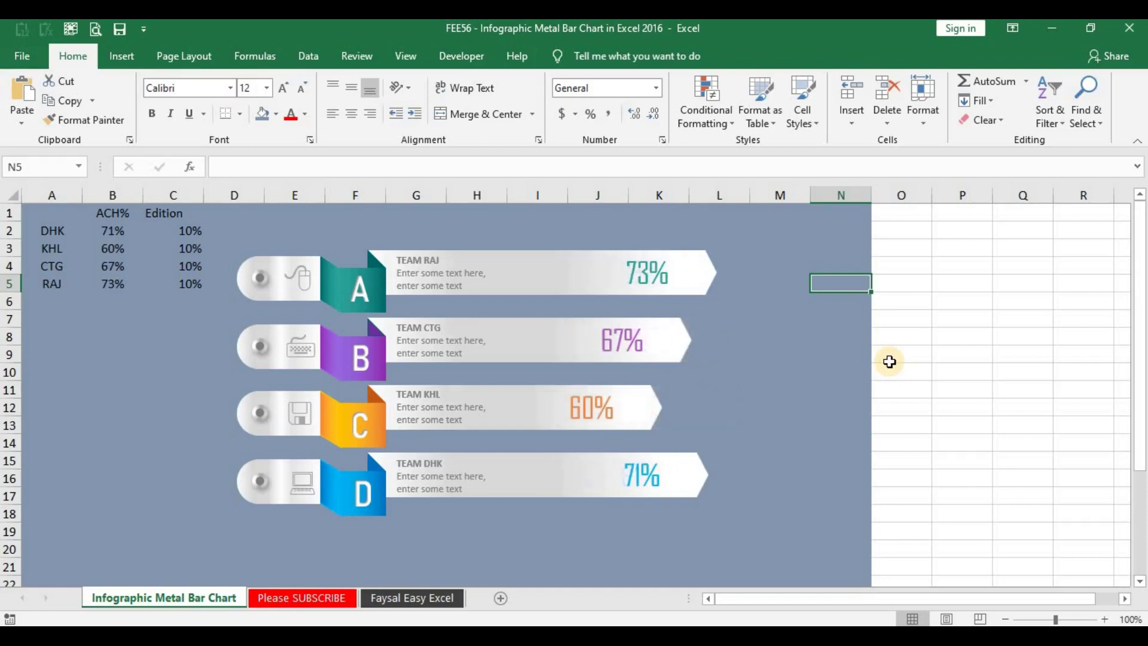
key("F9")
- Recalculate the random ACH% values four times with F9 so the team bars resize
key("F9")
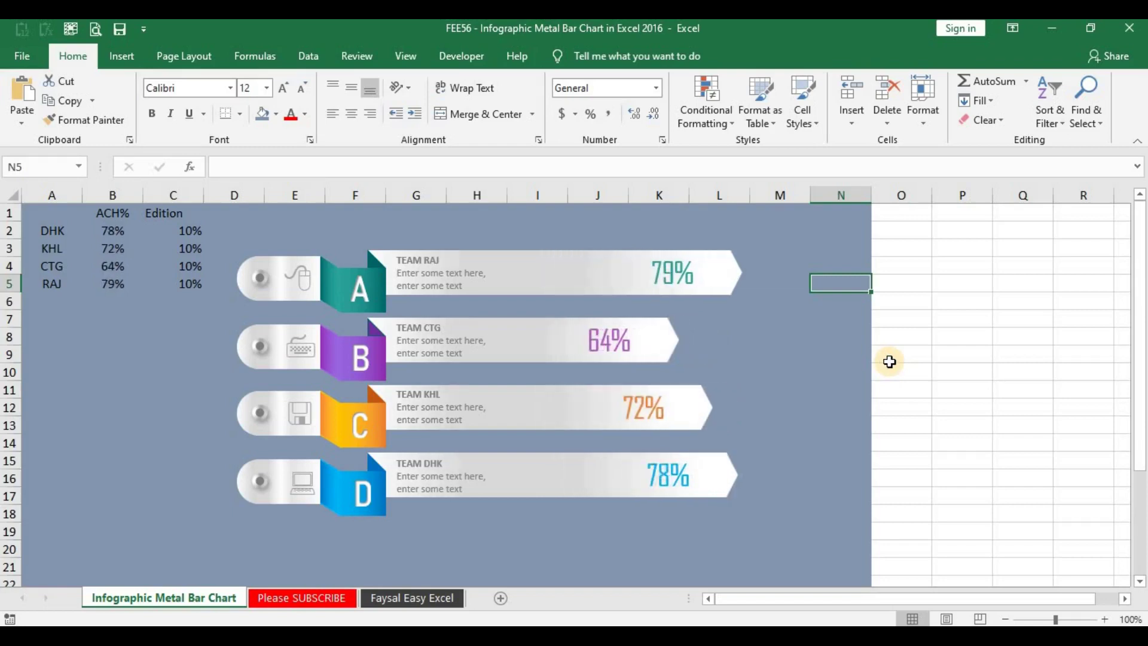
key("F9")
key("F9")
key("F9")
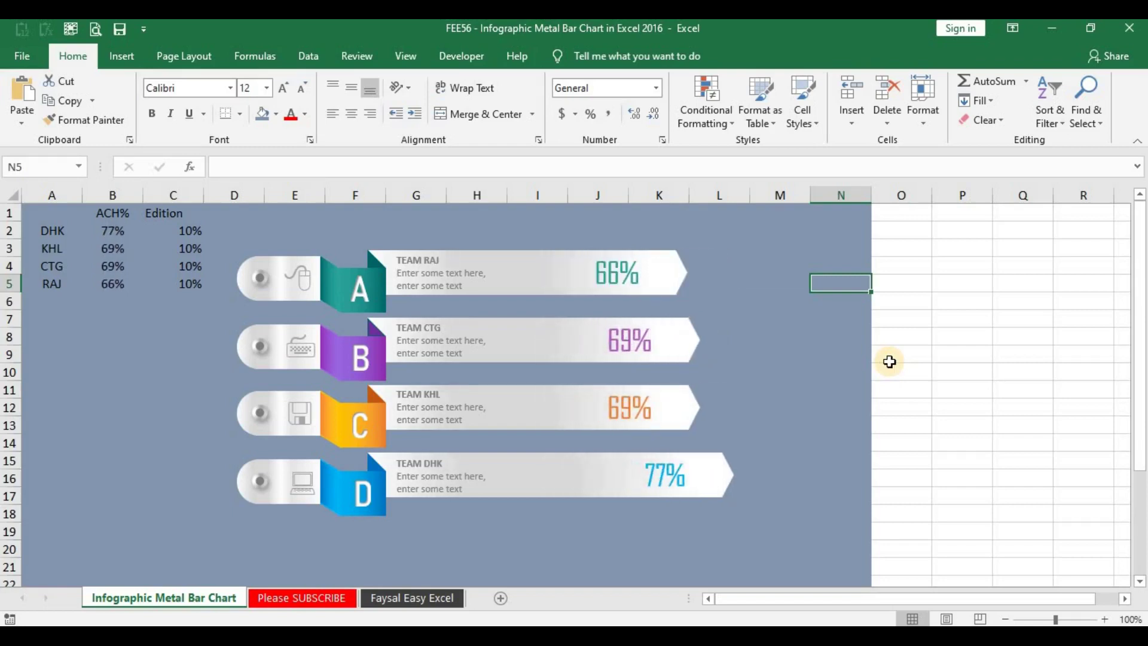
key("F9")
key("F9")
key("F9")
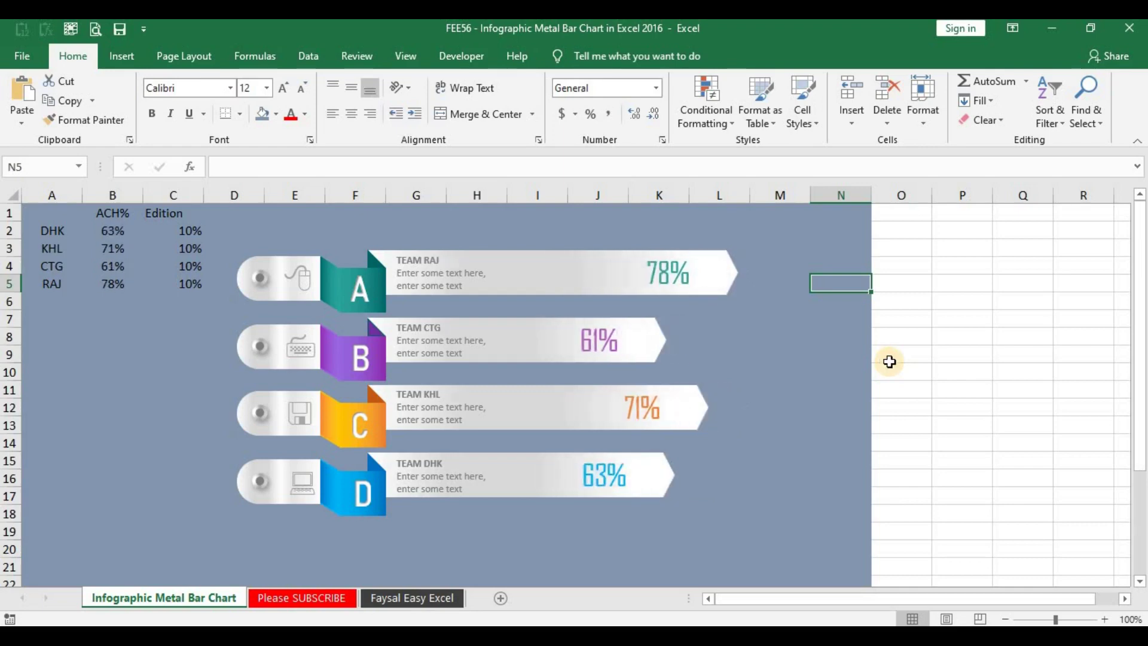
key("F9")
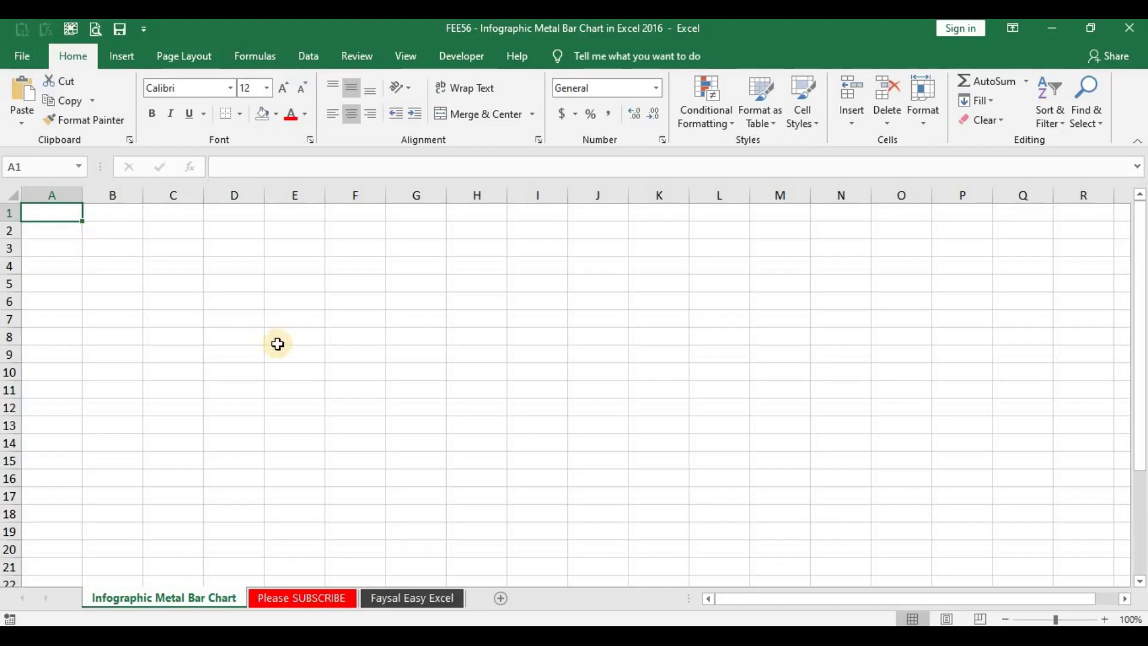
- Enter the team names DHK, KHL, CTG and RAJ in A2:A5
key("Down")
type("DHK")
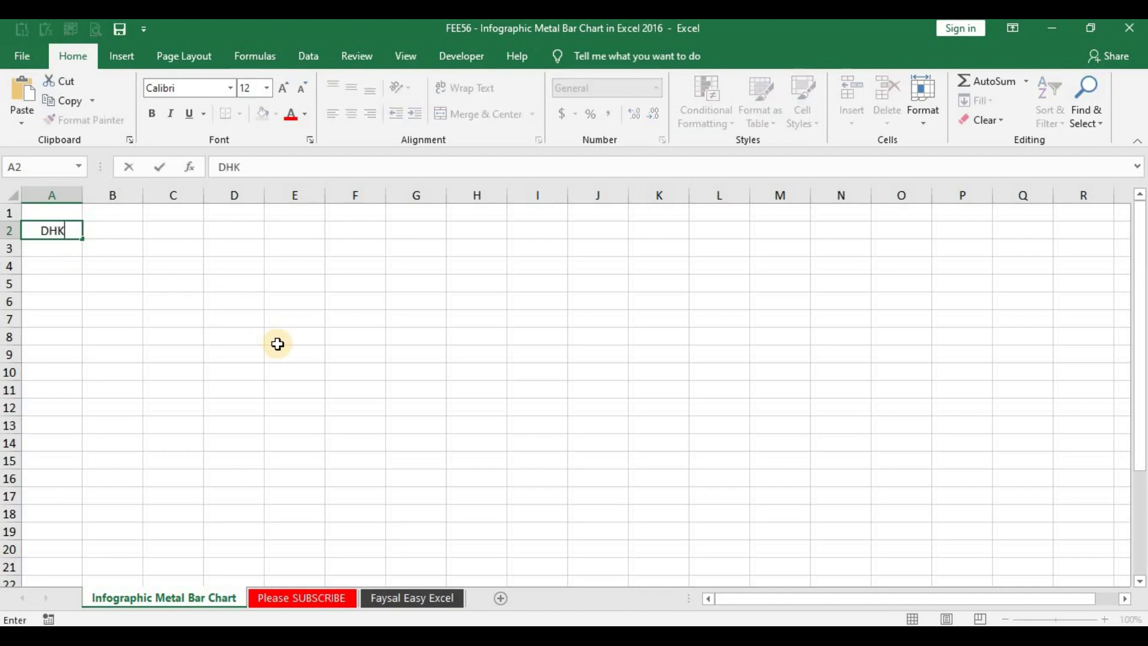
key("Return")
type("KHL")
key("Return")
type("CT")
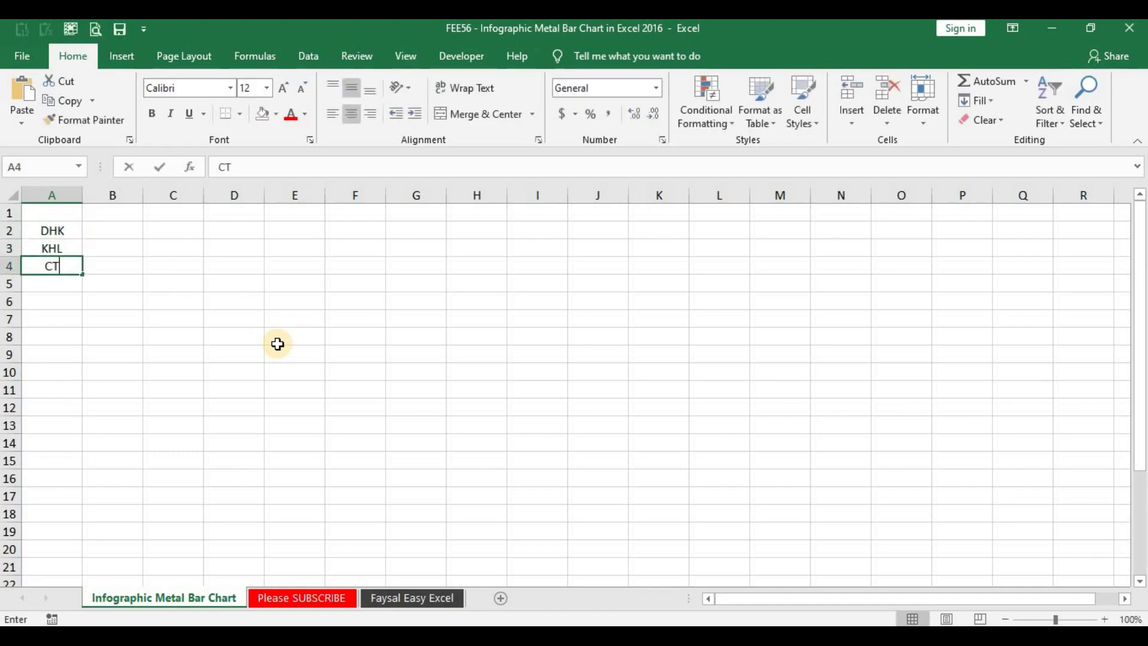
type("G")
key("Return")
type("A")
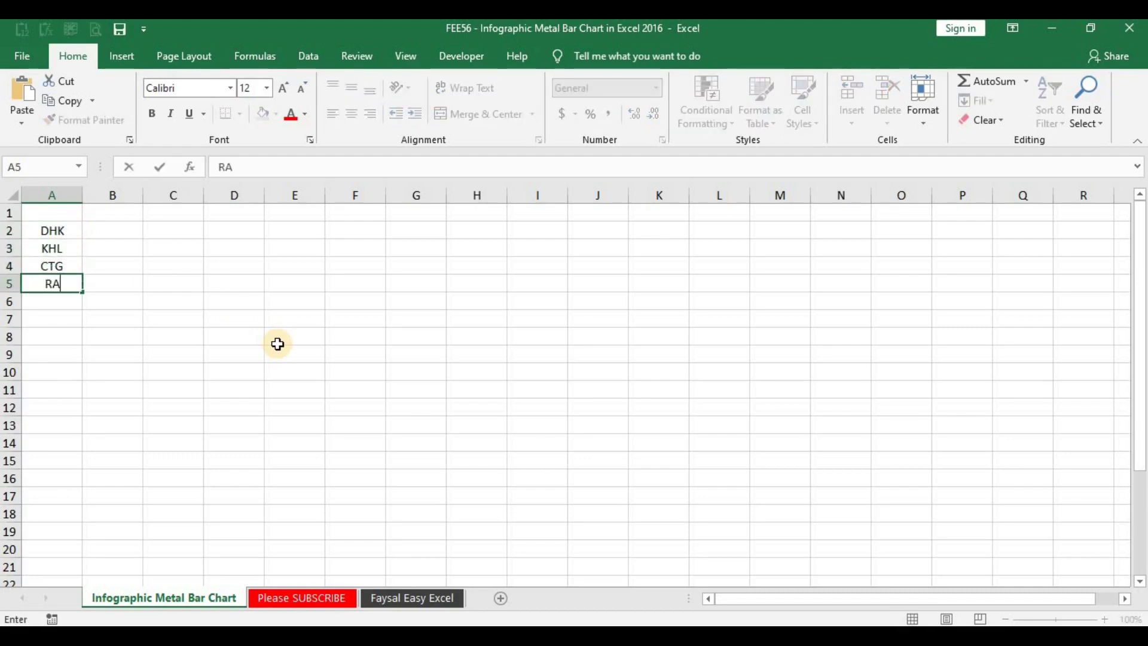
key("Tab")
- Add the ACH% header in B1 and fill B2:B5 with =RANDBETWEEN(60,80)/100
key("Up")
key("Up")
key("Up")
key("Up")
type("A")
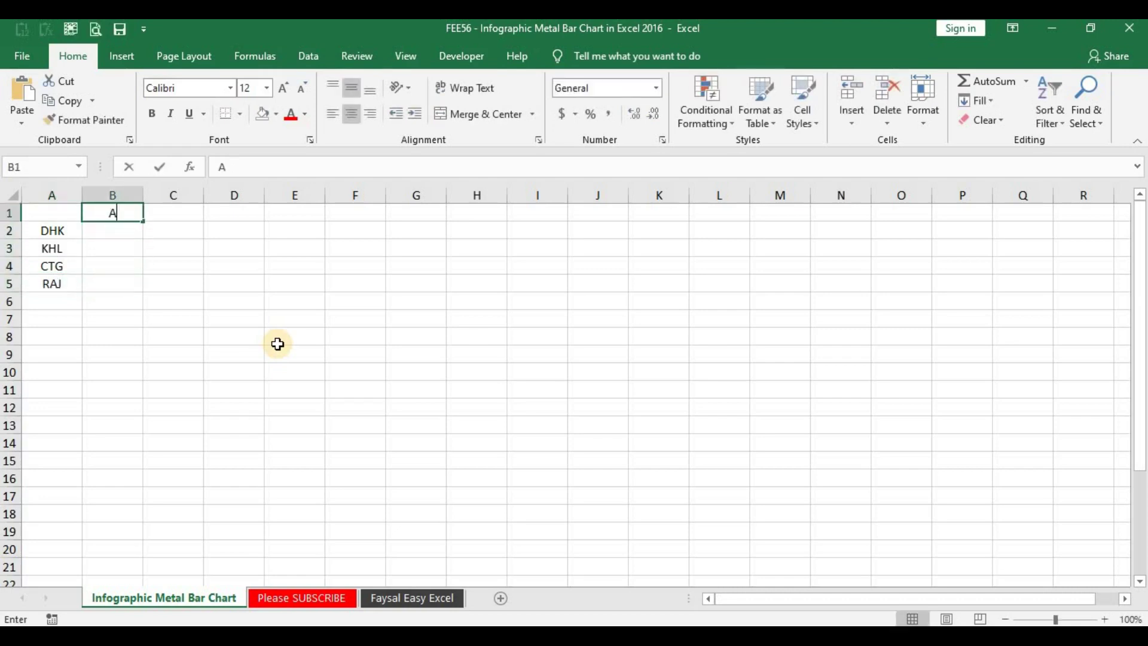
type("CH%")
key("Return")
key("shift+Down")
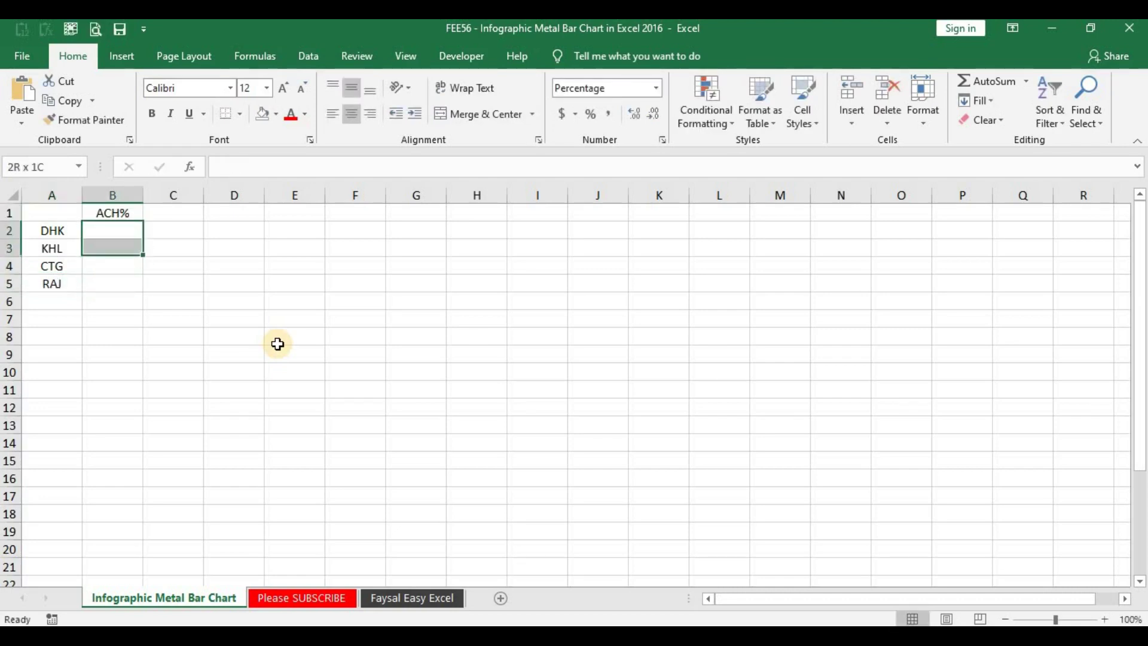
key("shift+Down")
key("shift+Down")
type("=randbet")
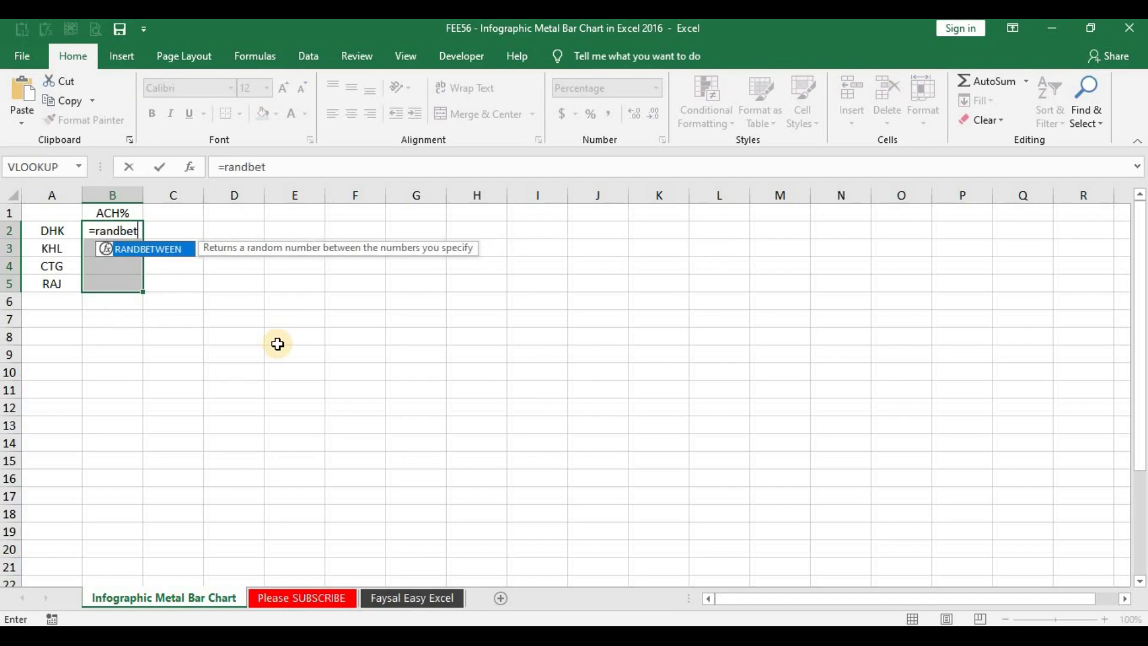
type("we")
key("Tab")
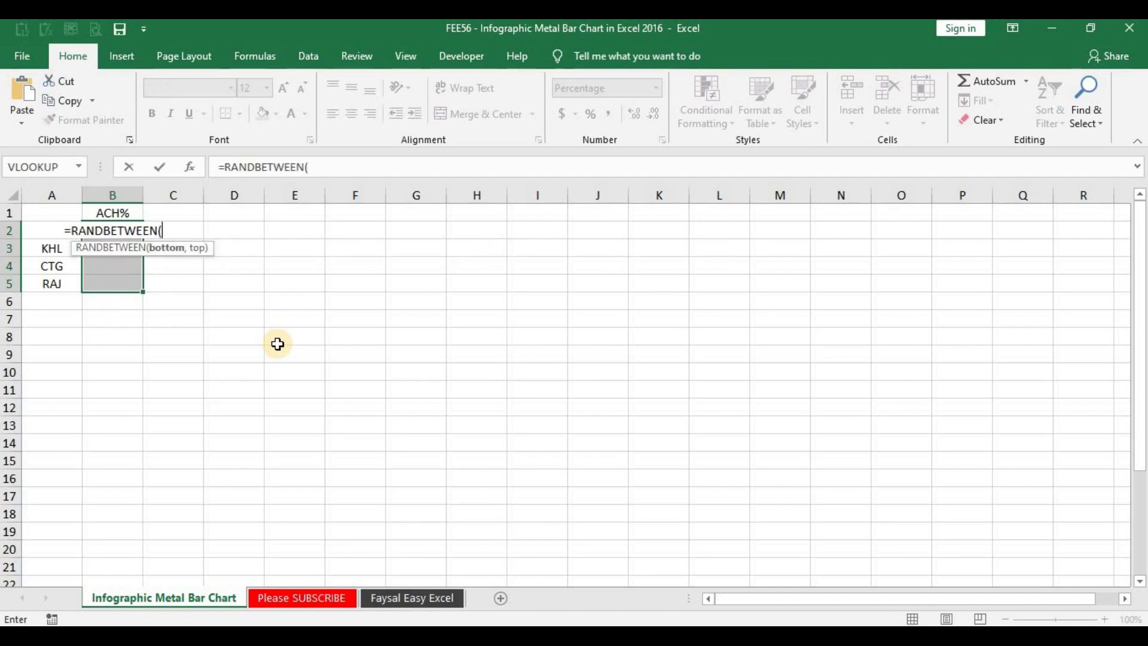
type("60,")
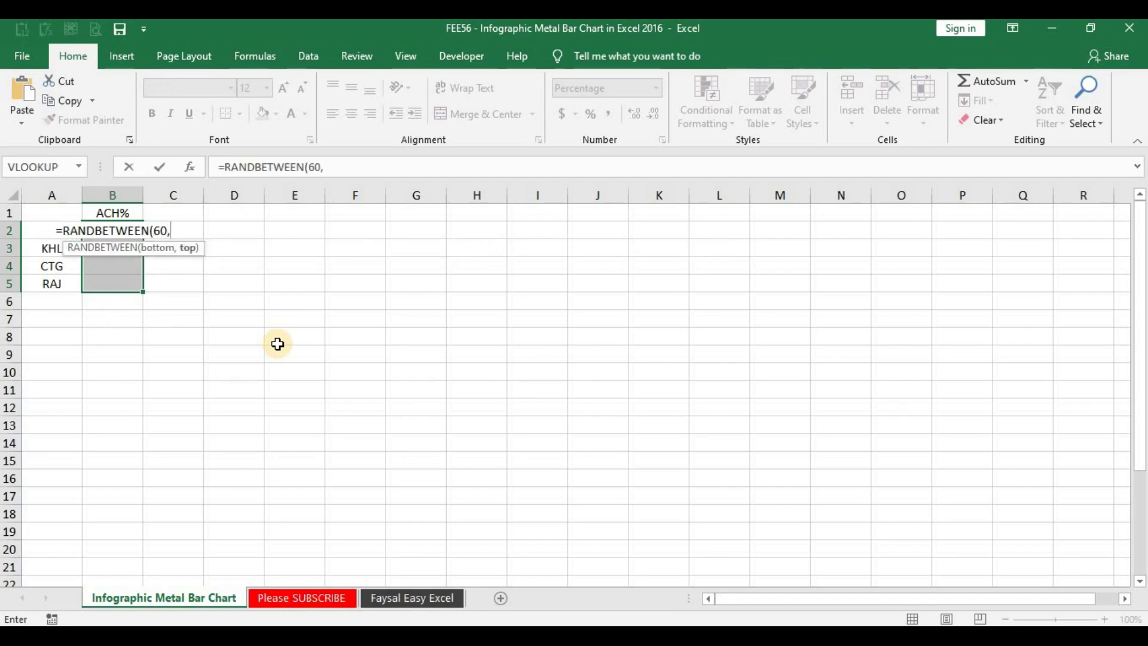
type("80")
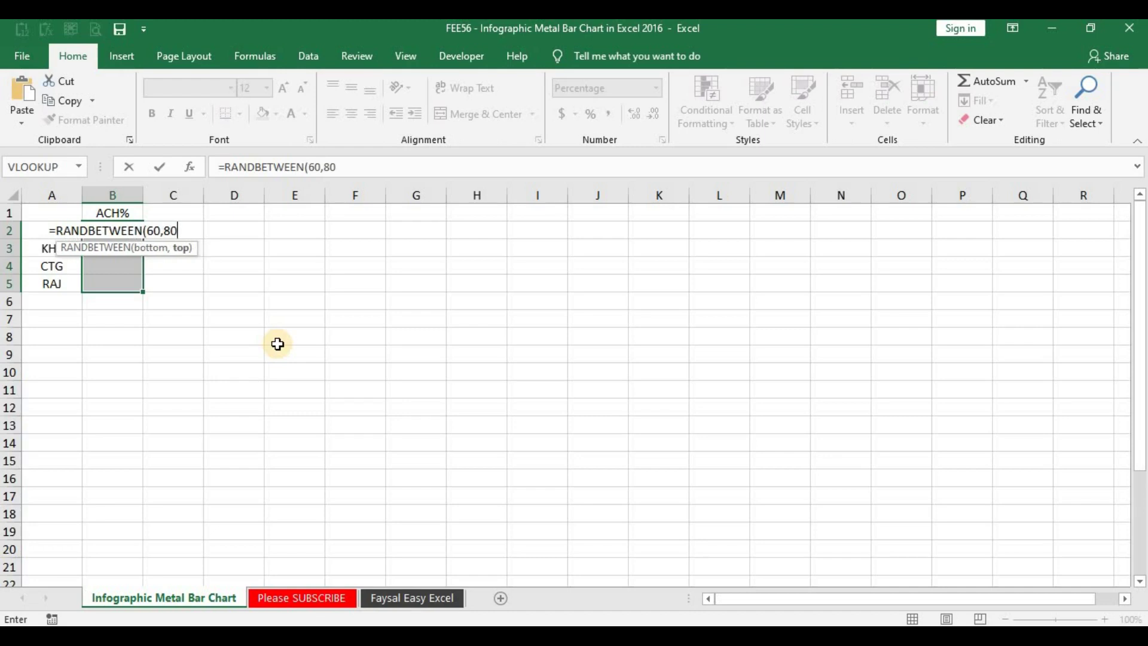
type(")/100")
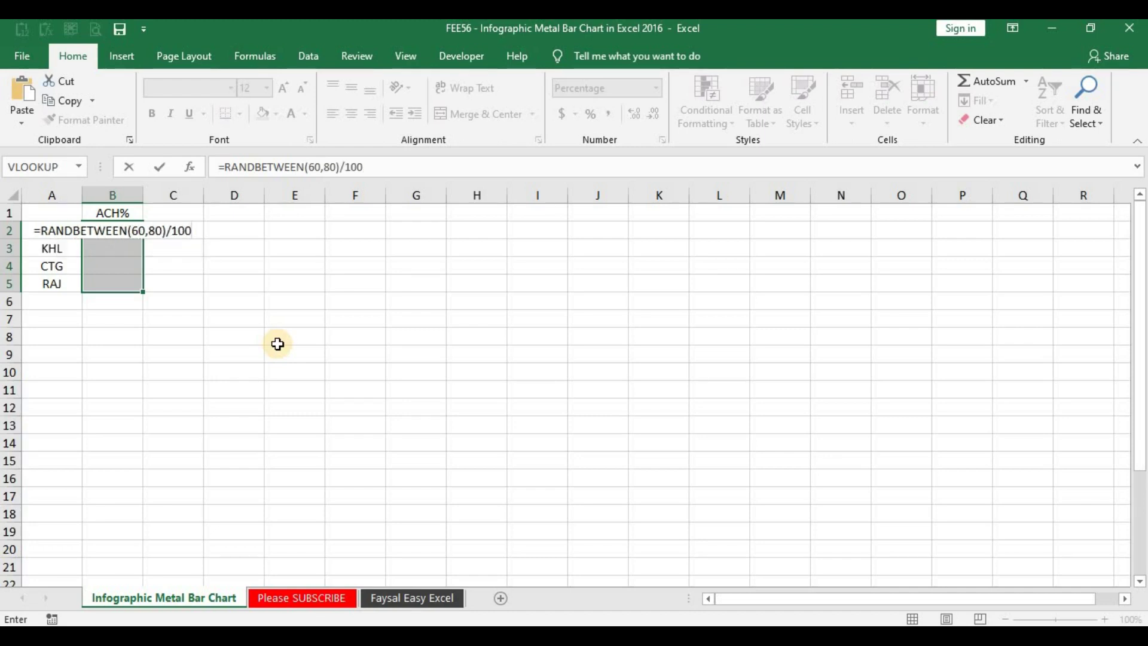
key("ctrl+Return")
key("ctrl+q")
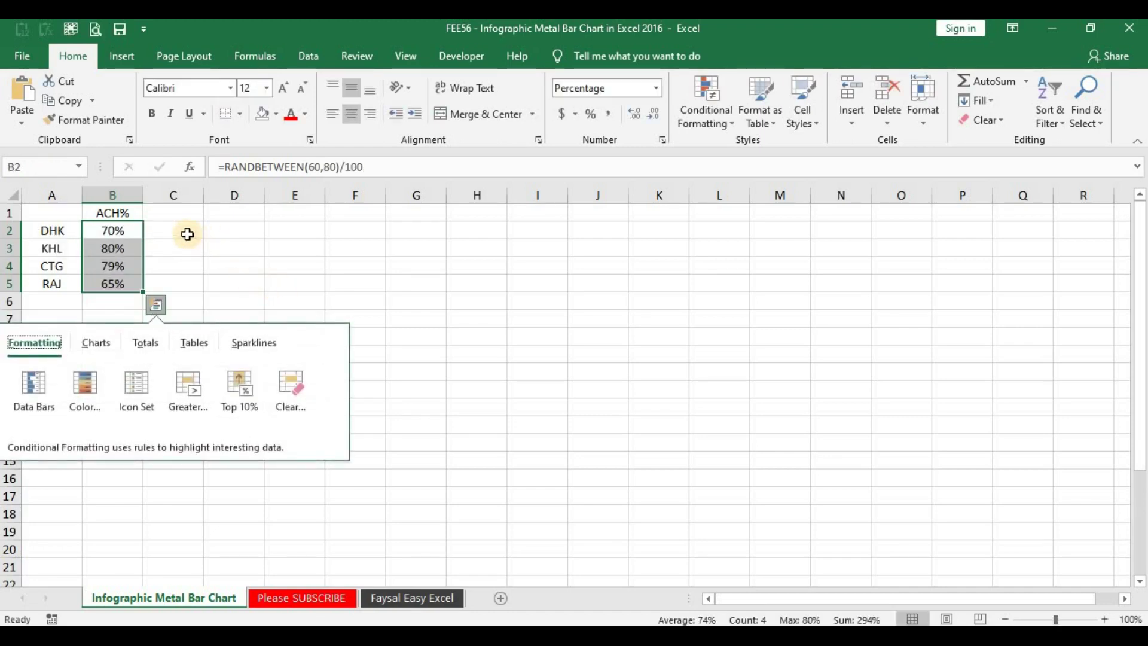
- Add the Edition header in C1 and fill 10% down C2:C5
left_click(172, 214)
type("di")
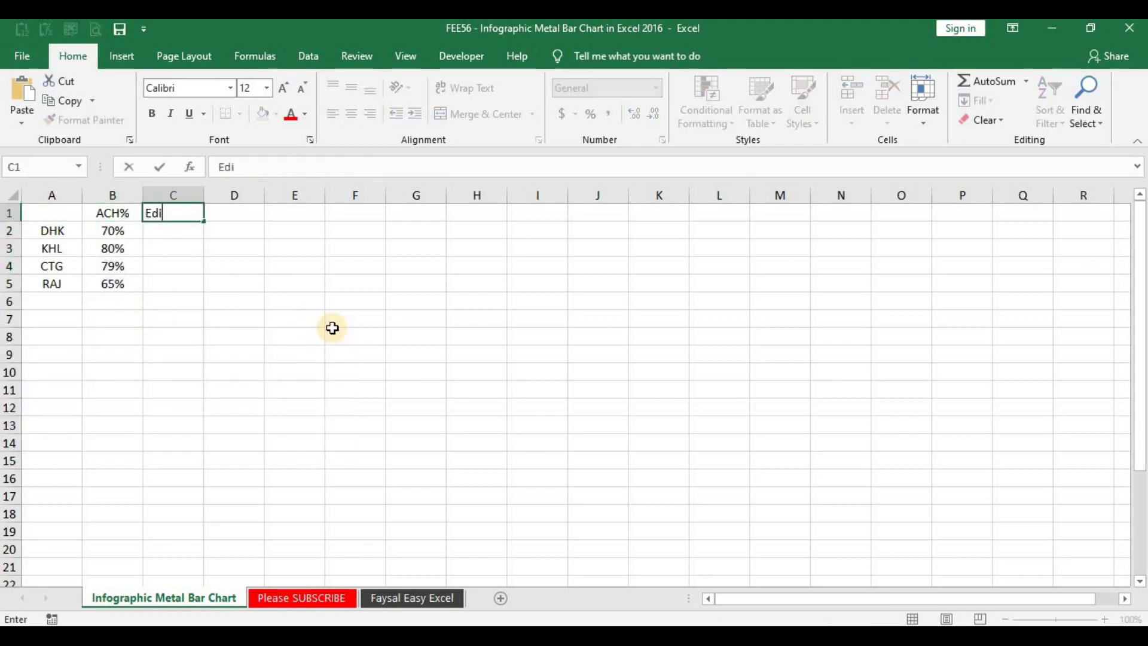
type("tion")
key("Return")
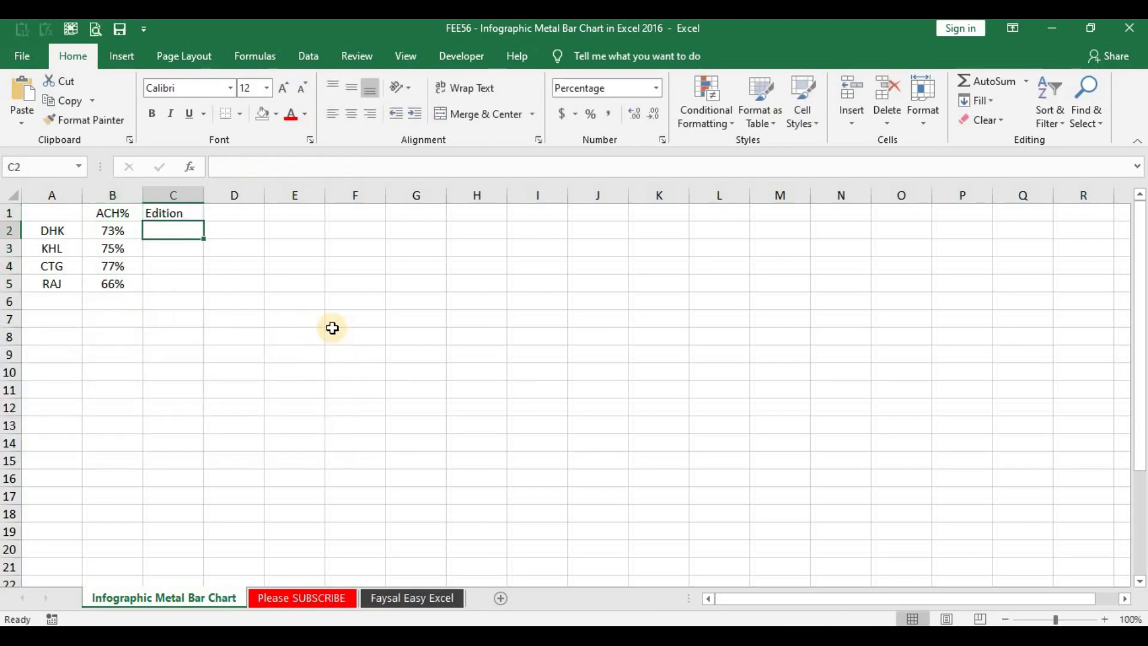
type("1")
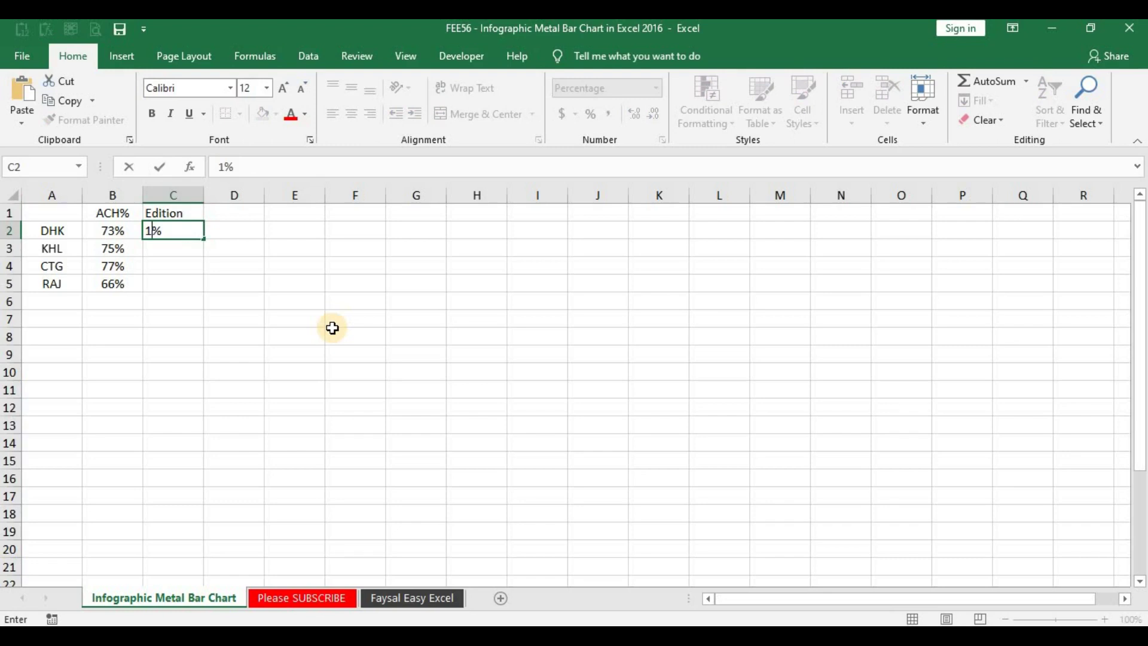
type("0")
key("Return")
key("Up")
key("shift+Down")
key("shift+Down")
key("shift+Down")
key("ctrl+d")
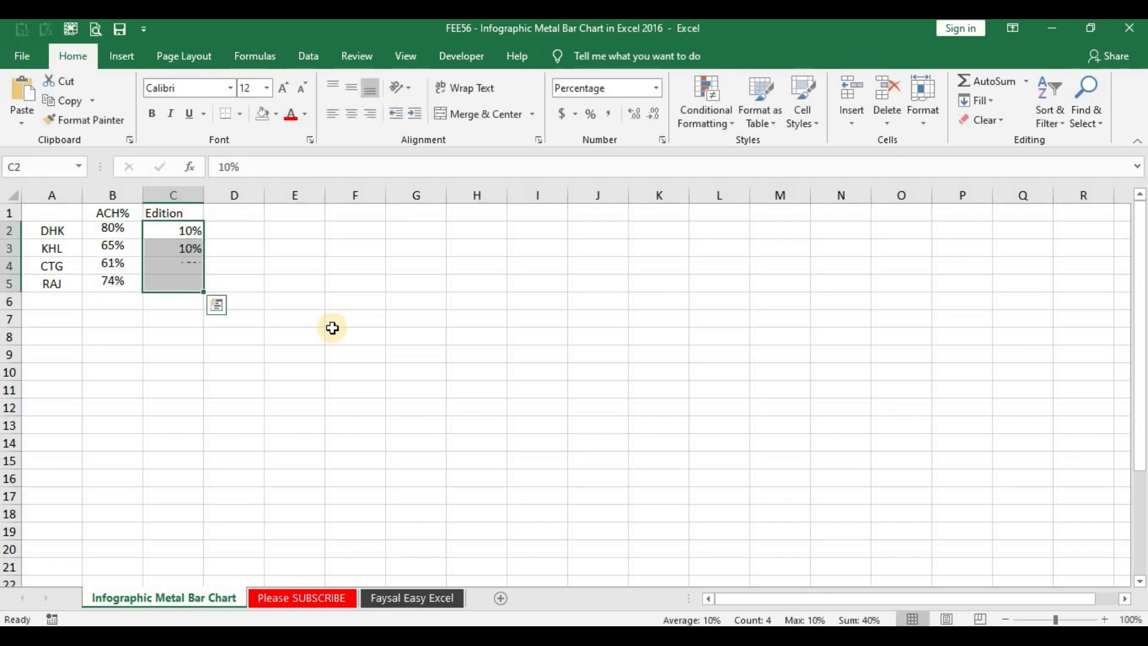
left_click(331, 339)
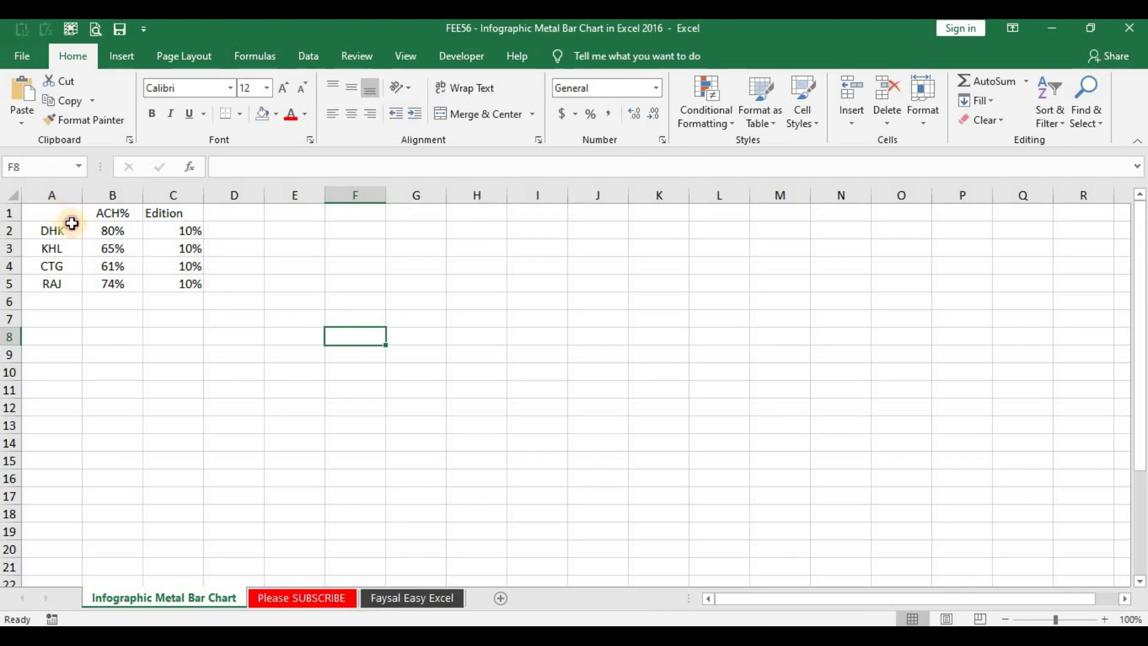
- Insert a stacked bar chart of A1:C5 and move it beside the table
mouse_move(60, 212)
left_mouse_down()
mouse_move(158, 275)
mouse_move(190, 281)
left_mouse_up()
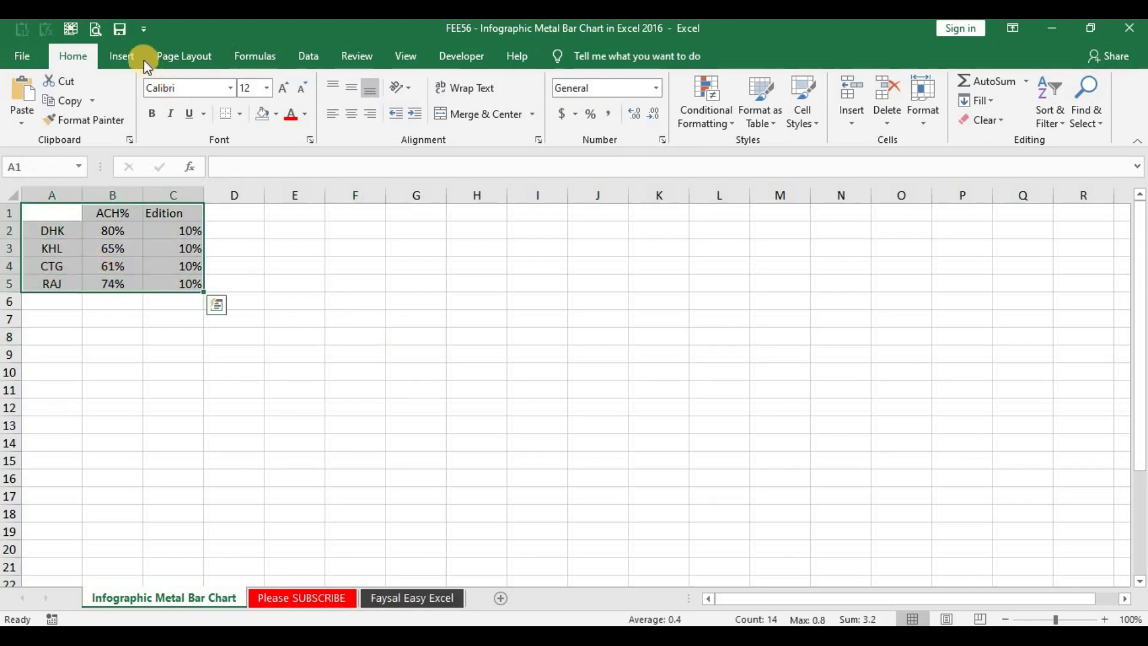
left_click(128, 54)
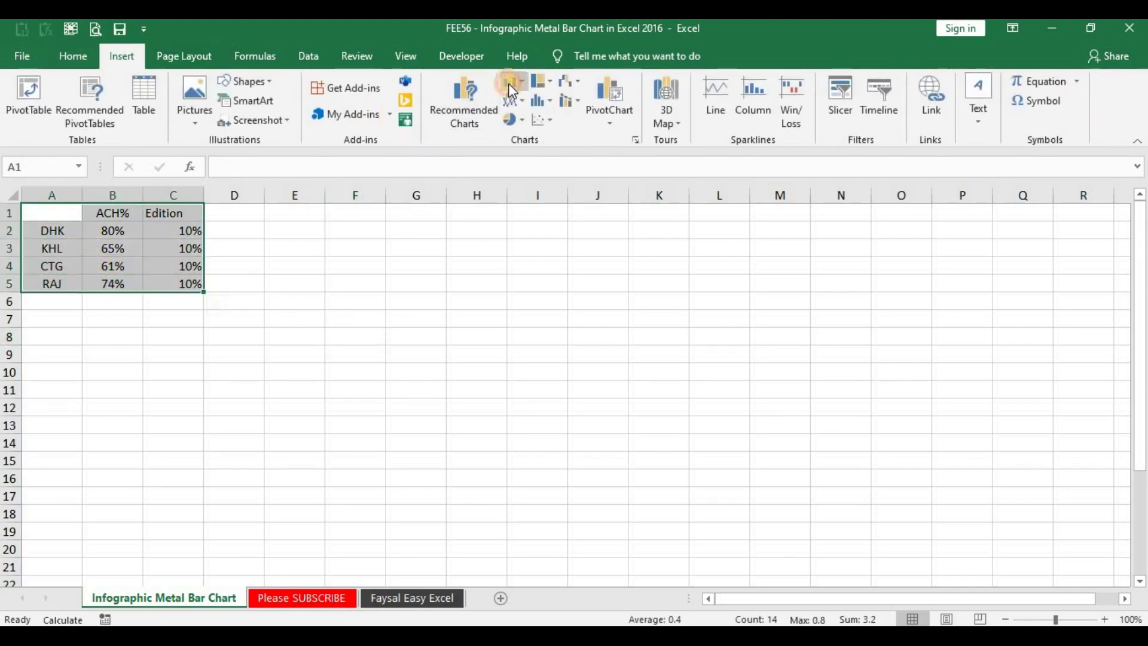
left_click(508, 83)
left_click(565, 267)
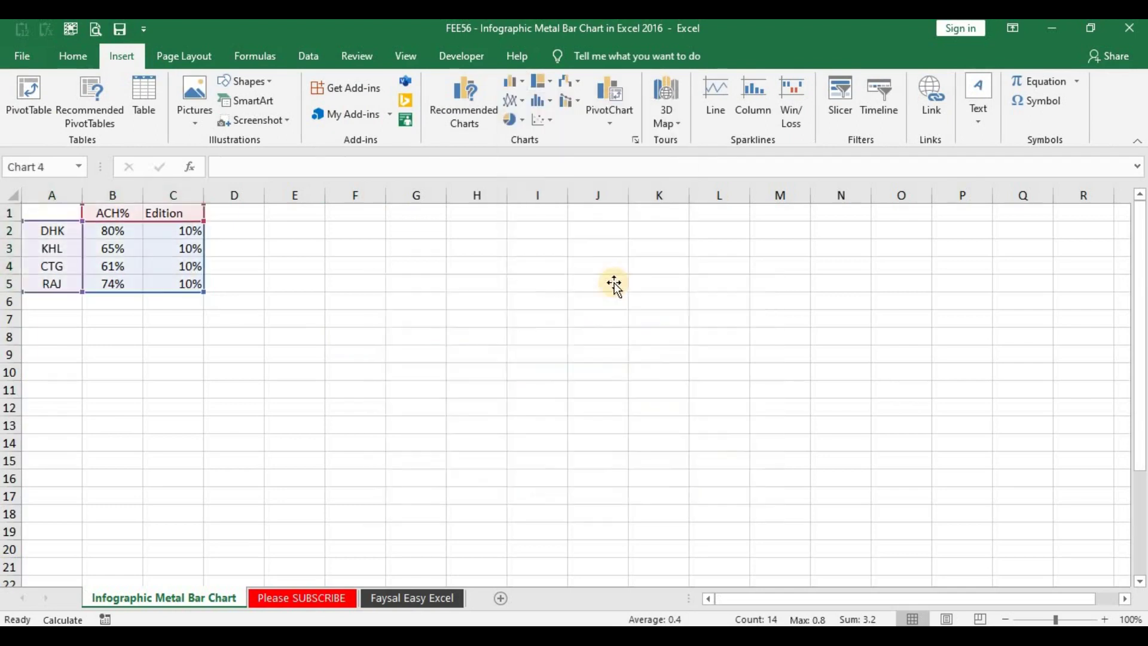
left_click_drag(577, 264, 519, 250)
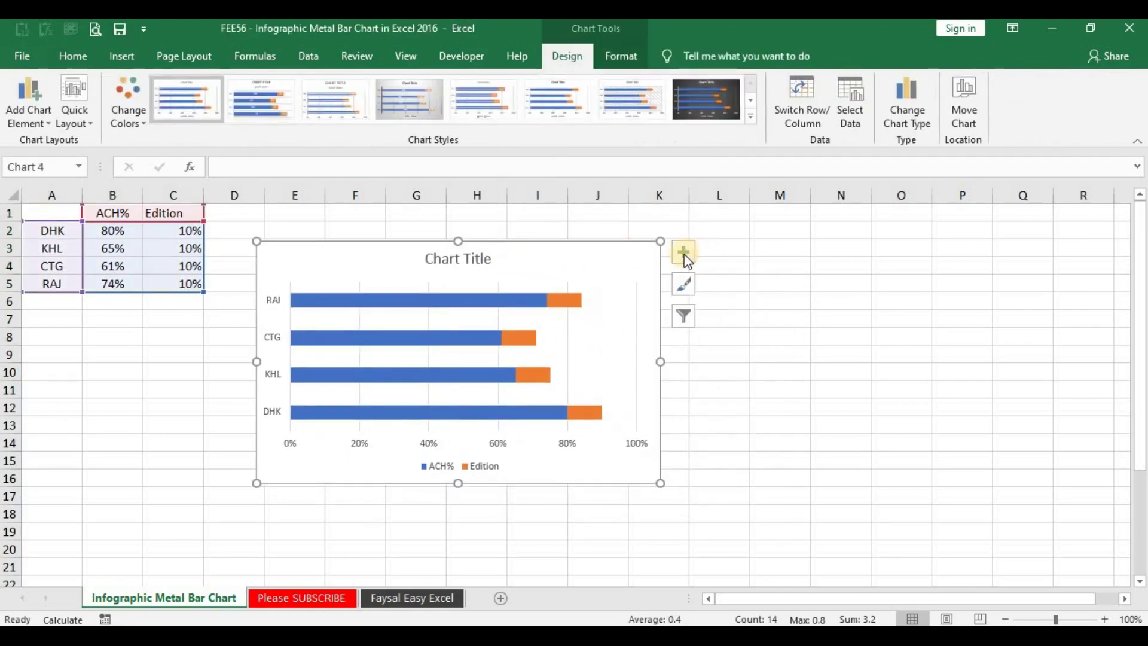
- Fix the horizontal axis bounds at minimum 0 and maximum 1.0
left_click(497, 443)
right_click(509, 432)
left_click(532, 431)
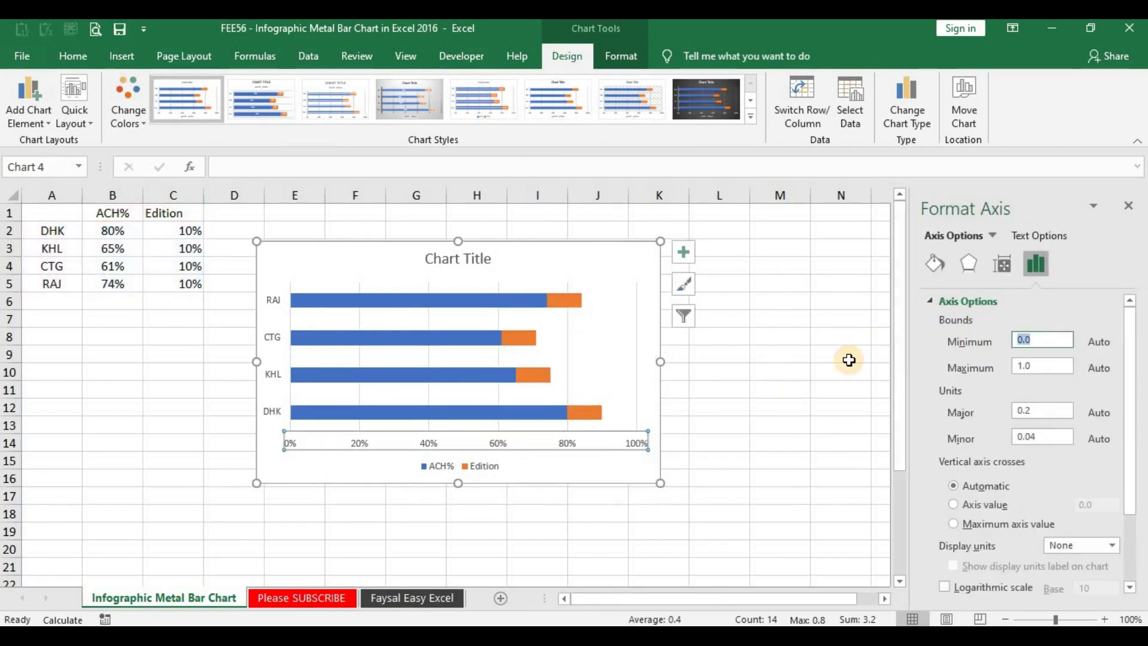
key("Tab")
type("1")
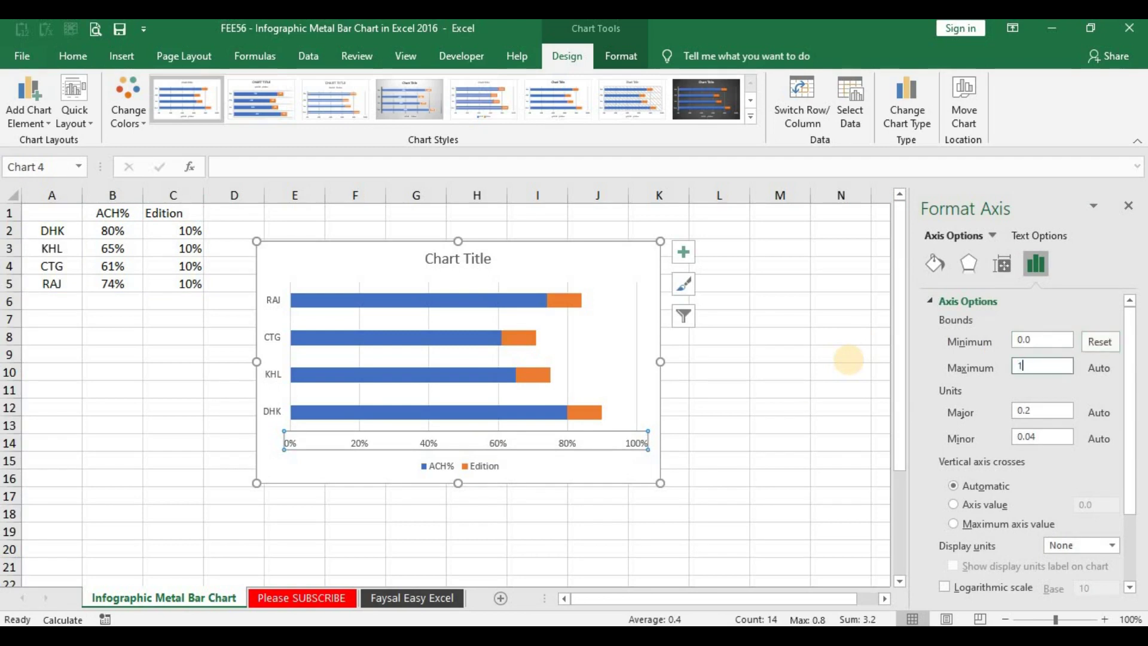
key("Return")
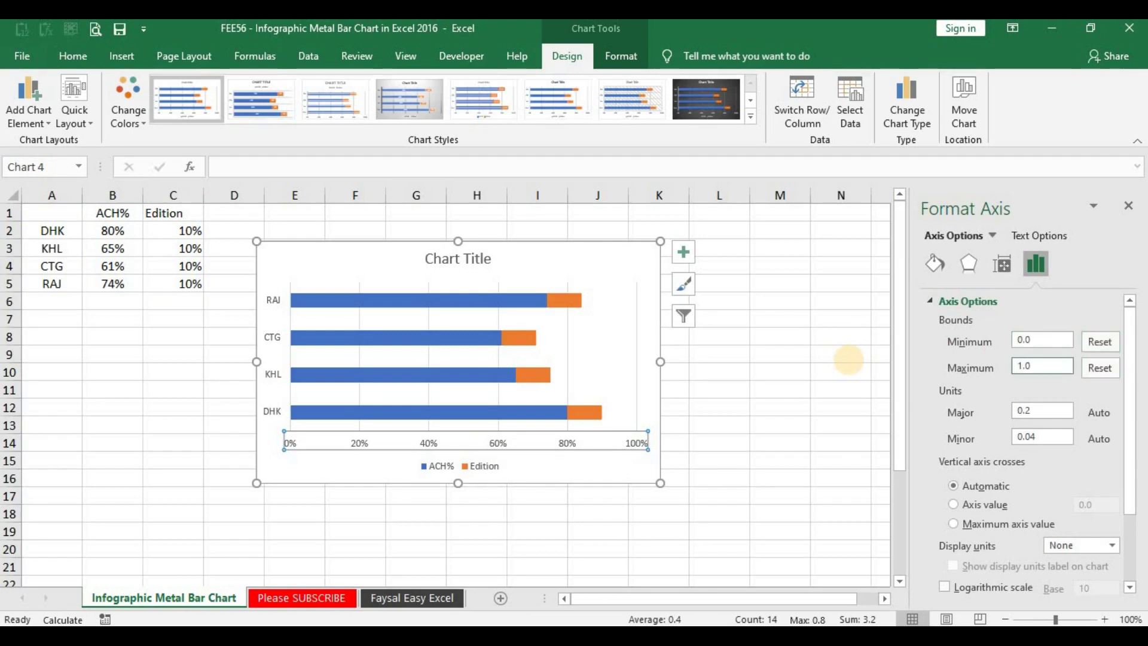
left_click(1129, 205)
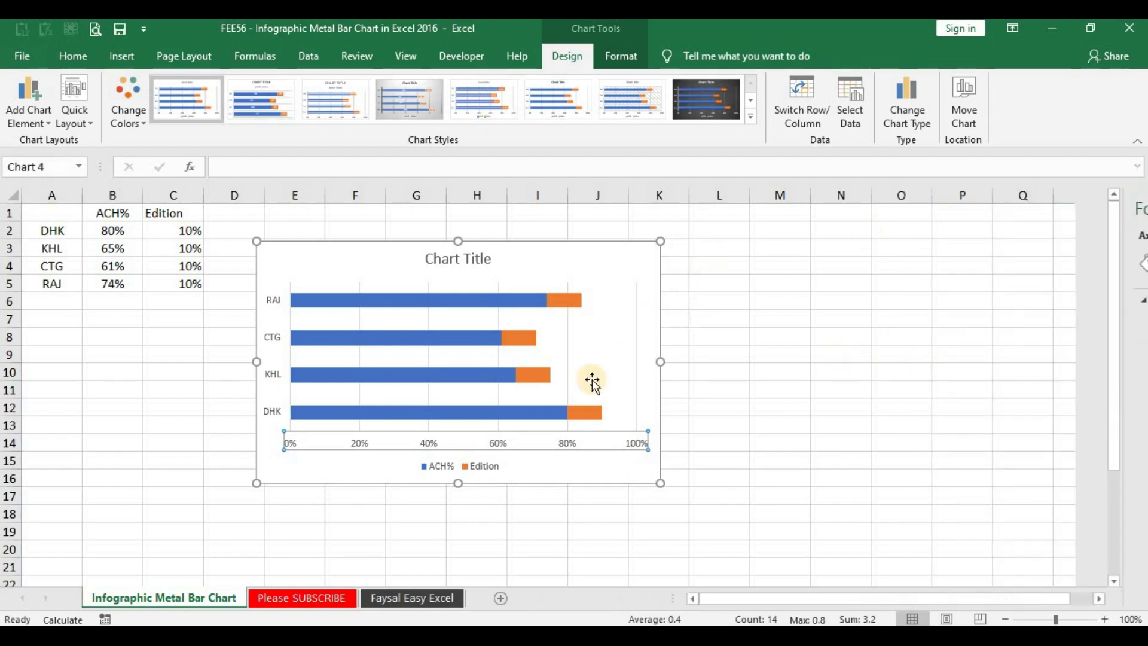
- Hide the chart's axes, title, gridlines and legend
left_click(683, 252)
left_click(724, 272)
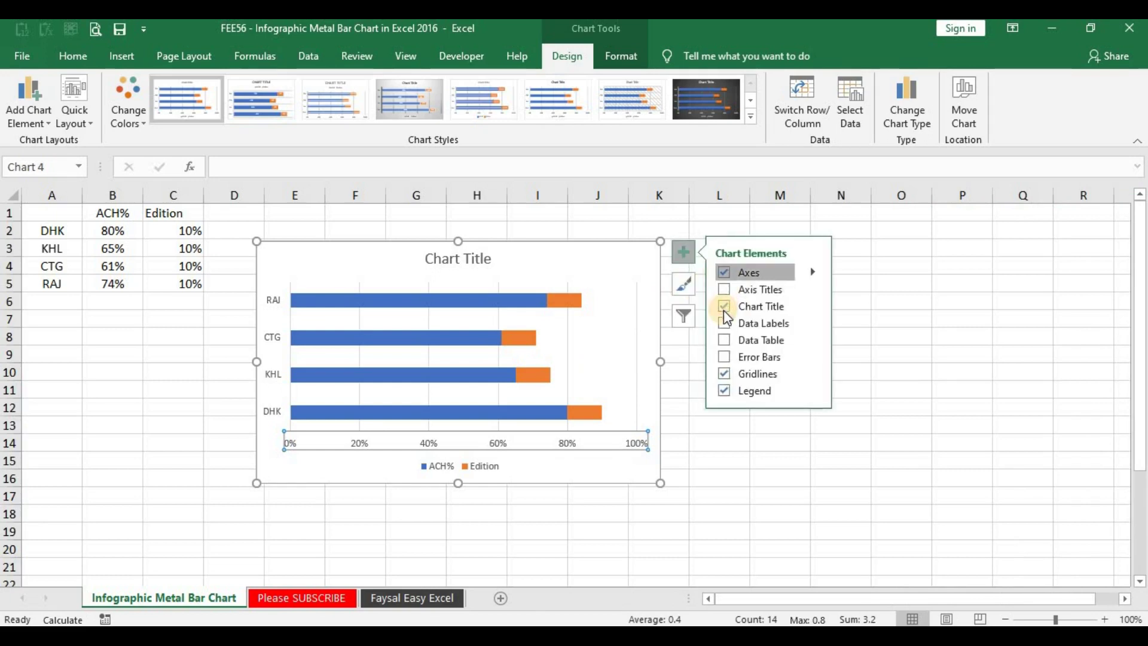
left_click(724, 306)
left_click(724, 373)
left_click(724, 390)
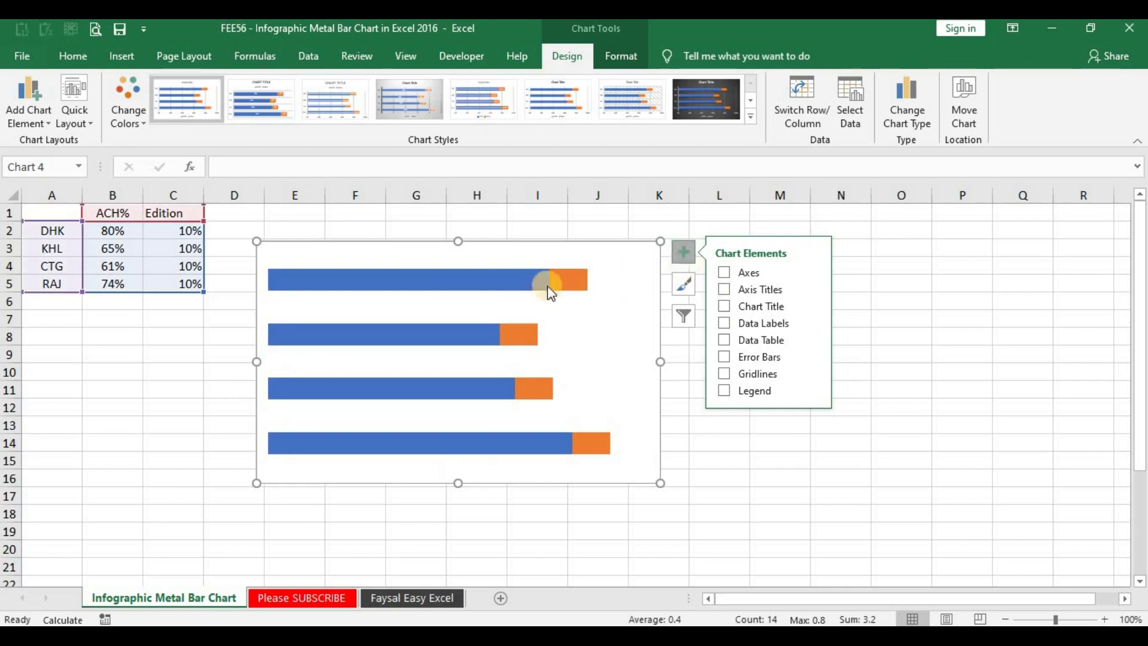
- Enlarge the bar chart and shift it further to the right
left_click(514, 276)
right_click(516, 278)
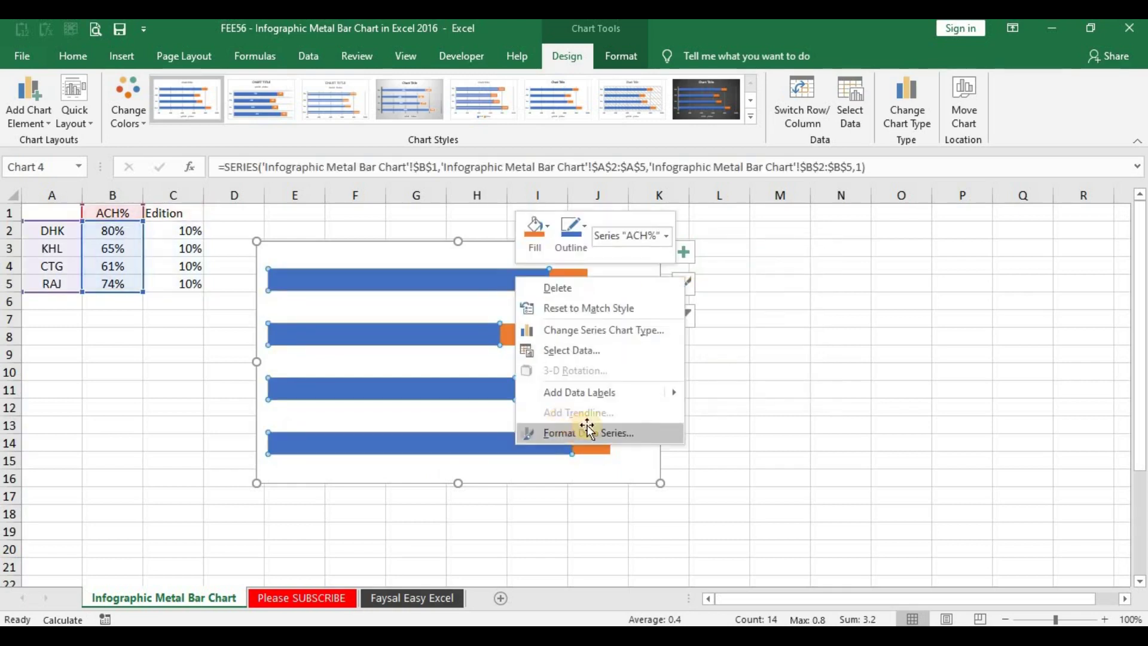
left_click(565, 433)
left_click_drag(659, 483, 702, 533)
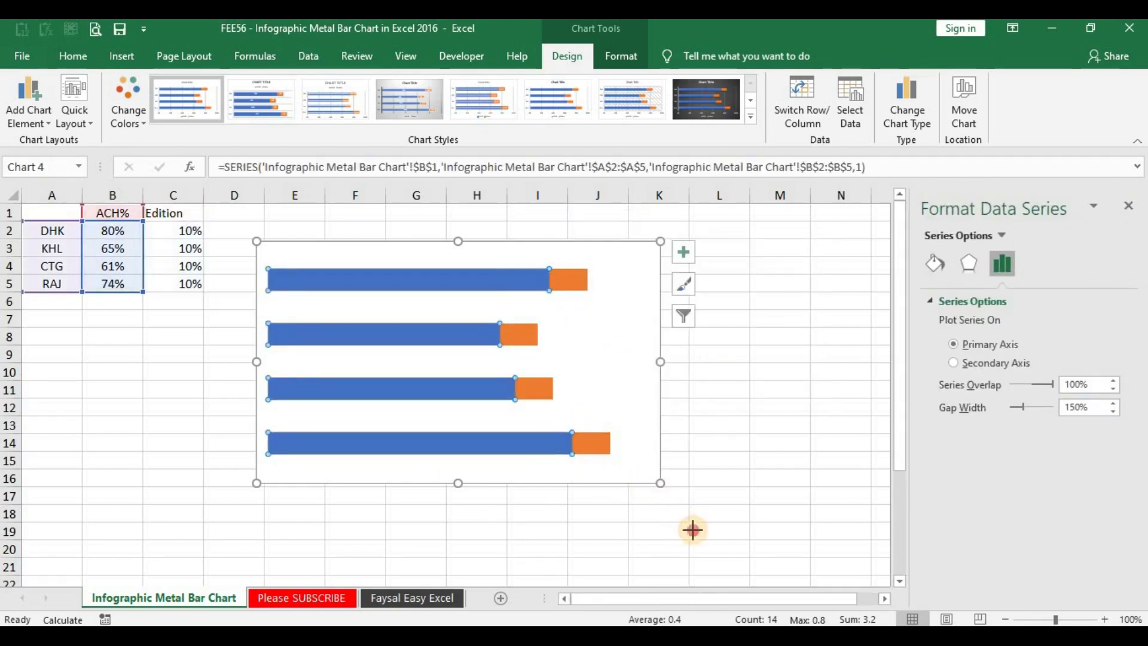
left_click_drag(540, 241, 640, 231)
- Set the ACH% bar series gap width to 50% to thicken the bars
left_click(655, 268)
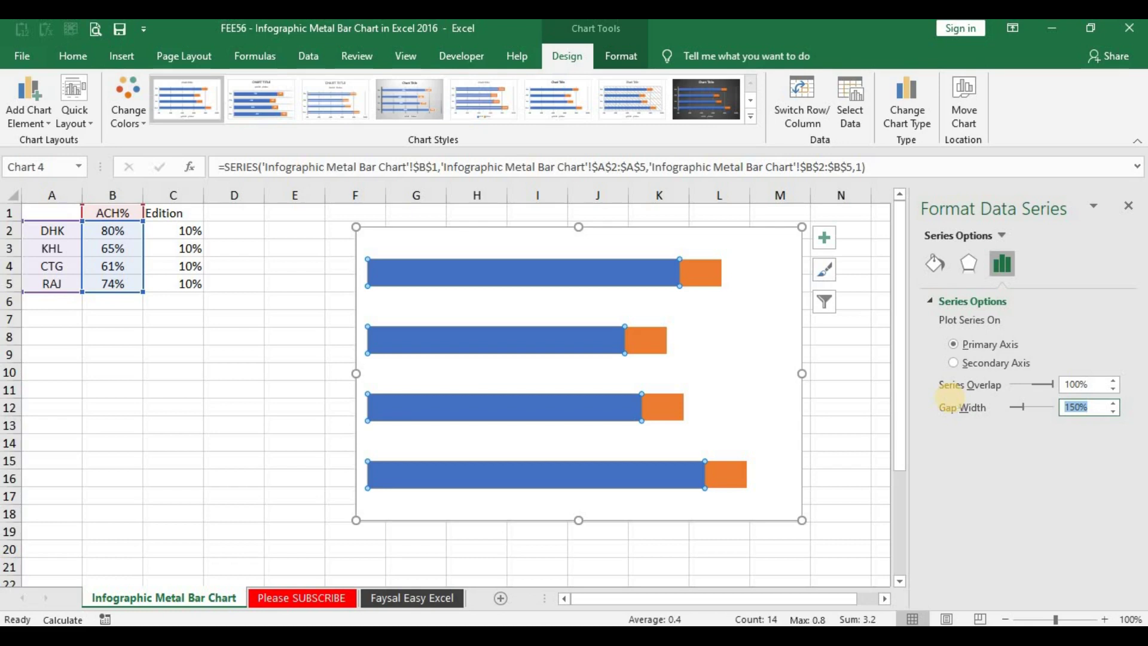
type("1")
key("Return")
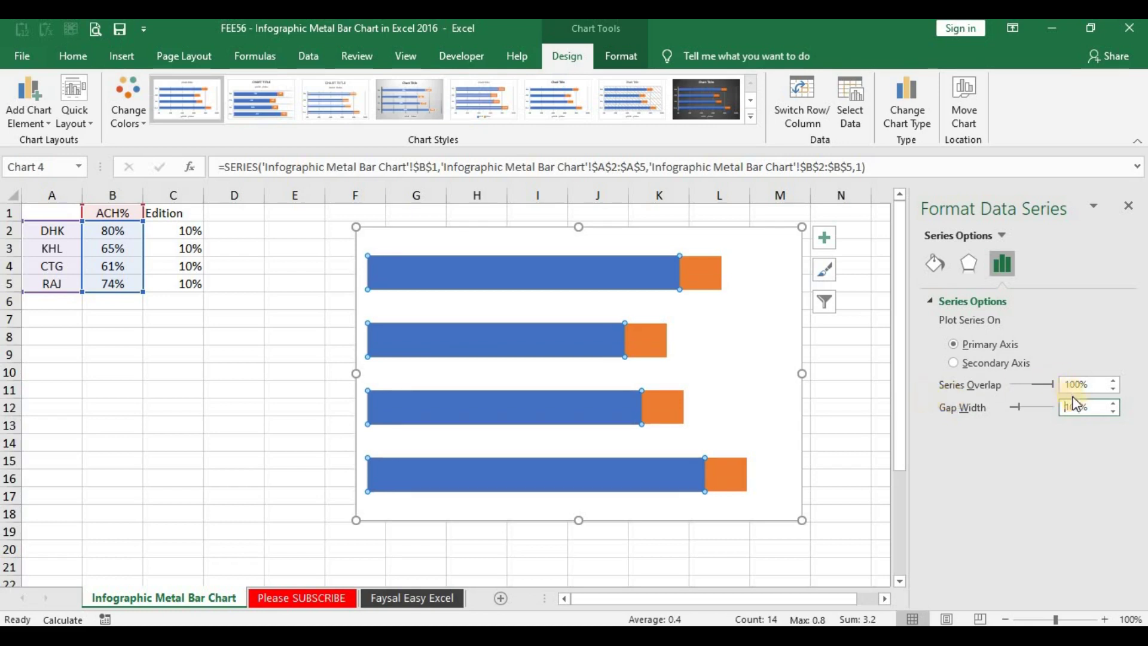
left_click(933, 413)
type("50")
key("Return")
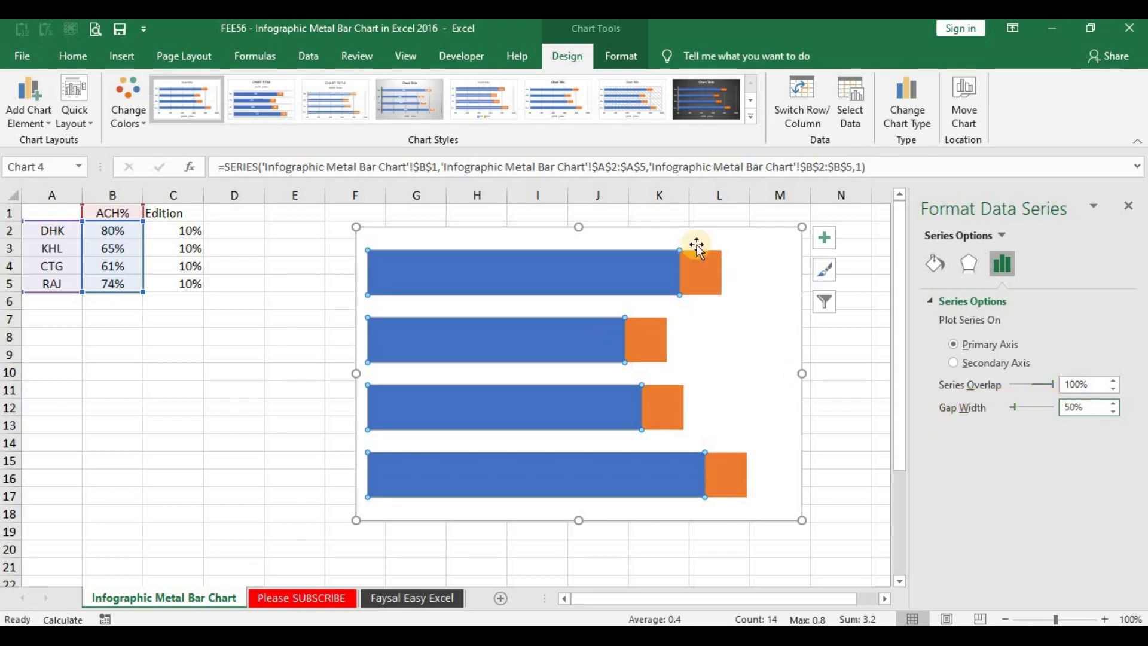
left_click(939, 266)
- Give the ACH% bars a gradient fill, removing extra stops and recolouring the white start and end stops
left_click(944, 300)
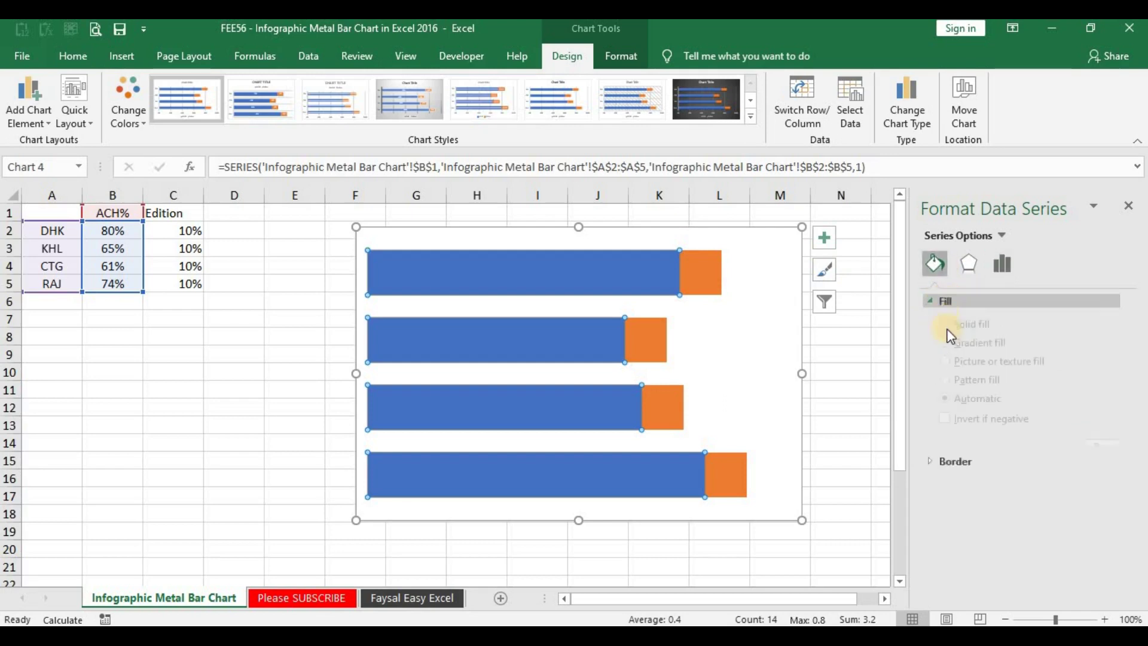
left_click(989, 366)
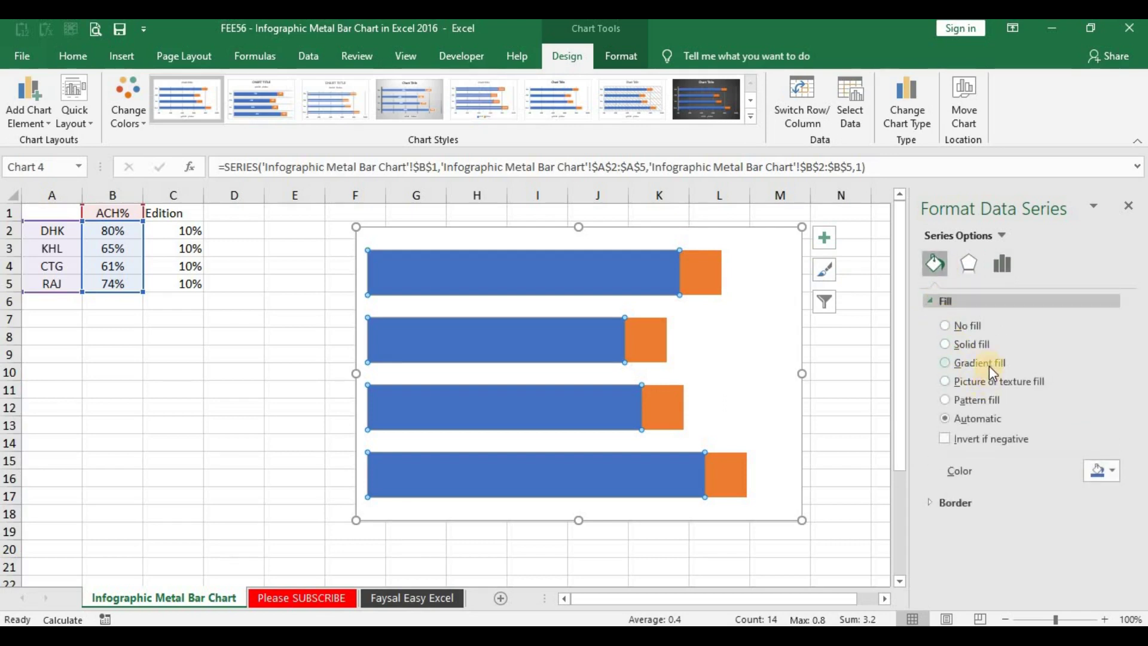
left_click_drag(1126, 410, 1091, 478)
scroll(1091, 479, "down", 3)
left_click(1041, 464)
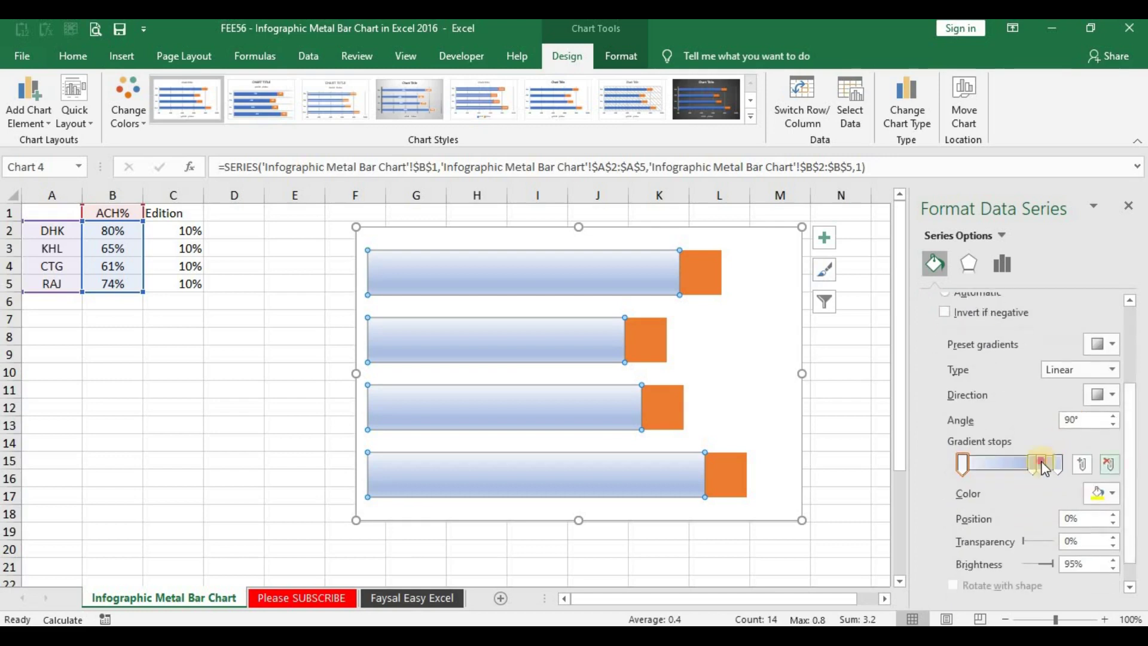
left_click(1107, 465)
left_click(1108, 466)
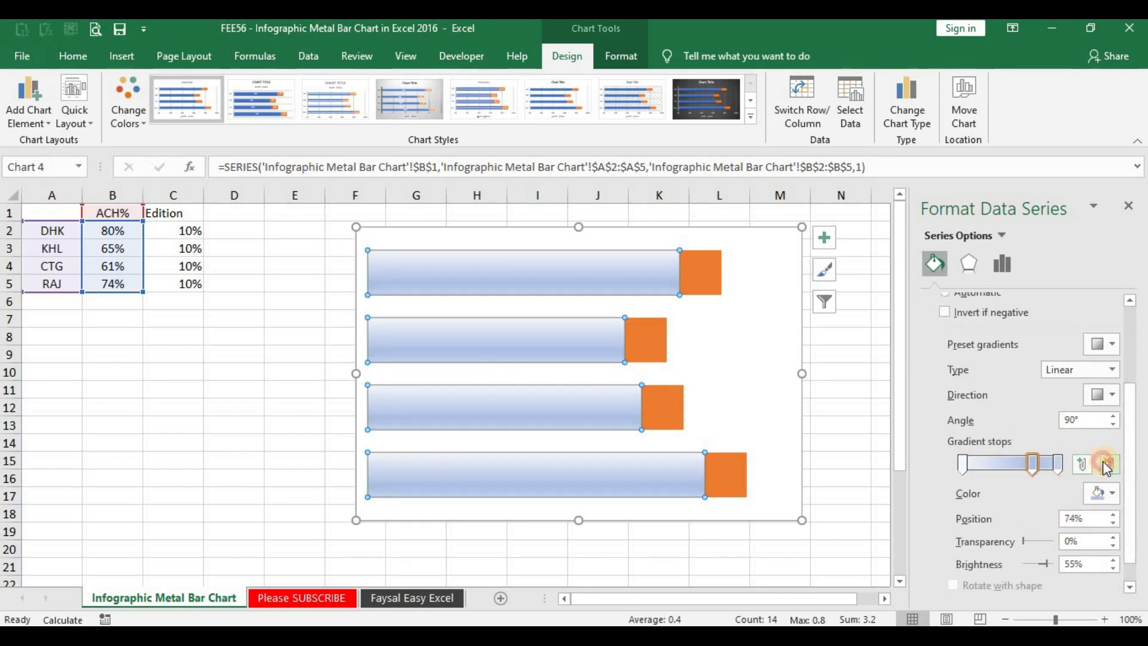
left_click(963, 463)
left_click(1098, 493)
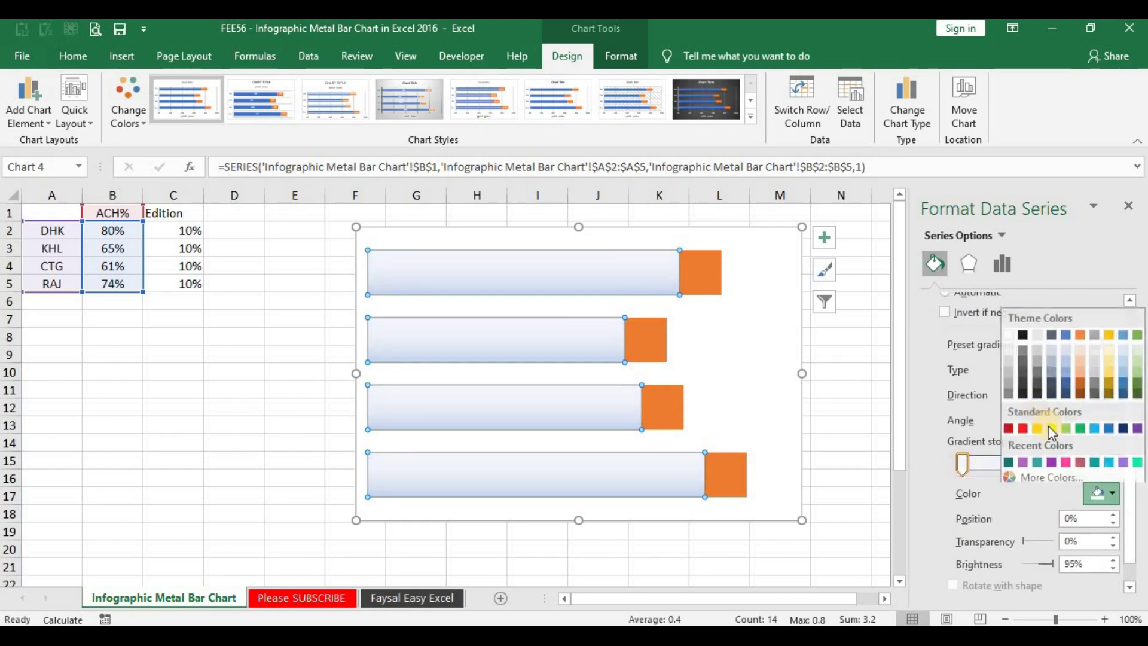
left_click(1010, 330)
left_click(1056, 463)
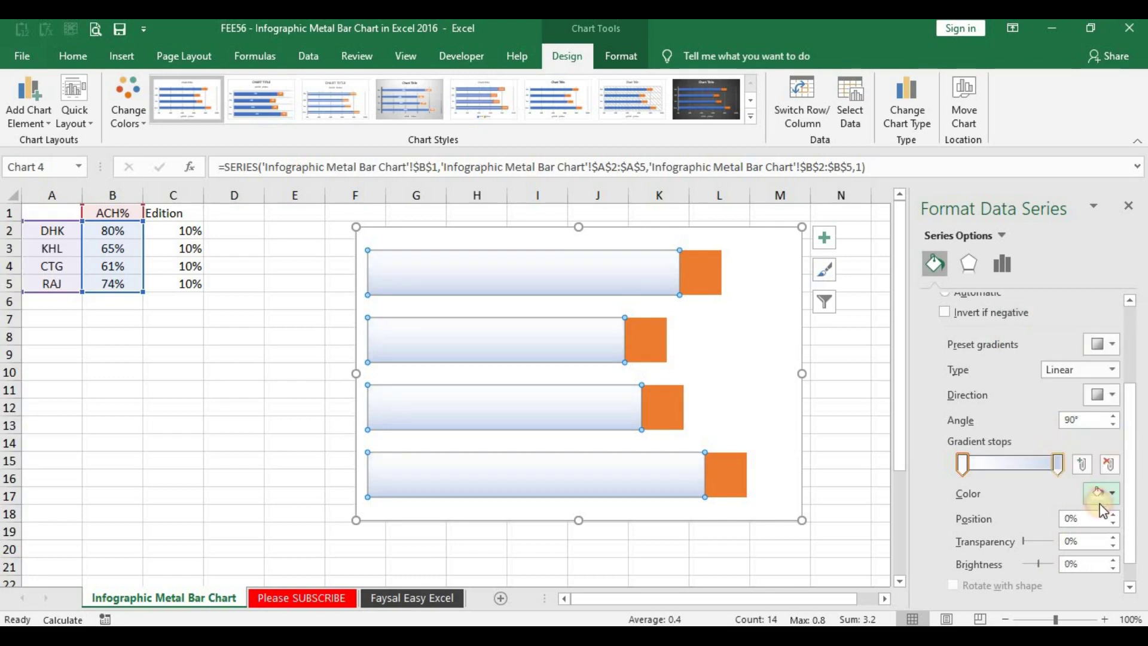
left_click(1100, 494)
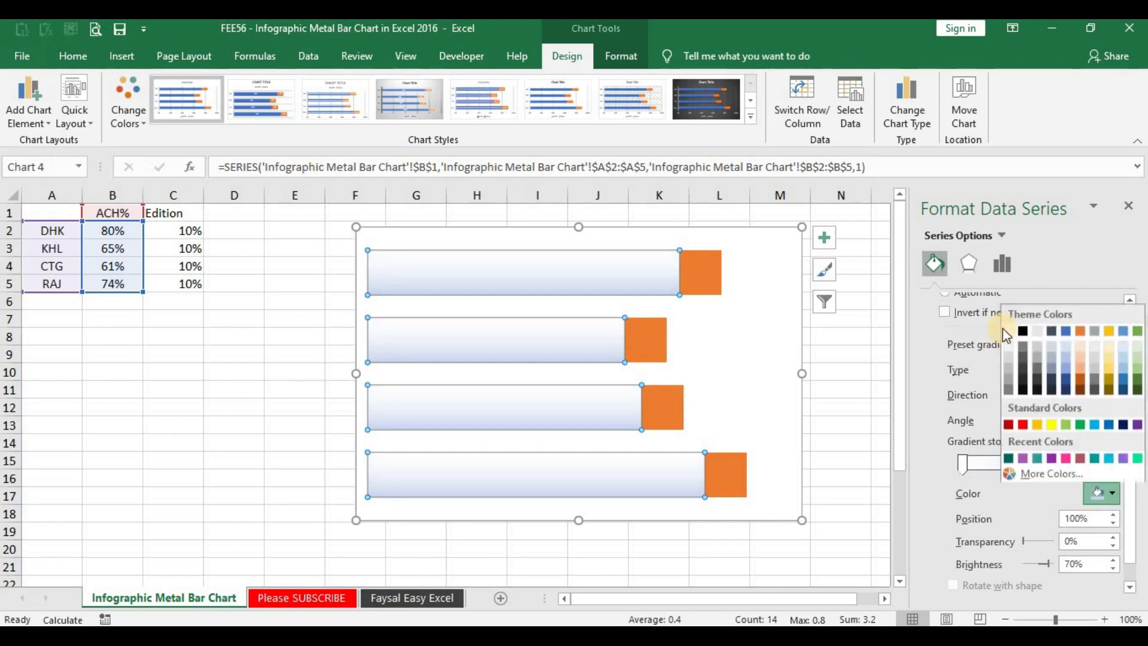
left_click(1004, 456)
- Add light grey gradient stops at 36% and 70% and run the gradient at 180°
left_click(993, 464)
left_click(1100, 493)
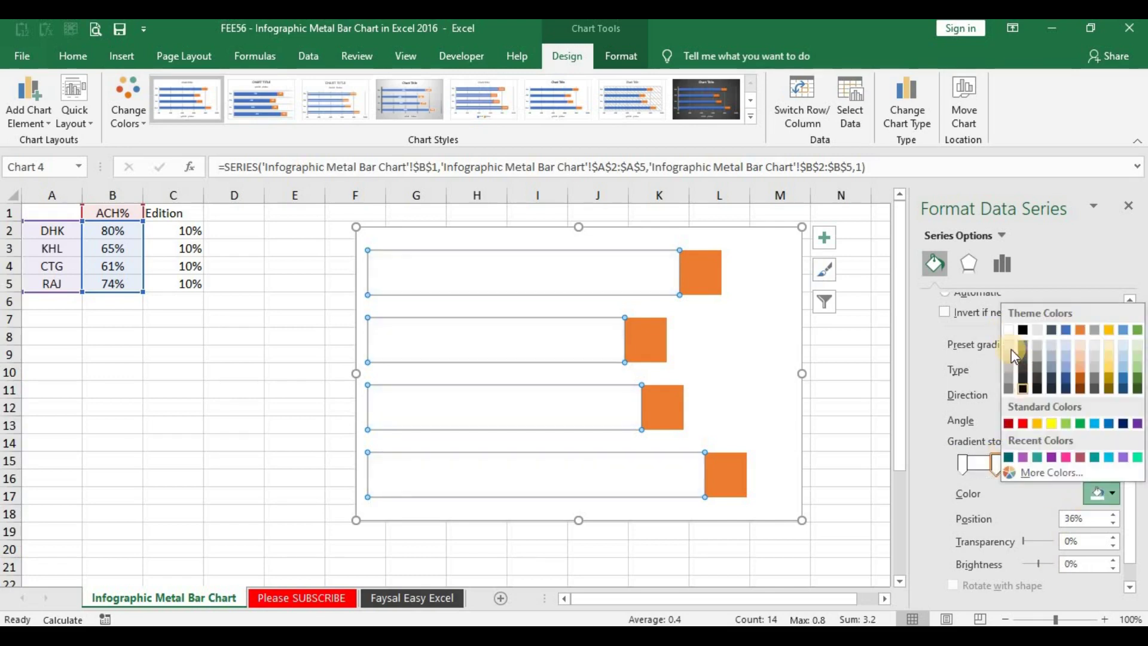
left_click(1010, 349)
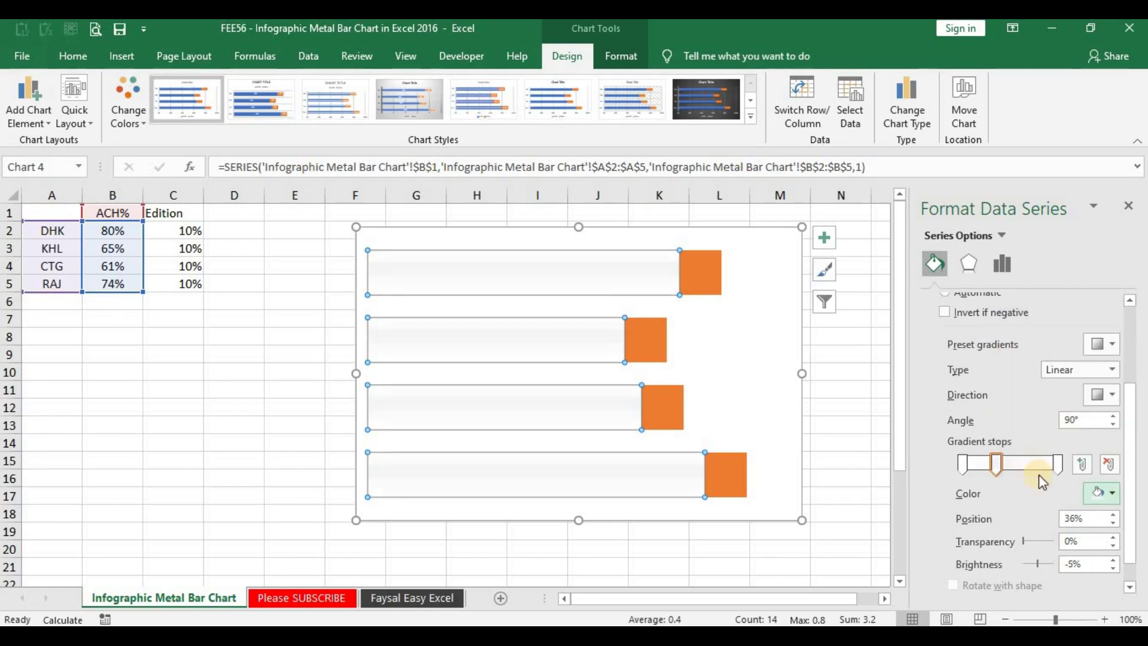
left_click(1039, 475)
left_click(1112, 493)
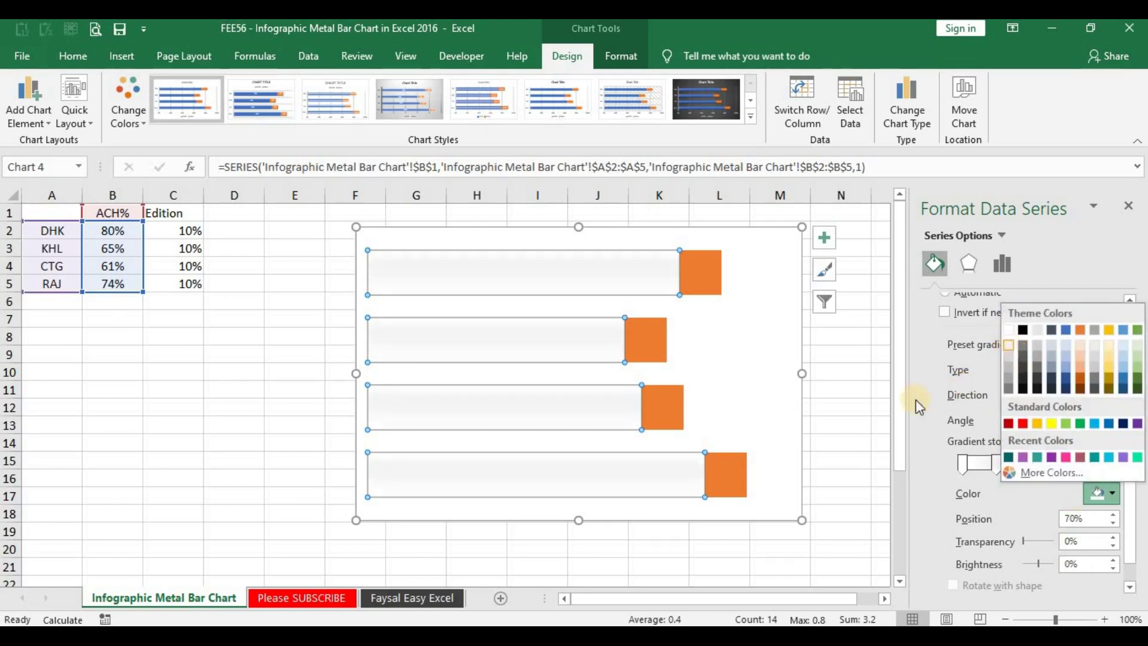
left_click(1006, 345)
left_click(1113, 393)
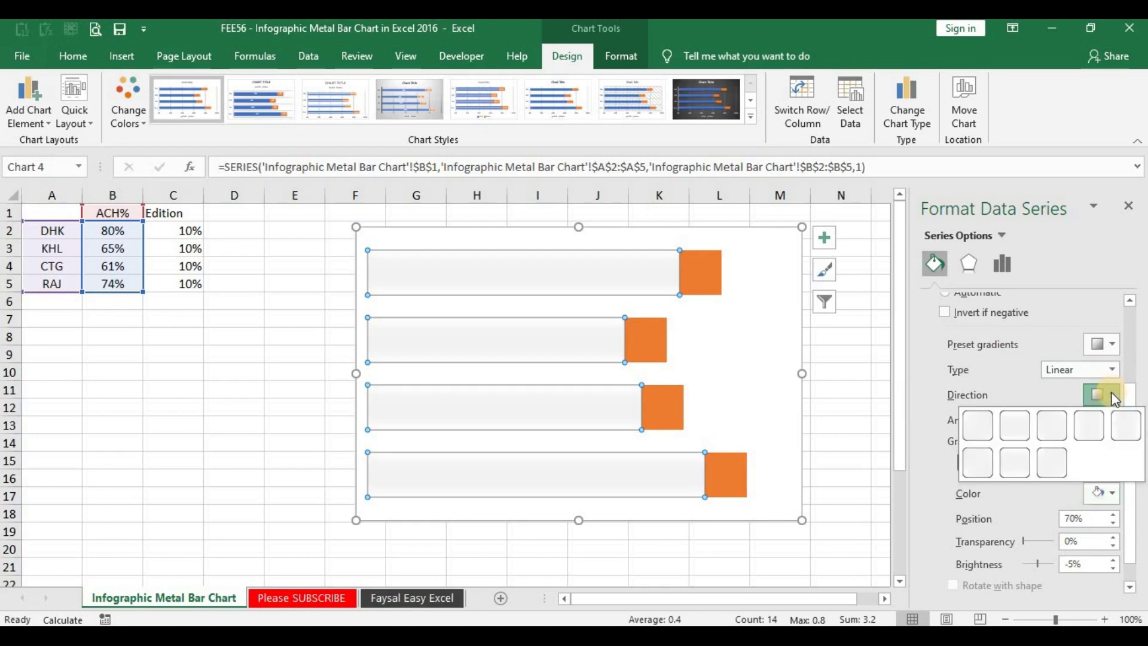
left_click(1124, 426)
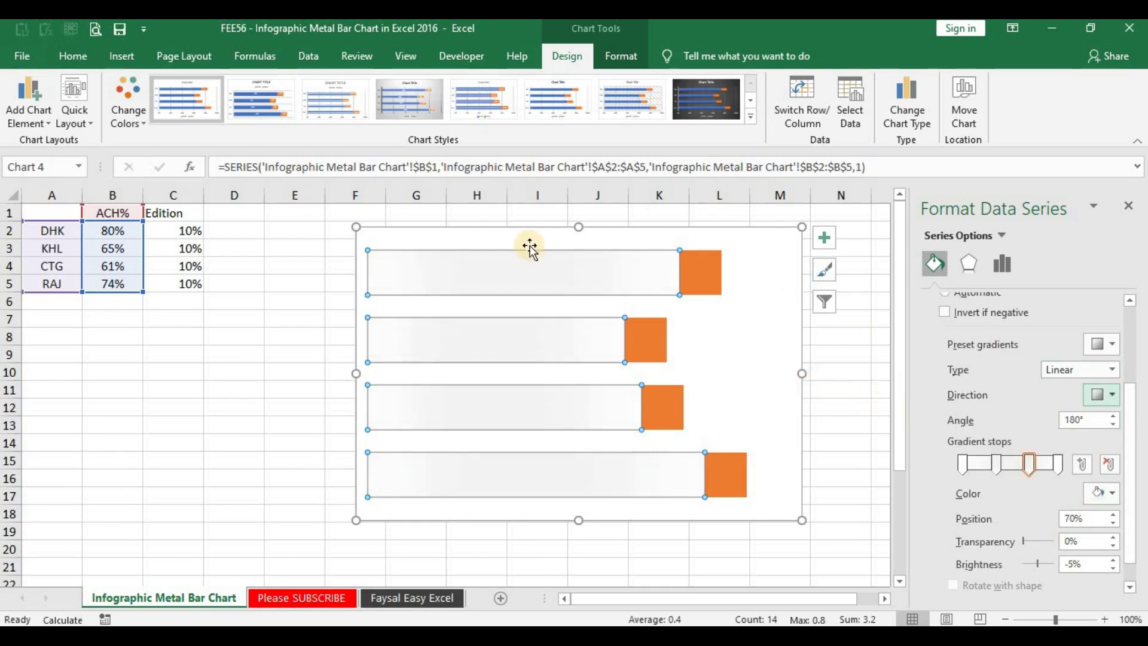
left_click(518, 227)
- Set the chart area to No Fill and No Outline, then select the cells behind it
left_click(619, 56)
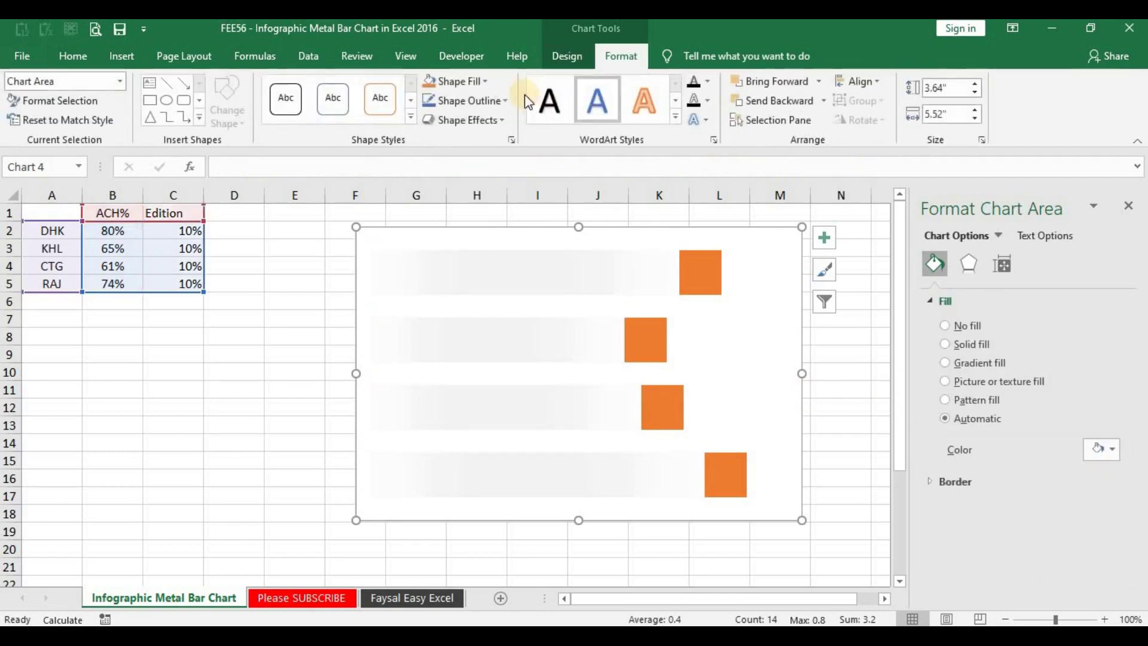
left_click(469, 81)
left_click(475, 282)
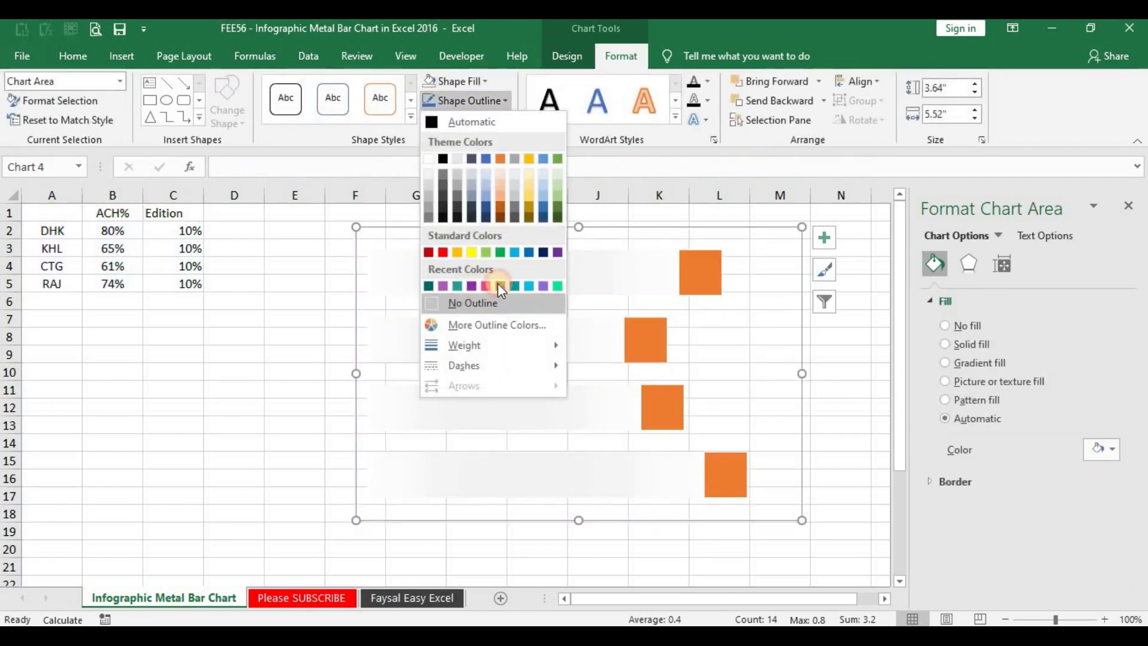
left_click(487, 302)
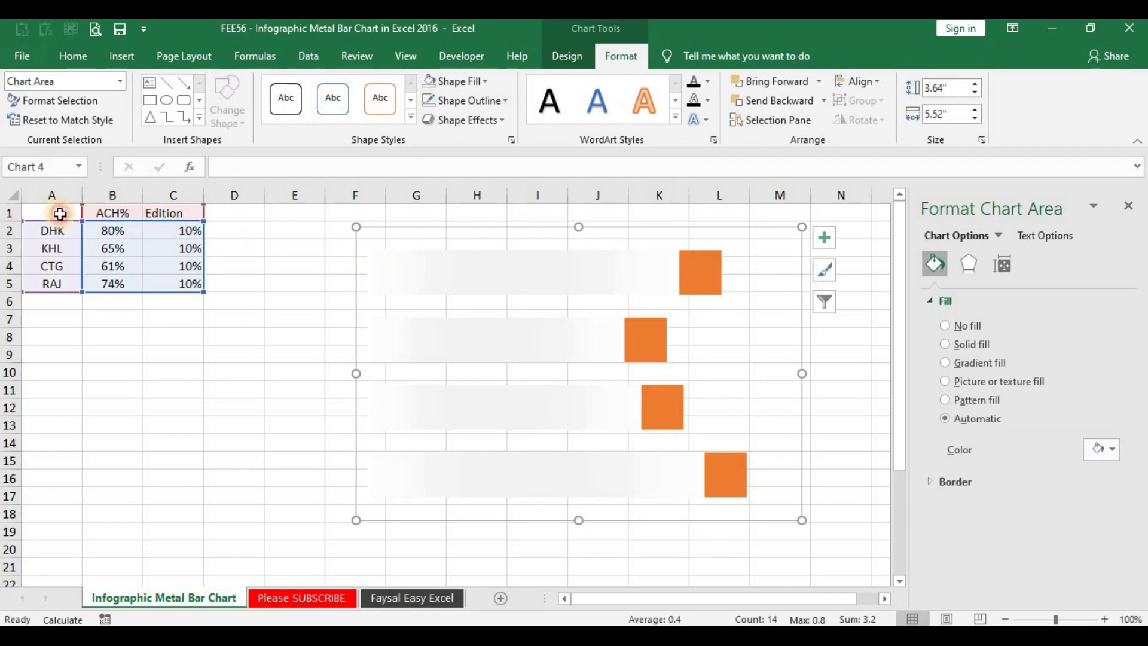
left_click_drag(53, 212, 863, 576)
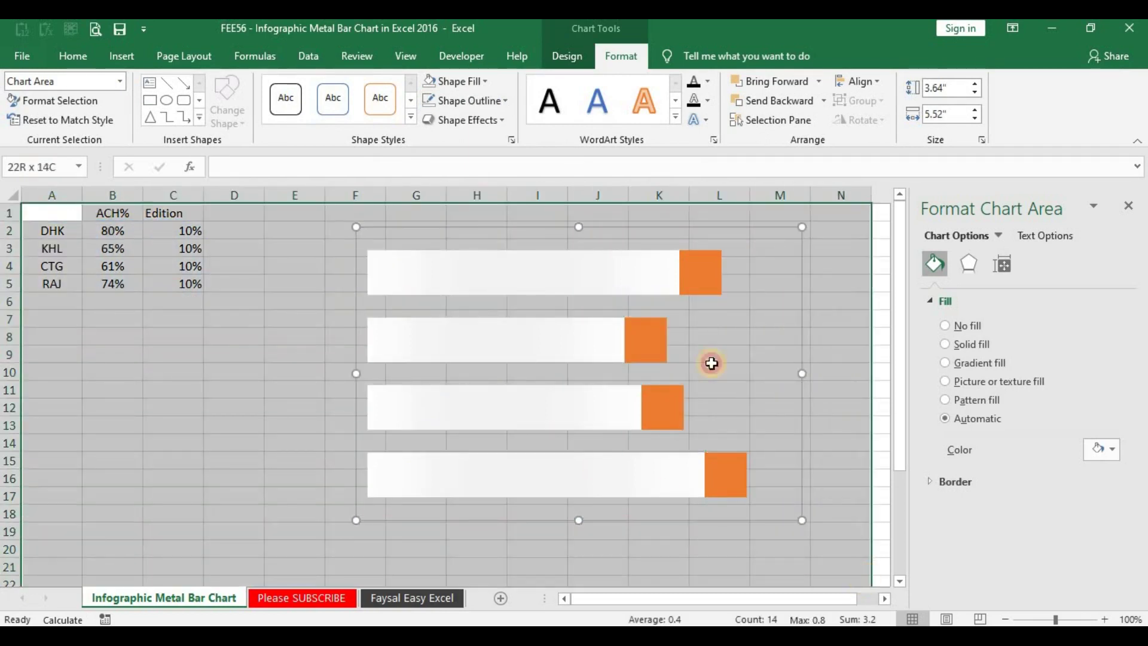
- Fill the selected cells behind the chart with a dark blue-grey theme colour
left_click(279, 116)
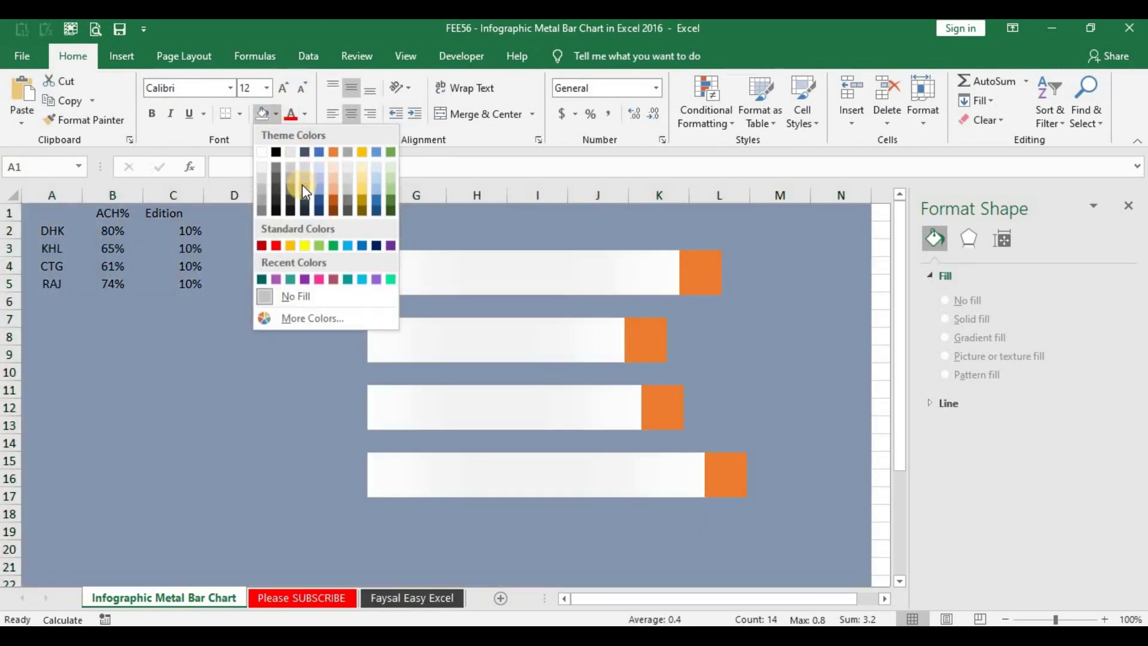
left_click(784, 290)
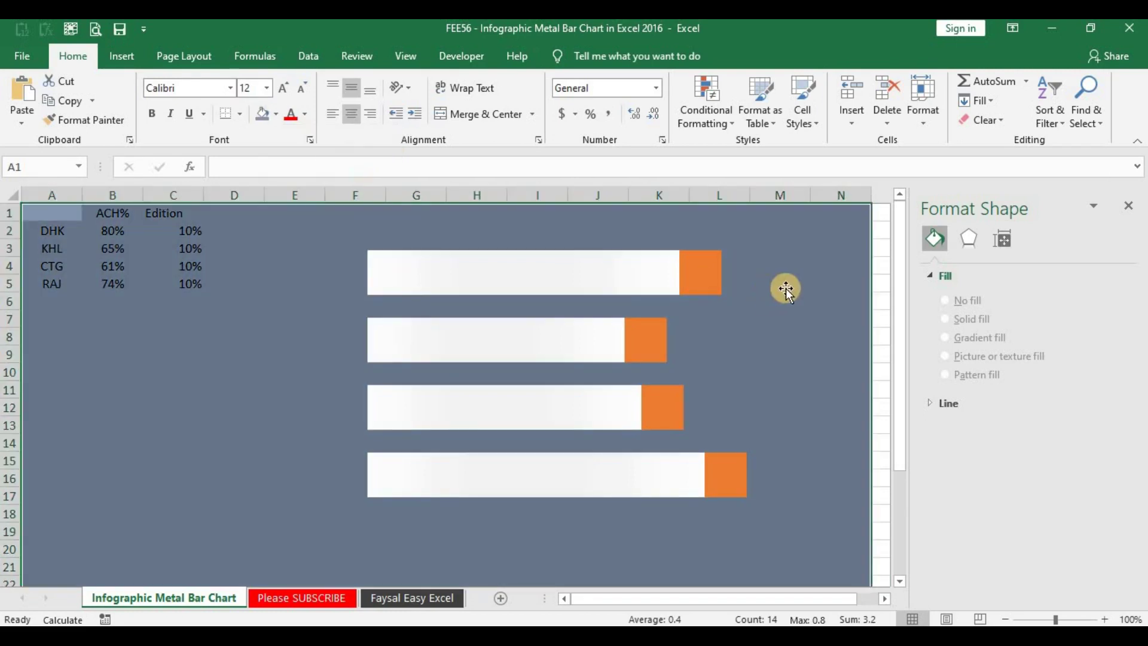
left_click(563, 276)
left_click(563, 276)
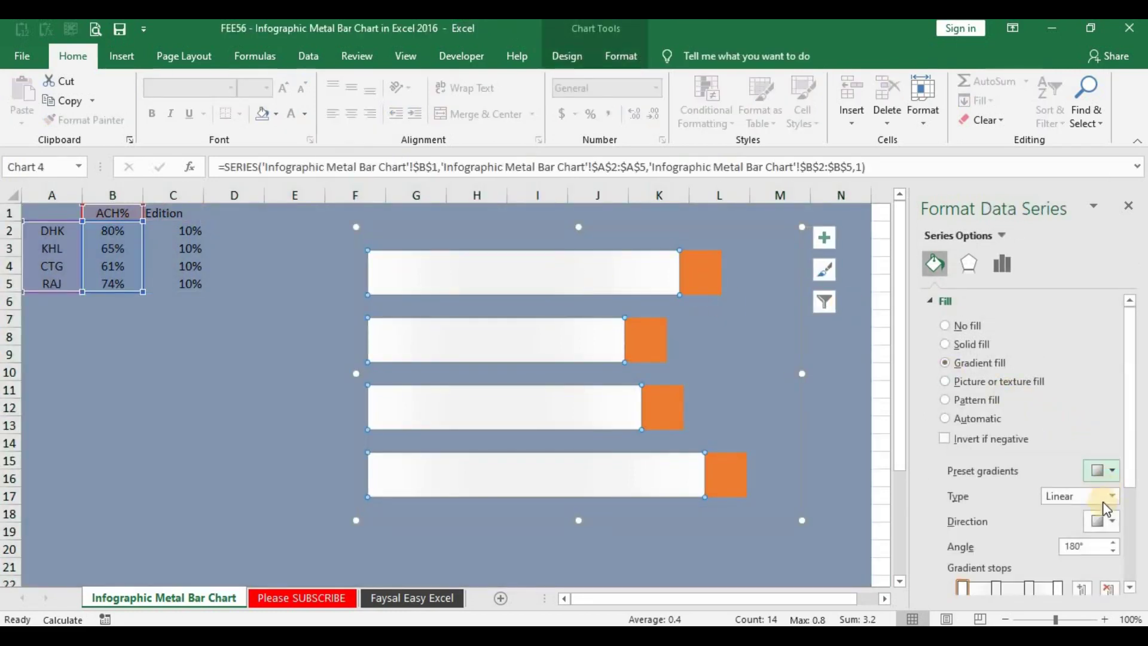
- Recolour the 36% and 70% gradient stops of the bars to a darker grey
scroll(1016, 490, "down", 3)
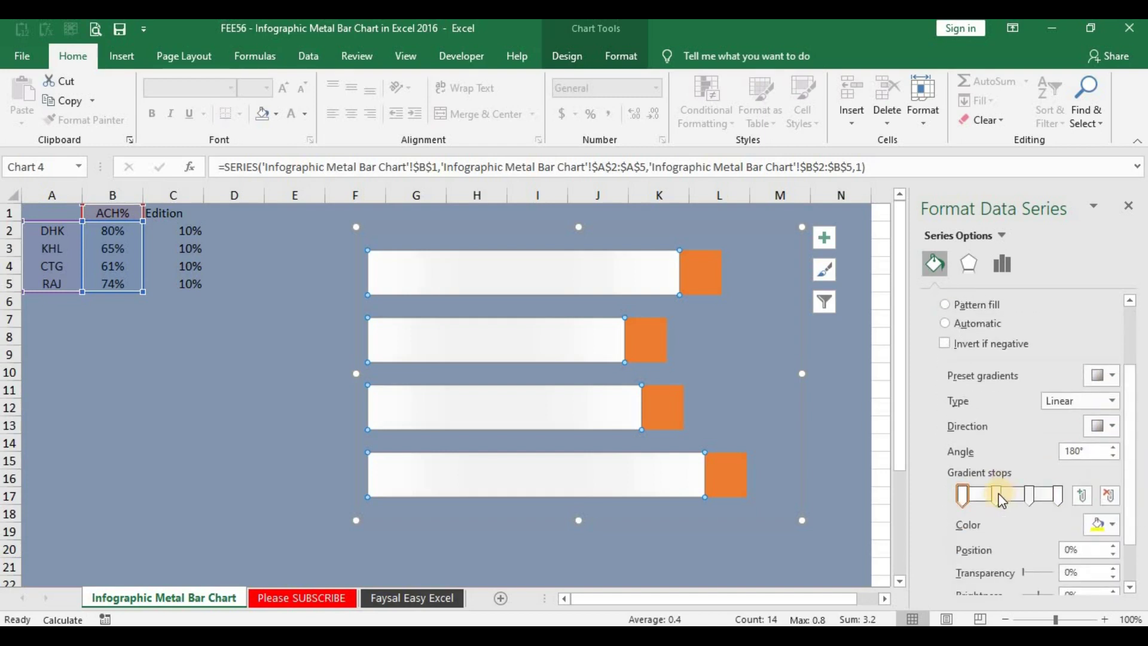
left_click(996, 495)
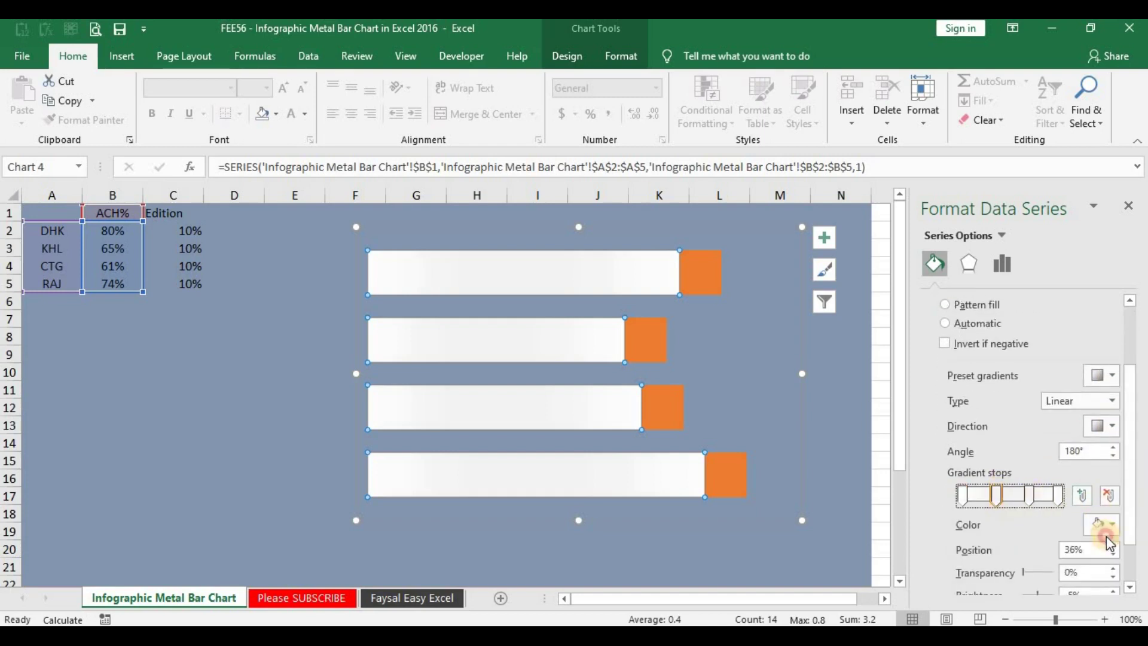
left_click(1106, 531)
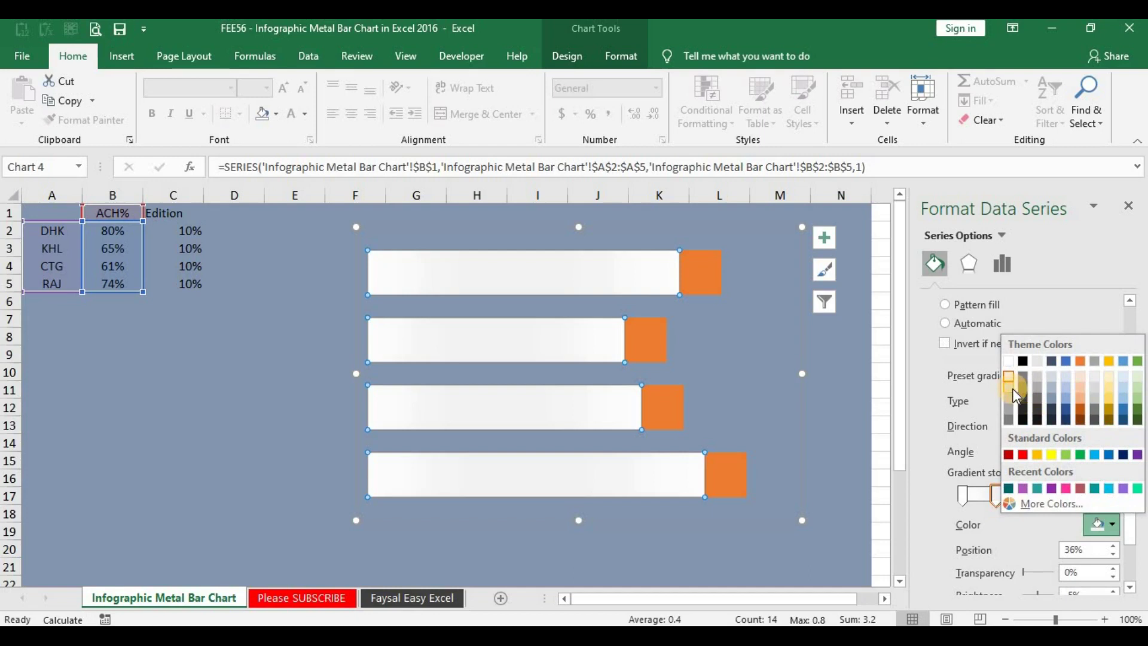
left_click(1013, 388)
left_click(1028, 495)
left_click(1110, 524)
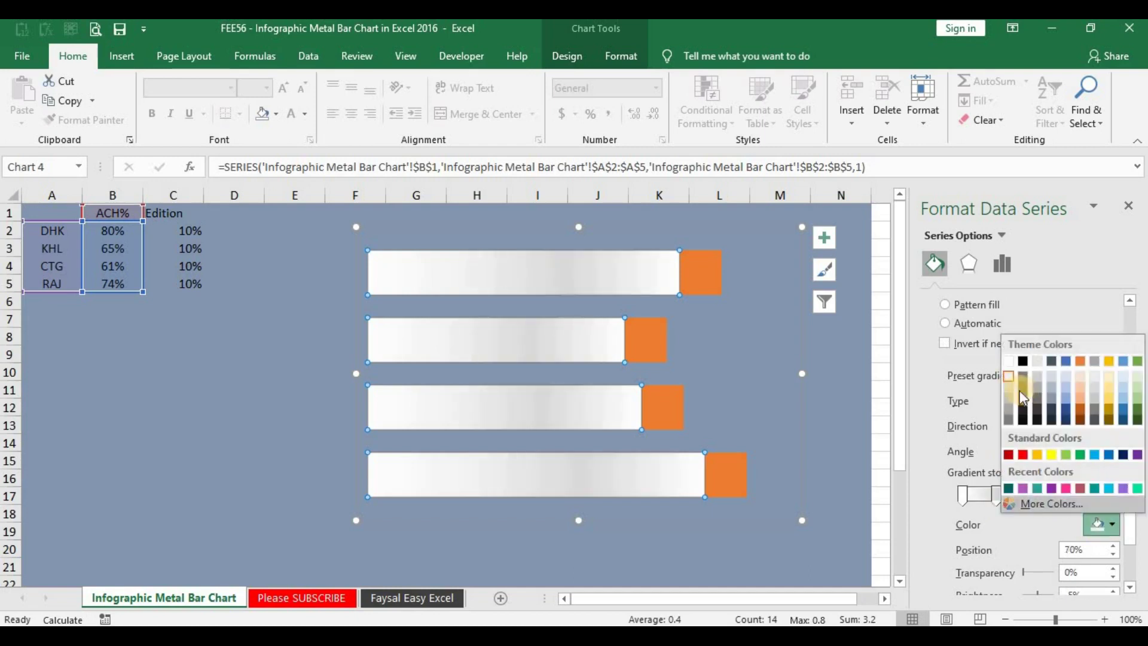
left_click(1006, 387)
left_click(707, 286)
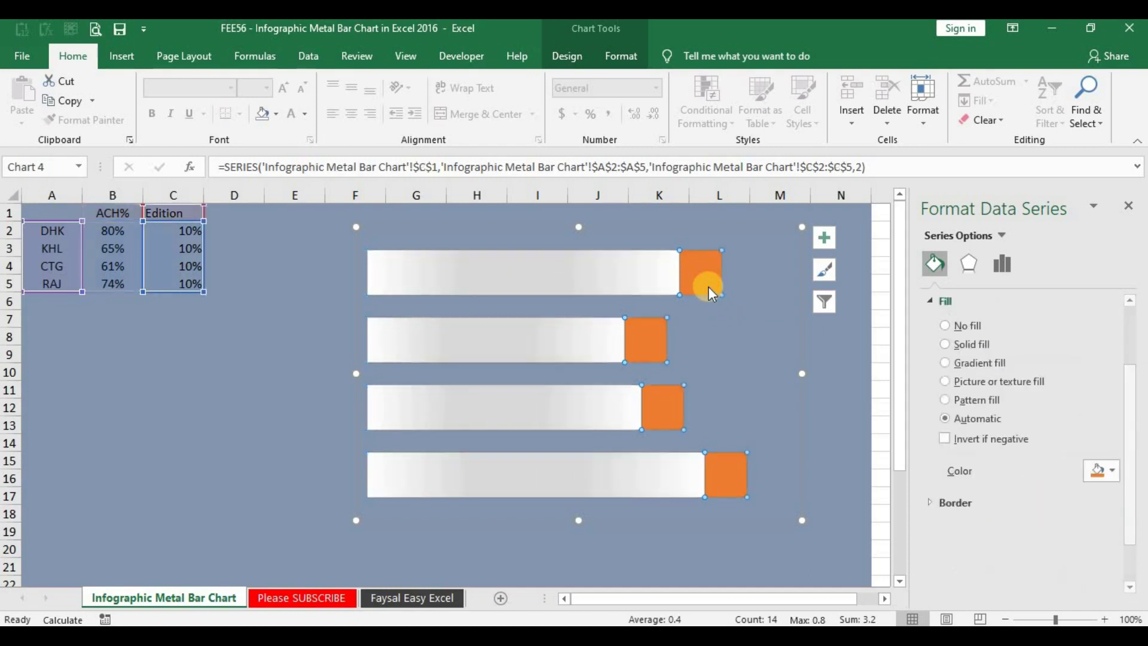
- Draw a pentagon arrow shape to the left of the chart and adjust its tip
left_click(124, 57)
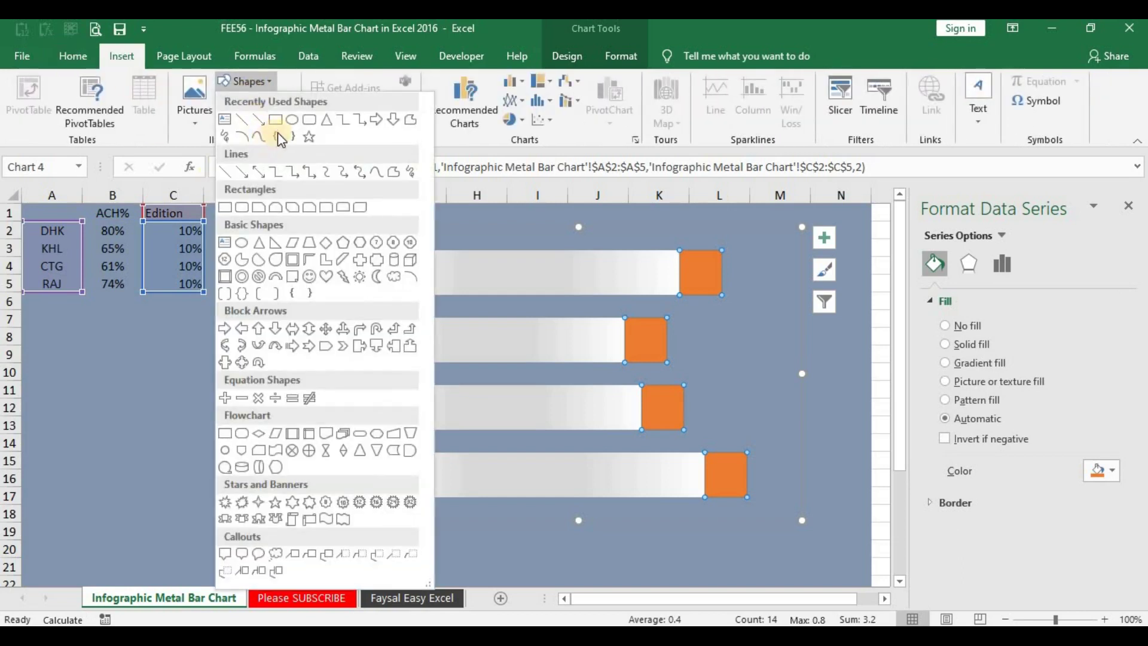
left_click(259, 242)
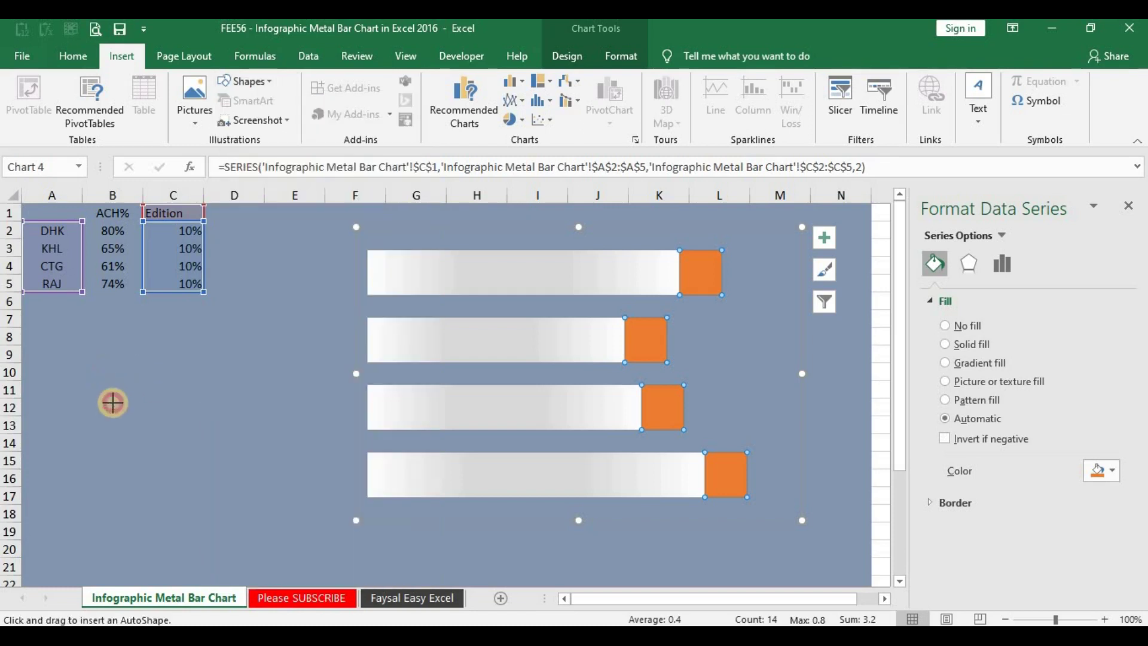
mouse_move(113, 372)
left_mouse_down()
mouse_move(126, 422)
mouse_move(153, 426)
left_mouse_up()
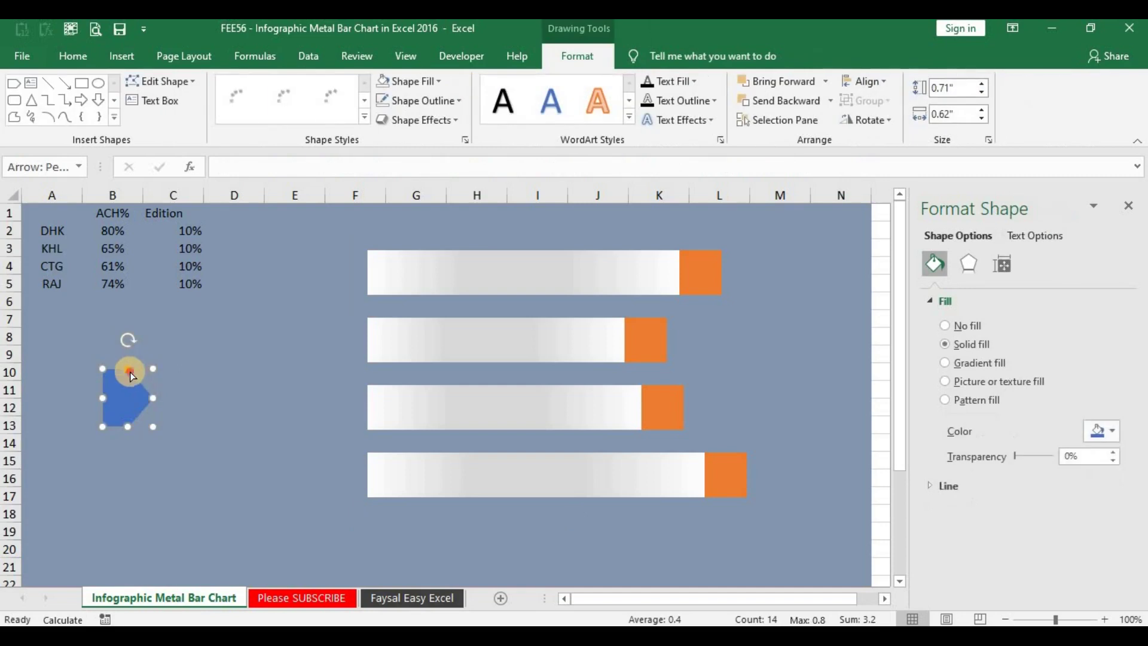
left_click_drag(141, 372, 140, 371)
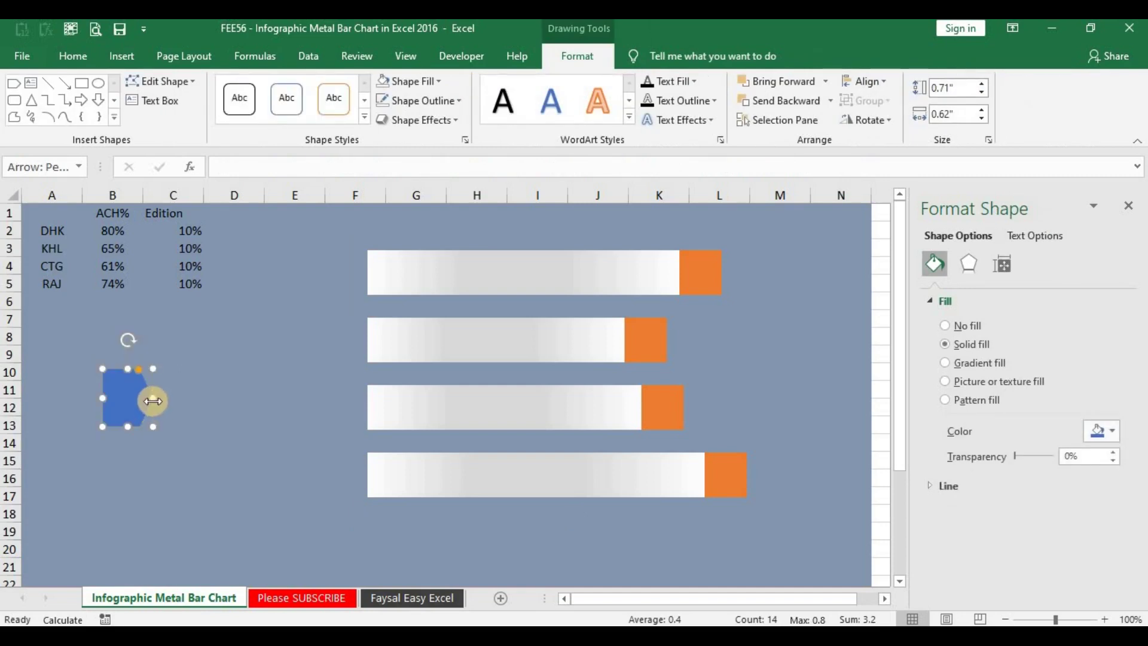
left_click(148, 401)
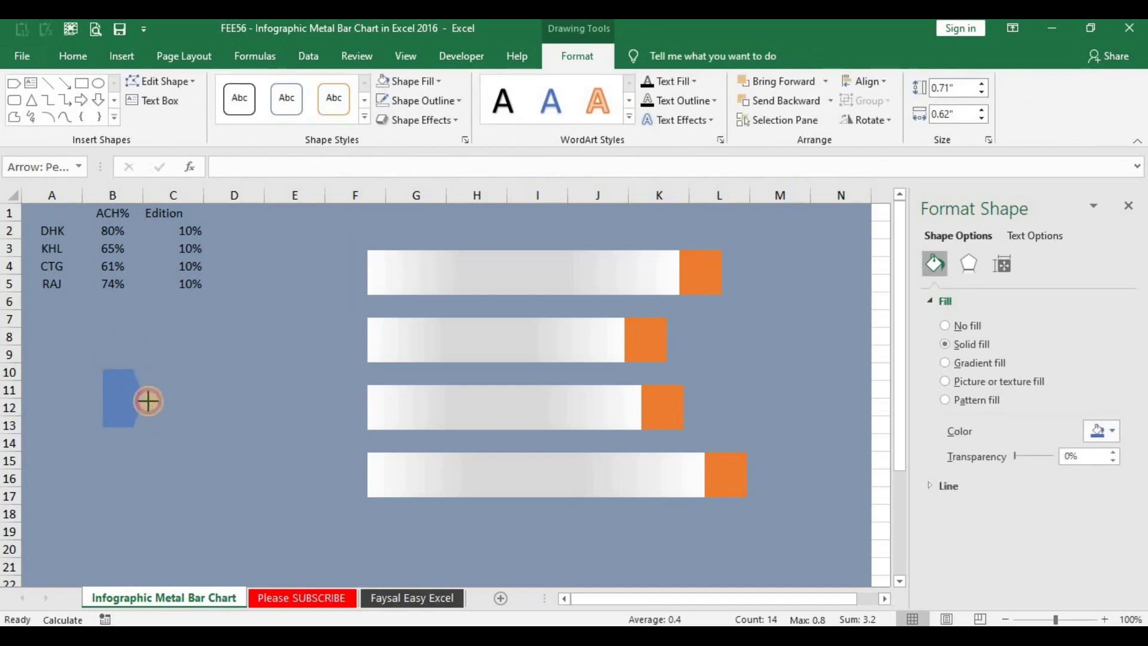
key("ctrl+z")
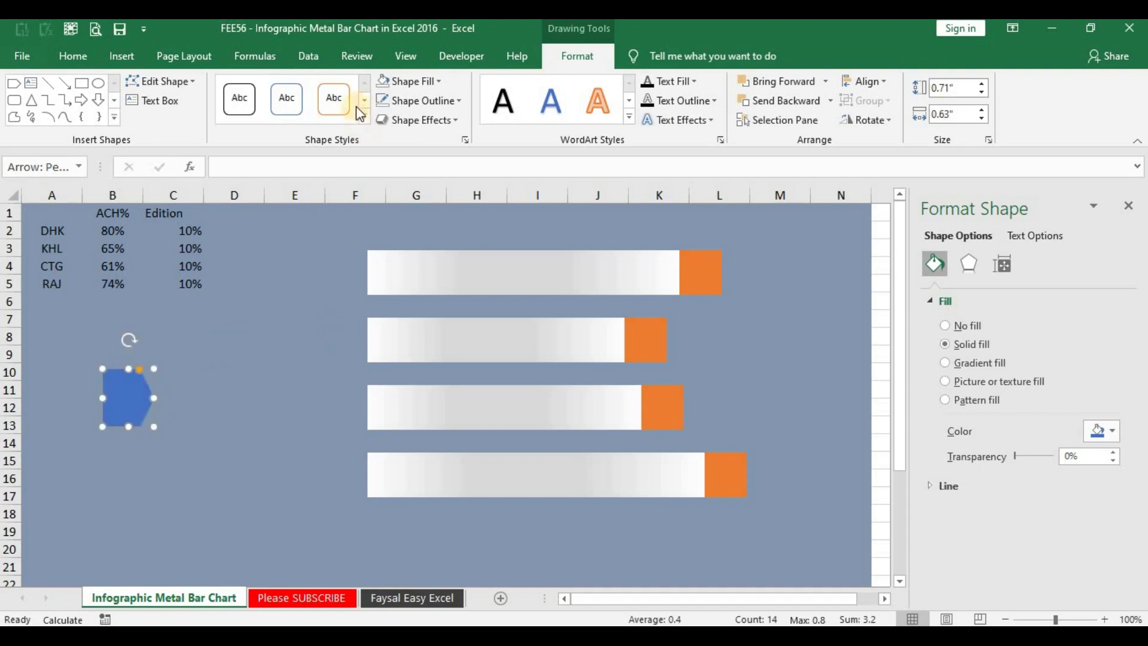
- Fill the pentagon arrow solid white
left_click(404, 83)
left_click(386, 141)
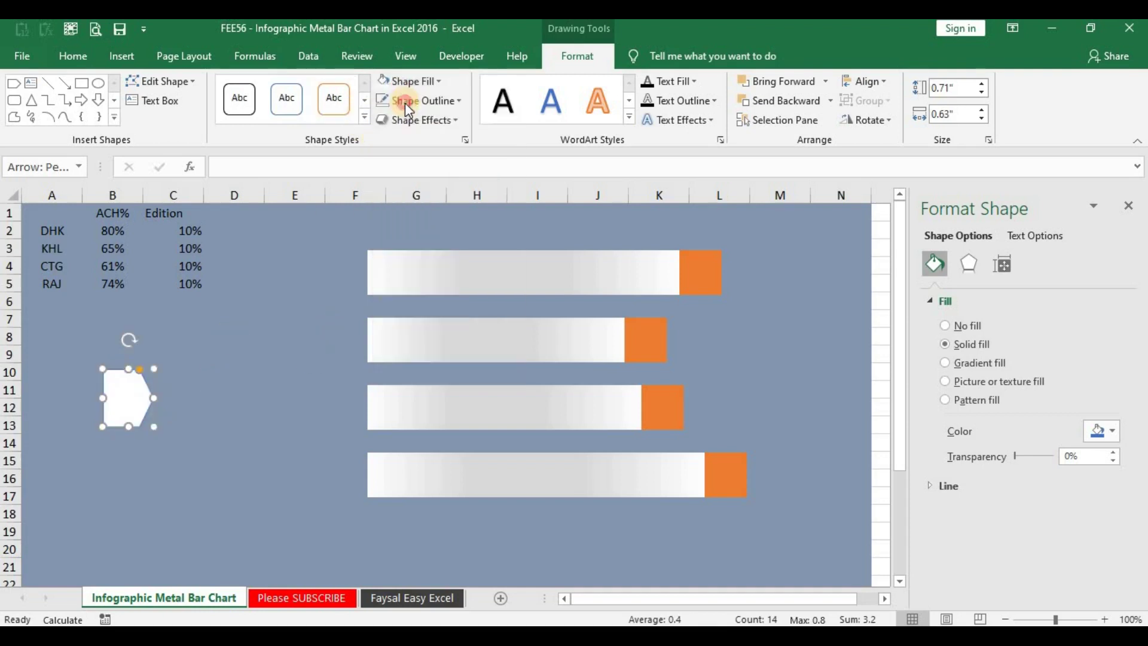
left_click(406, 101)
left_click(349, 233)
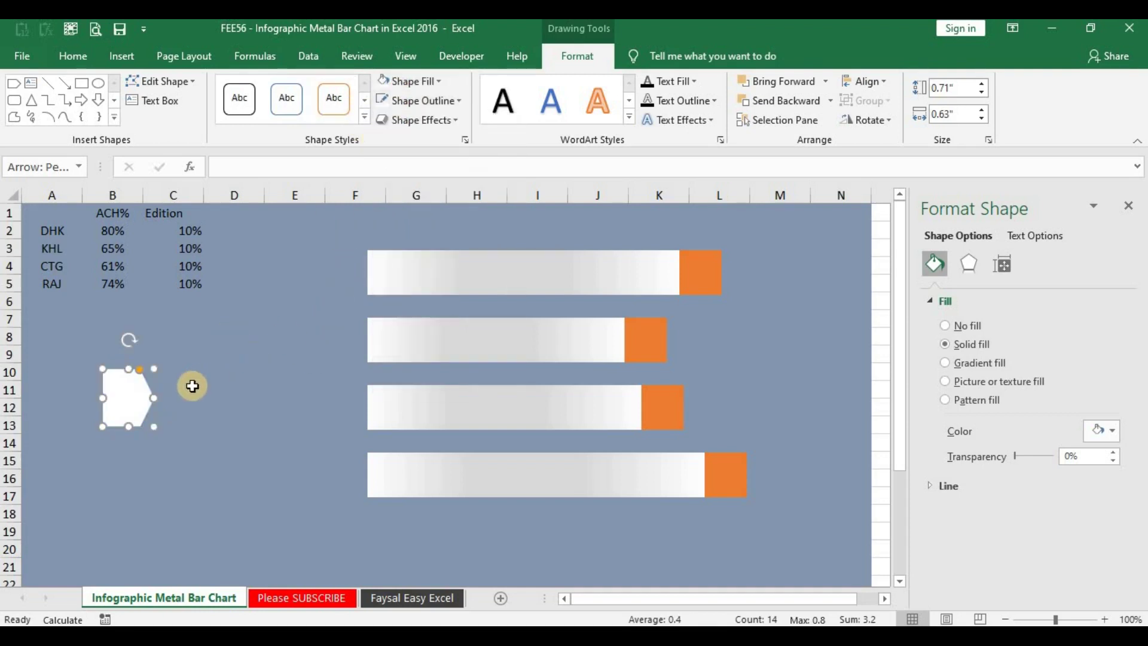
right_click(137, 395)
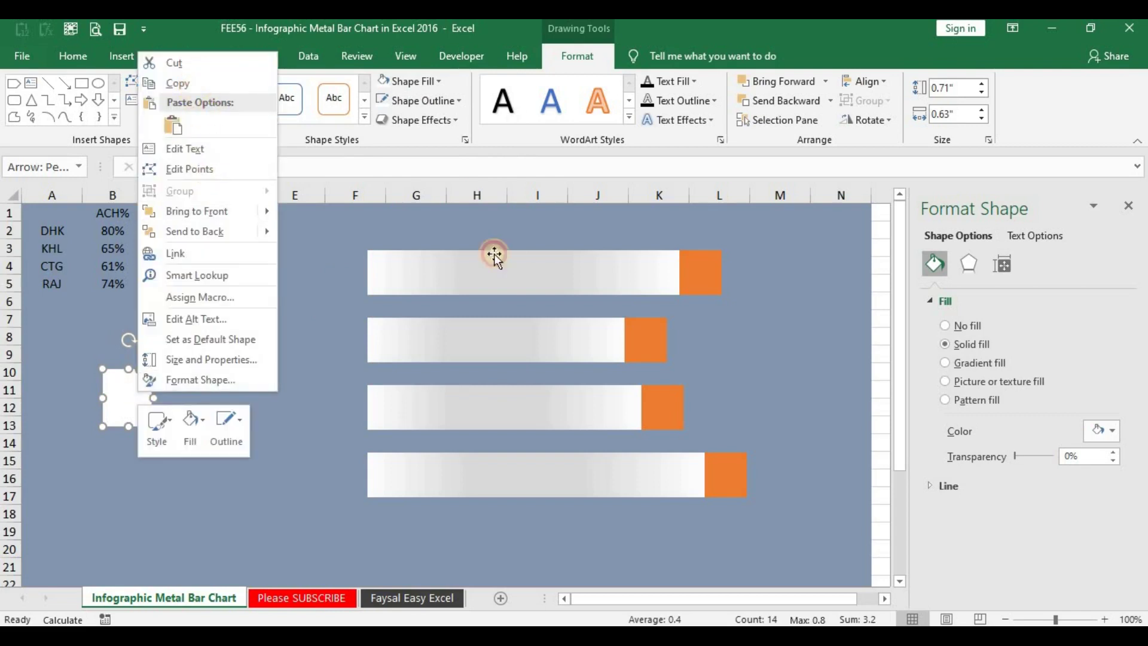
- Paste the copied white pentagon into the Edition series so each bar ends in an arrow tip
left_click(694, 272)
right_click(704, 278)
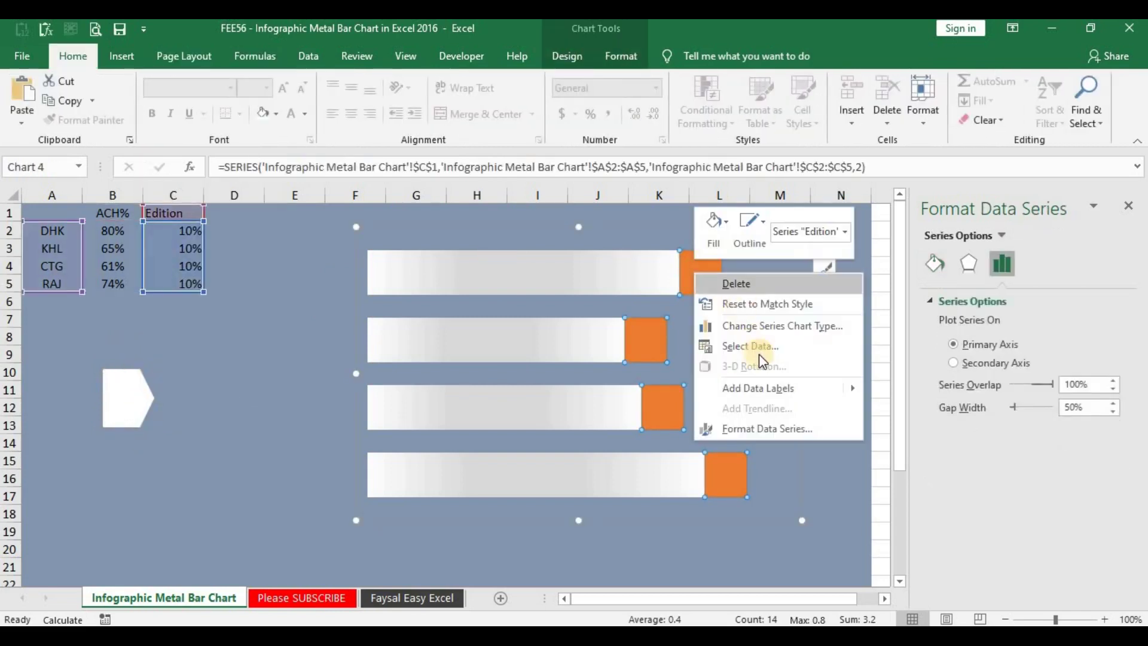
left_click(33, 138)
left_click(20, 165)
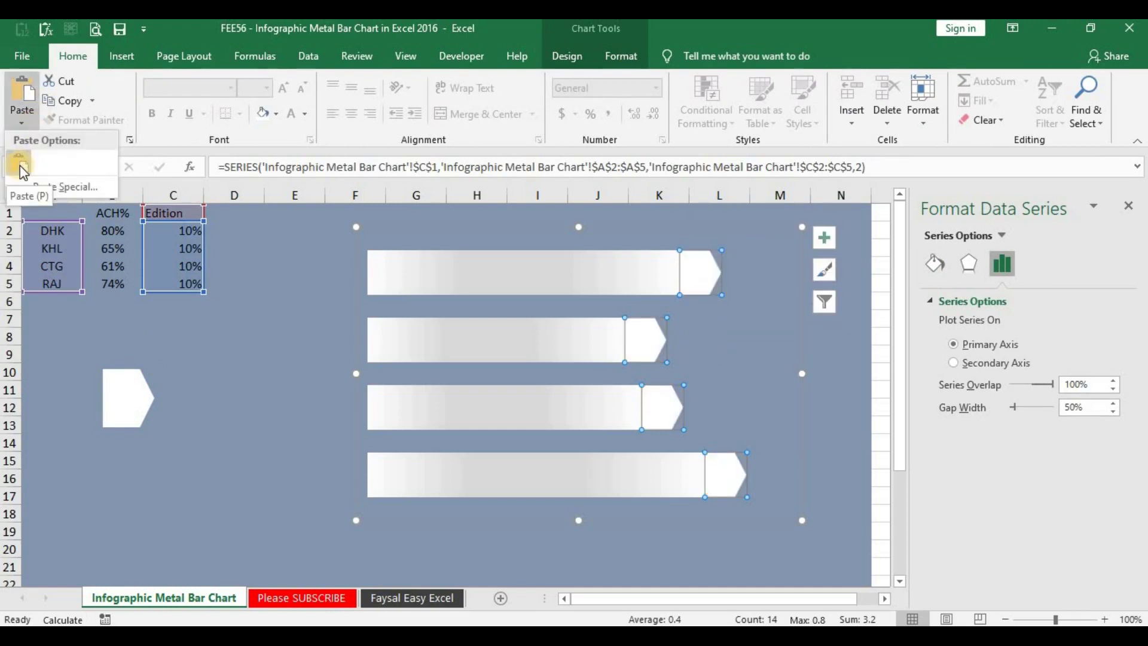
left_click(19, 165)
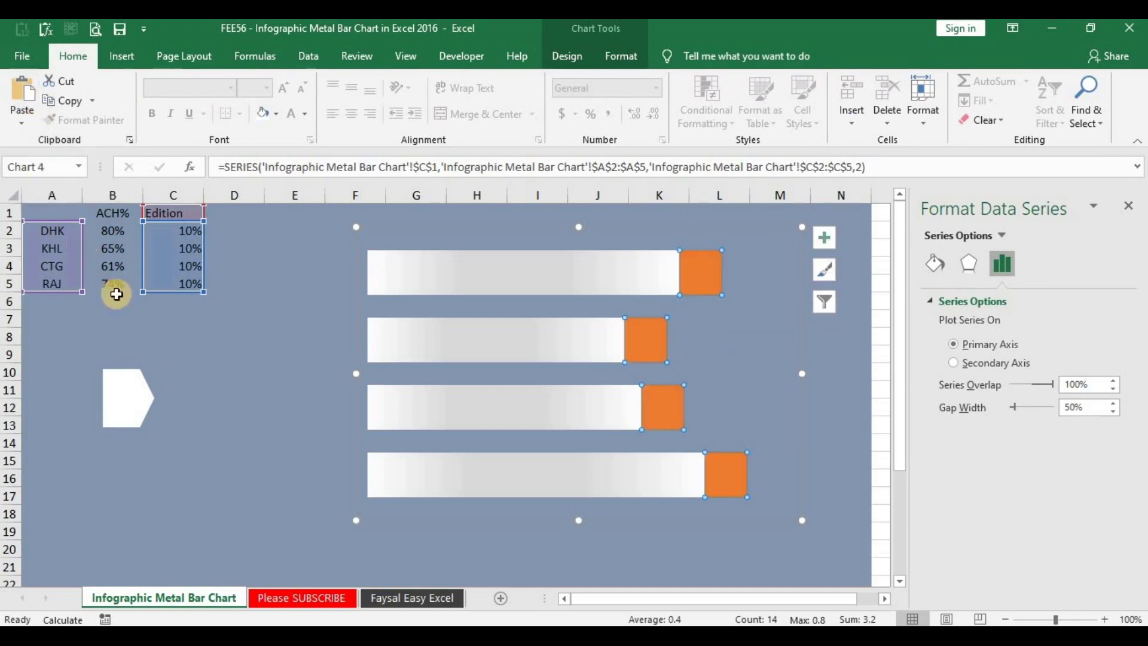
- Delete the spare white pentagon shape from the sheet
left_click(125, 345)
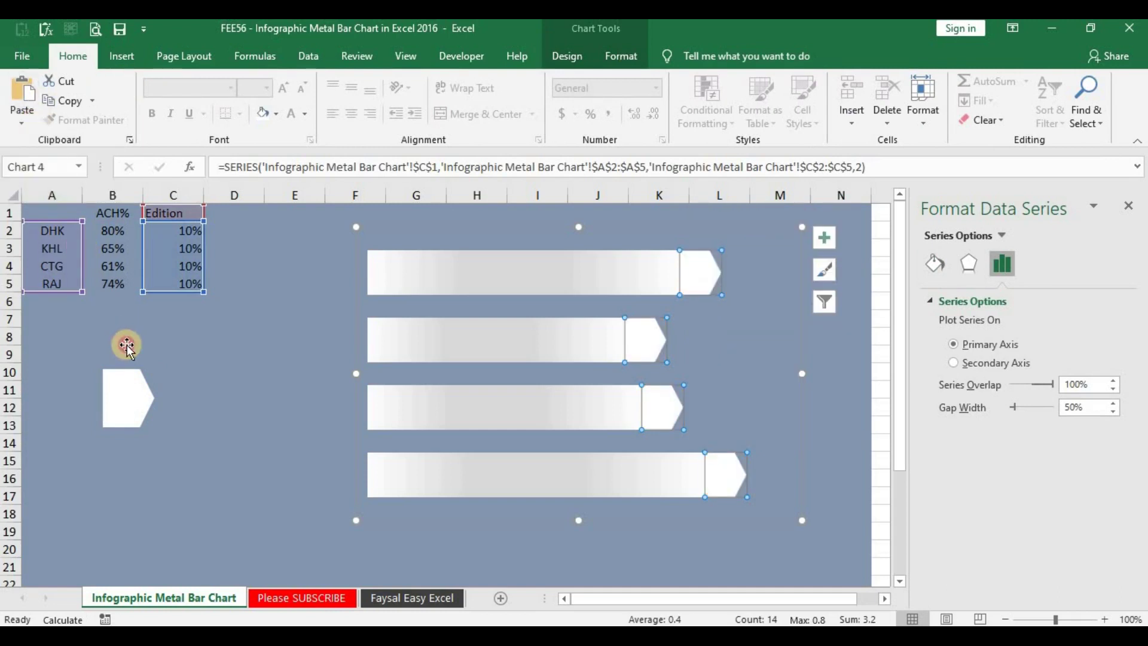
left_click(116, 407)
key("Delete")
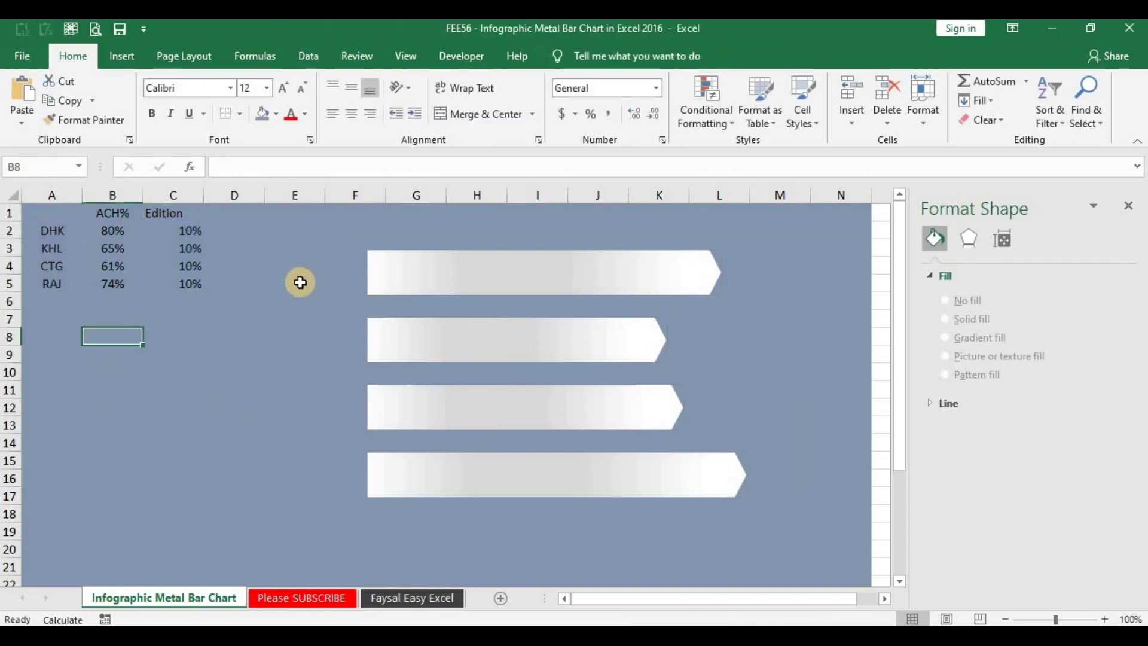
- Draw a right triangle, rotate it, shrink it to about 0.21", and fit it into the top bar's corner
left_click(119, 59)
left_click(240, 87)
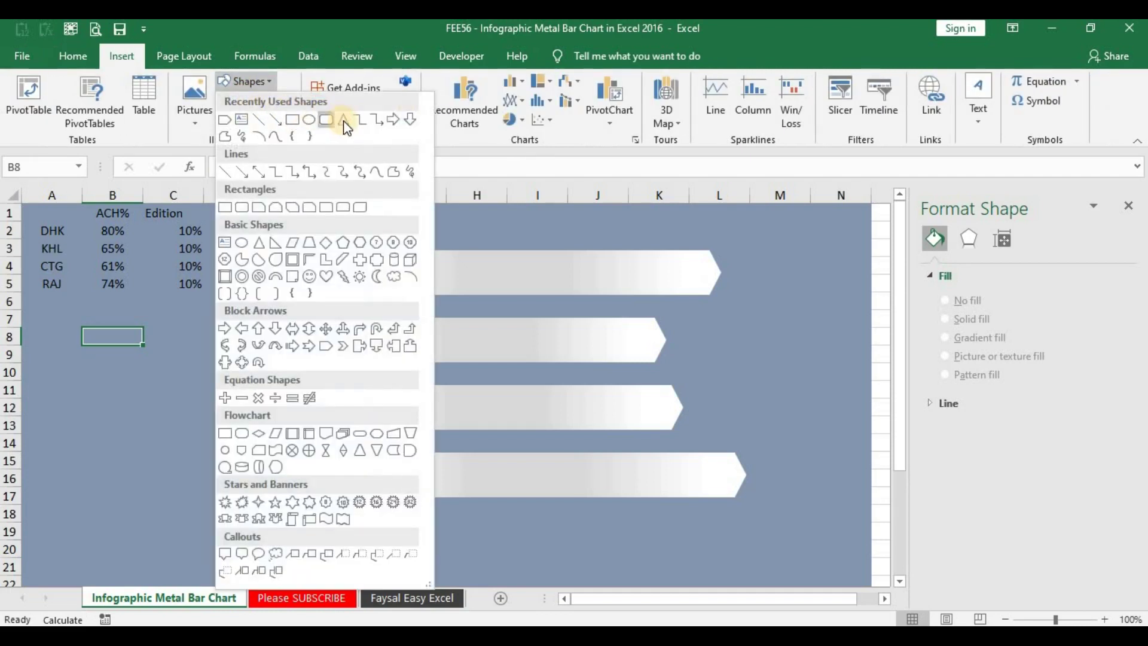
left_click_drag(247, 315, 286, 354)
mouse_move(267, 286)
left_mouse_down()
mouse_move(234, 320)
mouse_move(251, 352)
left_mouse_up()
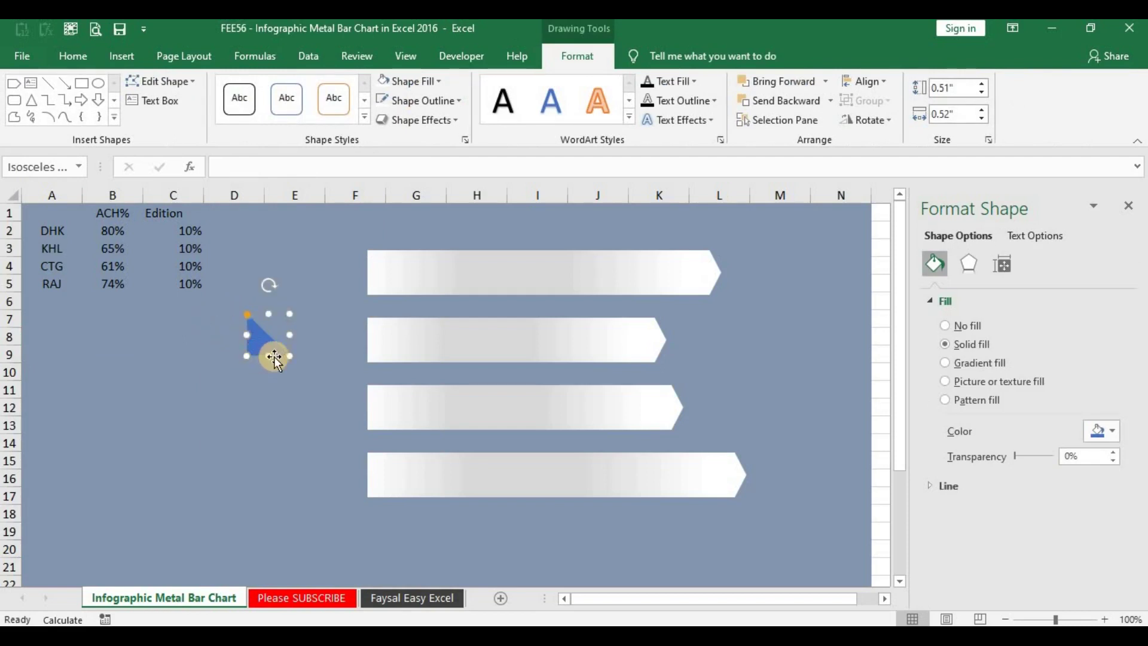
left_click_drag(286, 356, 269, 336)
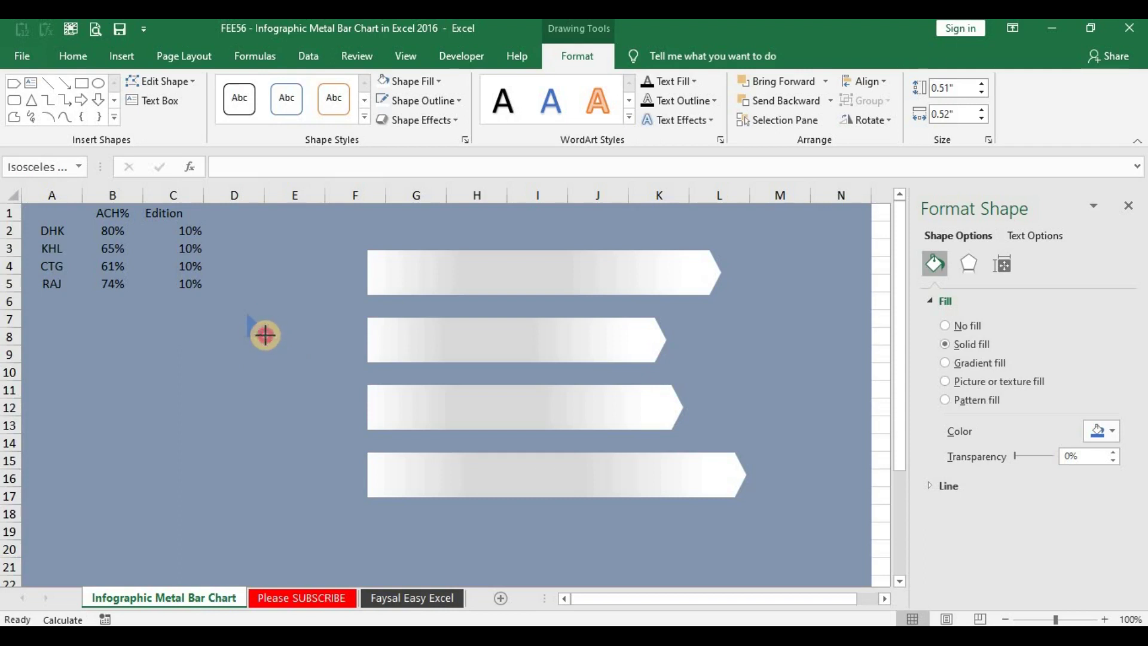
mouse_move(269, 336)
left_mouse_down()
mouse_move(258, 328)
mouse_move(379, 263)
left_mouse_up()
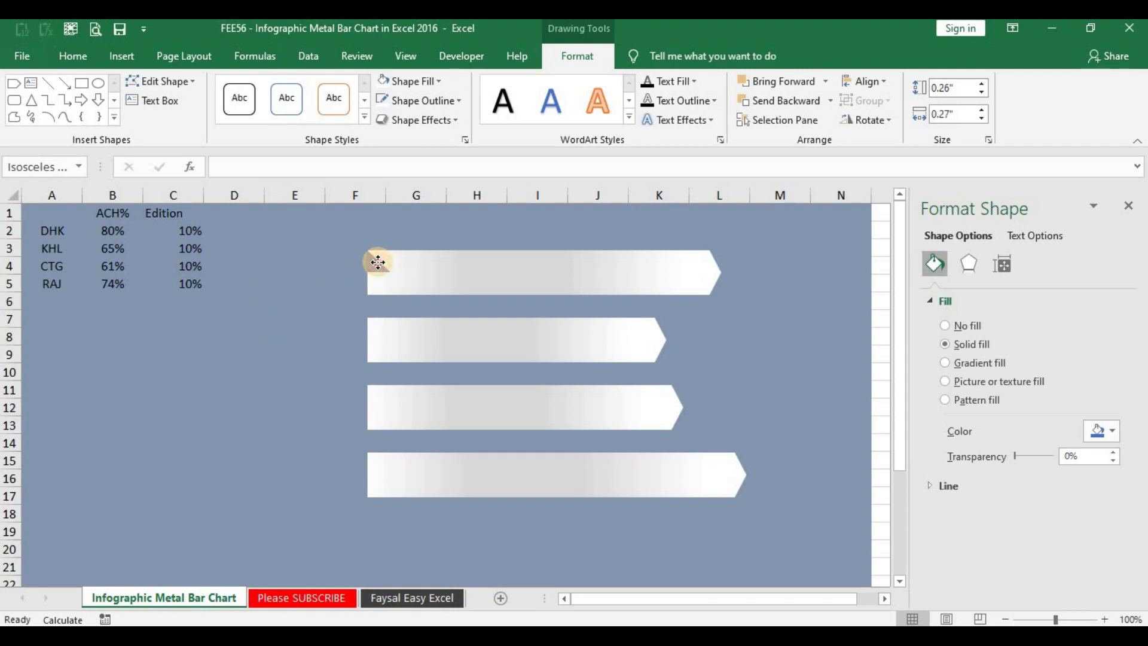
left_click_drag(378, 263, 379, 262)
left_click(379, 262)
left_click_drag(389, 272, 379, 263)
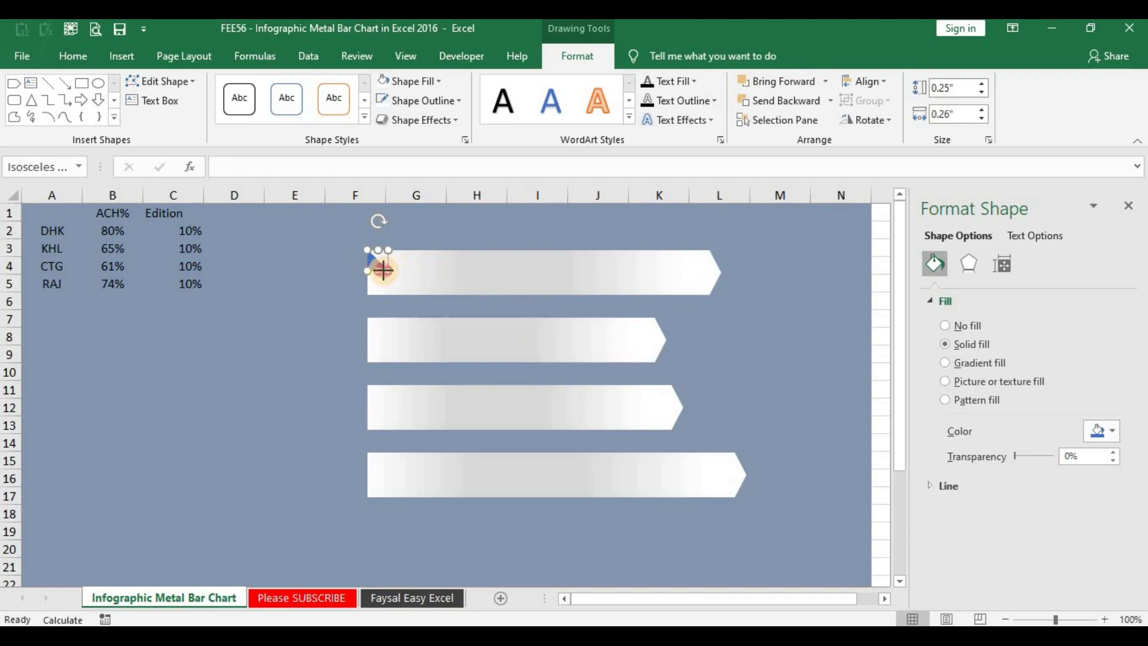
left_click_drag(380, 270, 385, 267)
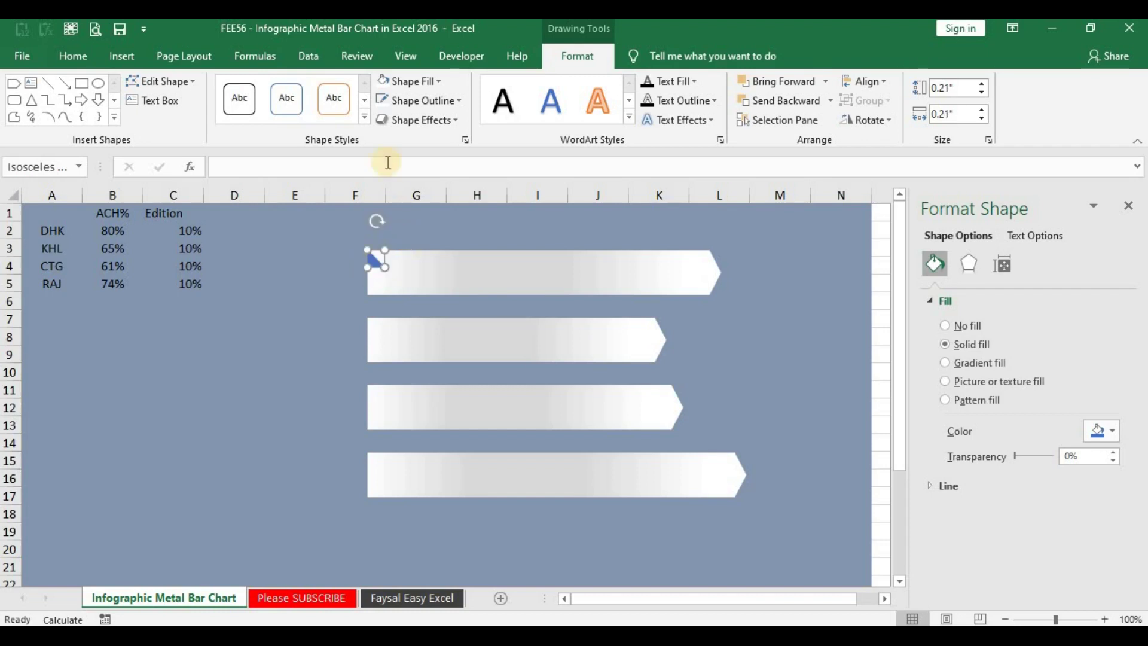
- Give the triangle a dark teal outline and dark teal fill
left_click(415, 99)
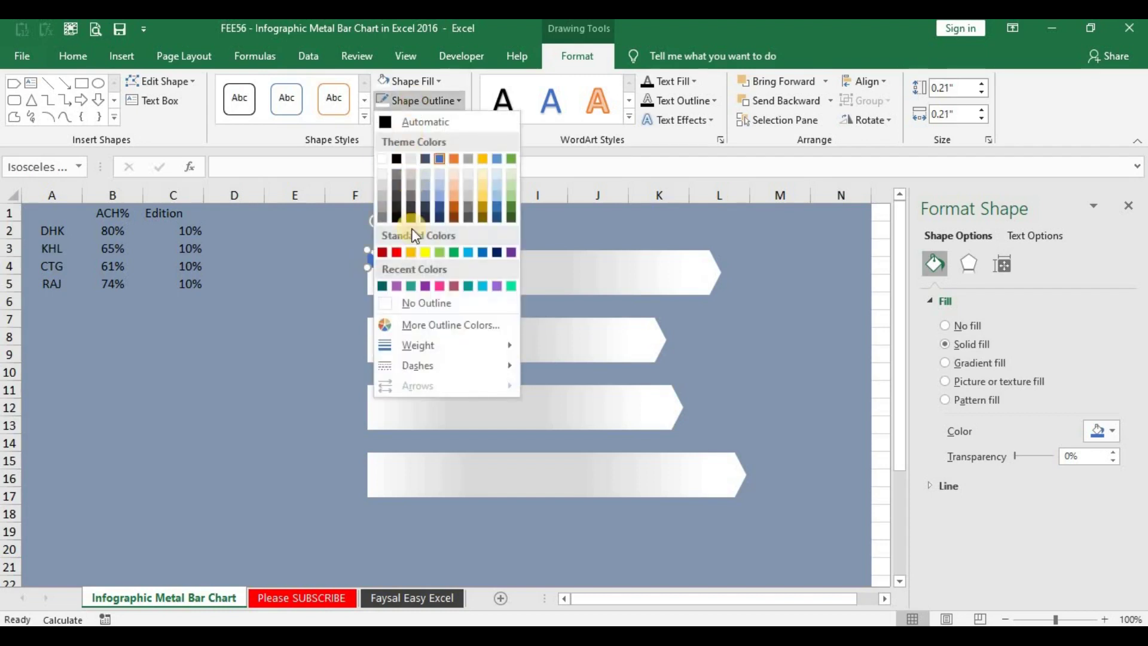
left_click(382, 286)
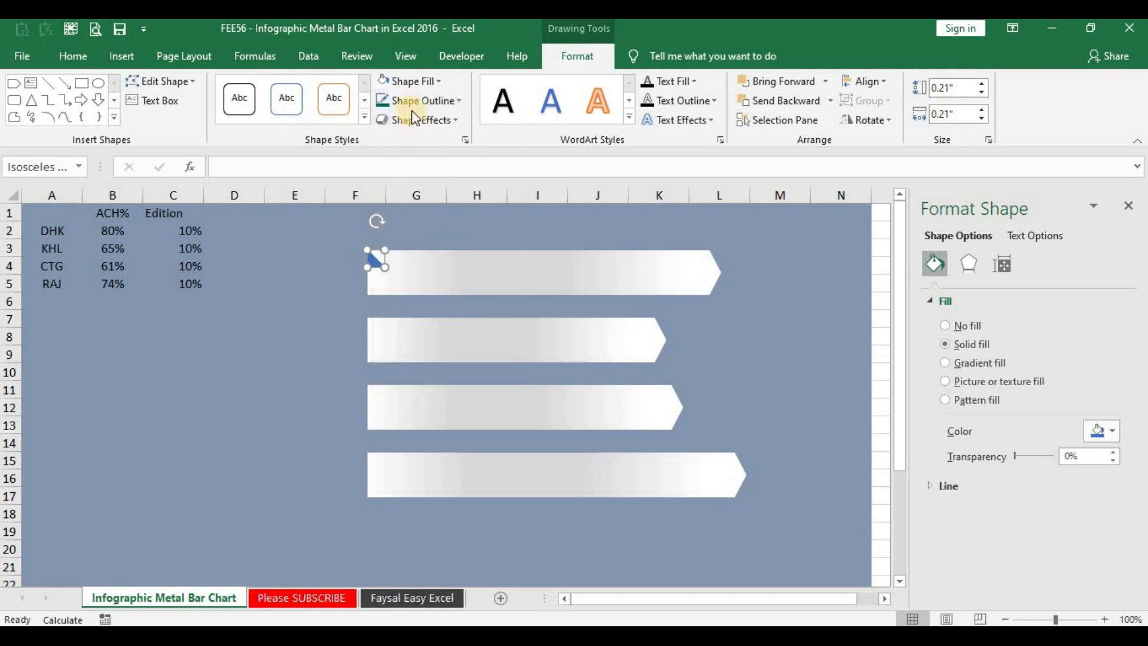
left_click(415, 99)
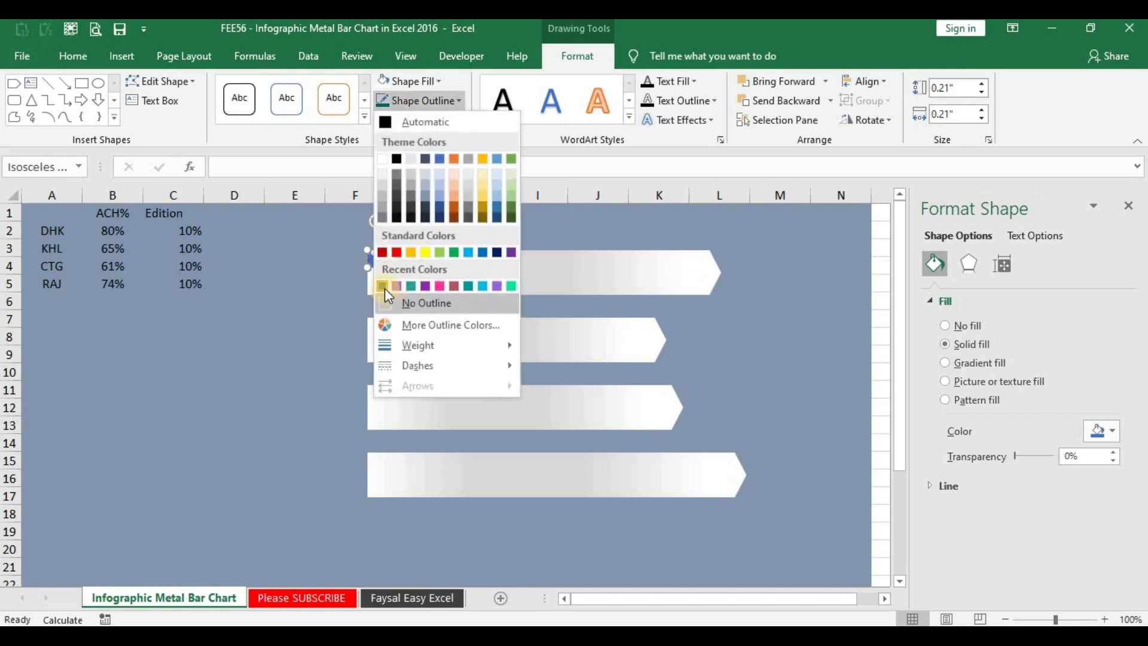
left_click(382, 286)
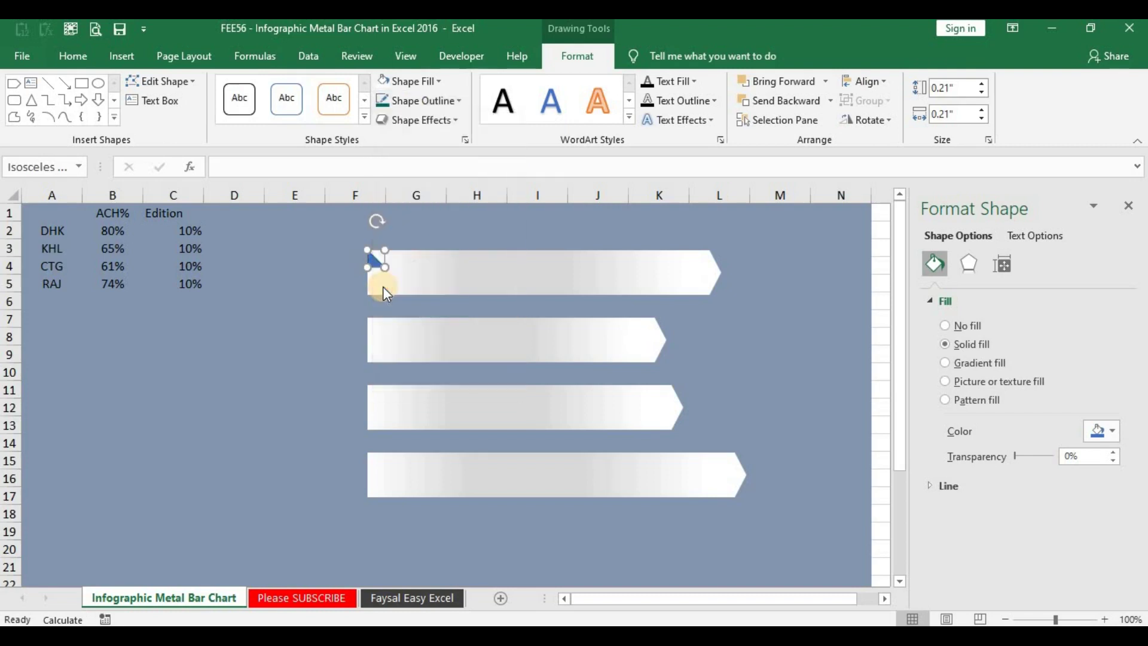
left_click(413, 100)
left_click(409, 82)
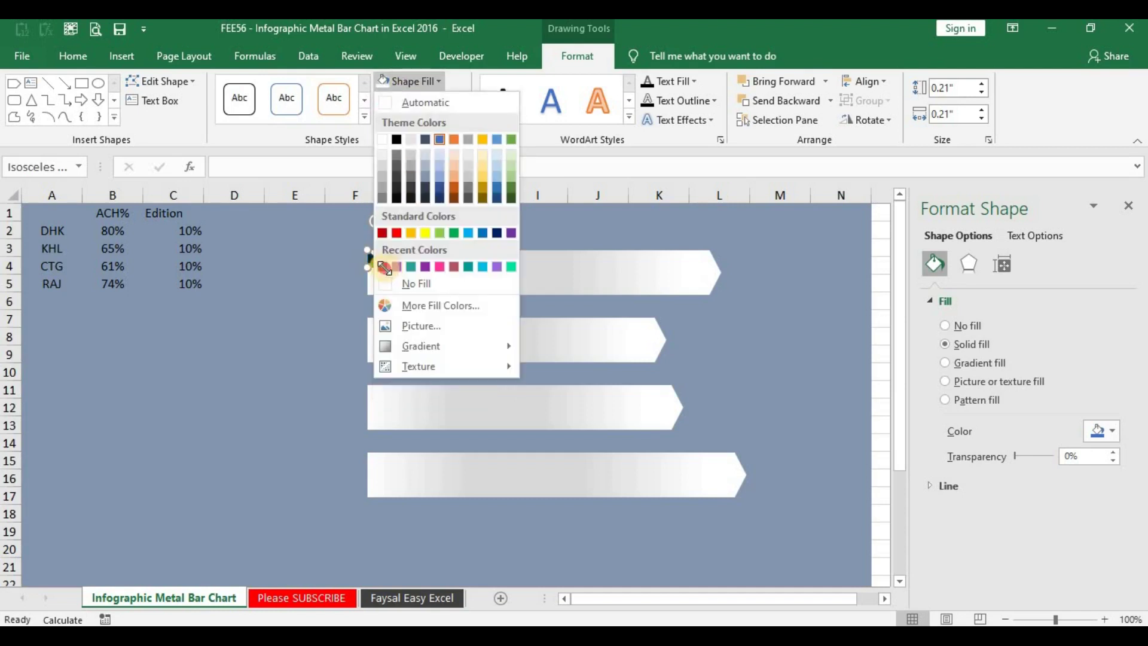
left_click(382, 254)
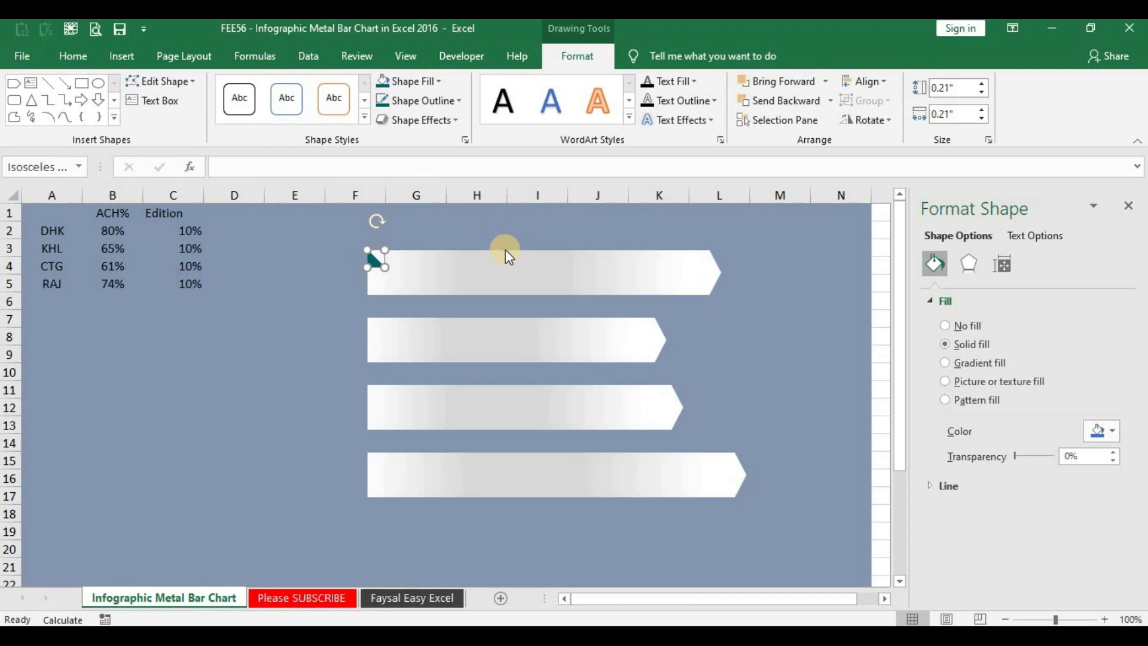
- Add data labels to the ACH% bar series
left_click(551, 274)
right_click(551, 274)
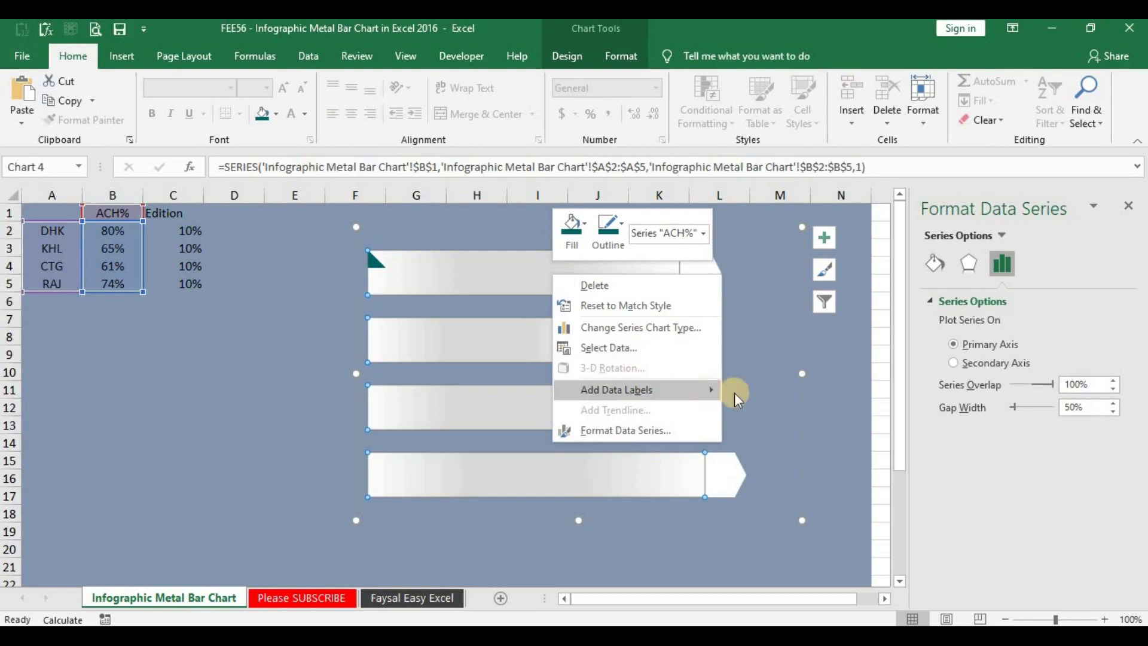
mouse_move(637, 389)
left_click(750, 394)
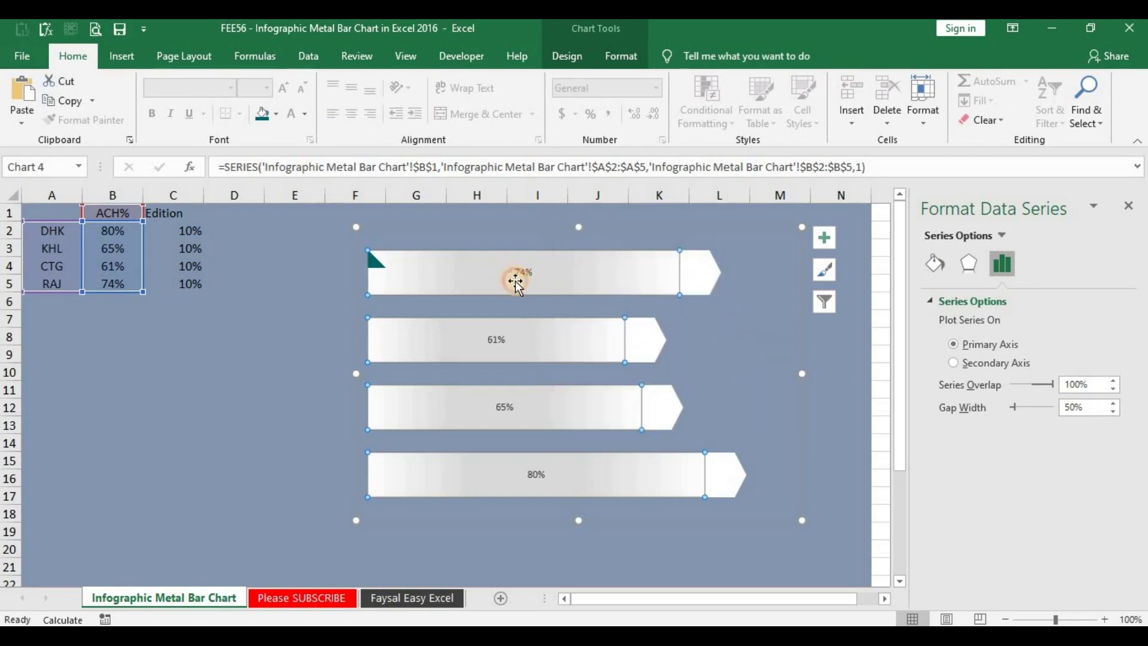
- Format all the data labels in Agency FB at 26 points
left_click(518, 275)
left_click(230, 88)
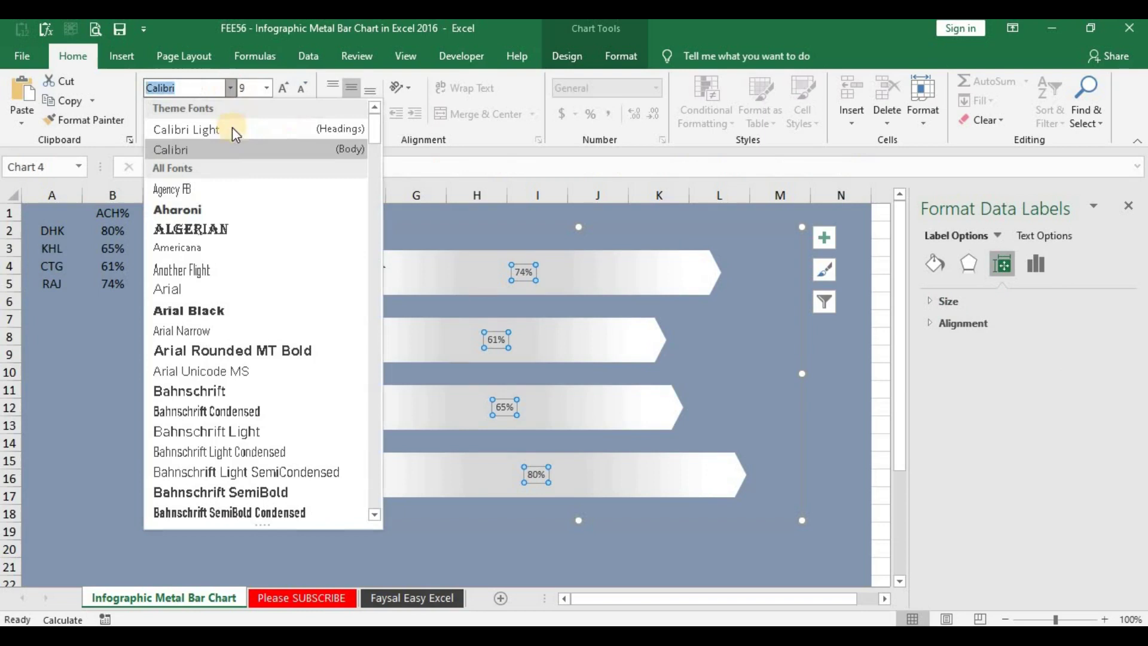
left_click(232, 189)
left_click(246, 87)
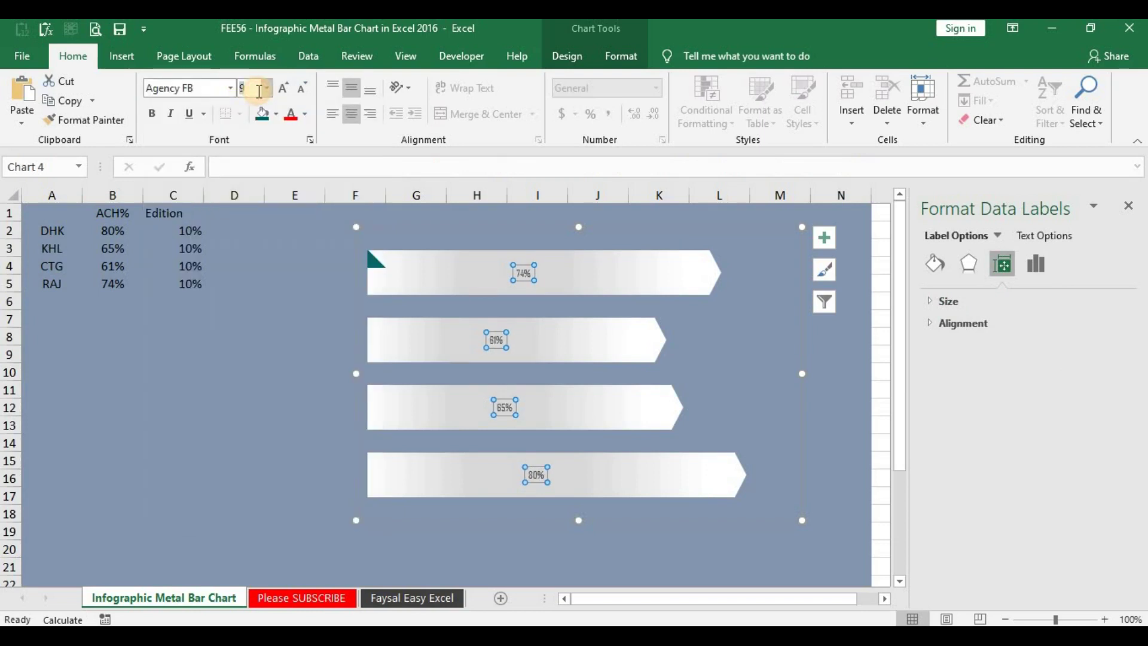
type("26")
key("Return")
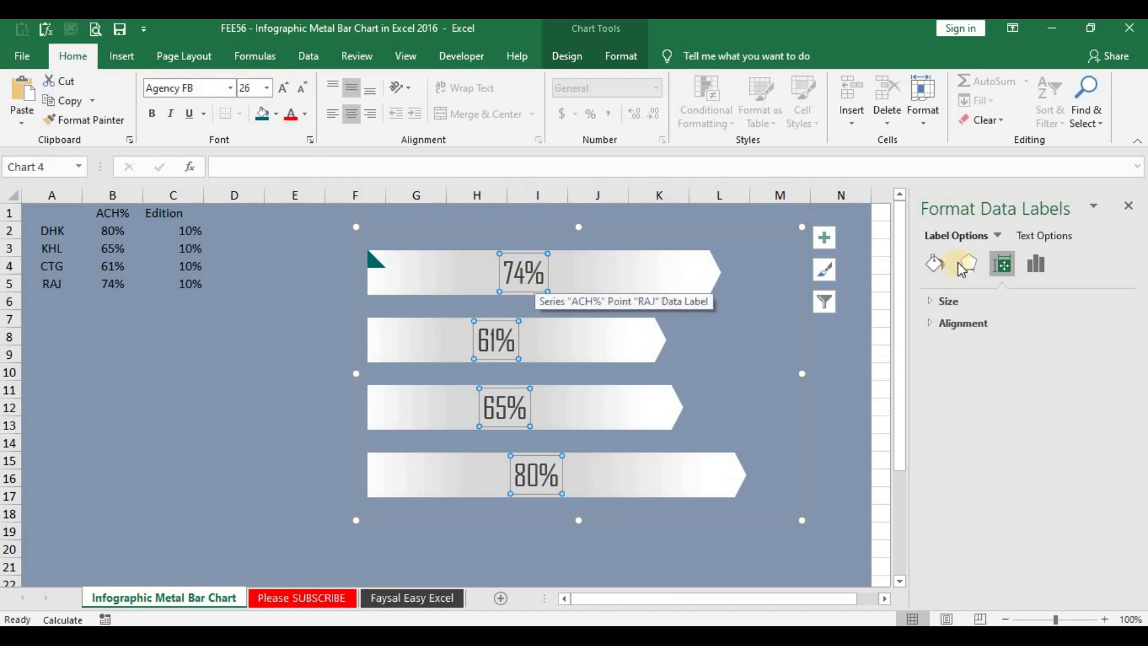
- Set the percentage labels' position to Inside End, then select the 74% label
left_click(947, 327)
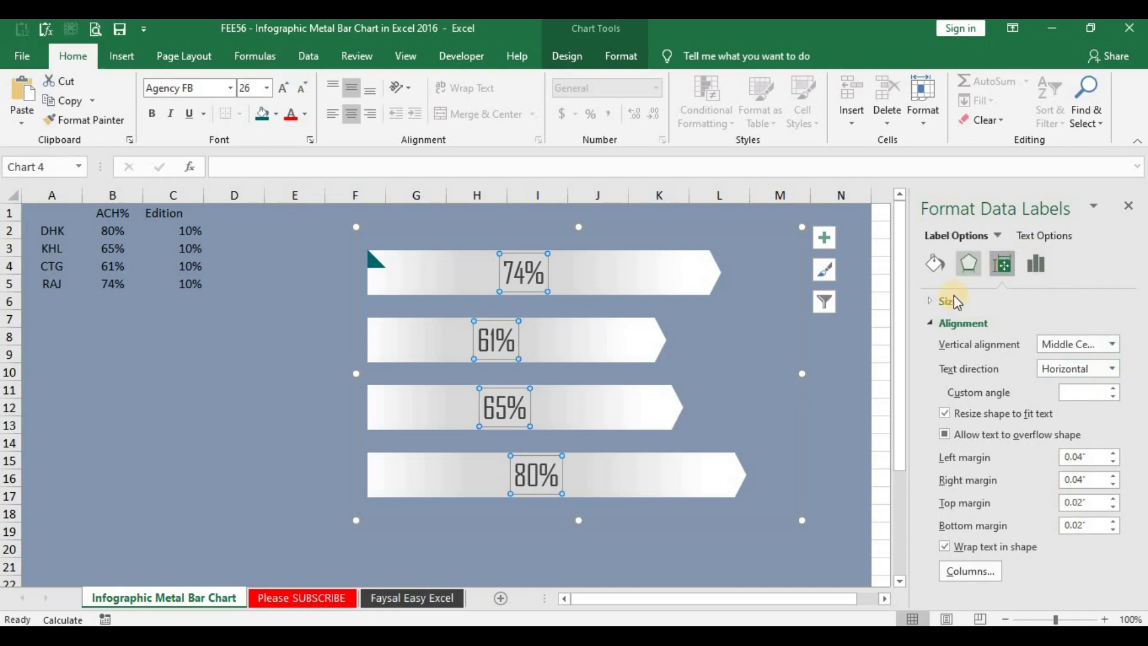
left_click(1031, 267)
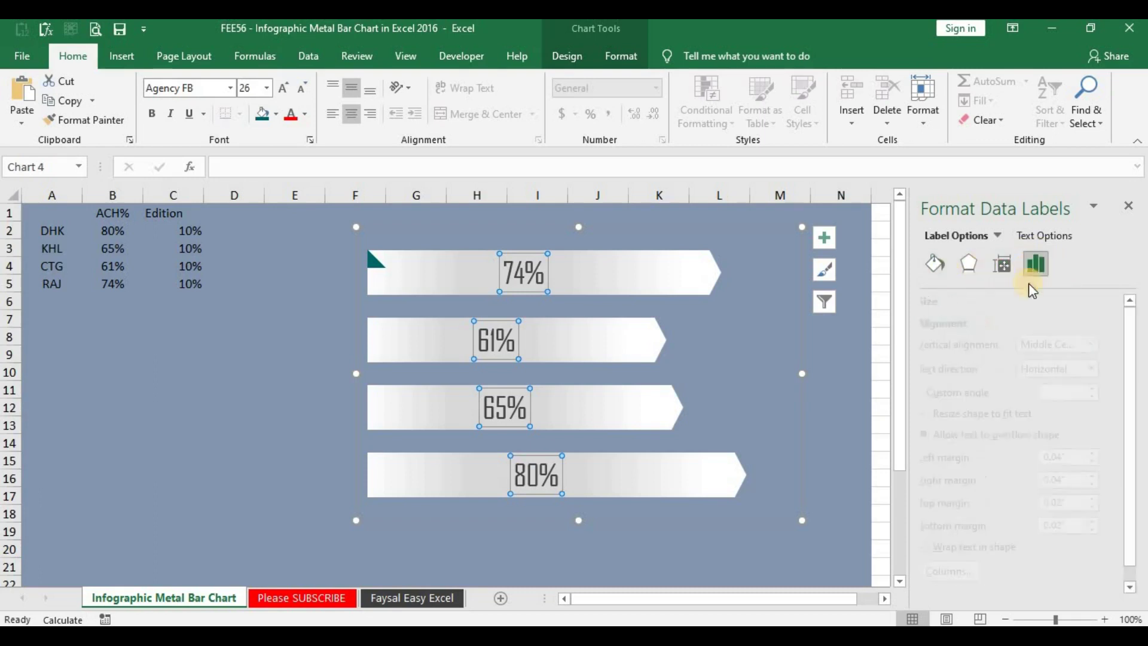
scroll(1043, 426, "down", 1)
left_click(999, 559)
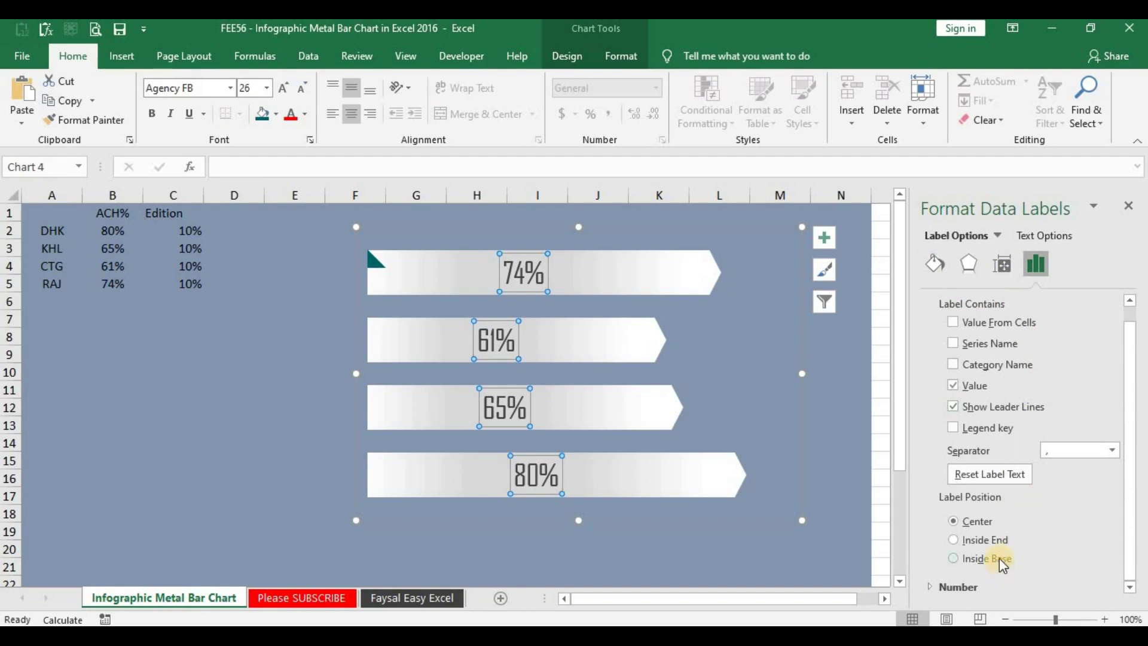
left_click(1001, 538)
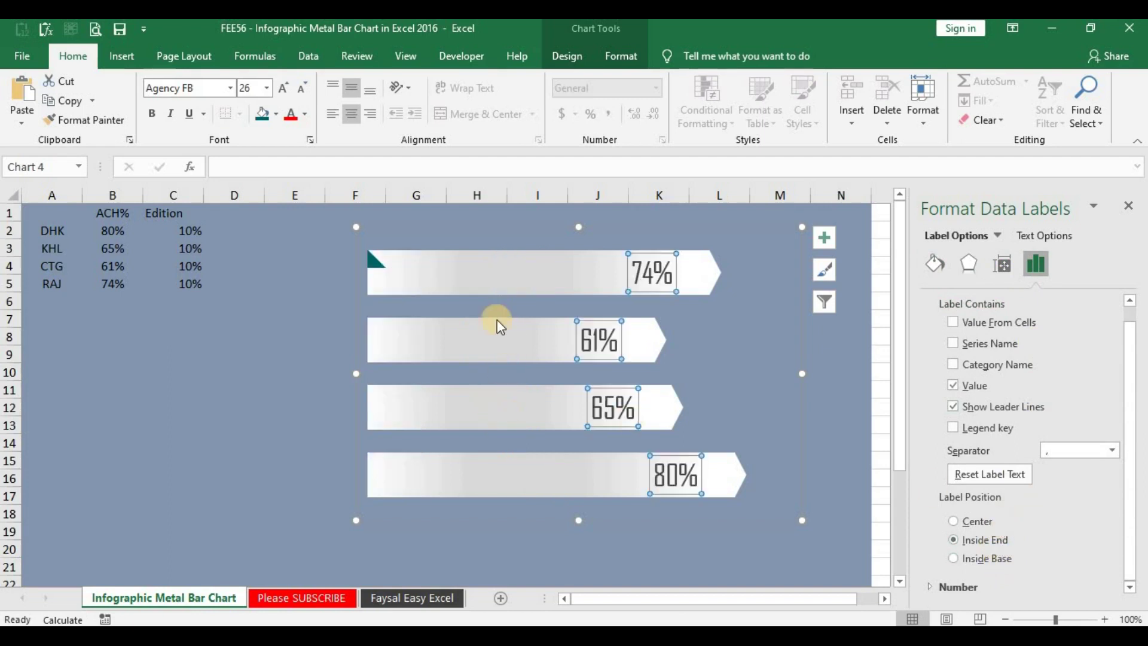
left_click(651, 257)
left_click(275, 114)
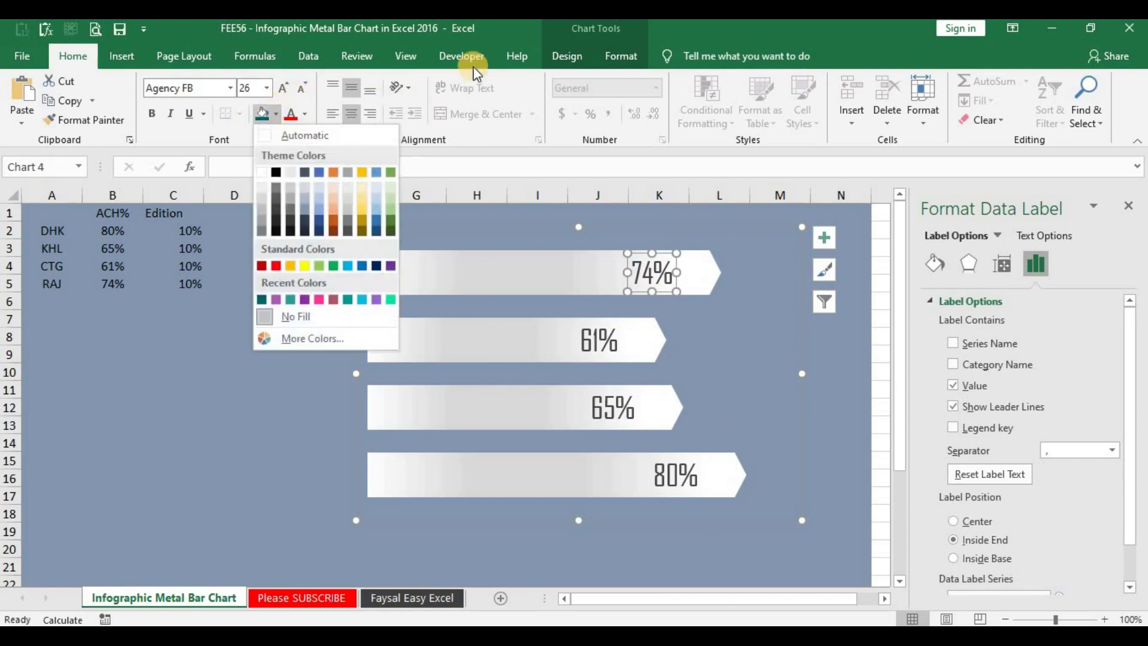
- Colour the 74% label teal and the 61% label purple
left_click(610, 56)
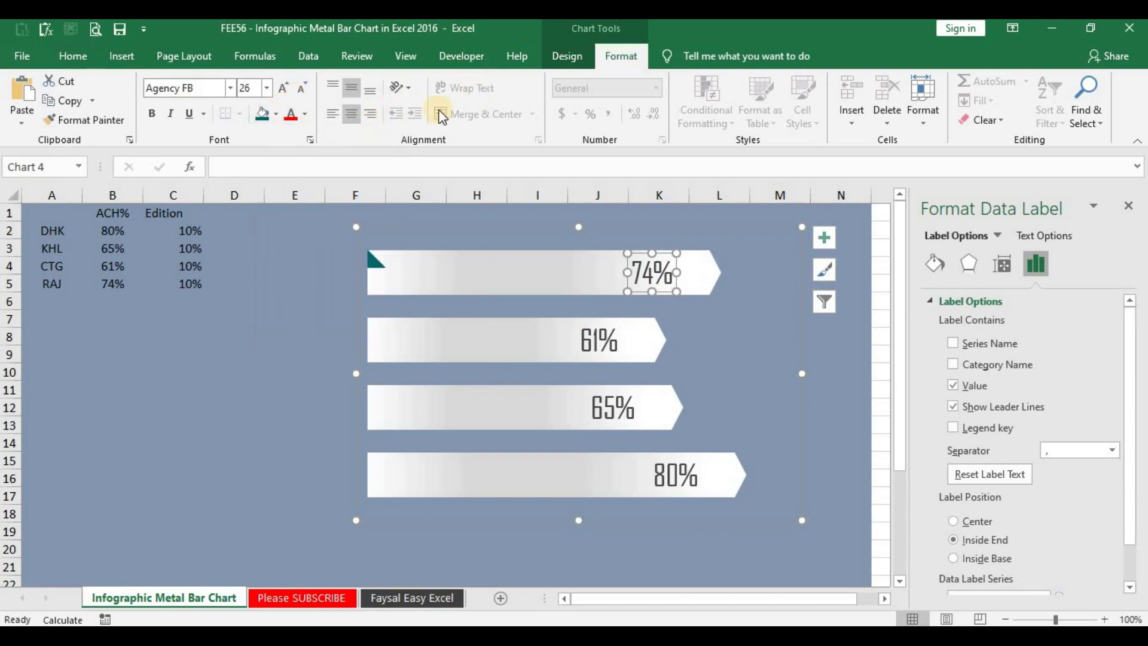
left_click(562, 57)
left_click(73, 55)
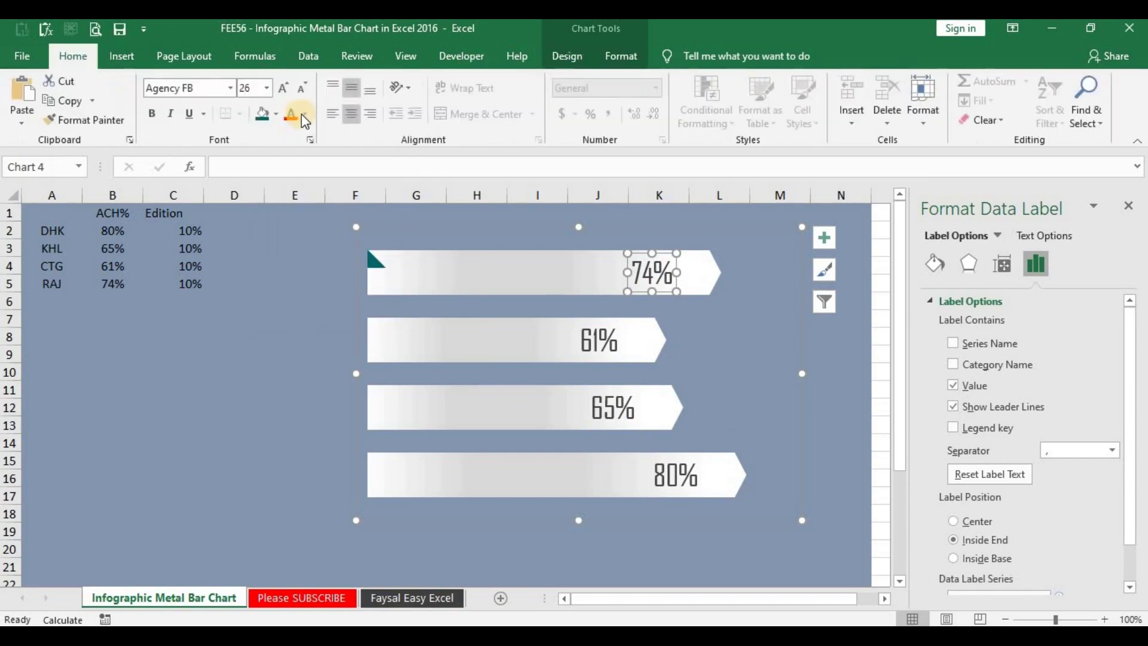
left_click(304, 114)
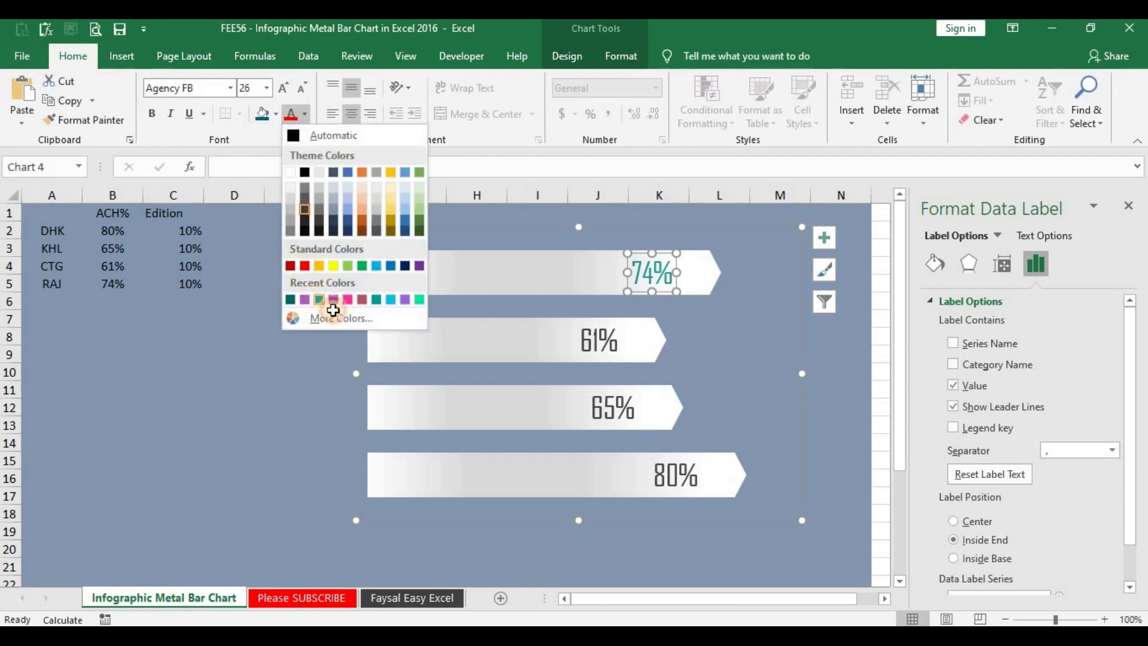
left_click(320, 300)
left_click(600, 338)
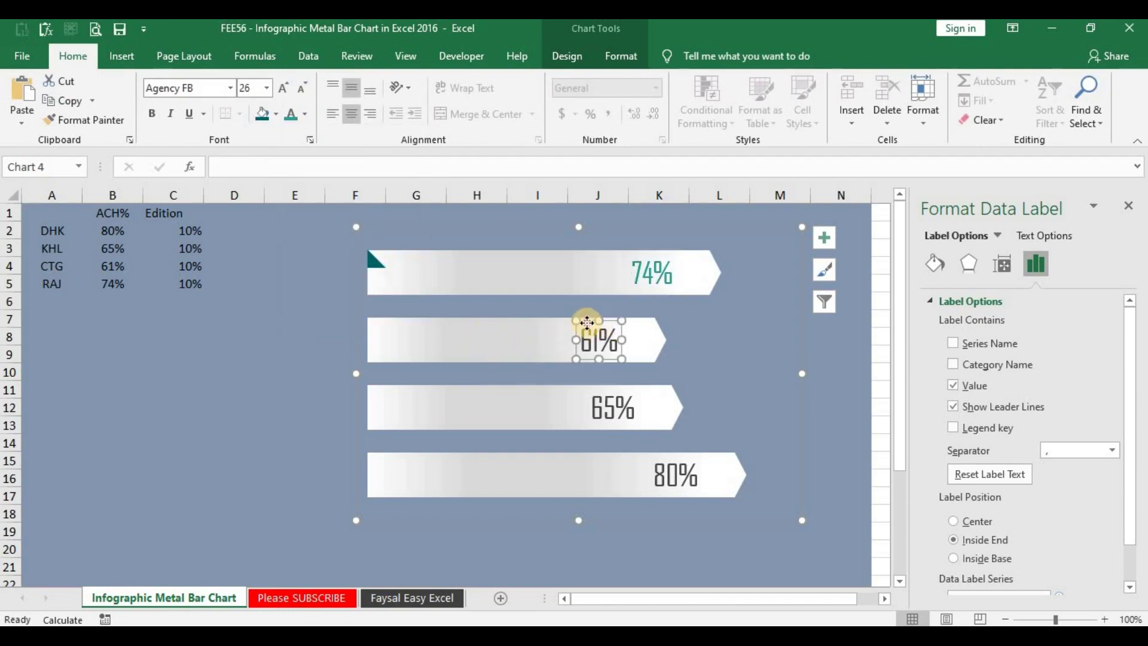
left_click(306, 116)
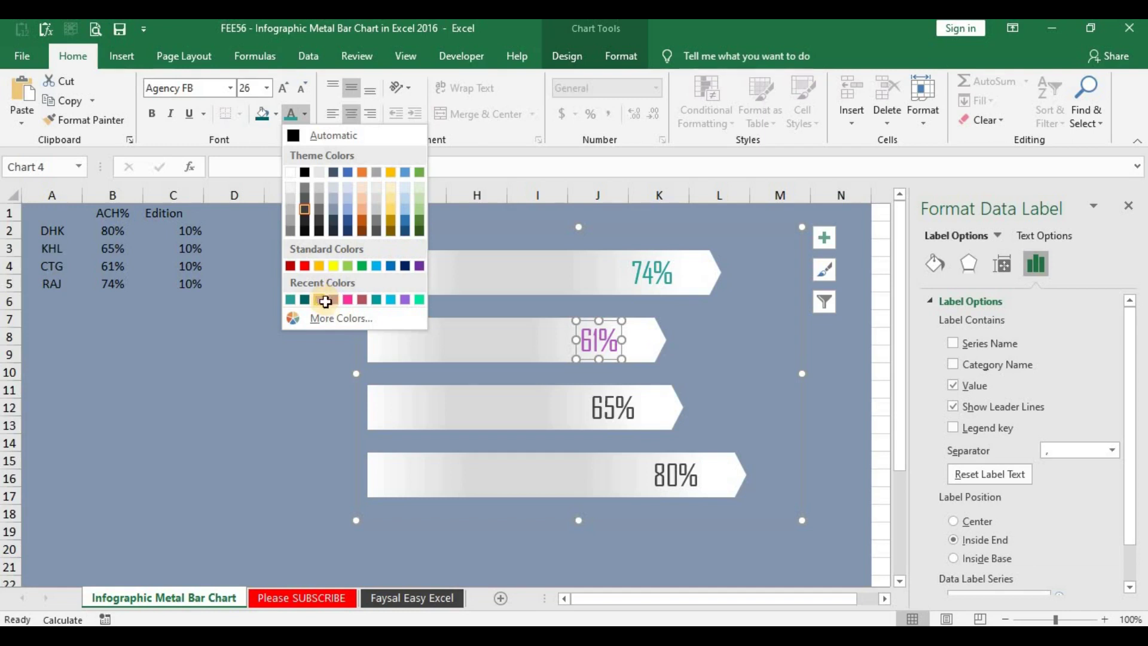
left_click(325, 299)
- Colour the 65% label orange and the 80% label light blue
left_click(603, 408)
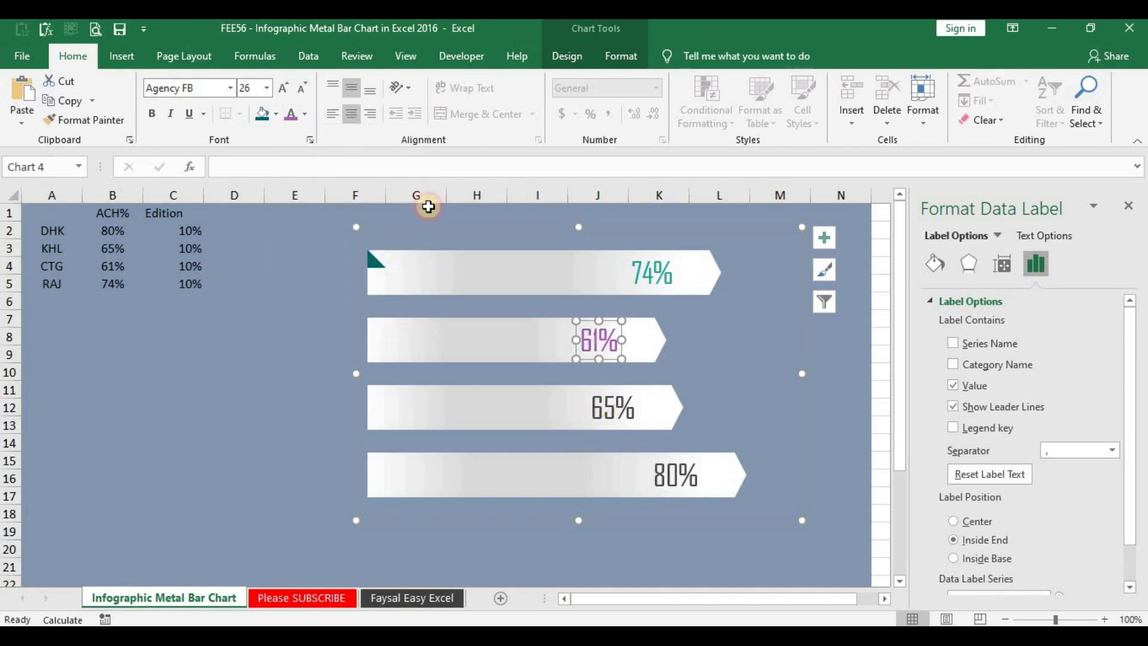
left_click(305, 115)
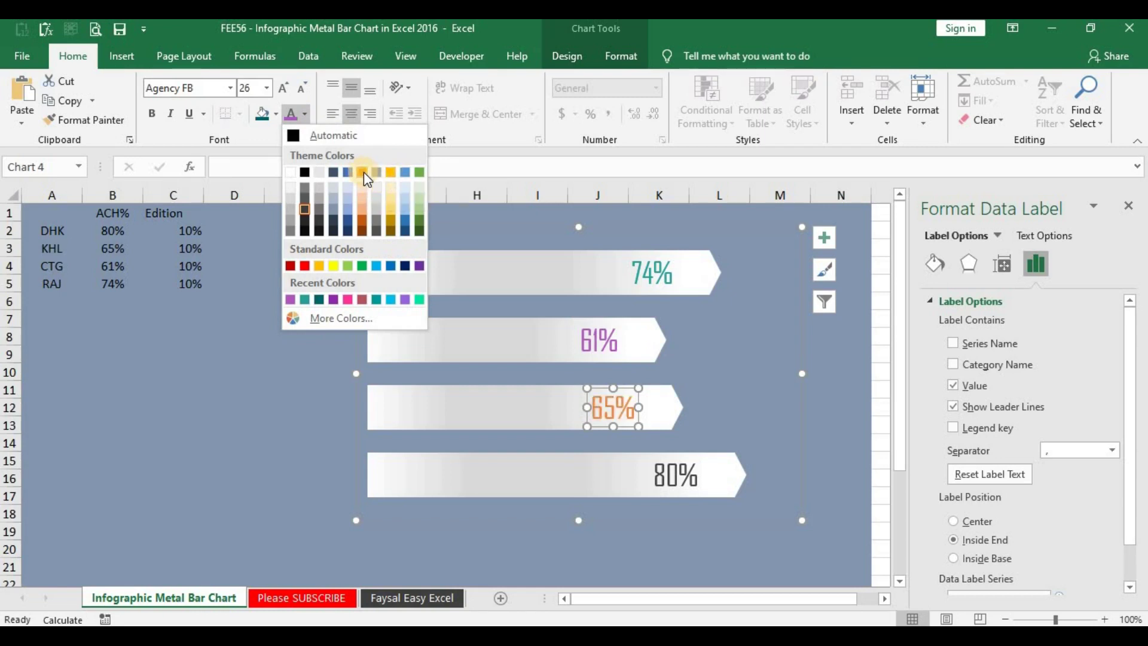
left_click(364, 171)
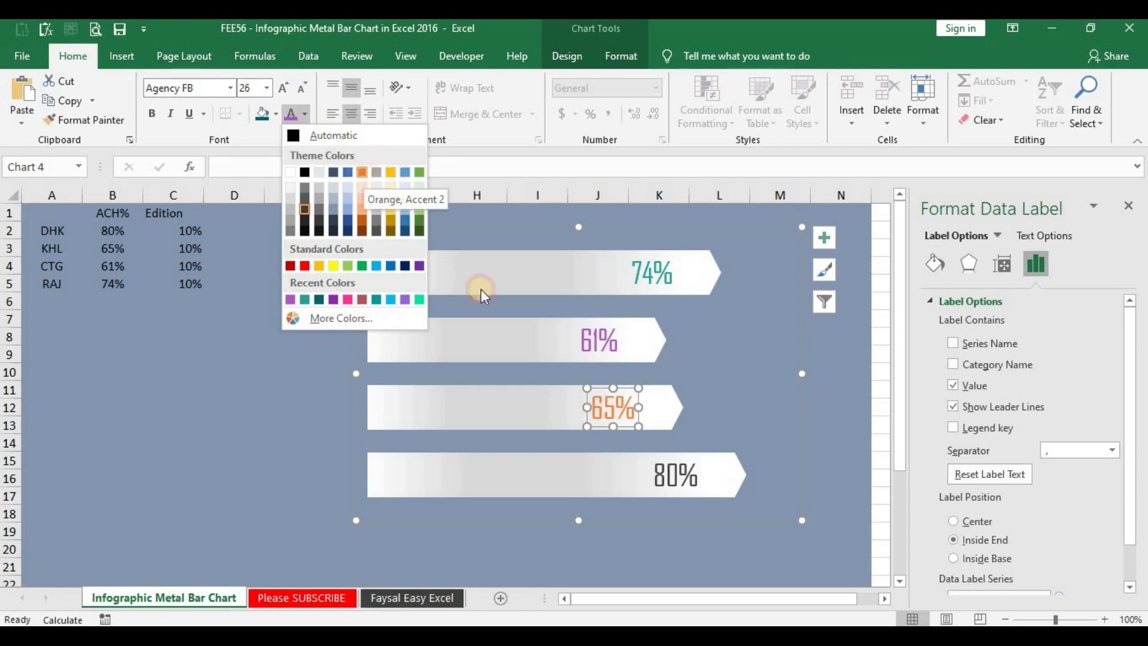
left_click(675, 475)
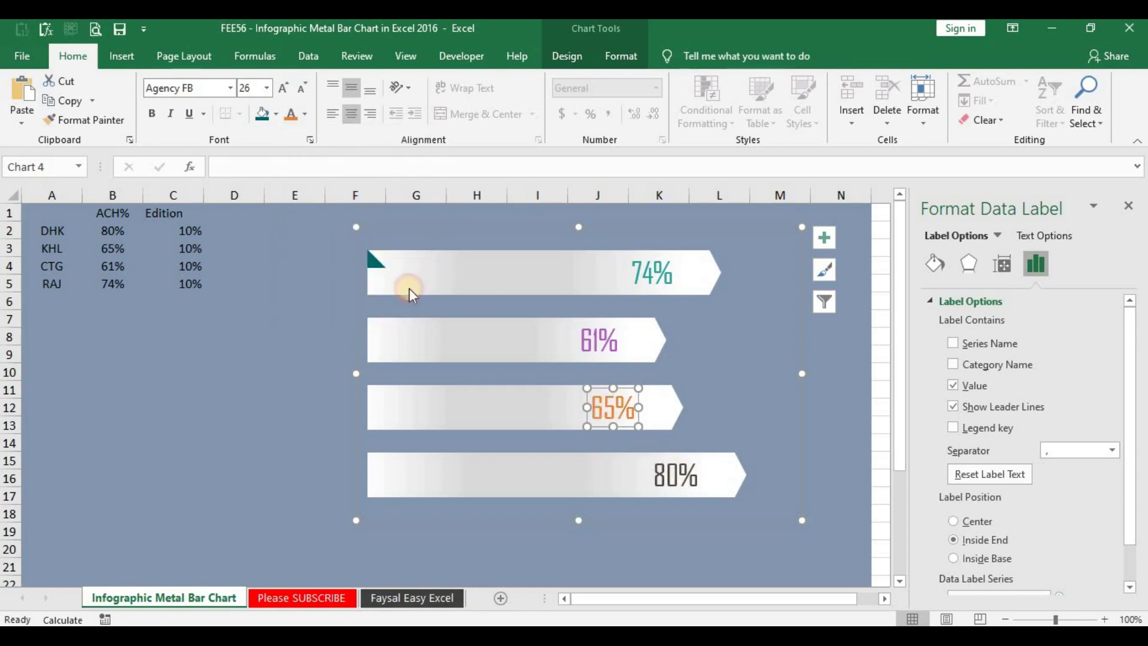
left_click(308, 116)
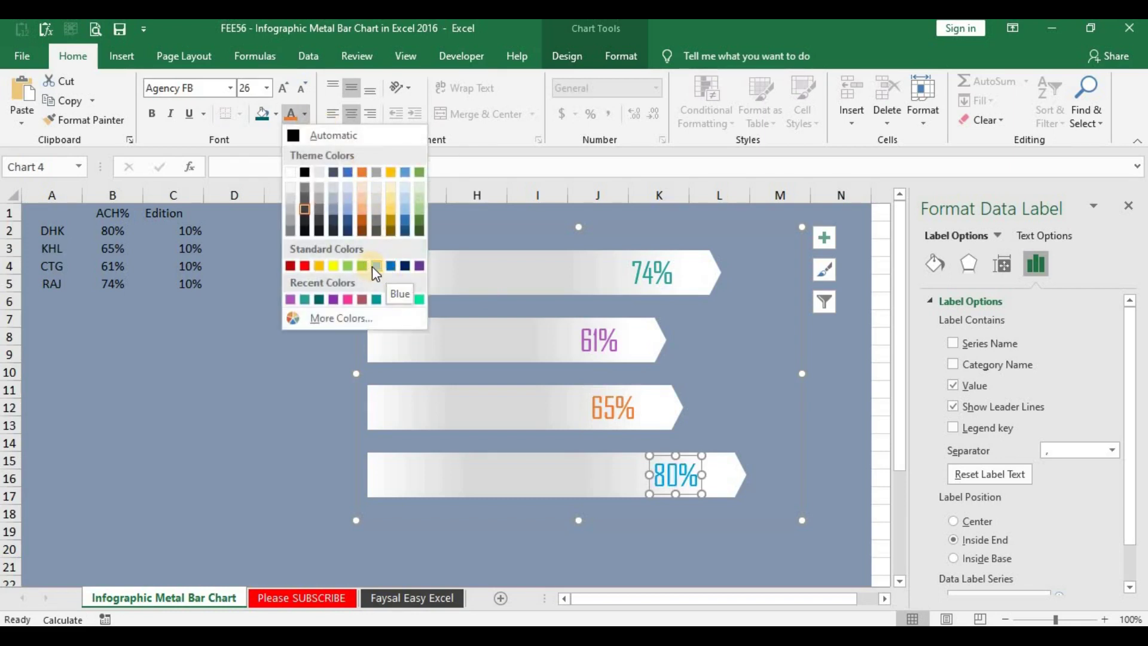
left_click(376, 266)
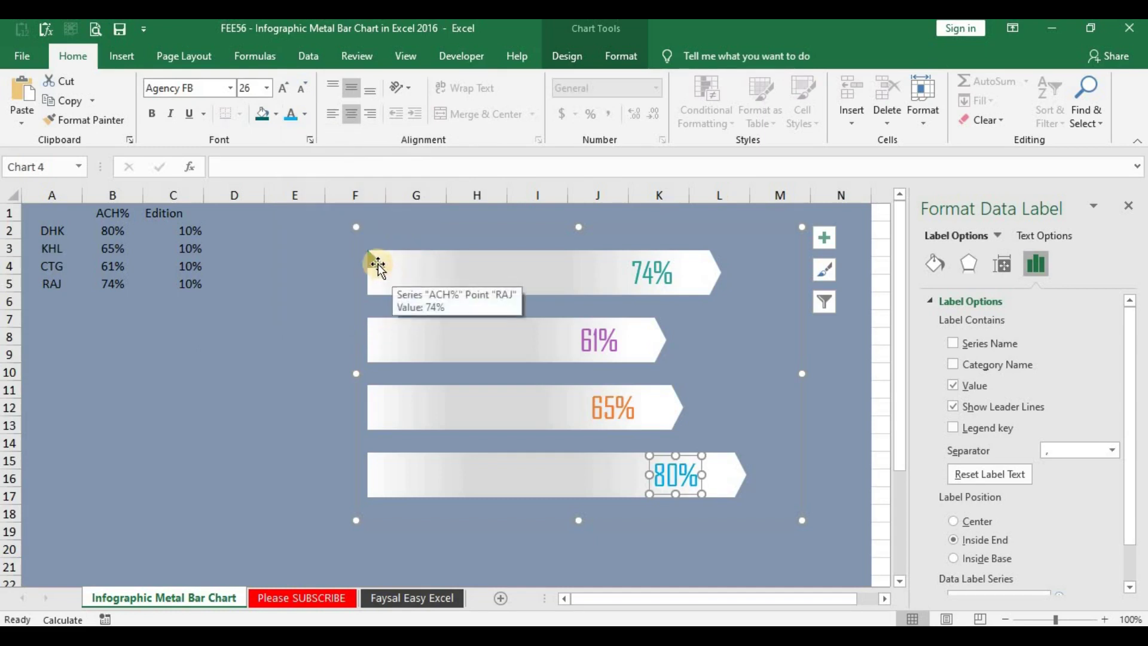
left_click(377, 263)
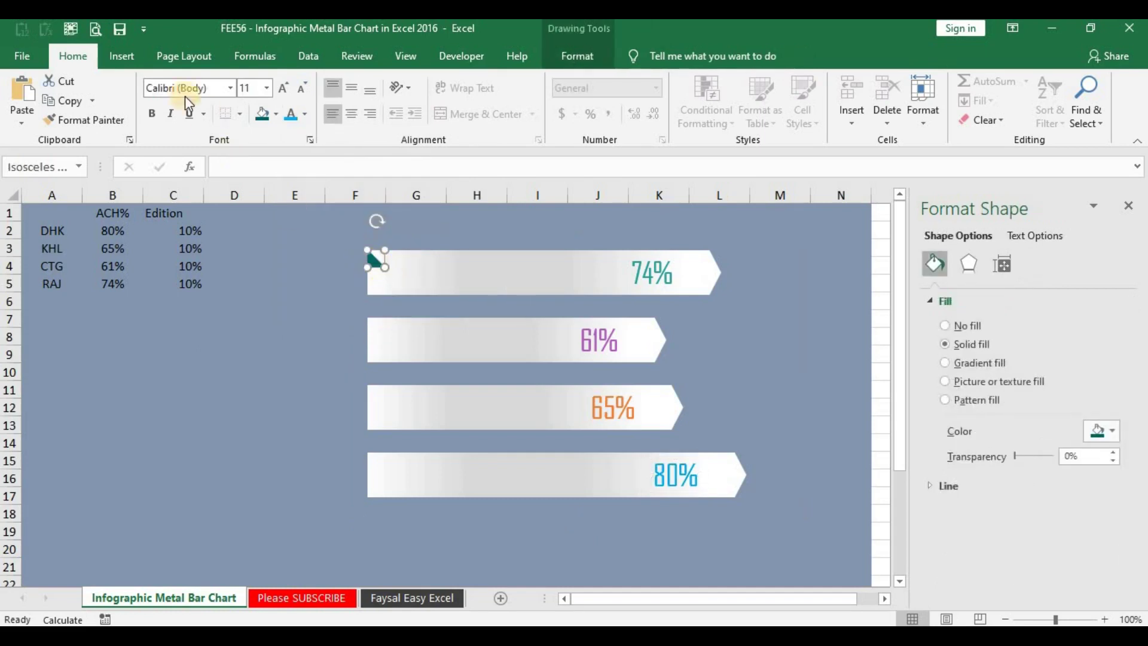
- Draw a small rectangle square and move it onto the 74% bar, making it slightly taller
left_click(126, 59)
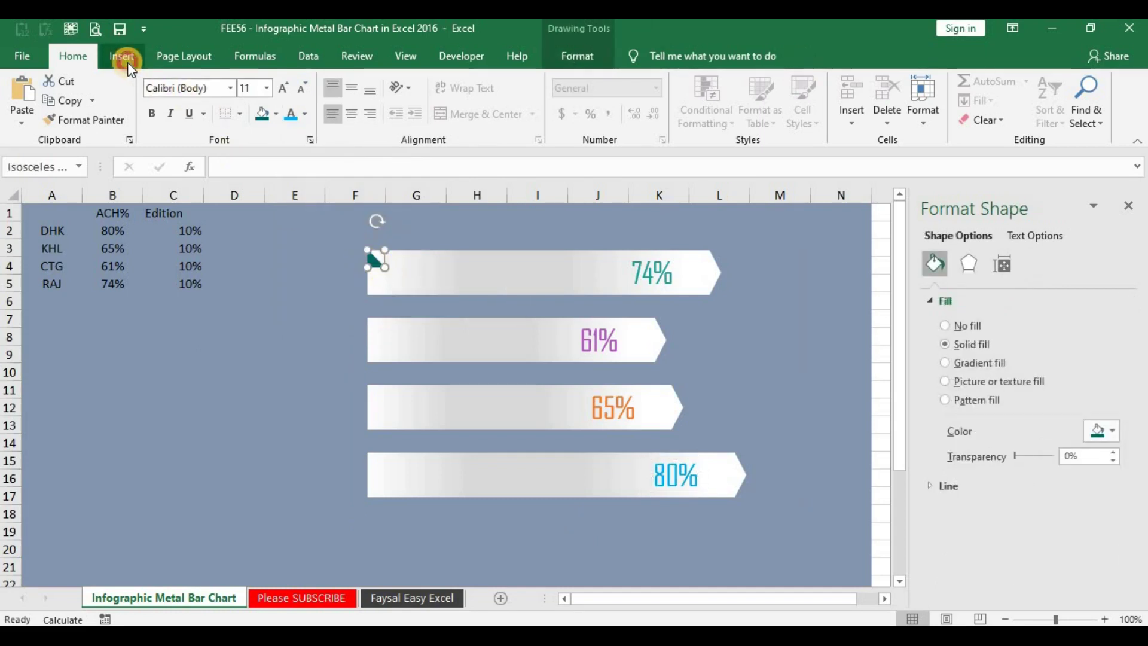
left_click(127, 60)
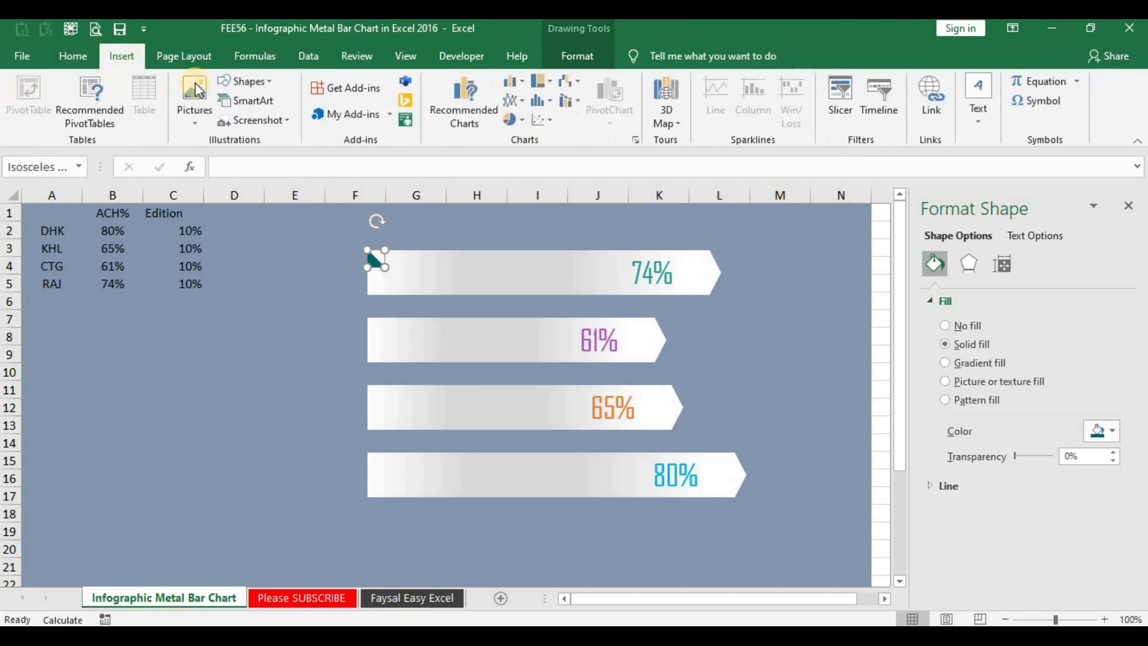
left_click(245, 84)
left_click(289, 120)
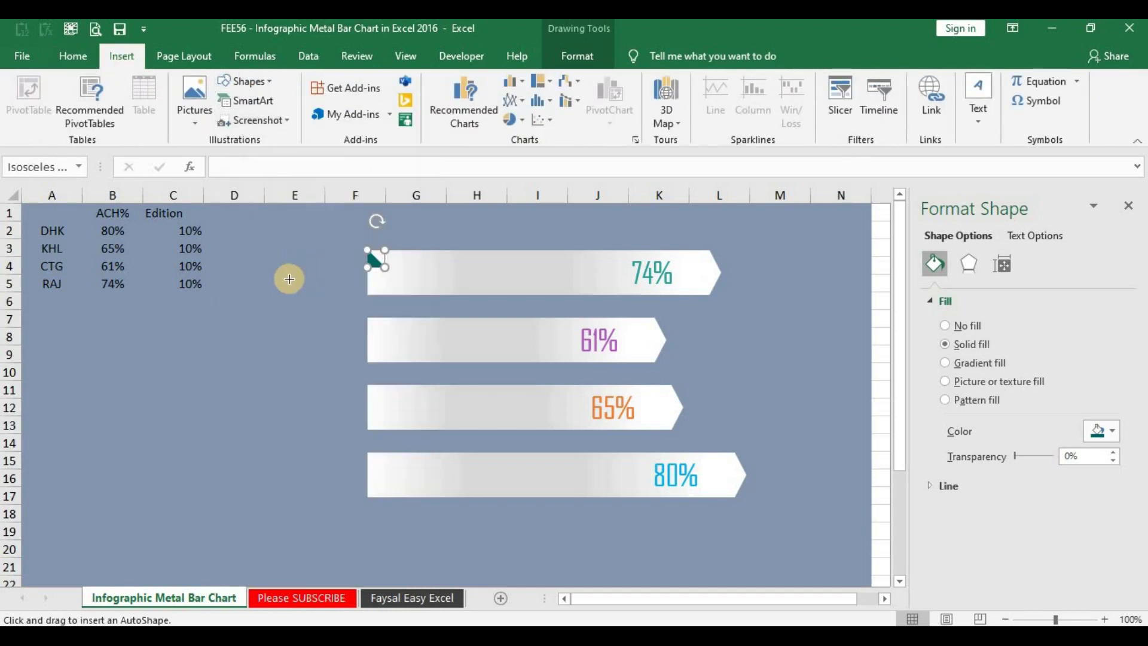
left_click_drag(289, 278, 322, 319)
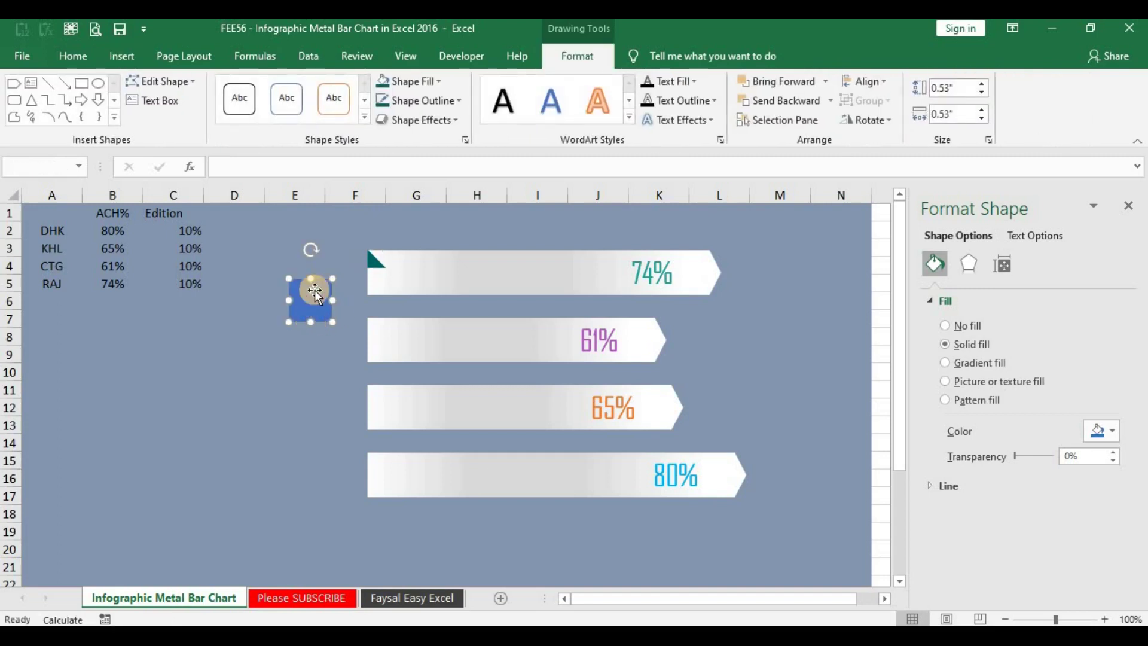
left_click_drag(365, 284, 366, 280)
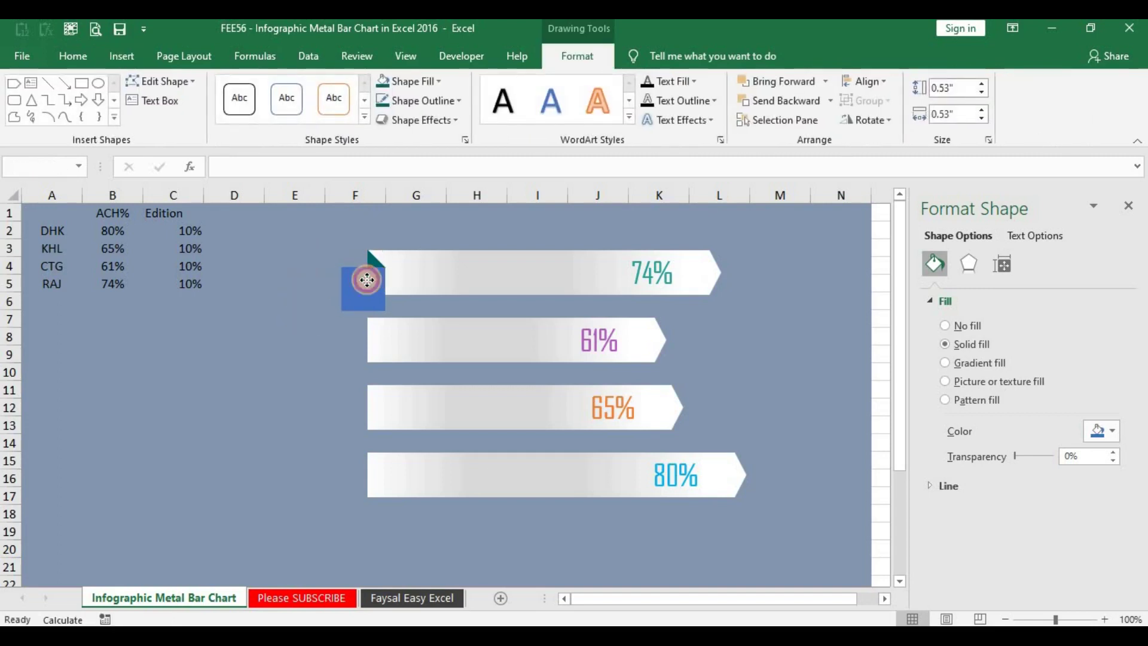
left_click_drag(367, 279, 368, 281)
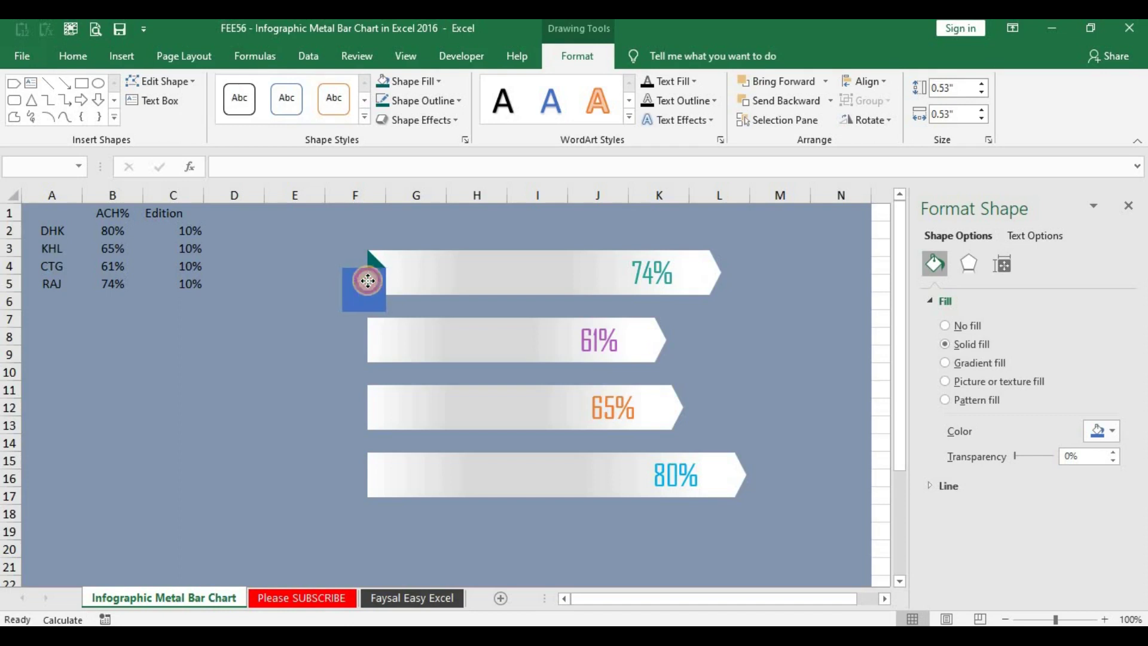
left_click(386, 286)
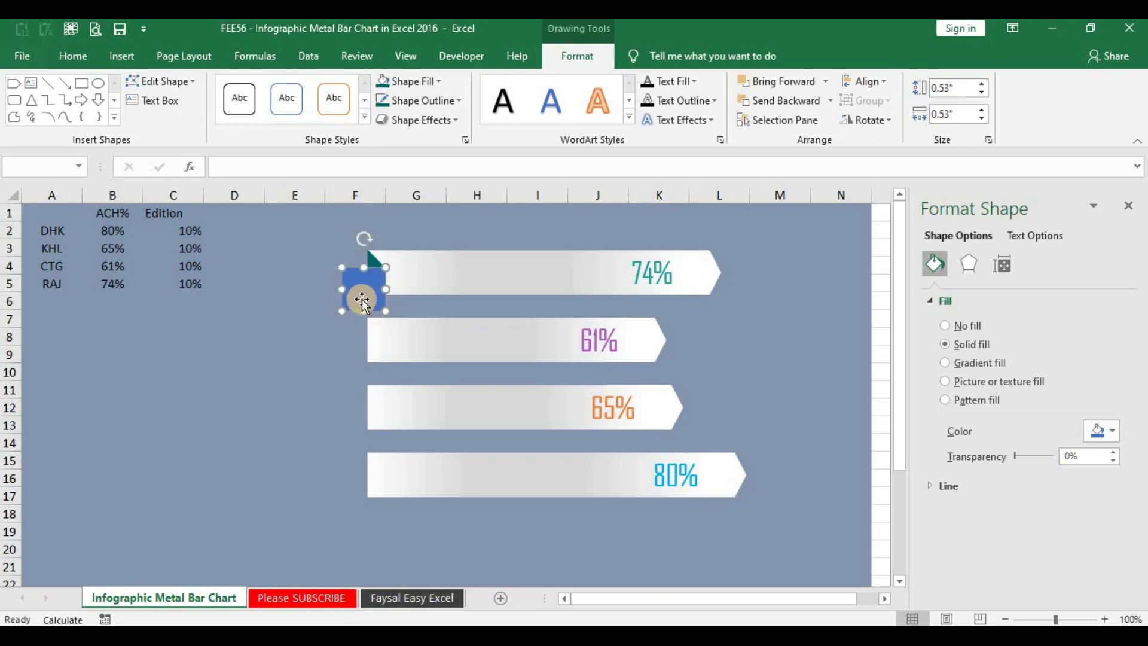
mouse_move(362, 299)
left_mouse_down()
mouse_move(421, 279)
mouse_move(422, 295)
left_mouse_up()
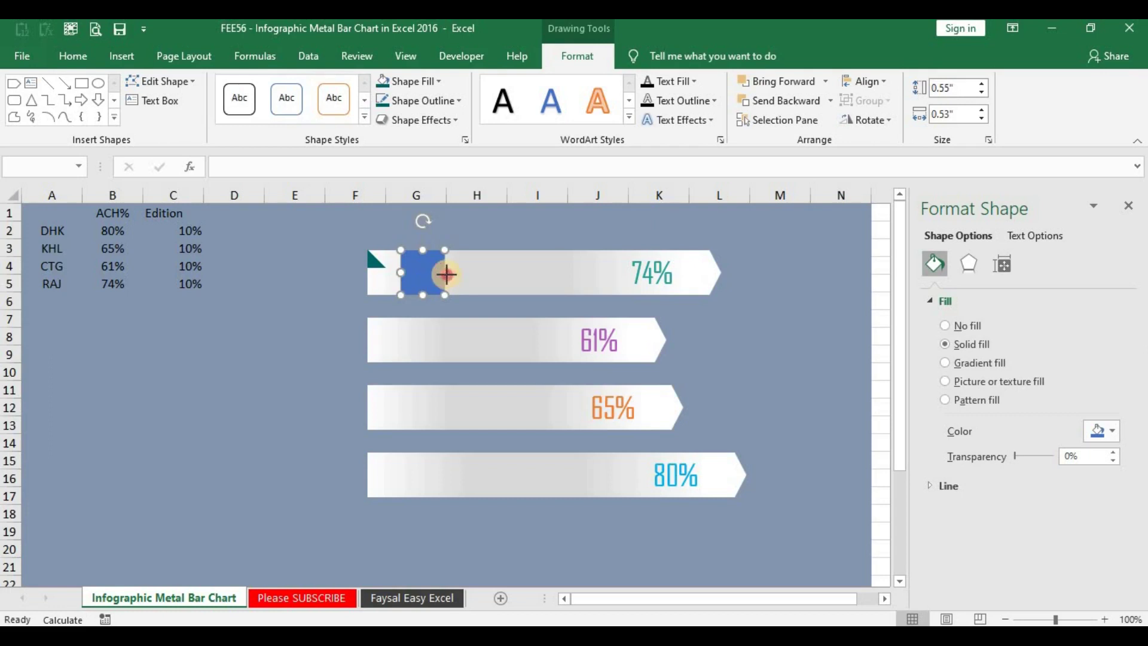
left_click_drag(422, 250, 425, 244)
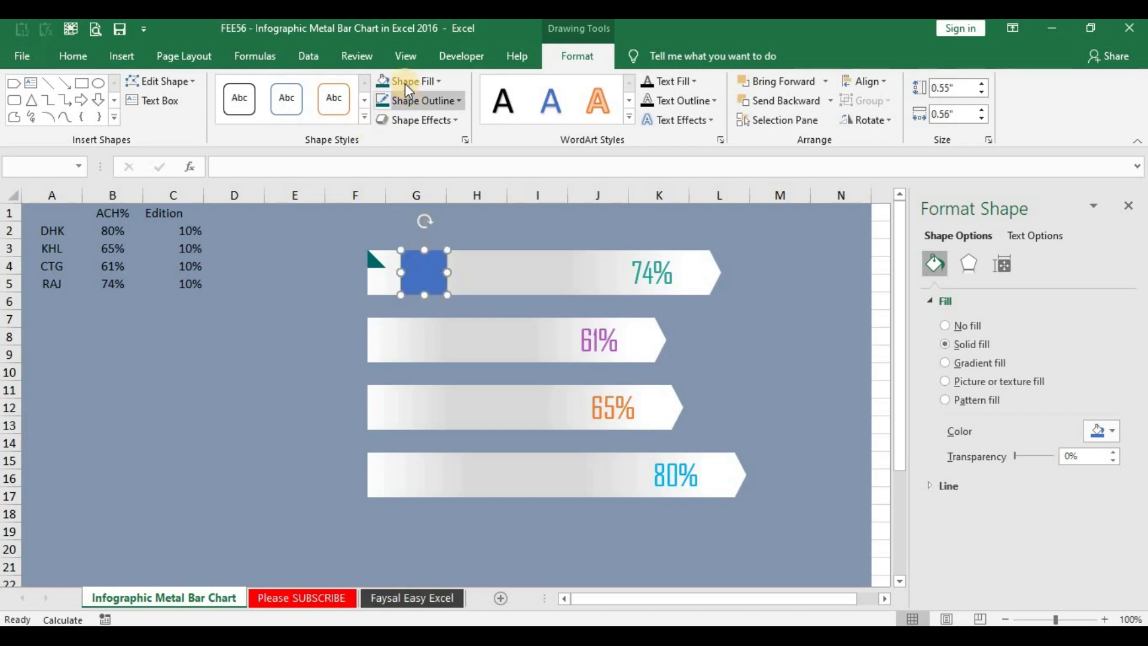
- Fill the square dark teal and position it at the 74% bar's left edge
left_click(386, 82)
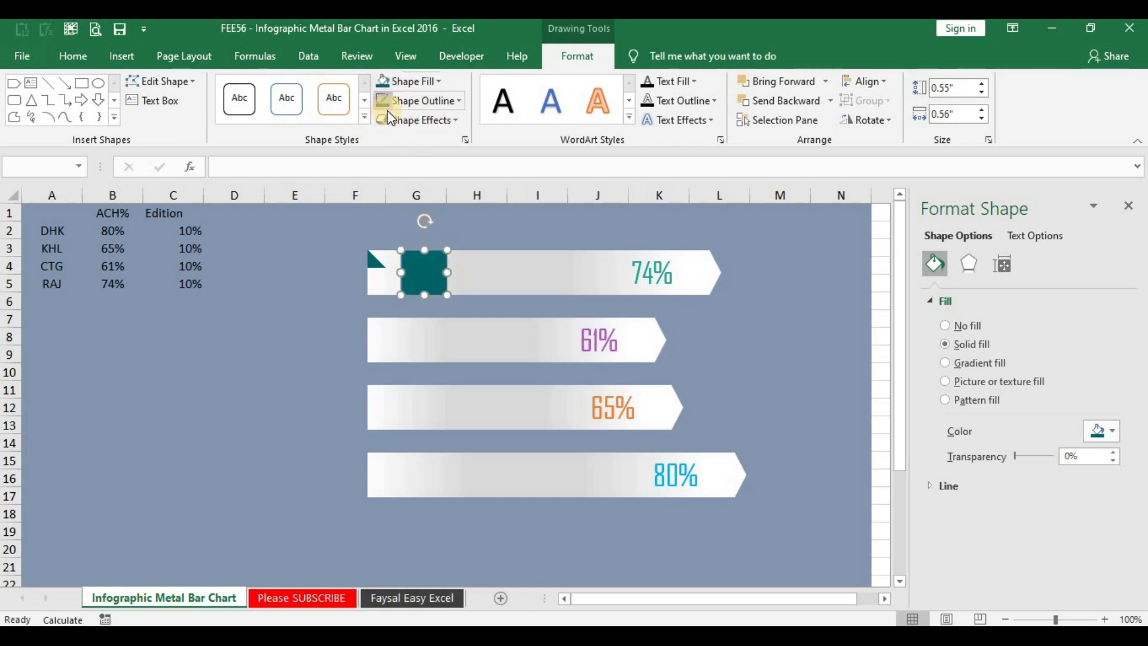
left_click(424, 272)
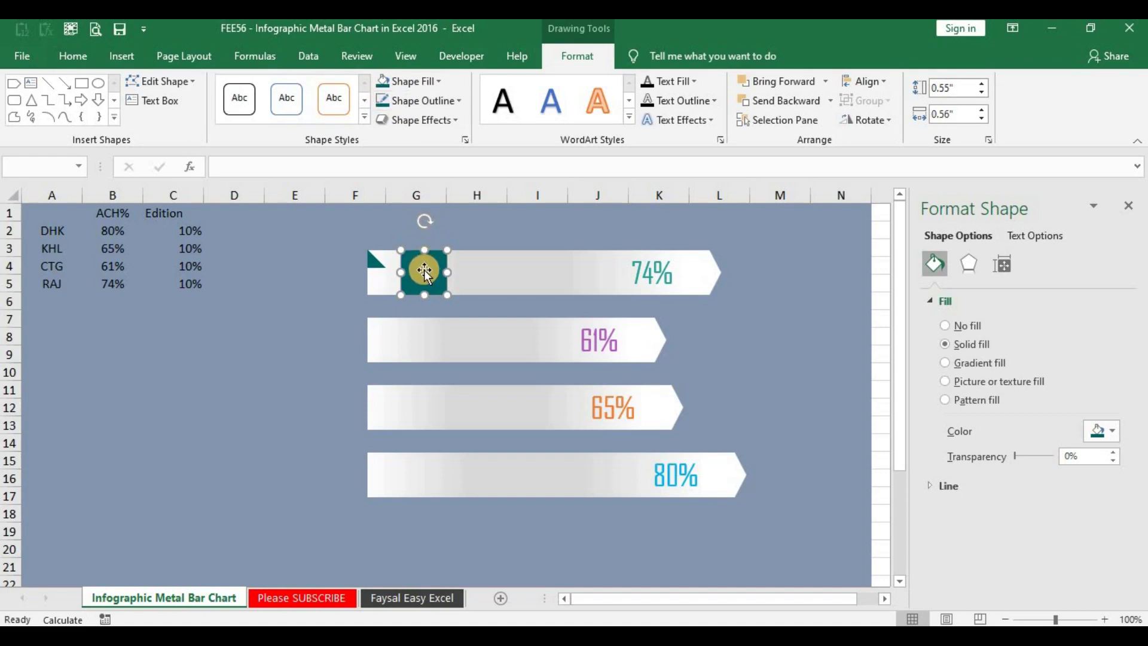
left_click_drag(424, 270, 363, 290)
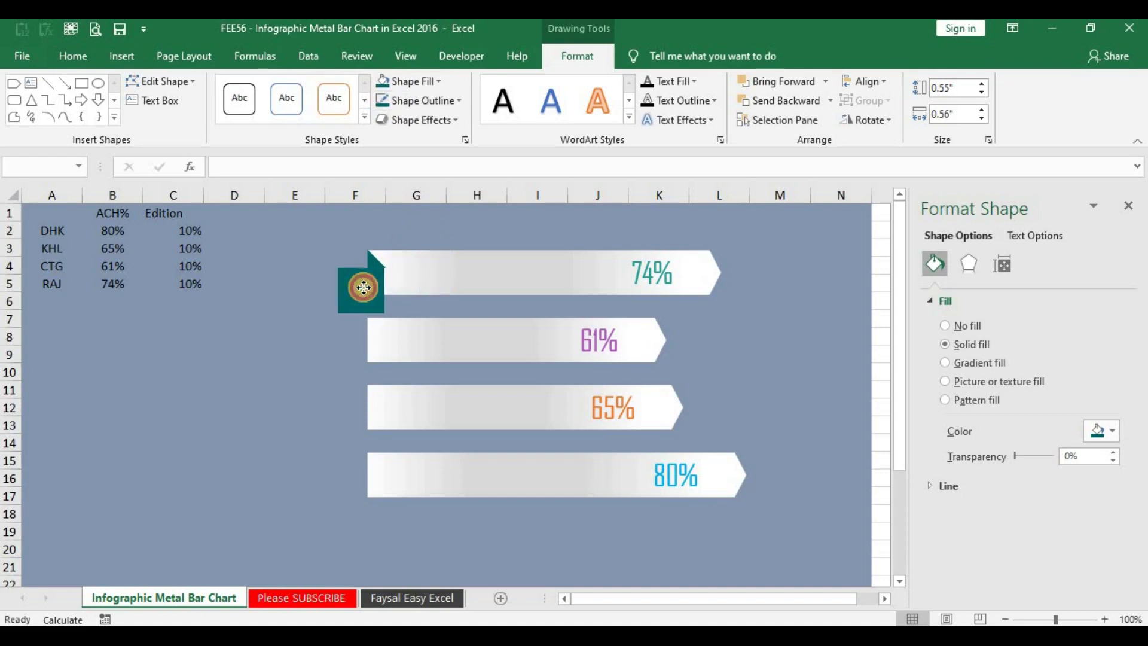
left_click_drag(363, 288, 363, 286)
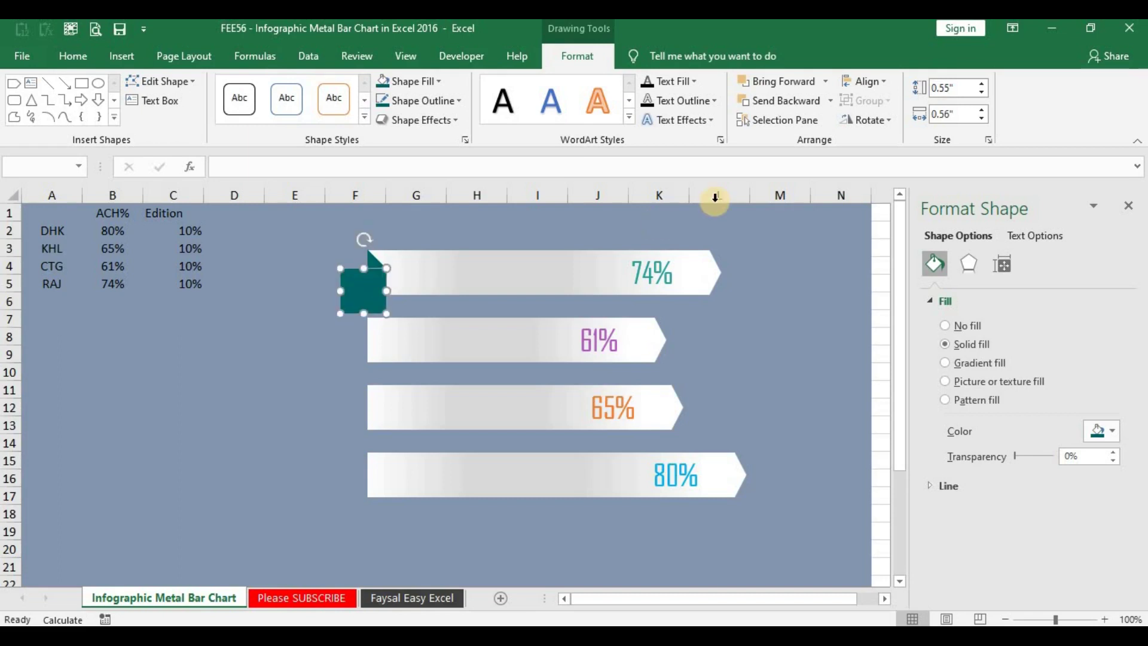
left_click(258, 266)
left_click(368, 295)
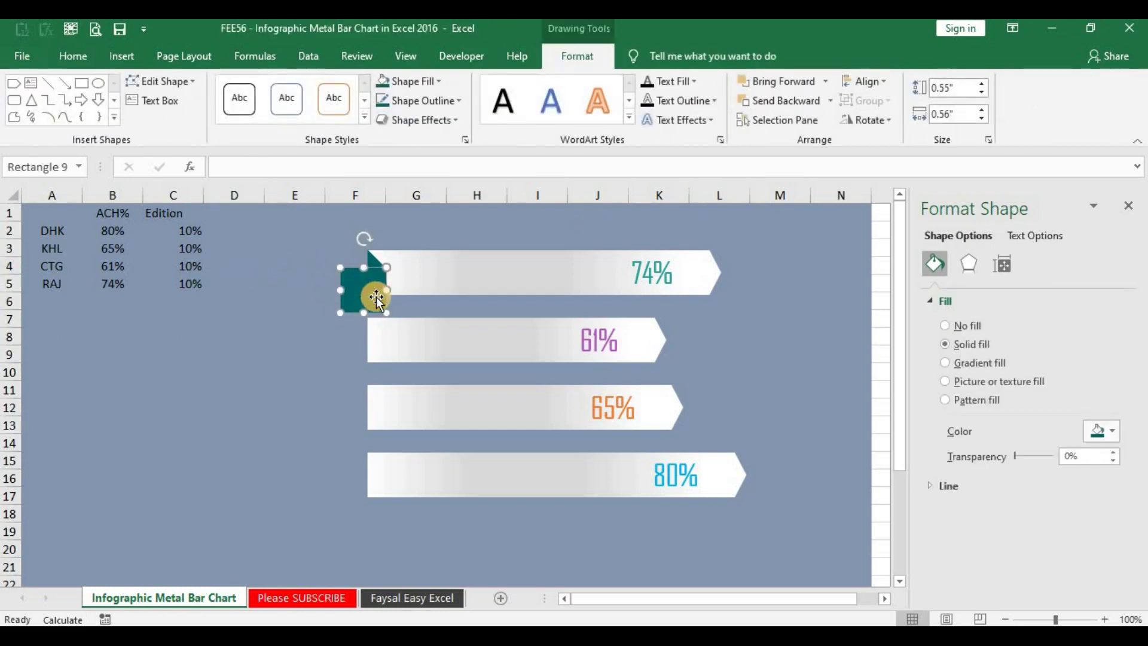
left_click(308, 260)
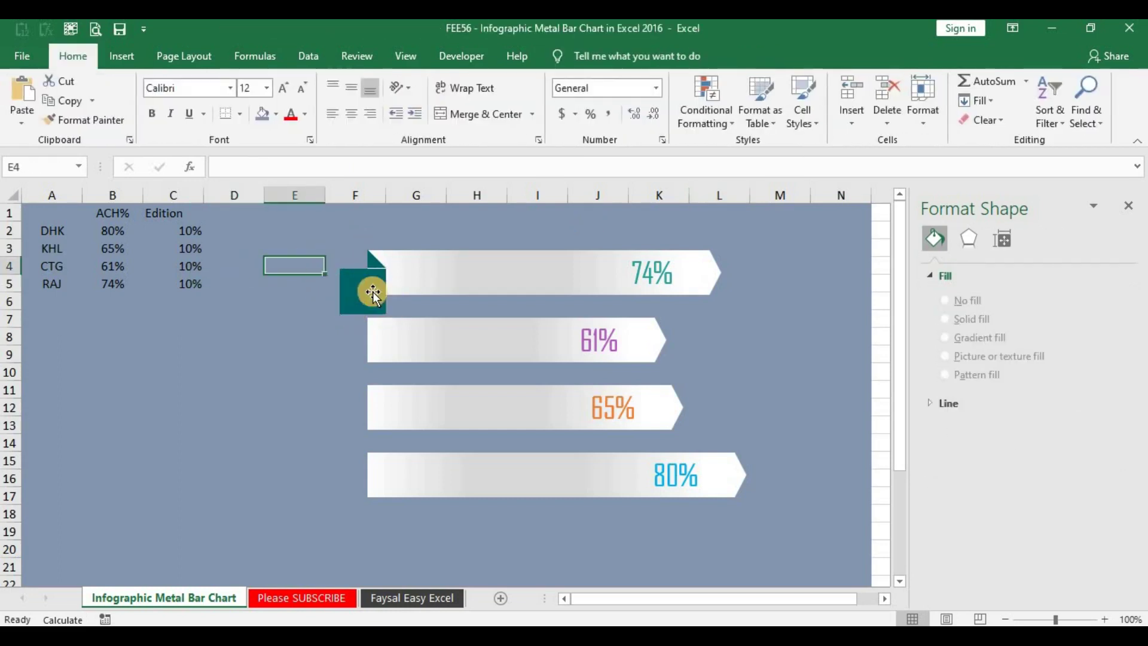
- Give the teal square a gradient fill and recolour its end stops dark teal
left_click(372, 289)
left_click(304, 270)
left_click(367, 295)
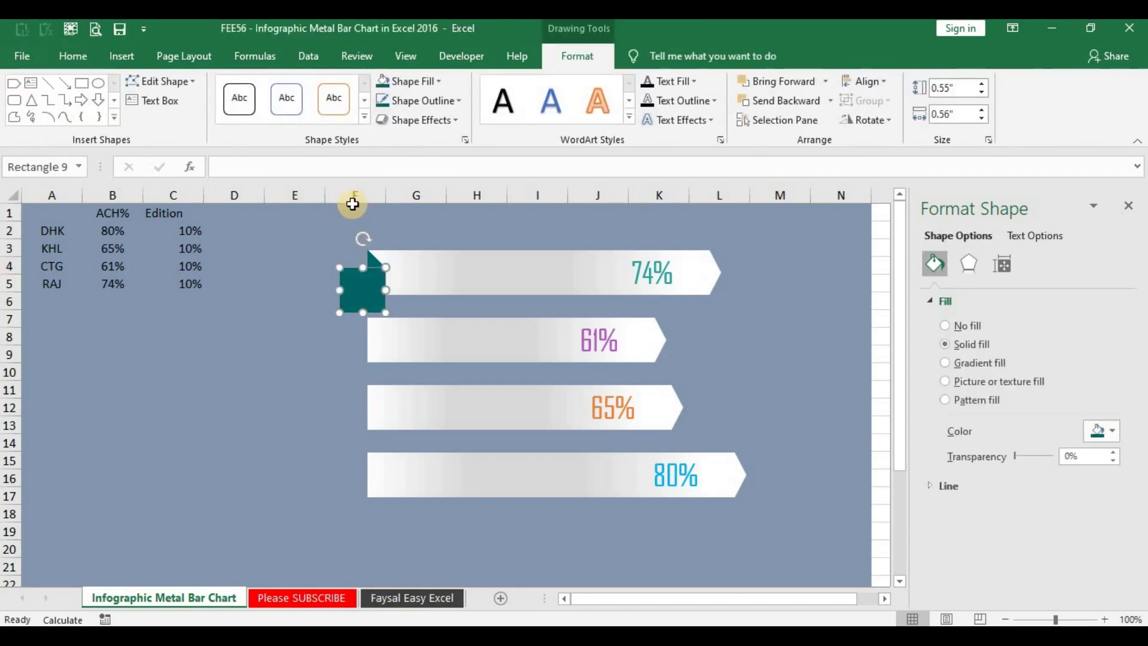
key("Escape")
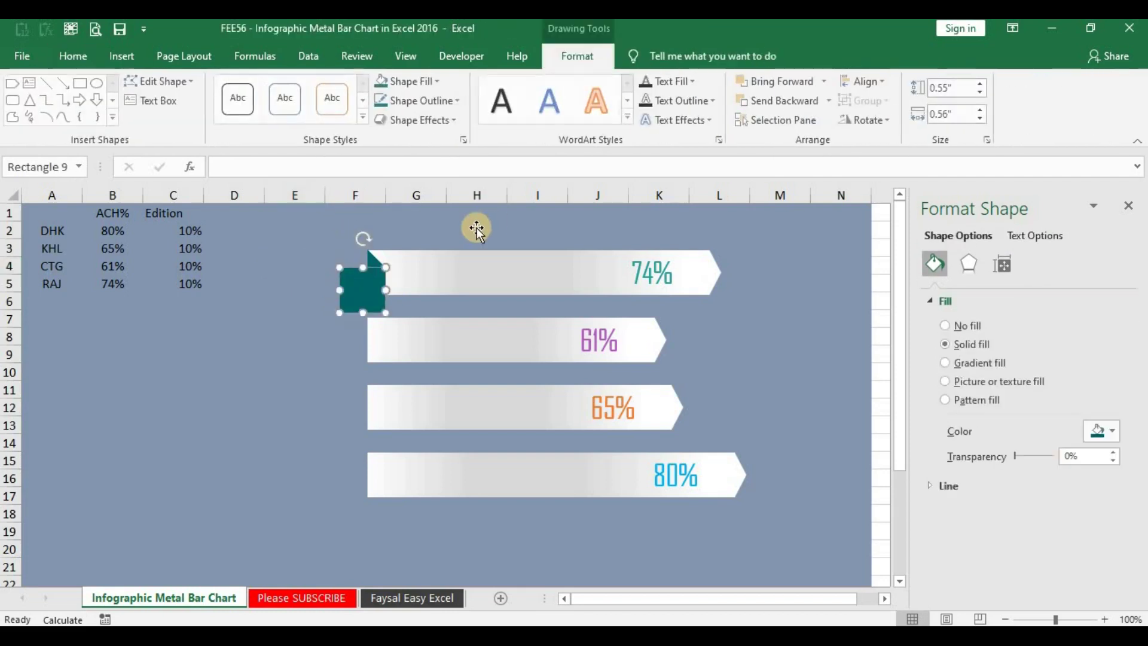
left_click(979, 363)
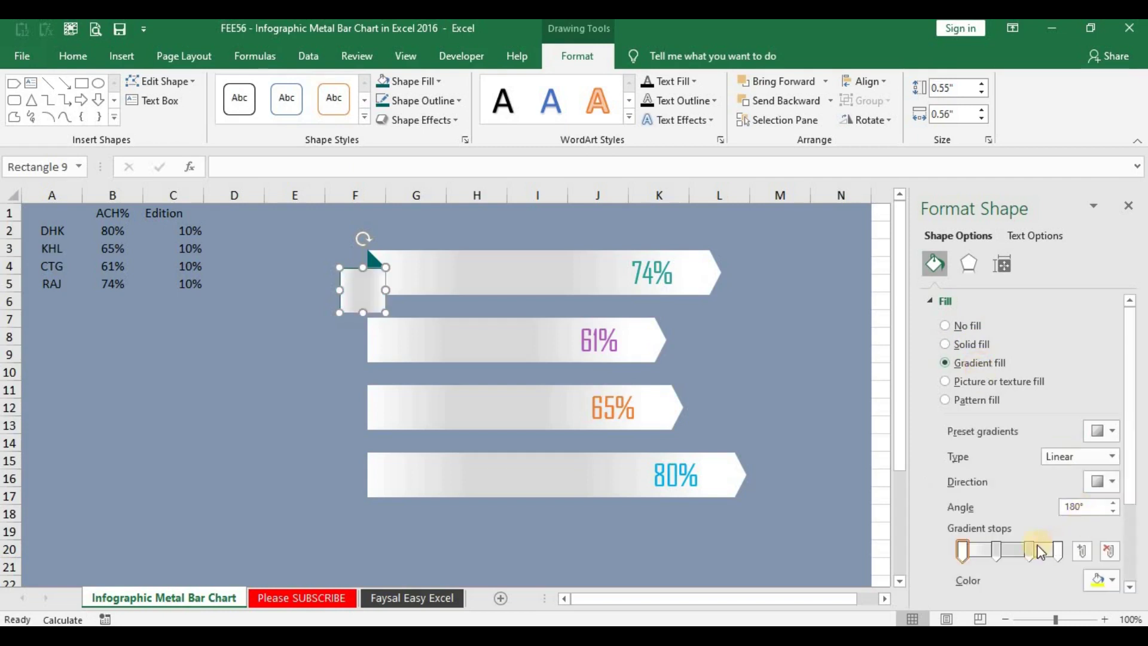
left_click(1056, 547)
left_click(1102, 580)
left_click(1036, 544)
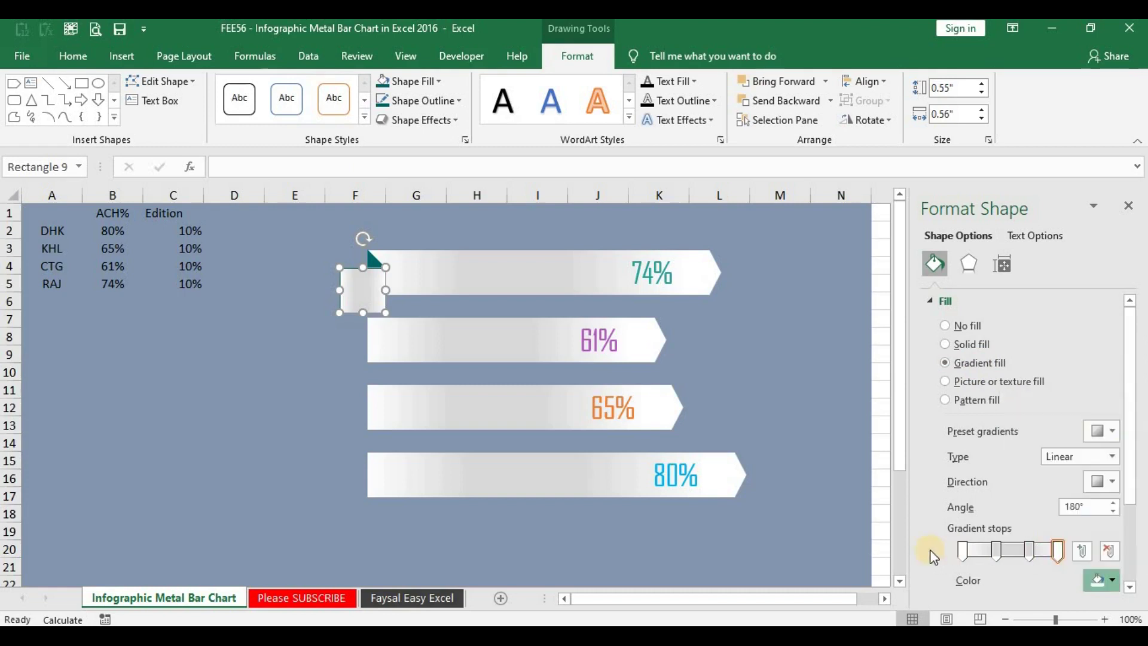
left_click(1058, 555)
left_click(1101, 580)
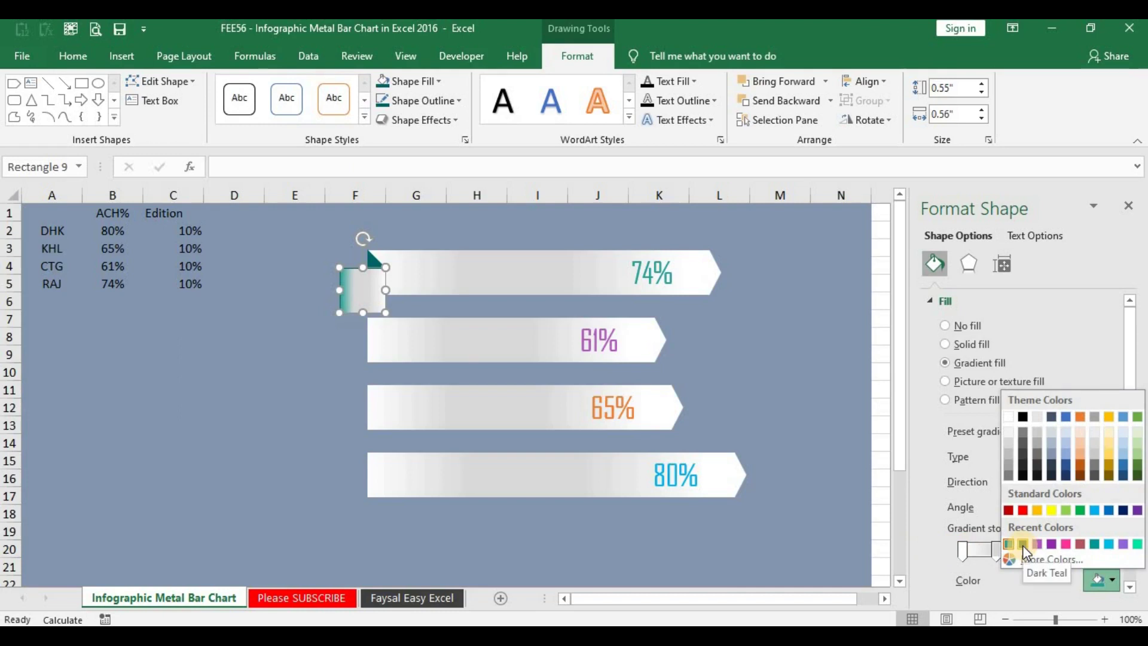
left_click(1022, 545)
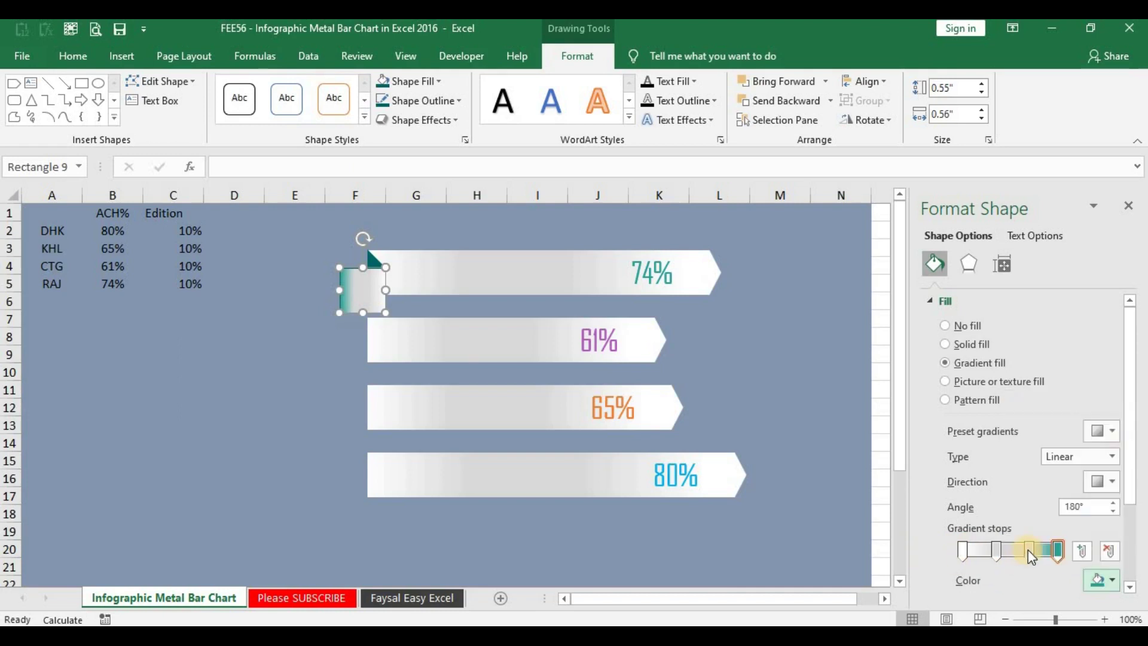
- Remove the extra gradient stops and make the first stop teal too
left_click(1027, 550)
left_click(1103, 549)
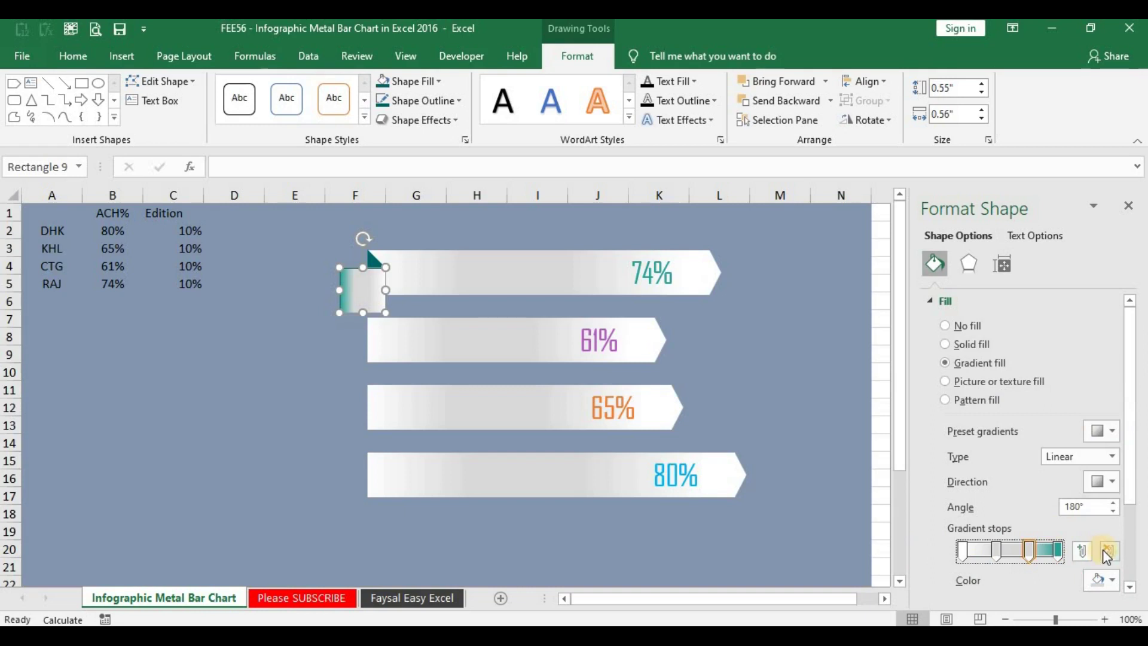
left_click(1110, 558)
left_click(963, 551)
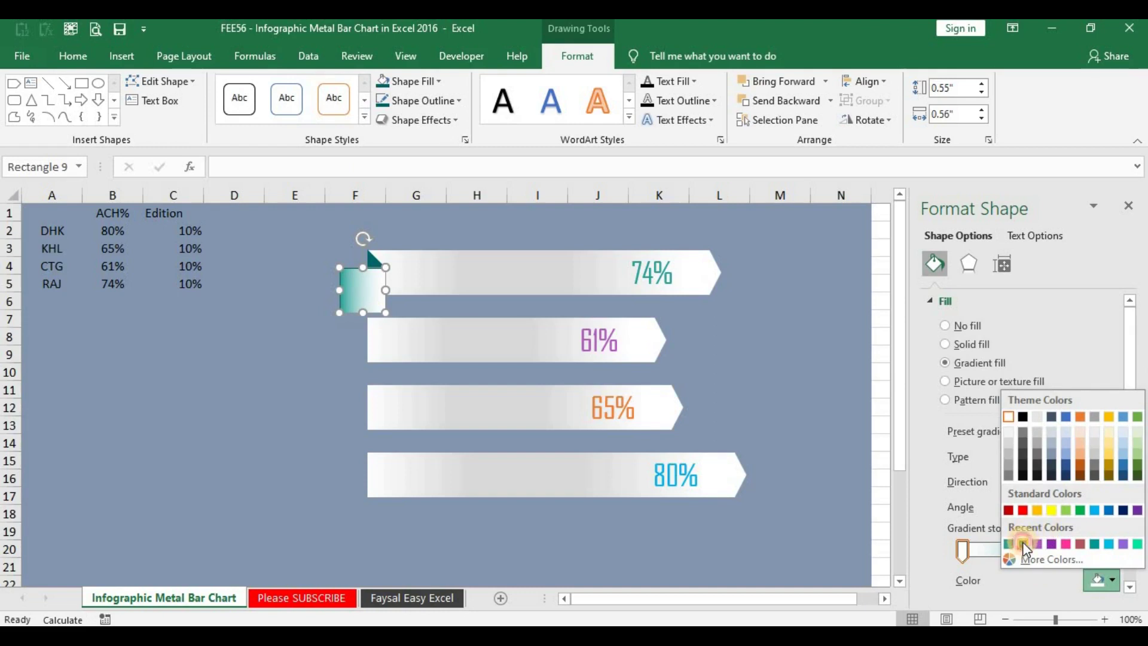
left_click(1022, 542)
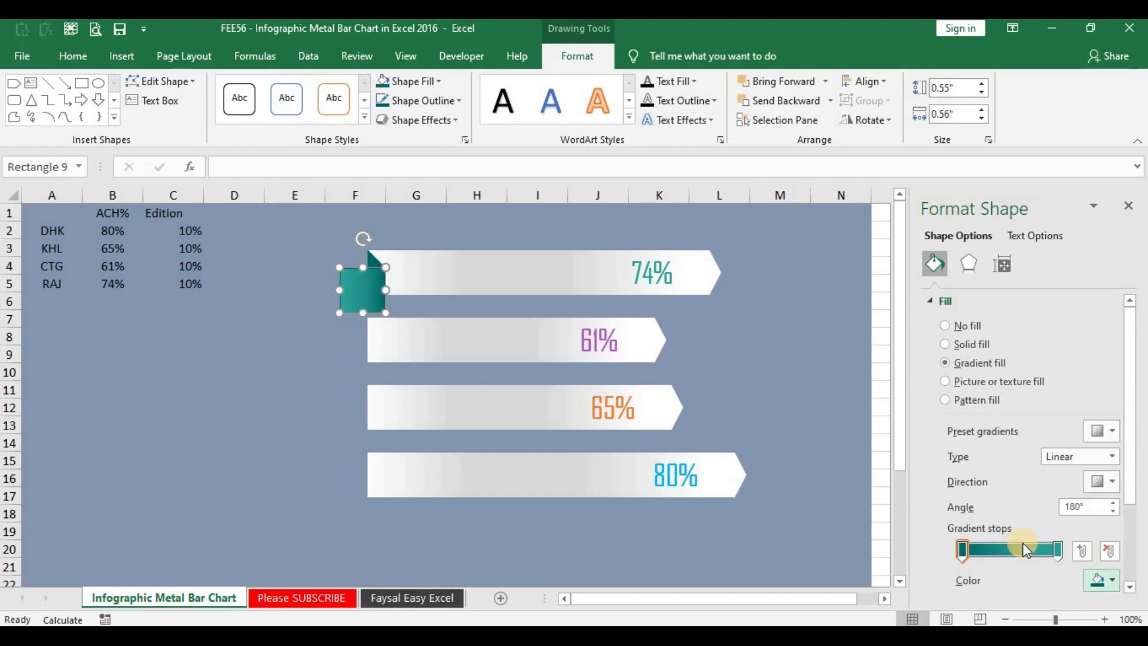
left_click(1057, 547)
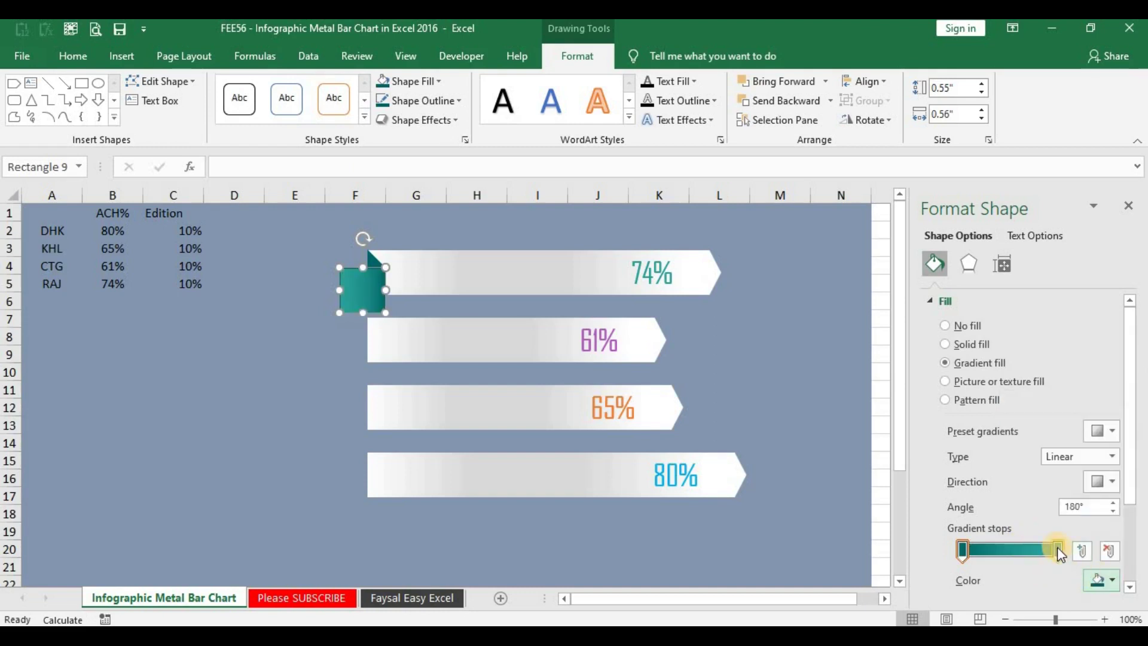
left_click(1107, 577)
left_click(1105, 575)
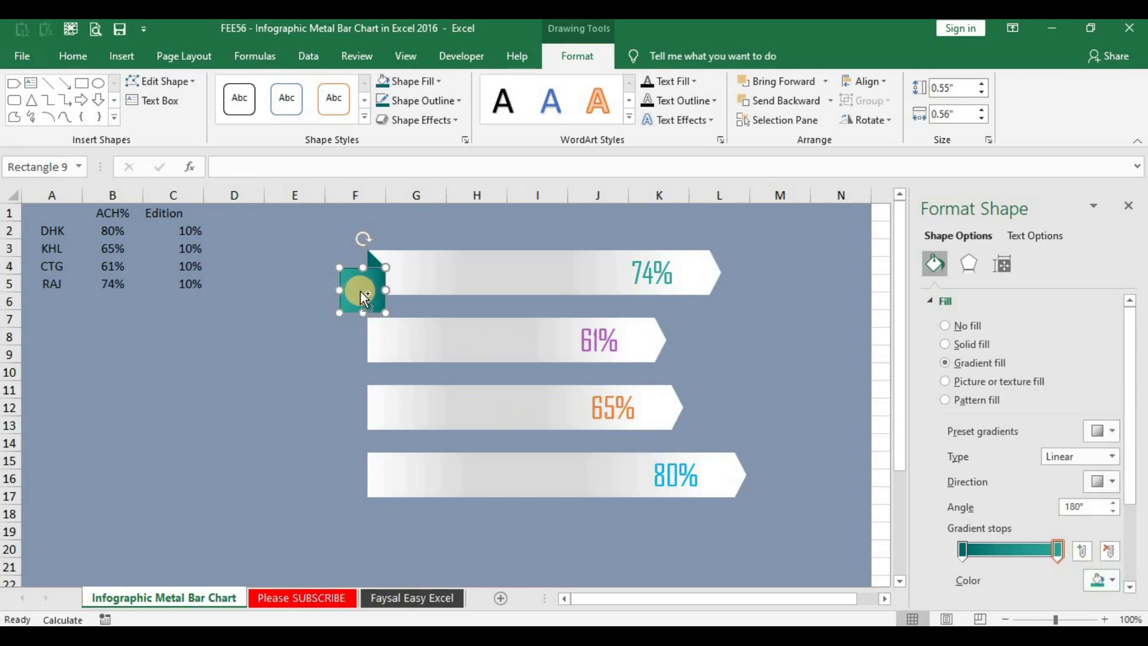
- Ctrl-drag a copy of the teal square just to its left
left_click_drag(360, 289, 311, 295)
left_click(314, 293)
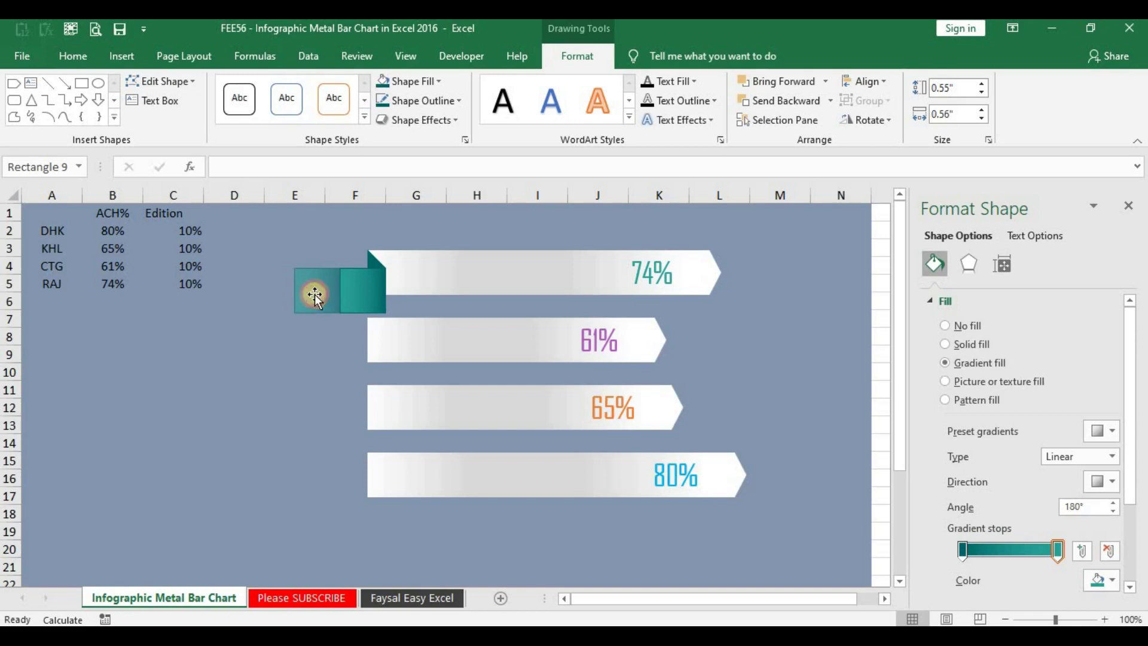
left_click(417, 119)
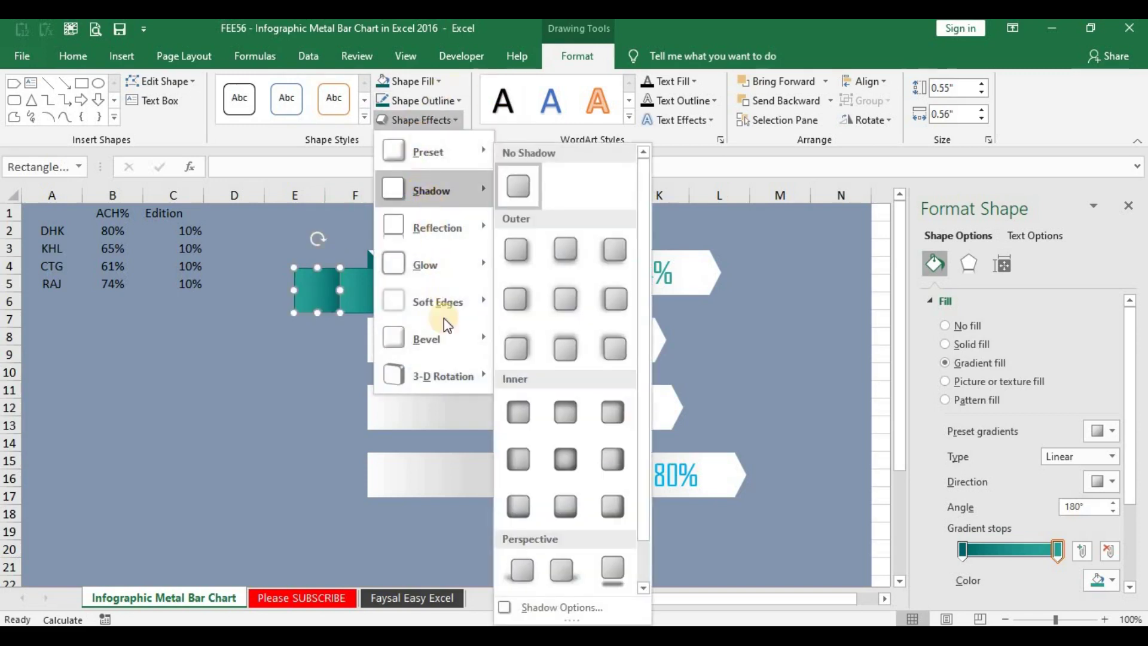
mouse_move(442, 376)
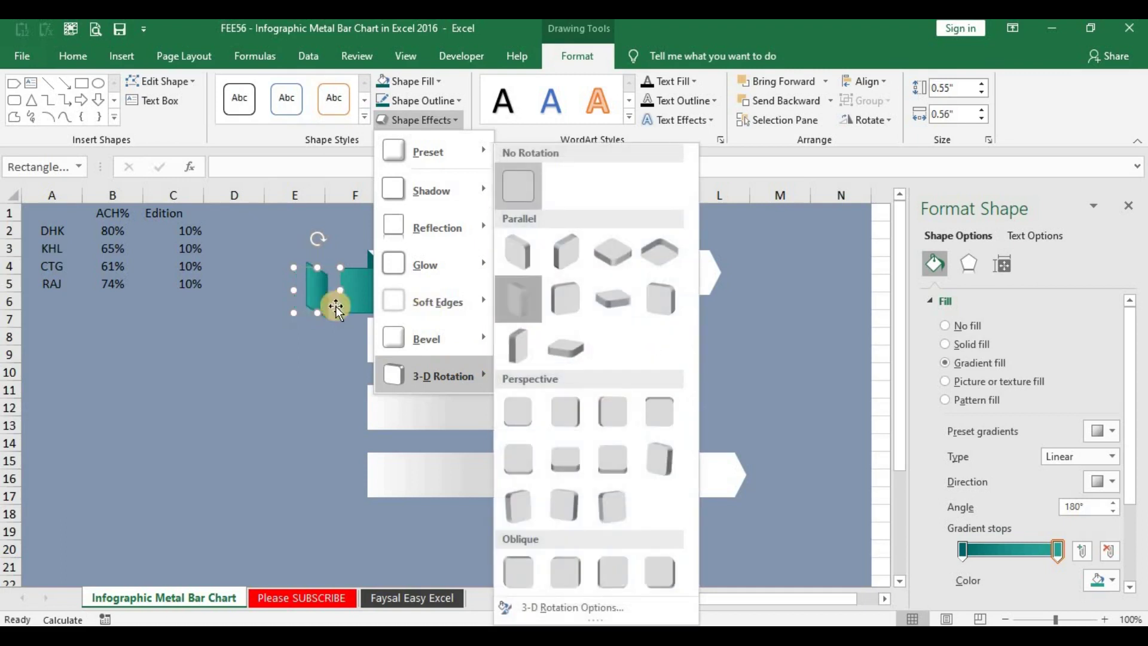
- Tilt the copy with a Parallel 3-D rotation, join it to the front square, and remove both outlines
left_click(335, 308)
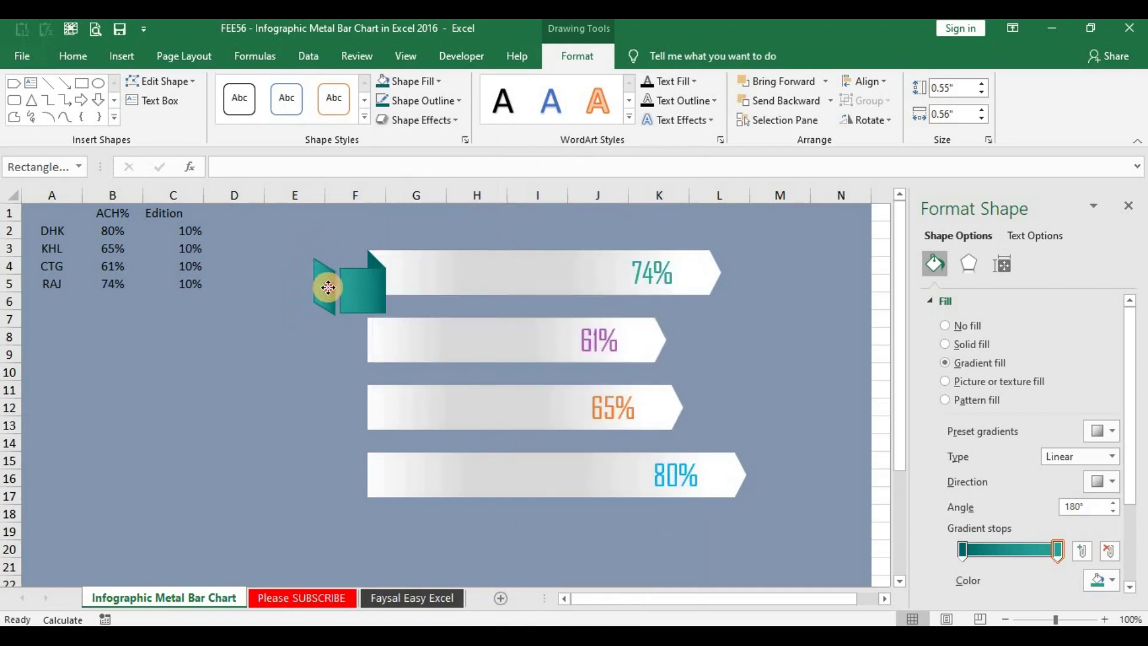
left_click_drag(328, 288, 333, 287)
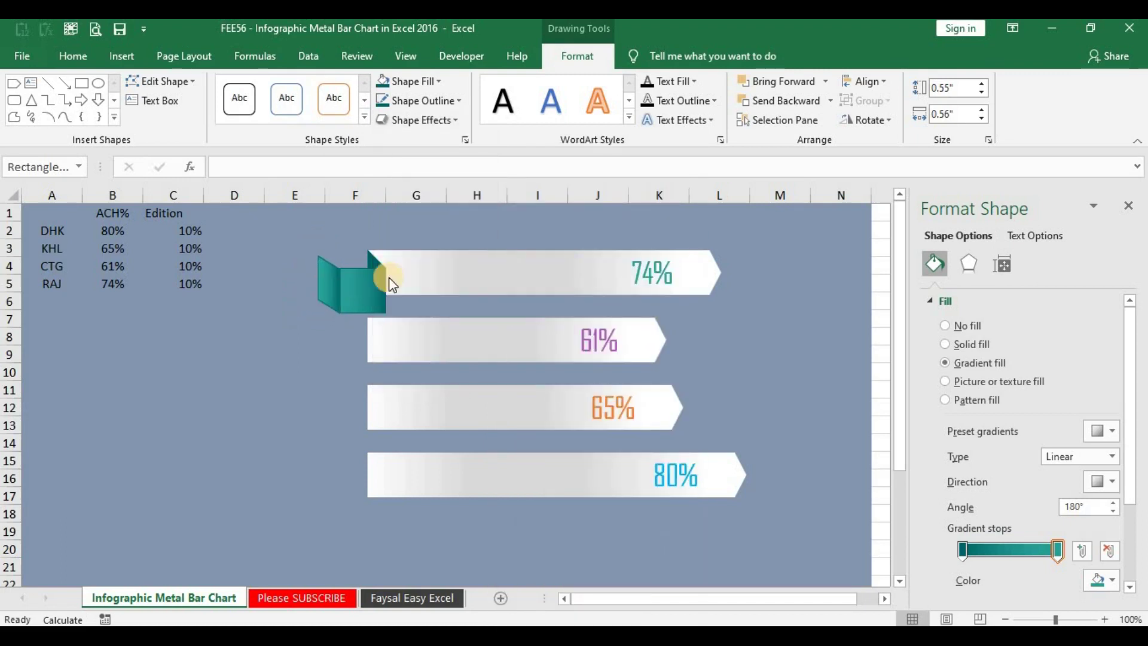
left_click(344, 287)
left_click(375, 282, "ctrl")
left_click(419, 100)
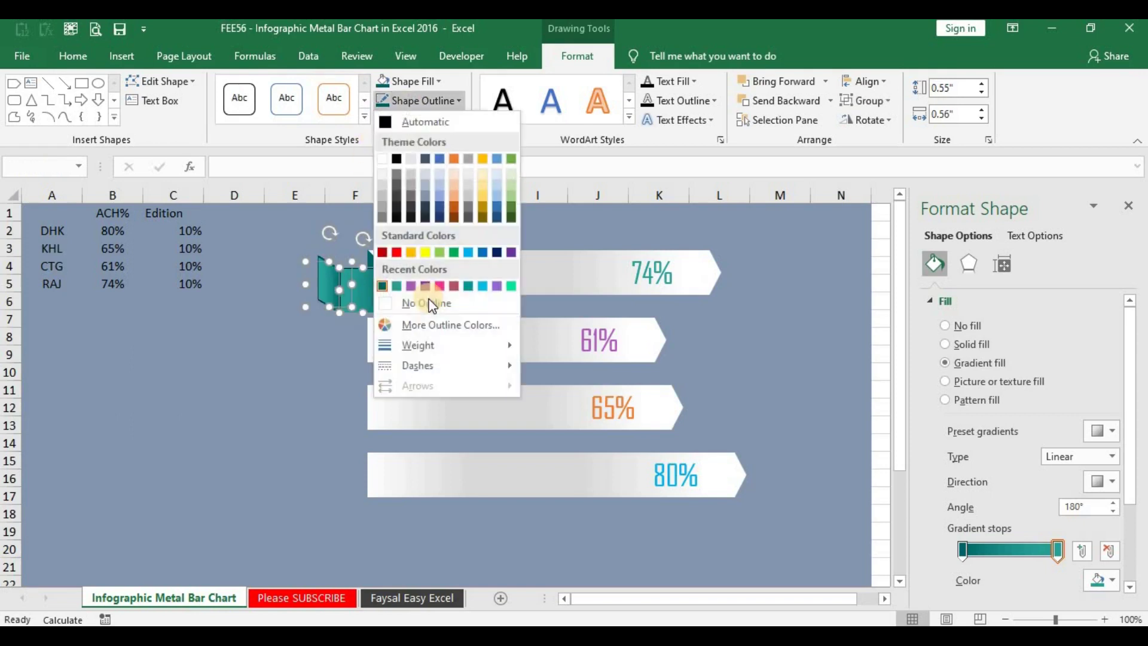
left_click(375, 259)
left_click(376, 258)
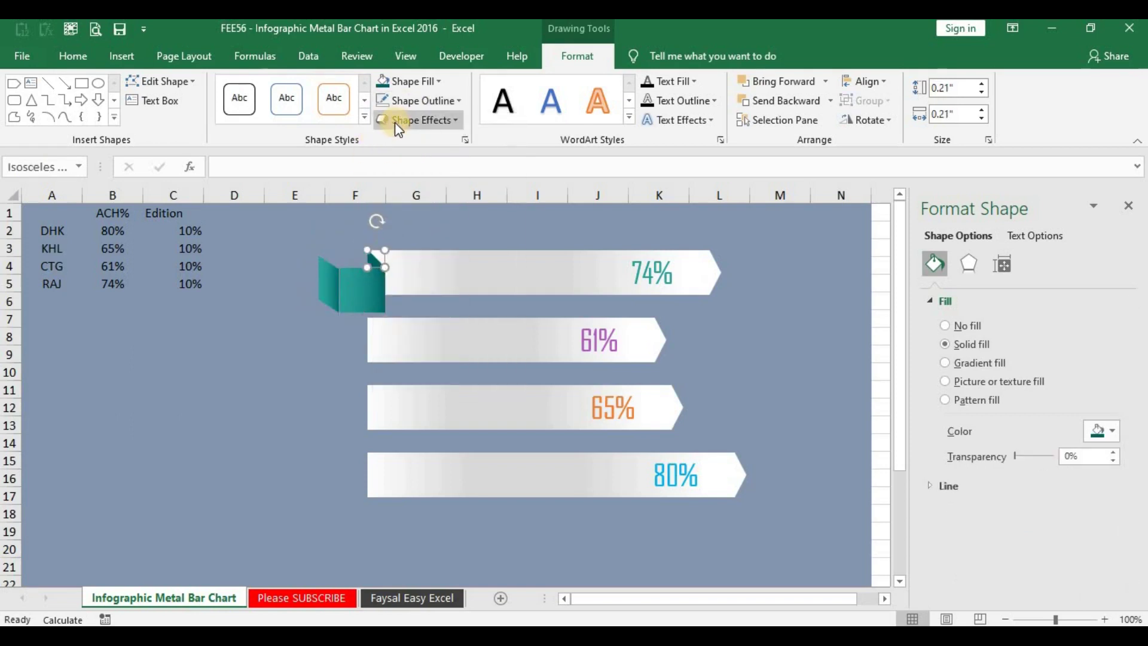
left_click(244, 372)
left_click(360, 294)
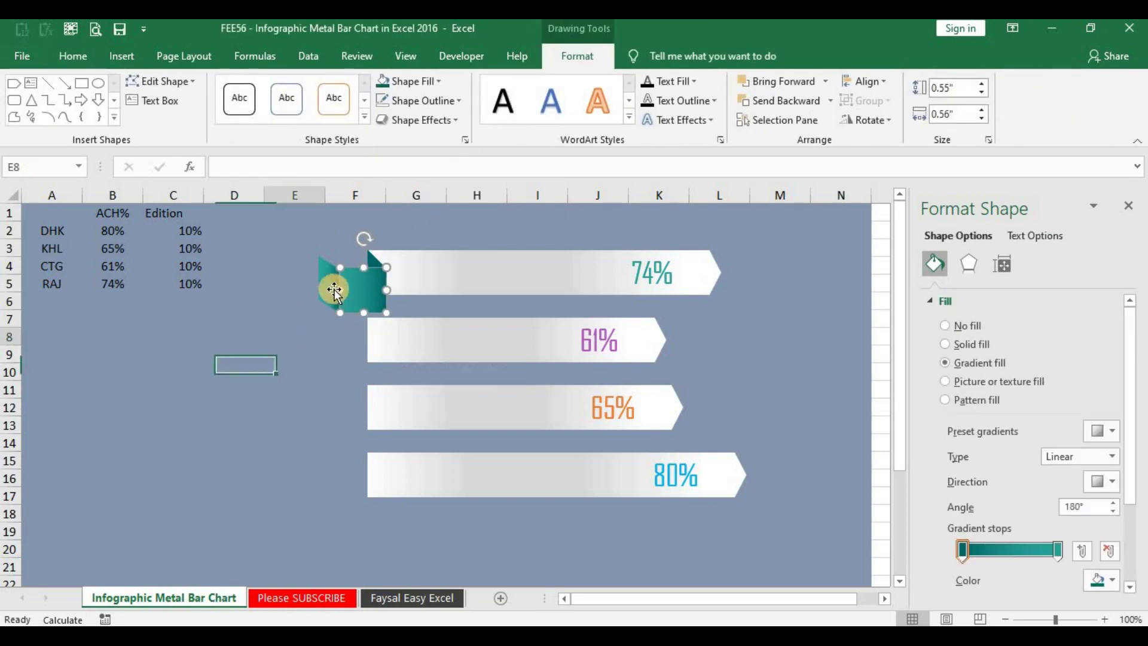
- Shade the side panel's gradient stops with a lighter and a darker teal
left_click(328, 326)
left_click(333, 328)
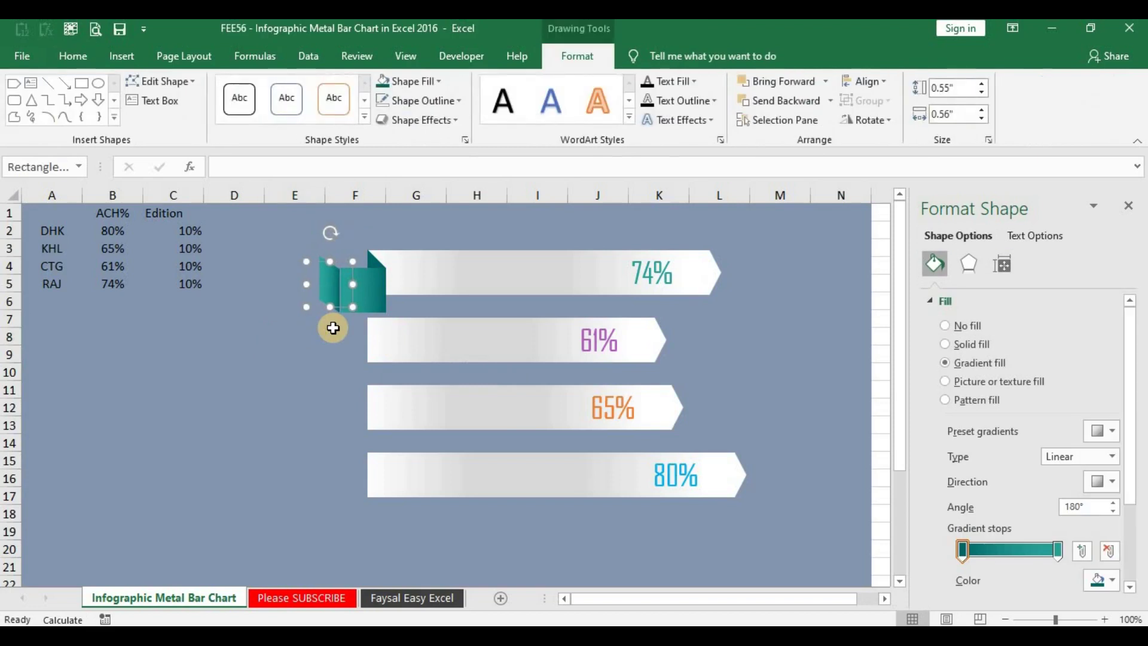
left_click(323, 338)
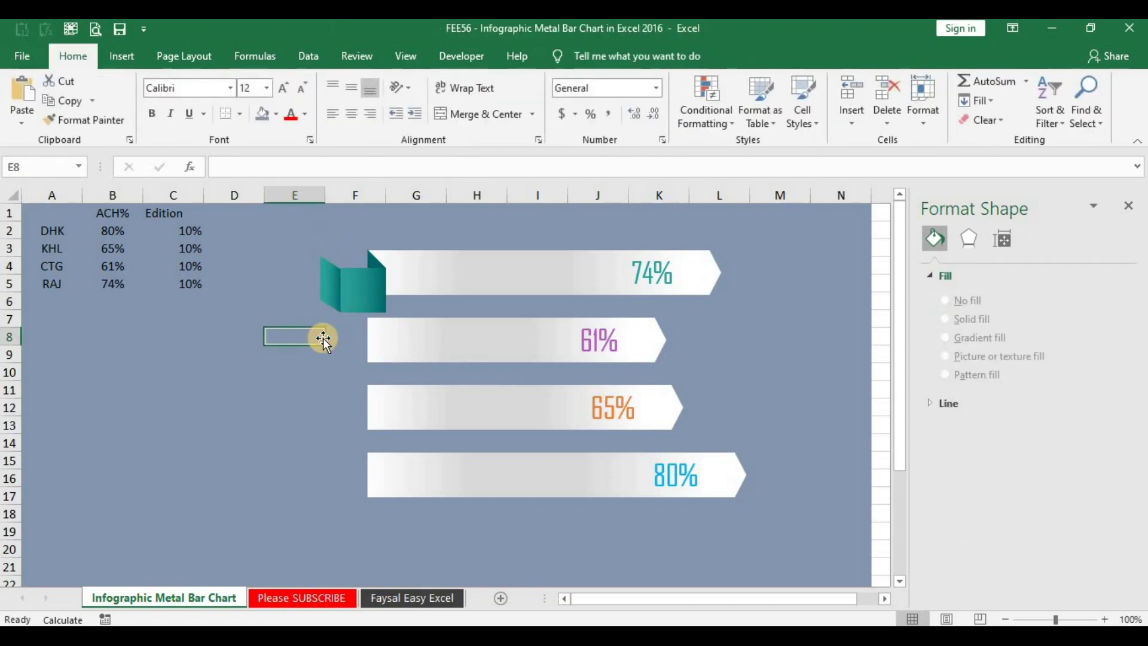
left_click(323, 294)
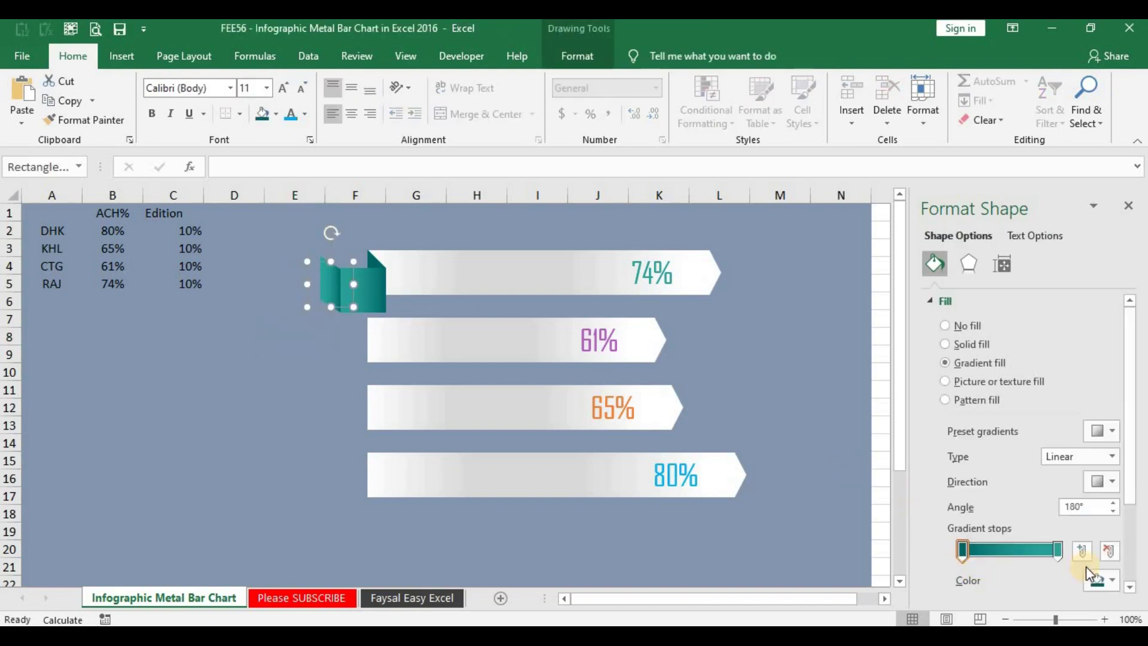
left_click(1100, 580)
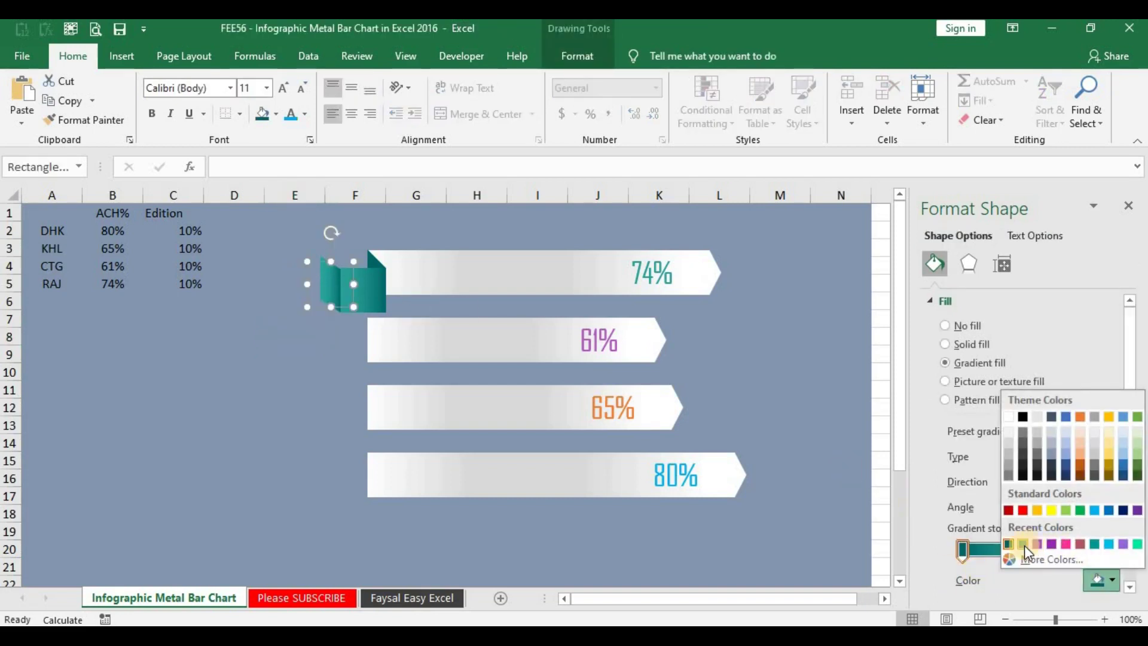
left_click(1023, 545)
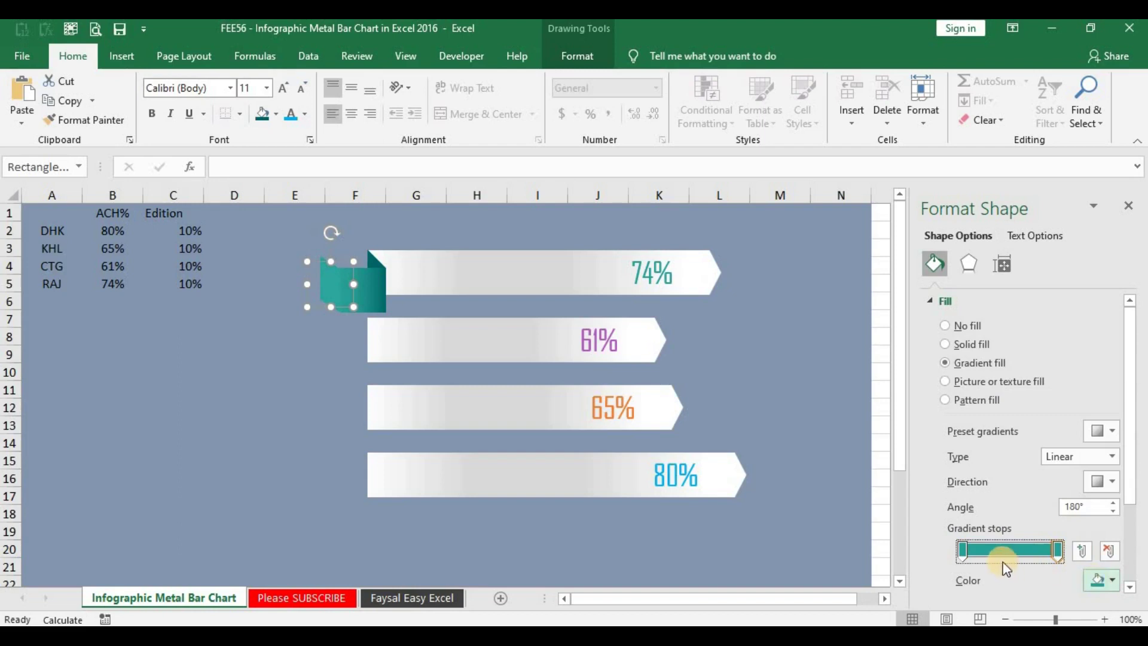
left_click(962, 550)
left_click(1100, 580)
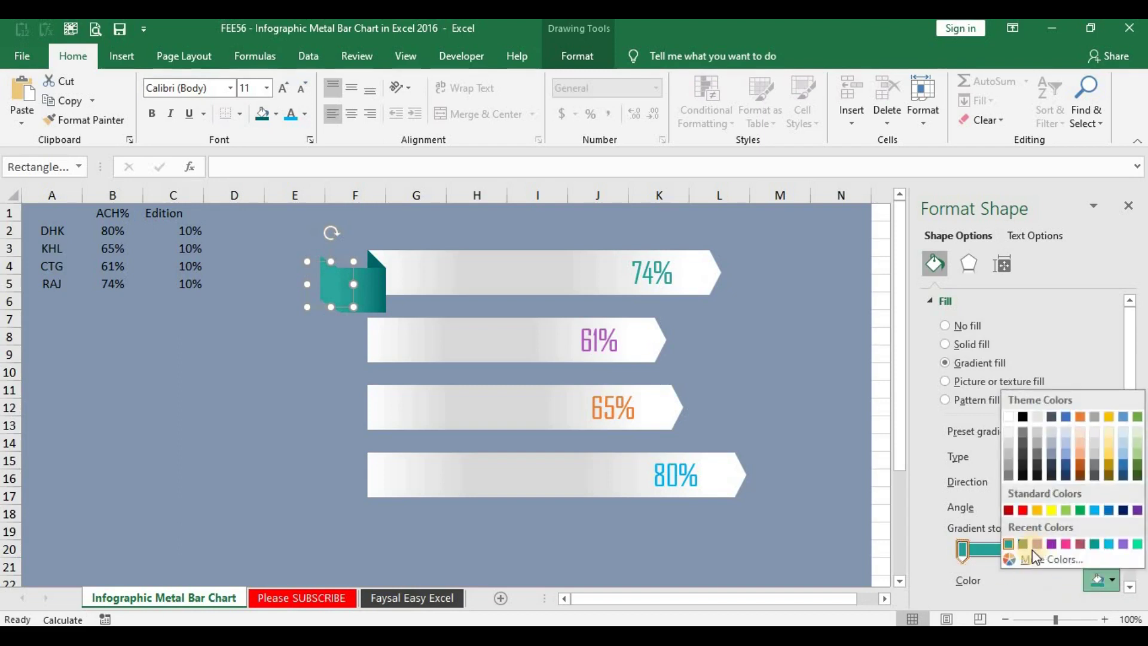
left_click(1094, 543)
left_click(1056, 550)
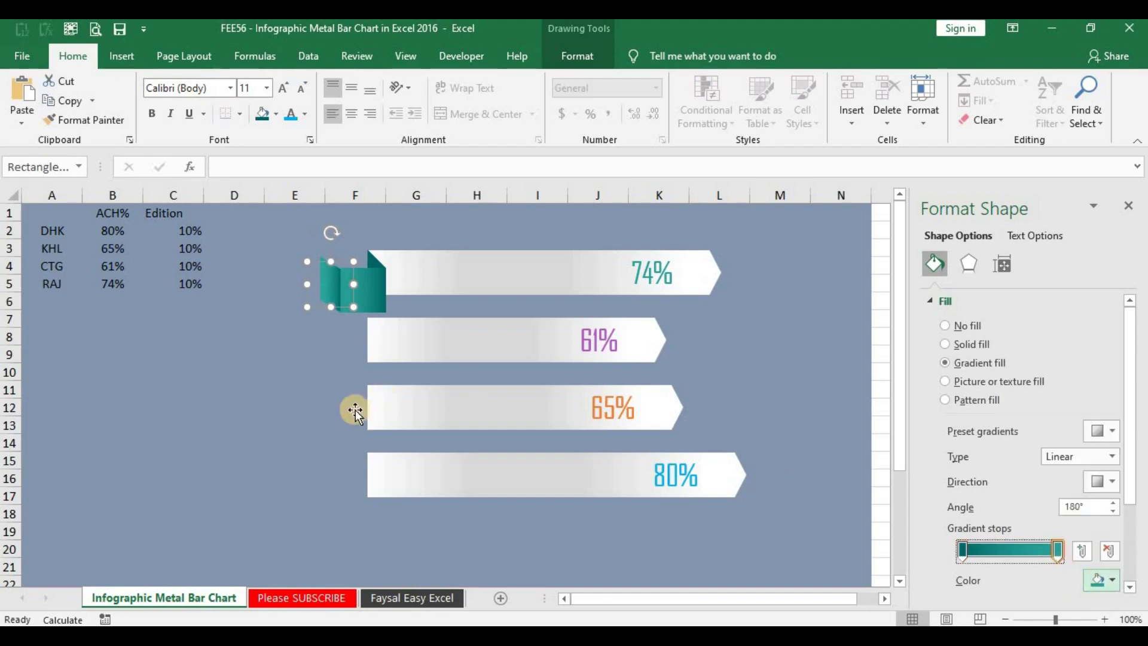
- Refine the side panel's gradient stops with light teal shades from Recent Colors
left_click(284, 395)
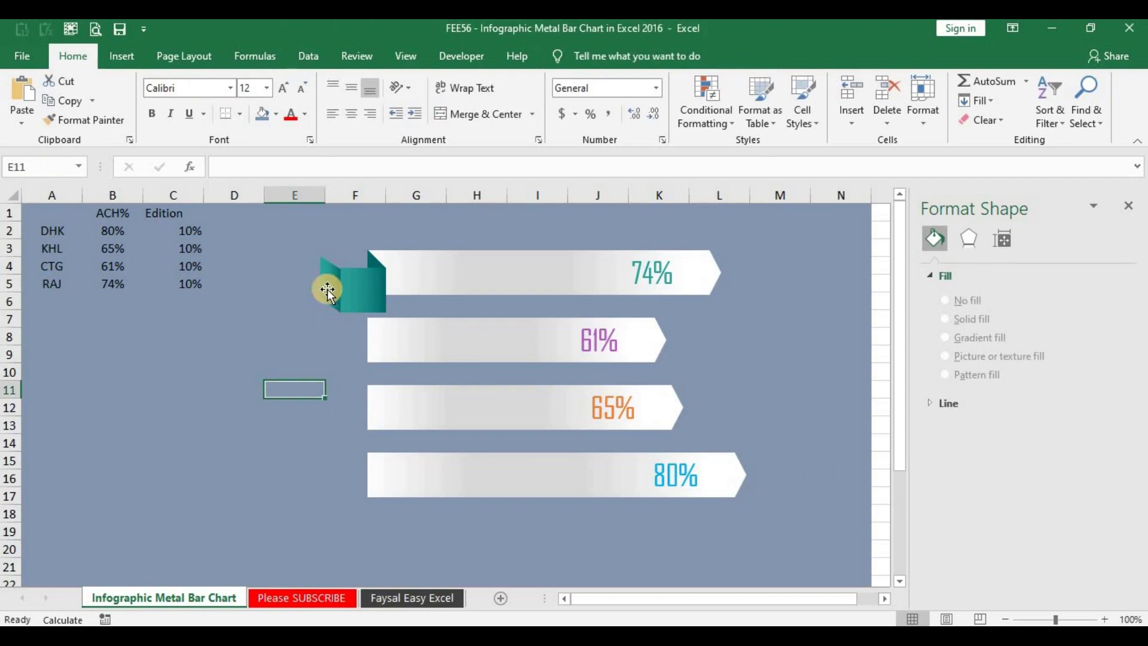
left_click(325, 287)
left_click(1106, 578)
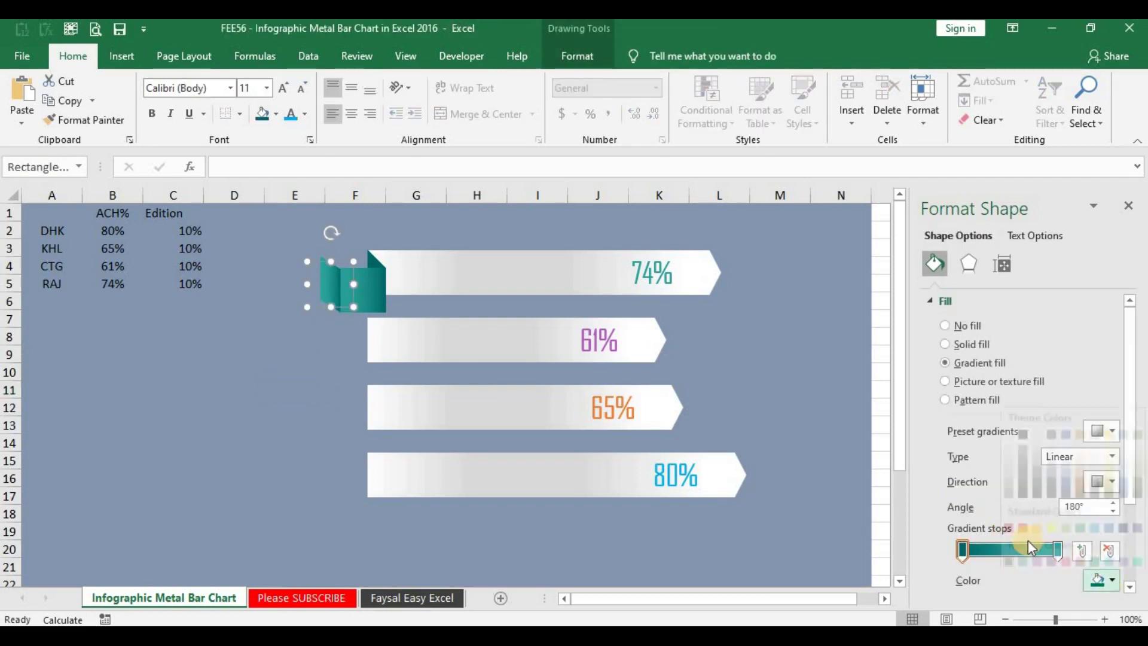
left_click(1022, 543)
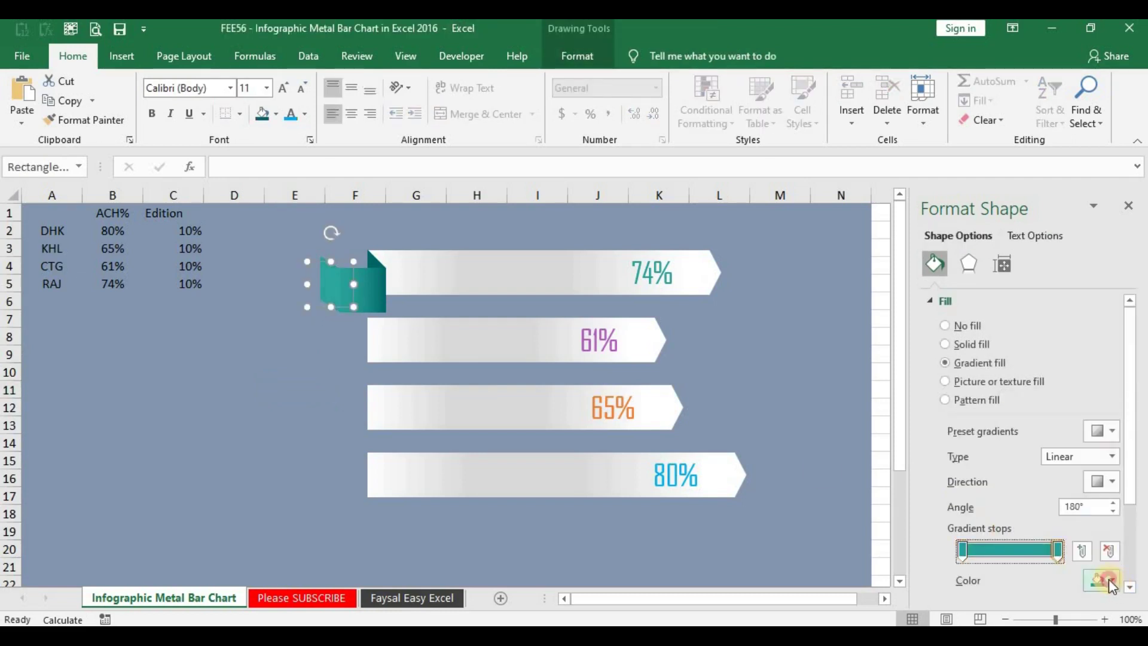
left_click(1106, 578)
left_click(735, 504)
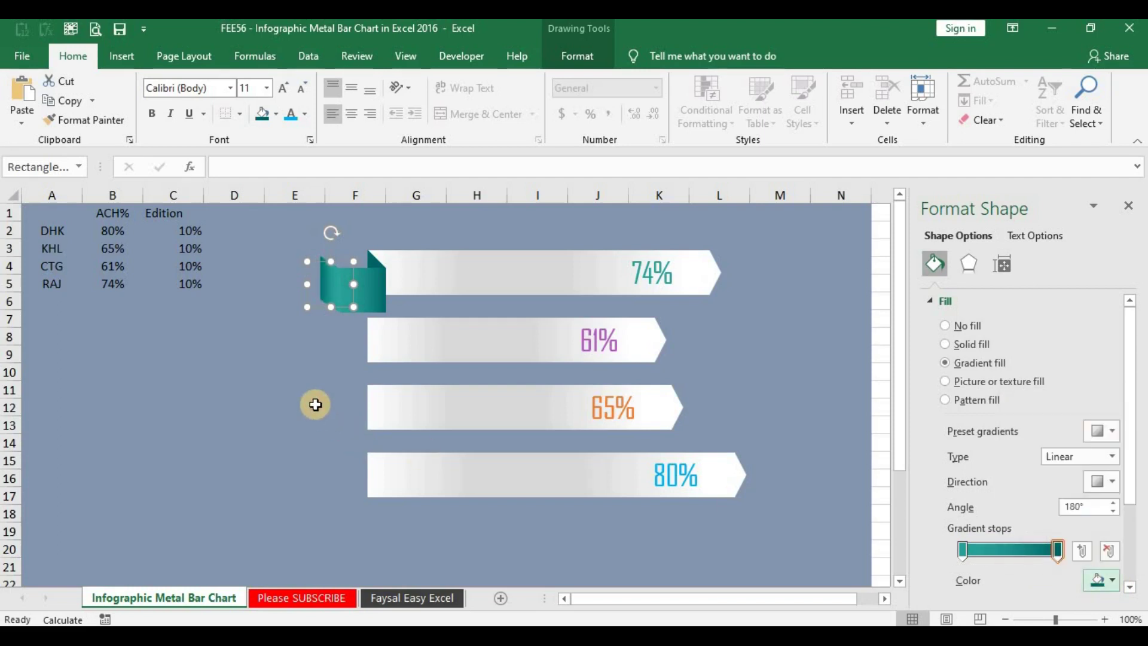
left_click(315, 405)
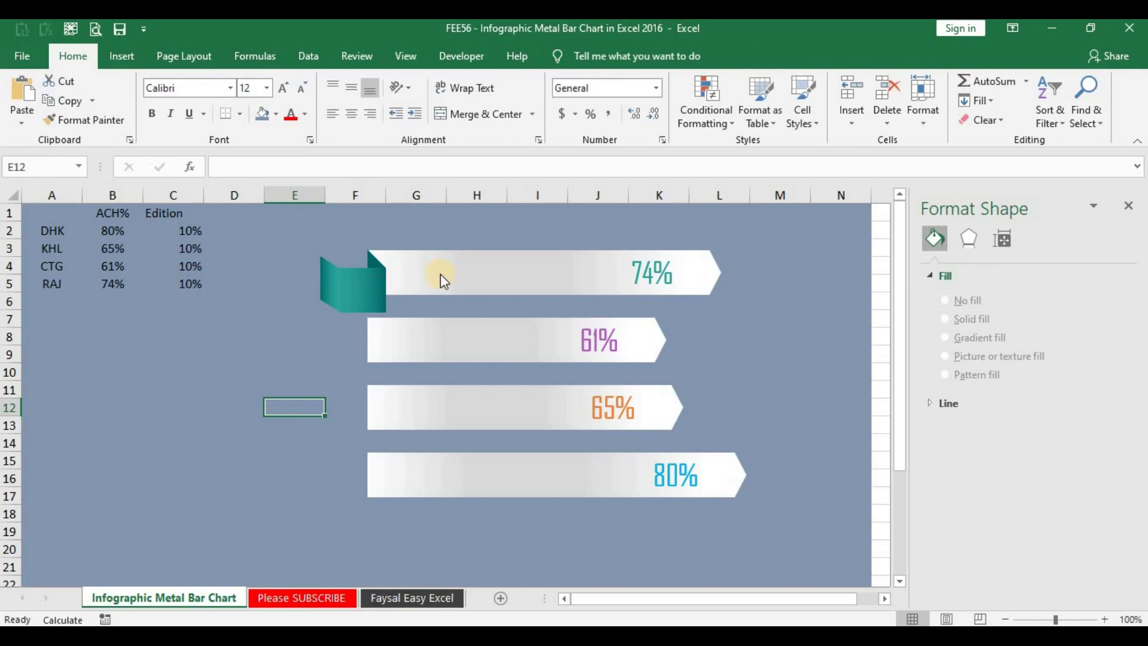
mouse_move(537, 274)
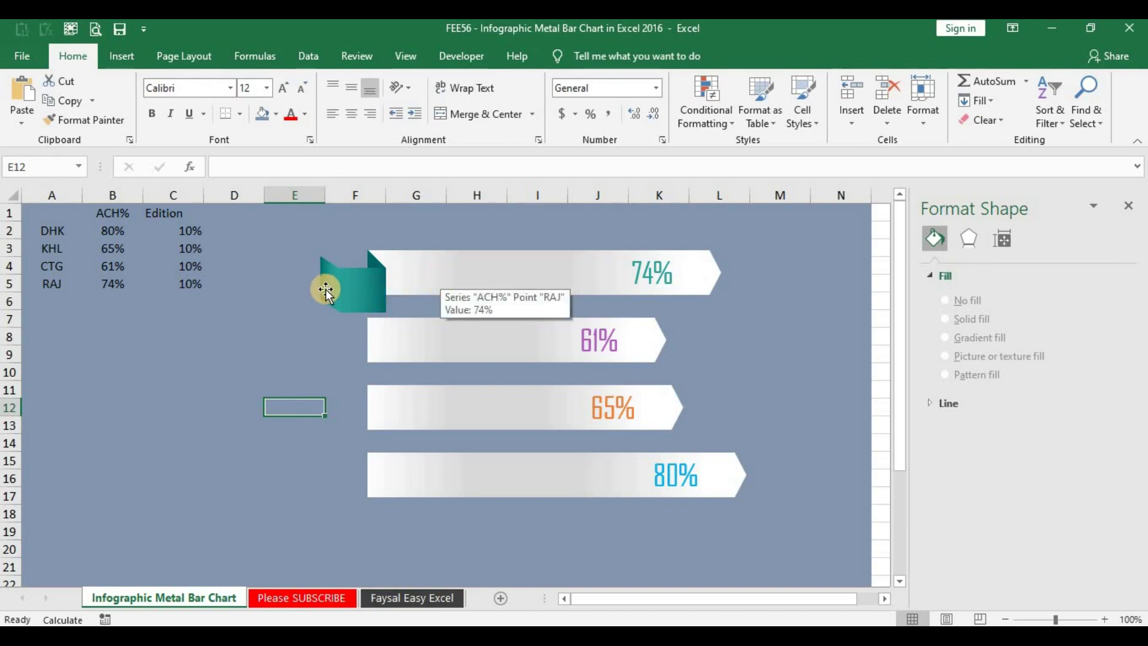
- Draw a Flowchart: Delay shape on the sheet below the data table
left_click(326, 290)
left_click(246, 323)
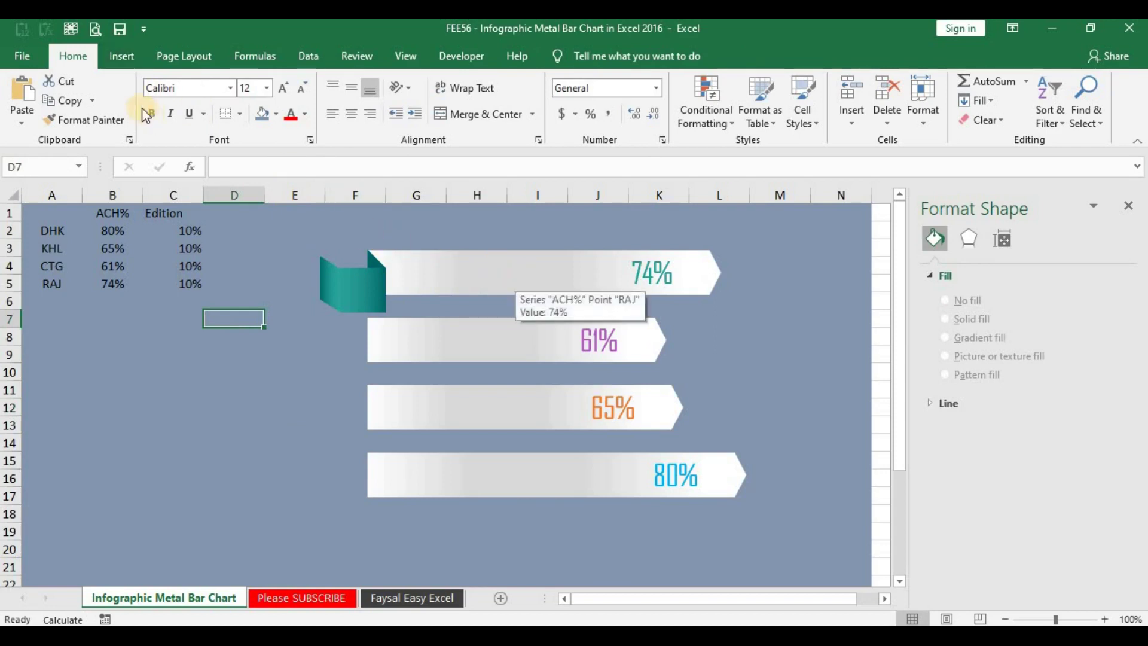
left_click(123, 57)
left_click(244, 81)
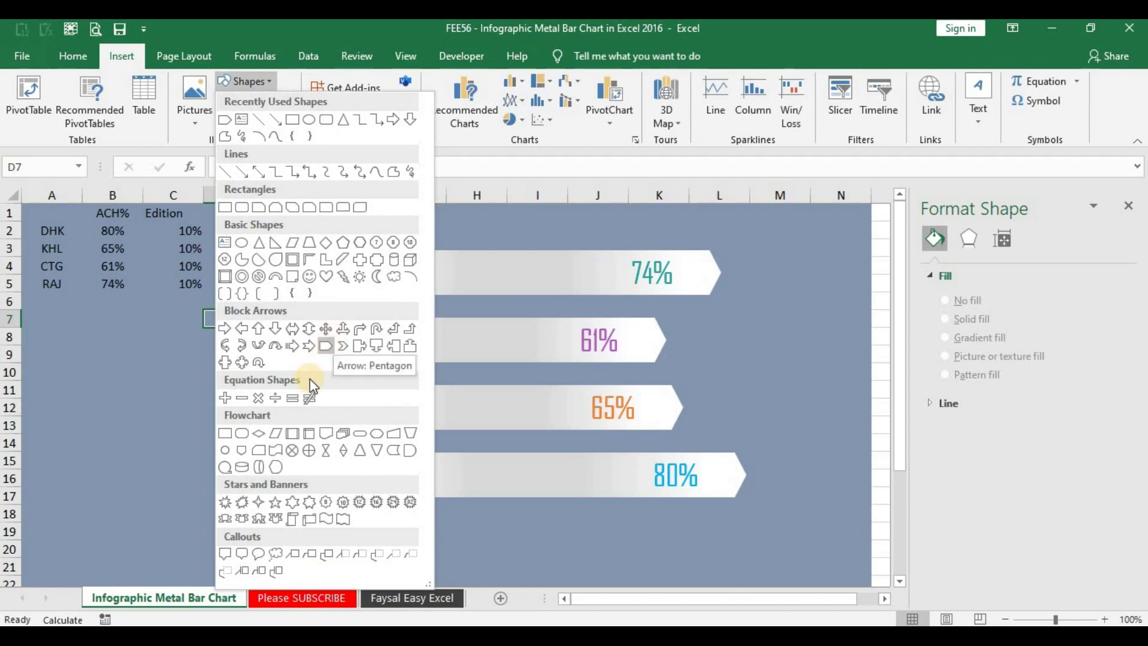
left_click(411, 450)
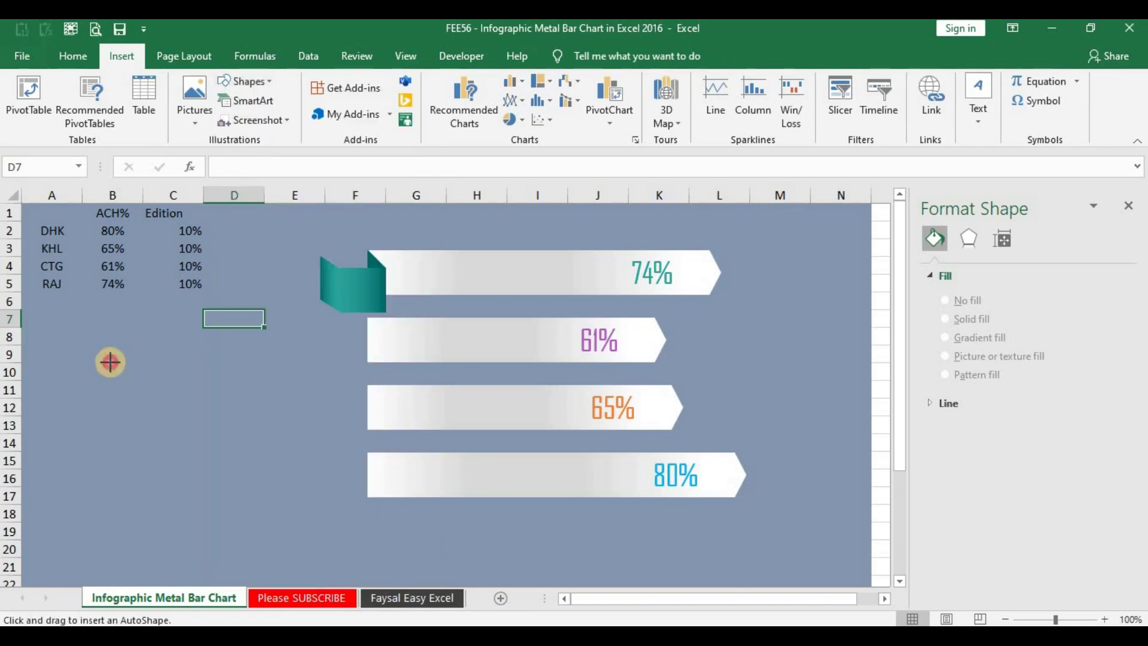
left_click_drag(110, 361, 162, 406)
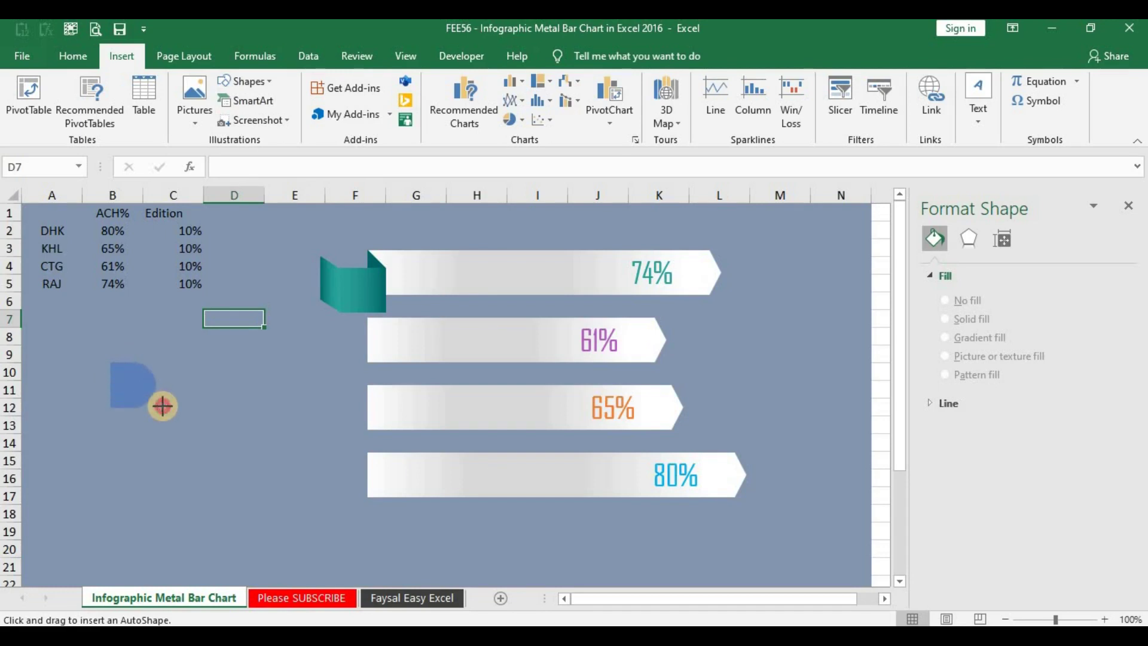
- Rotate the blue delay shape and move it up beside the teal box on the top bar
left_click_drag(163, 406, 160, 411)
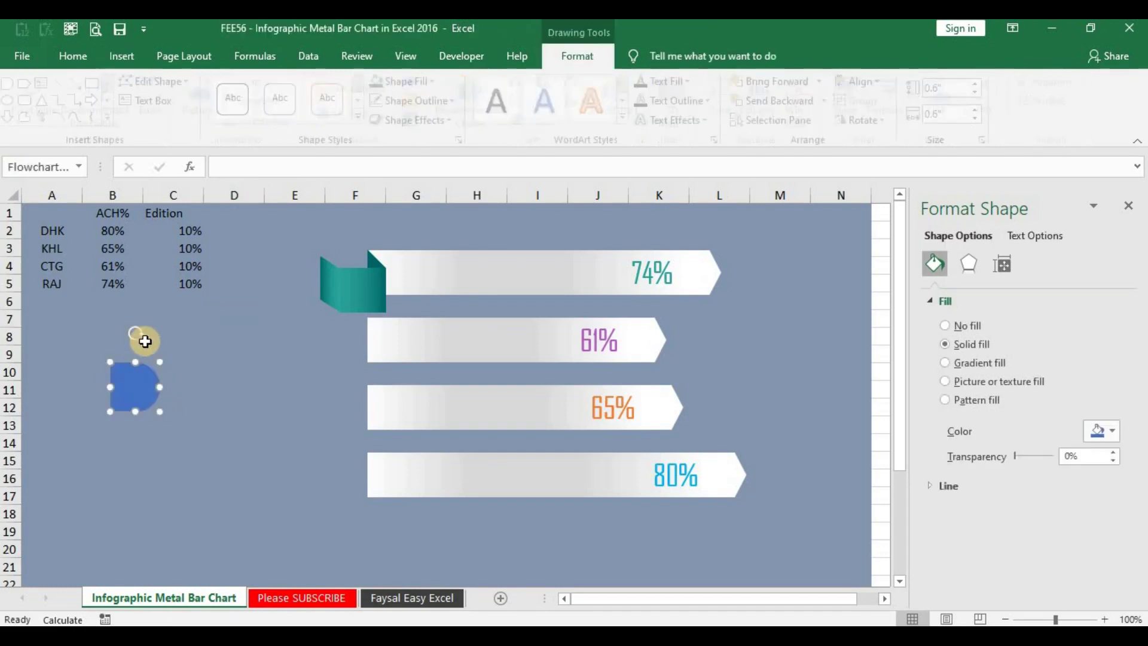
left_click_drag(144, 341, 130, 425)
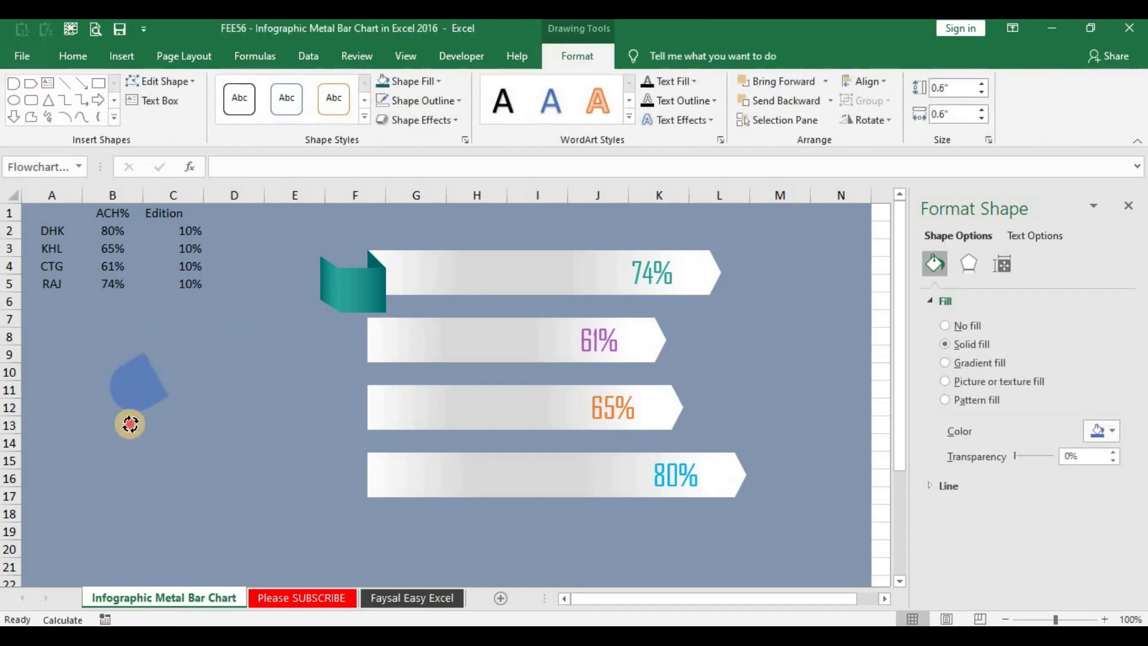
mouse_move(133, 385)
left_mouse_down()
mouse_move(437, 274)
mouse_move(433, 293)
mouse_move(411, 272)
mouse_move(262, 282)
left_mouse_up()
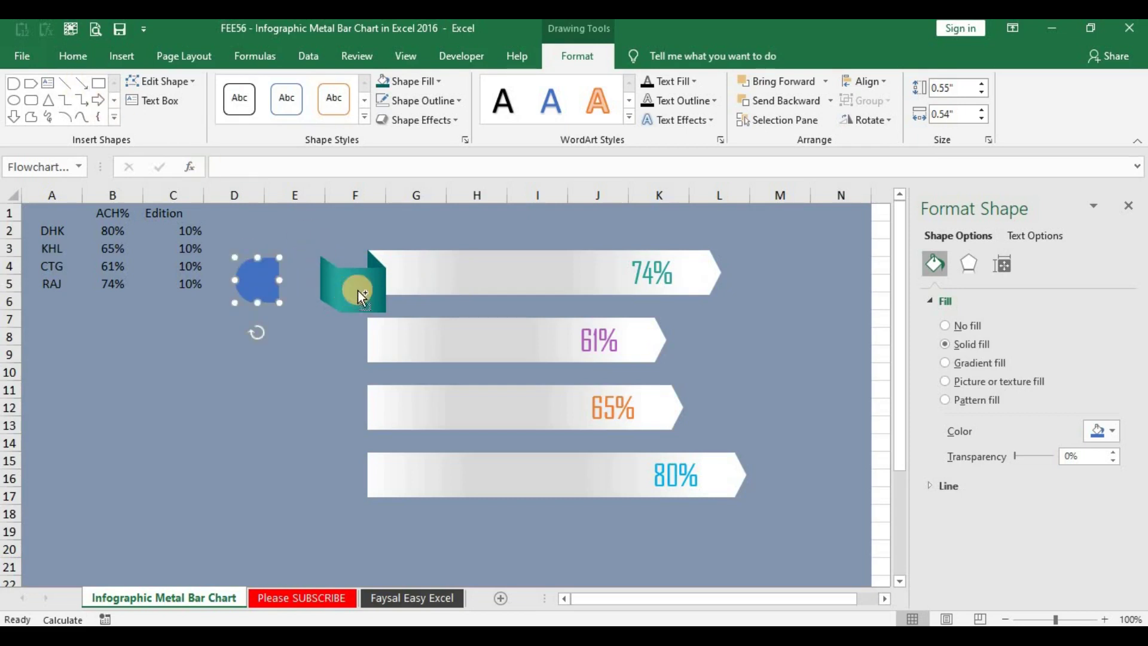
- Slide the teal rectangle left so it sits snugly against the blue rounded cap
left_click_drag(362, 293, 295, 287)
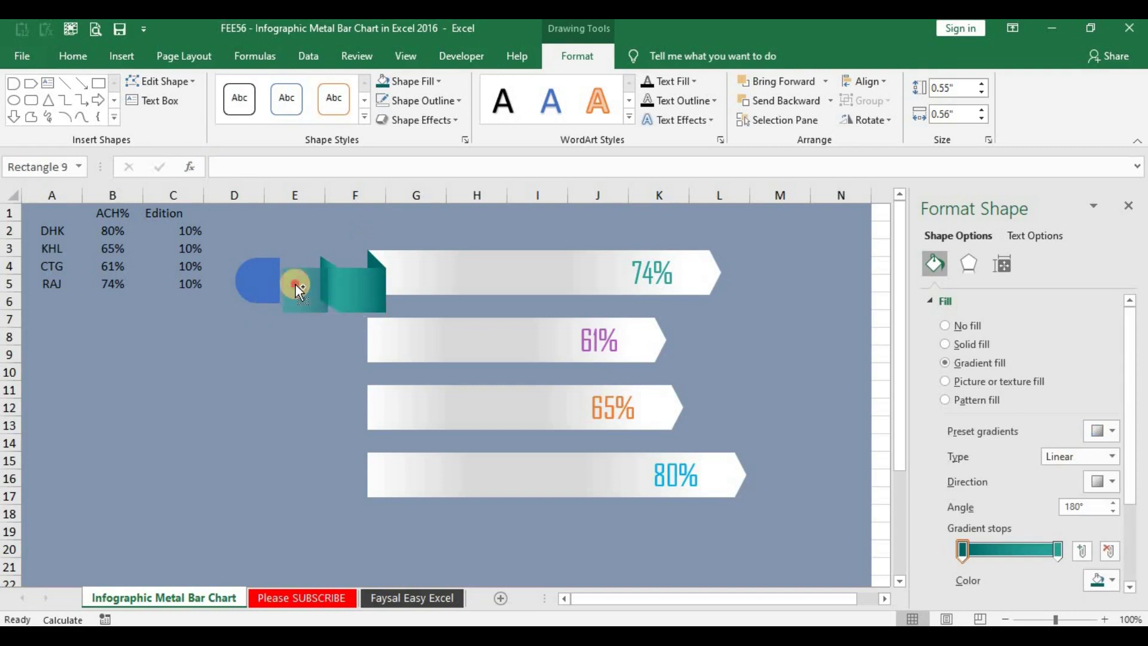
mouse_move(298, 285)
left_mouse_down()
mouse_move(321, 291)
mouse_move(306, 276)
left_mouse_up()
left_click(295, 343)
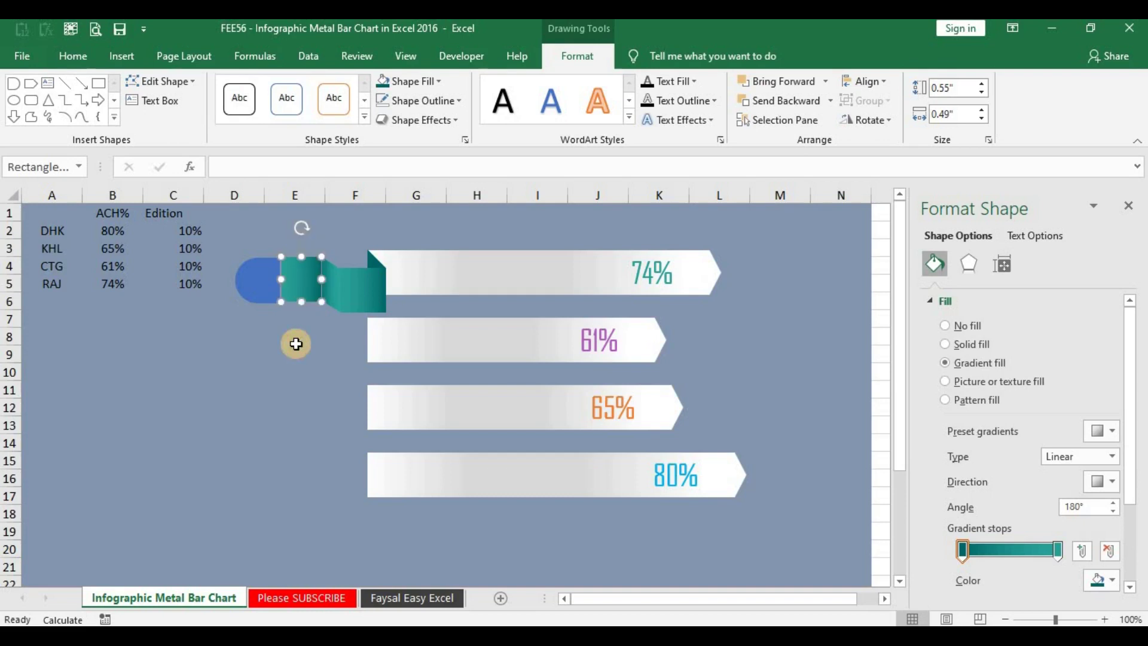
left_click(286, 357)
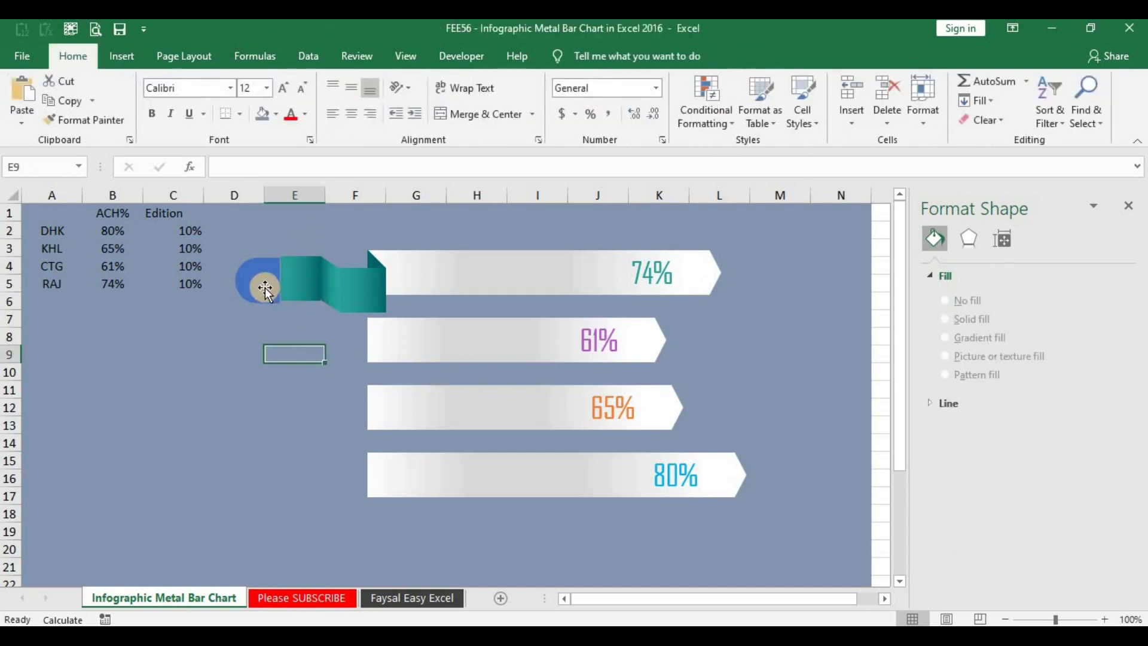
- Give the small connector rectangle a gradient whose stops are white and light grey
left_click(264, 288)
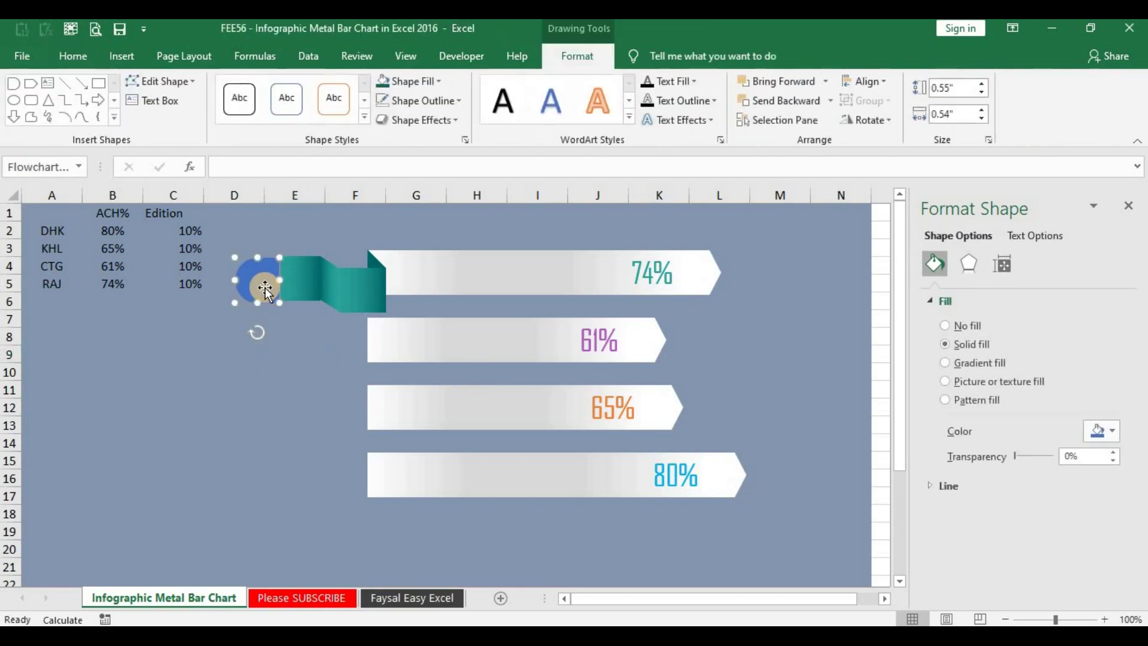
left_click(307, 283)
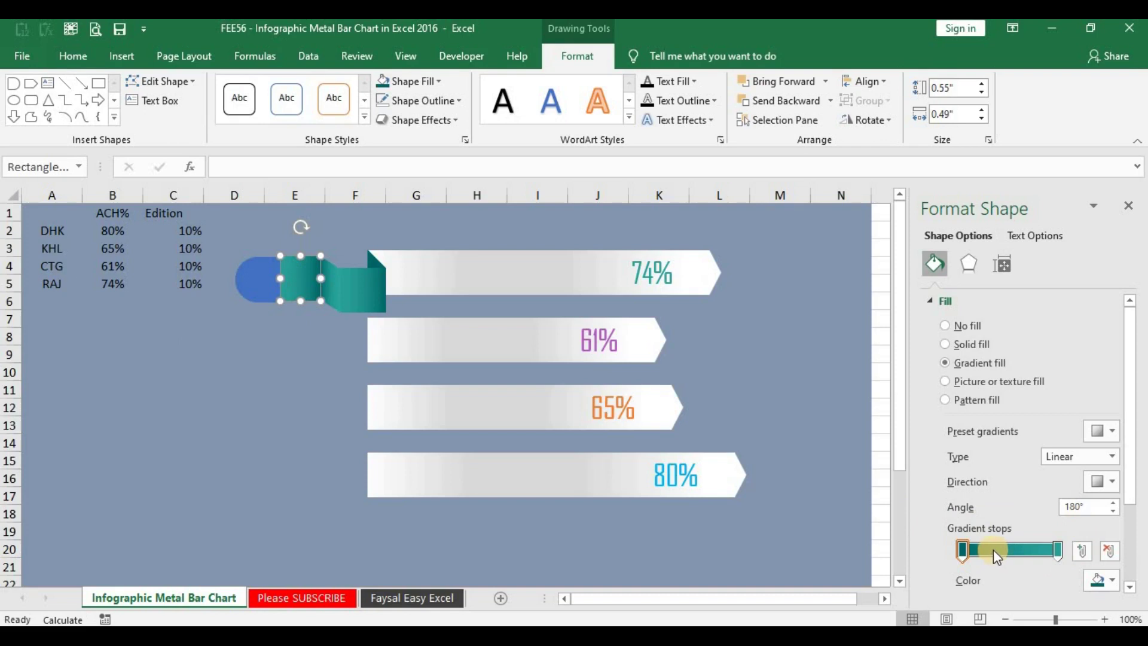
left_click(1102, 580)
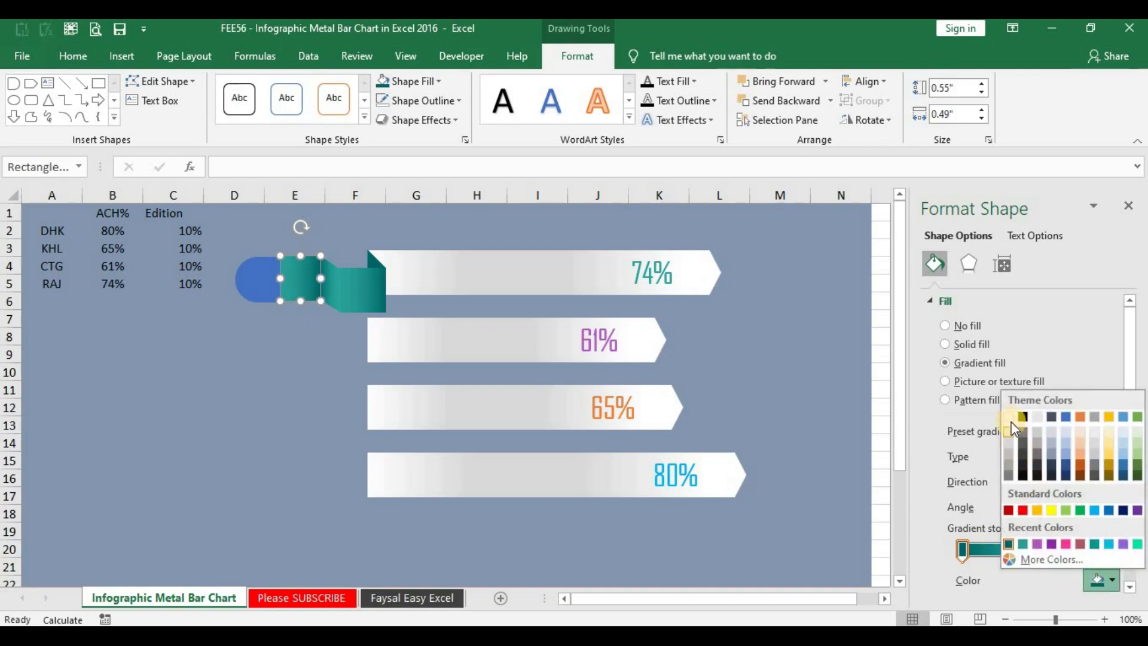
left_click(1009, 417)
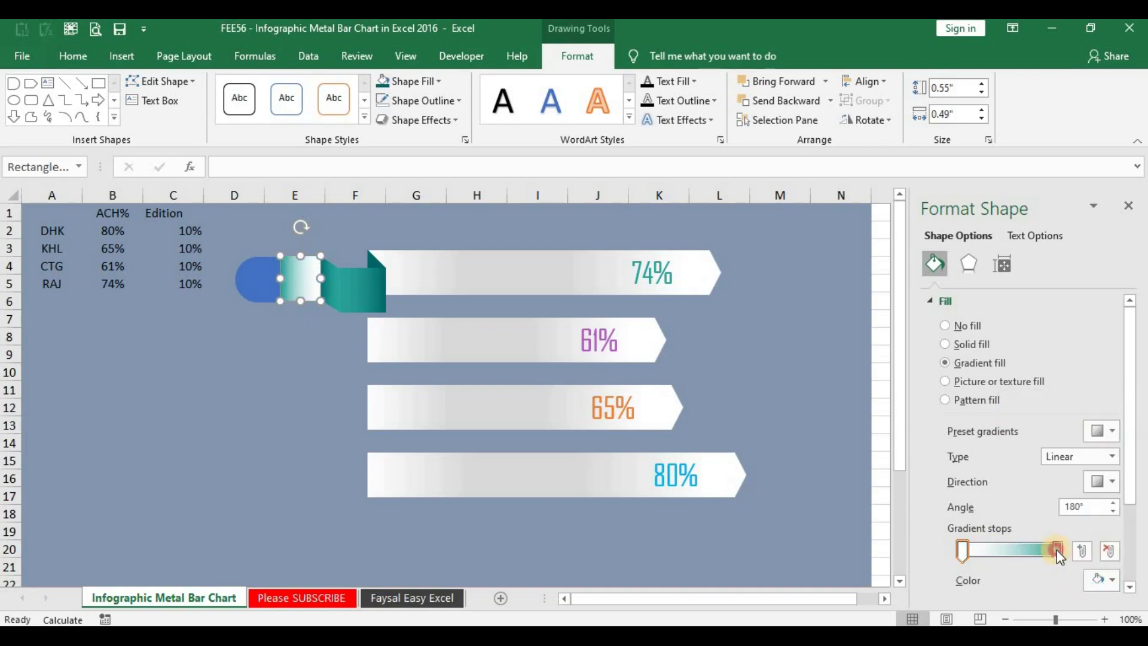
left_click(1112, 580)
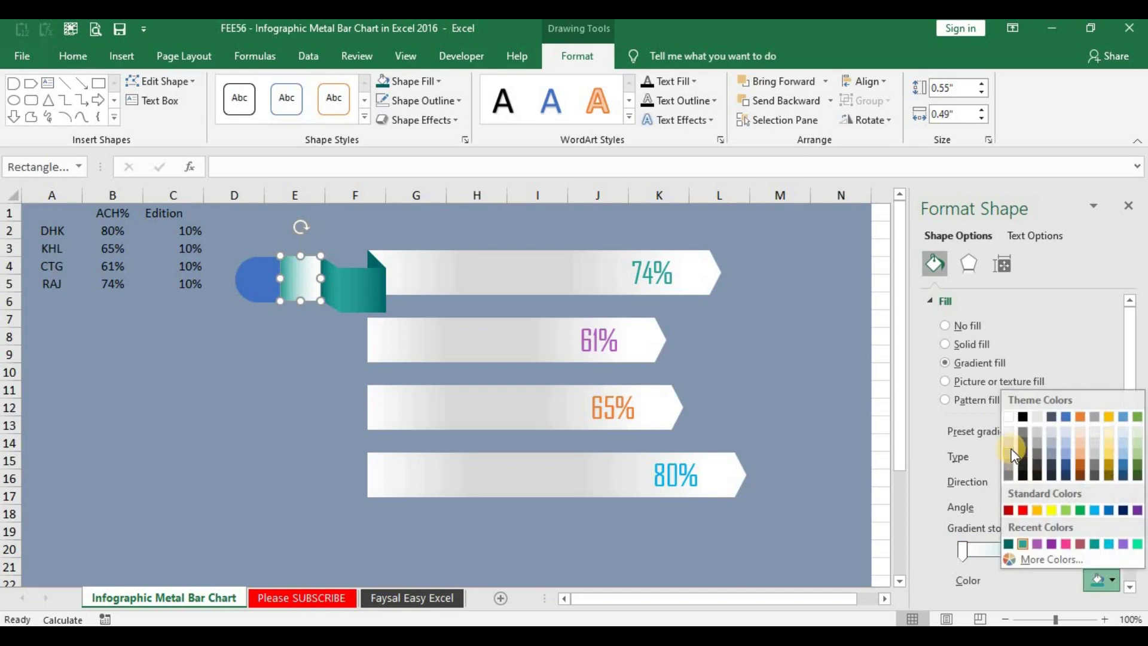
left_click(1009, 447)
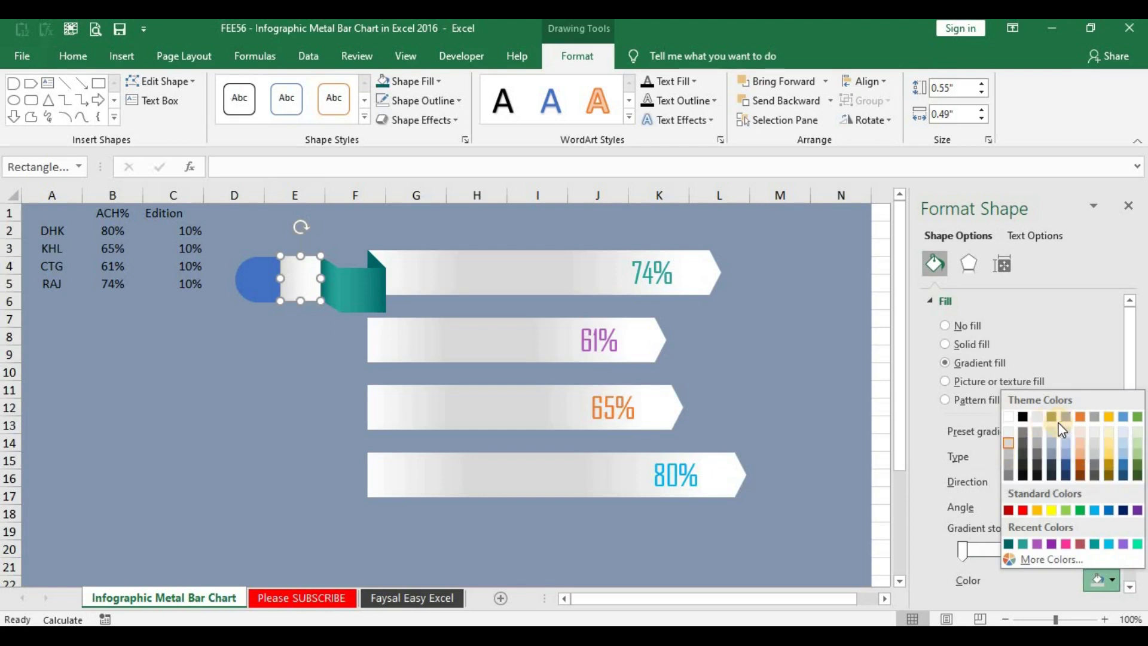
left_click(1014, 580)
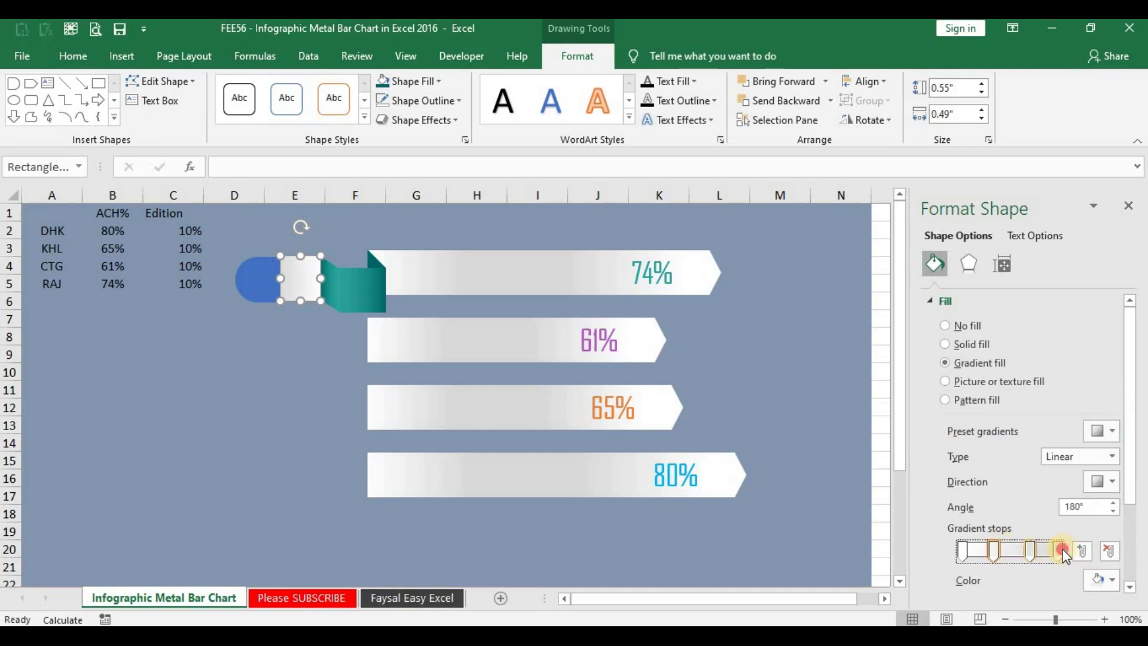
left_click(1114, 577)
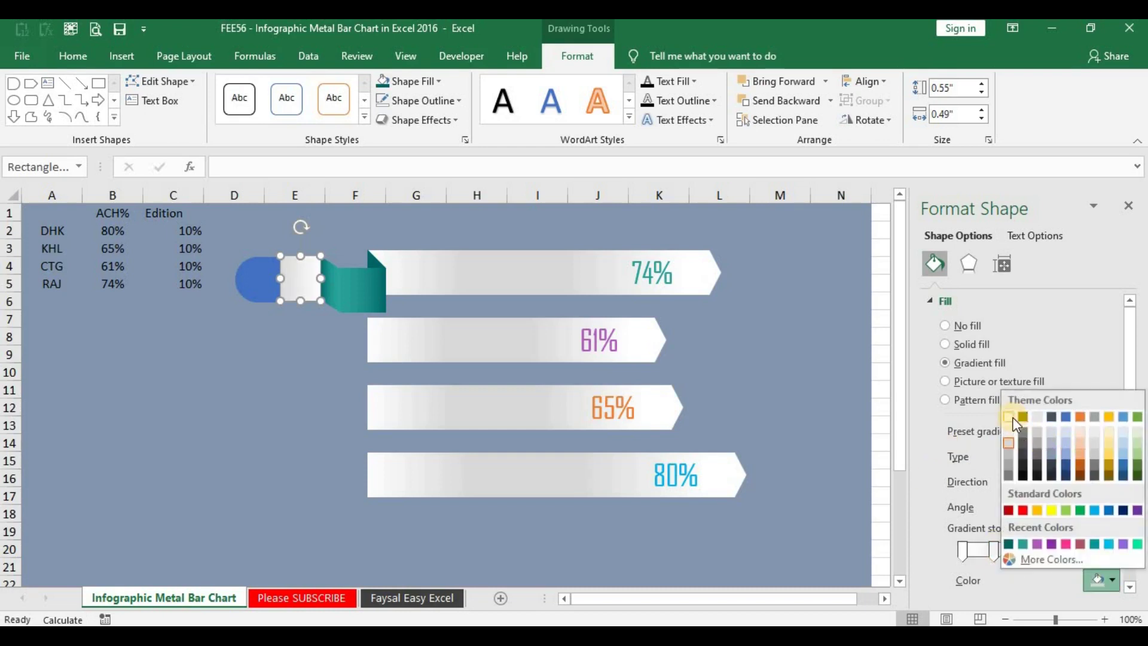
left_click(1013, 417)
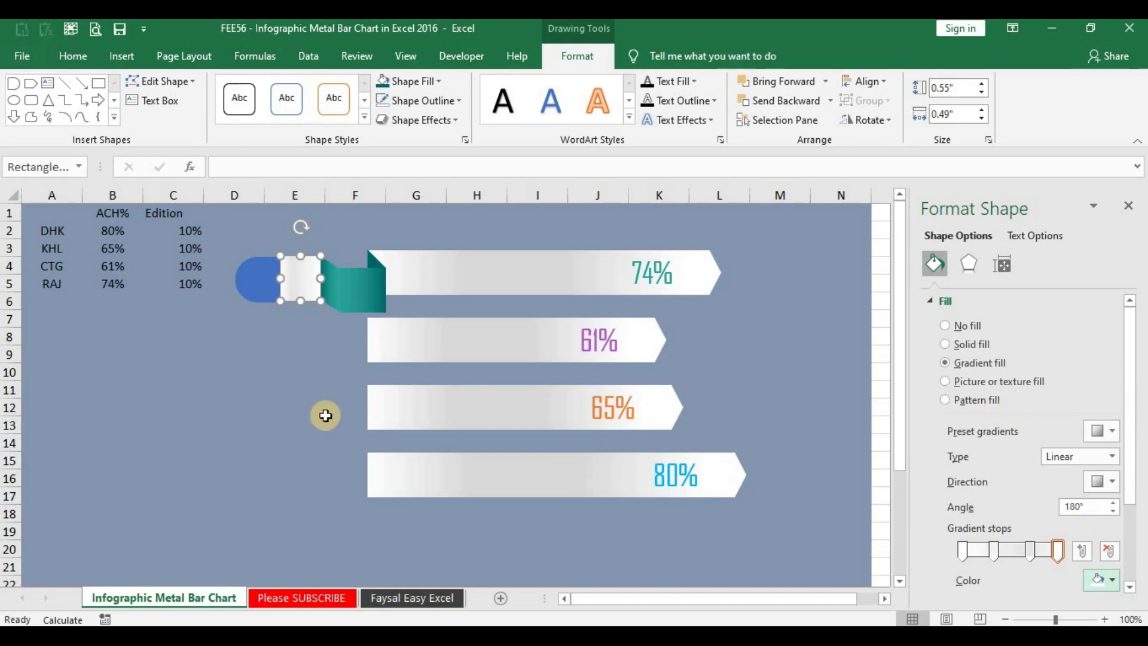
left_click(257, 279)
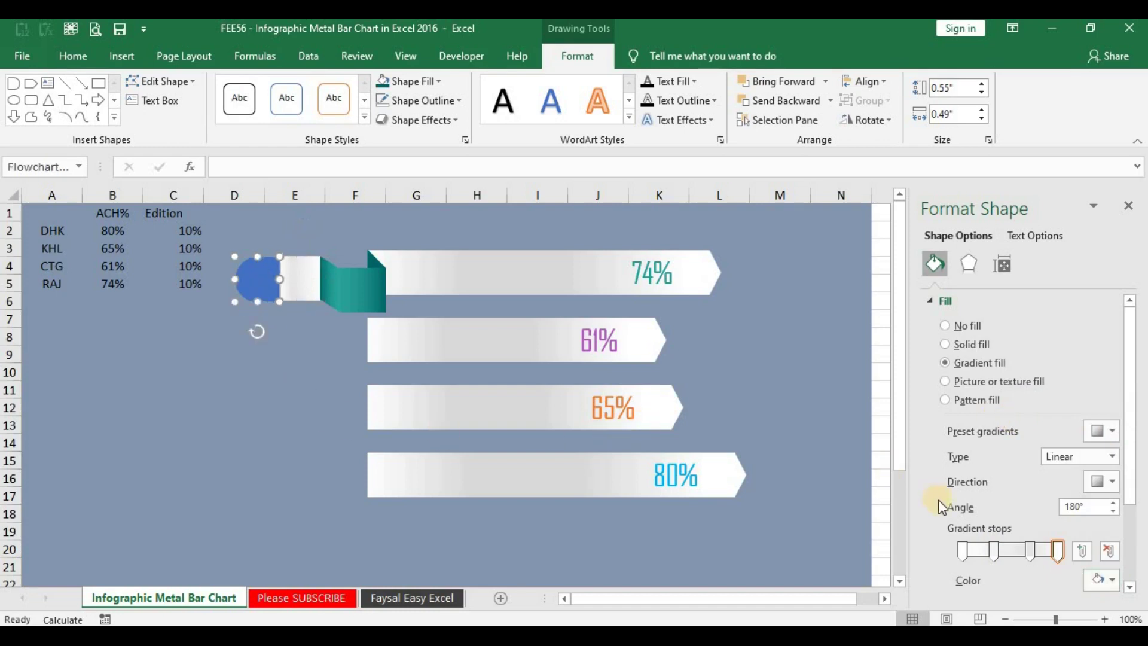
- Switch the blue rounded cap to a gradient fill with no outline
left_click(987, 362)
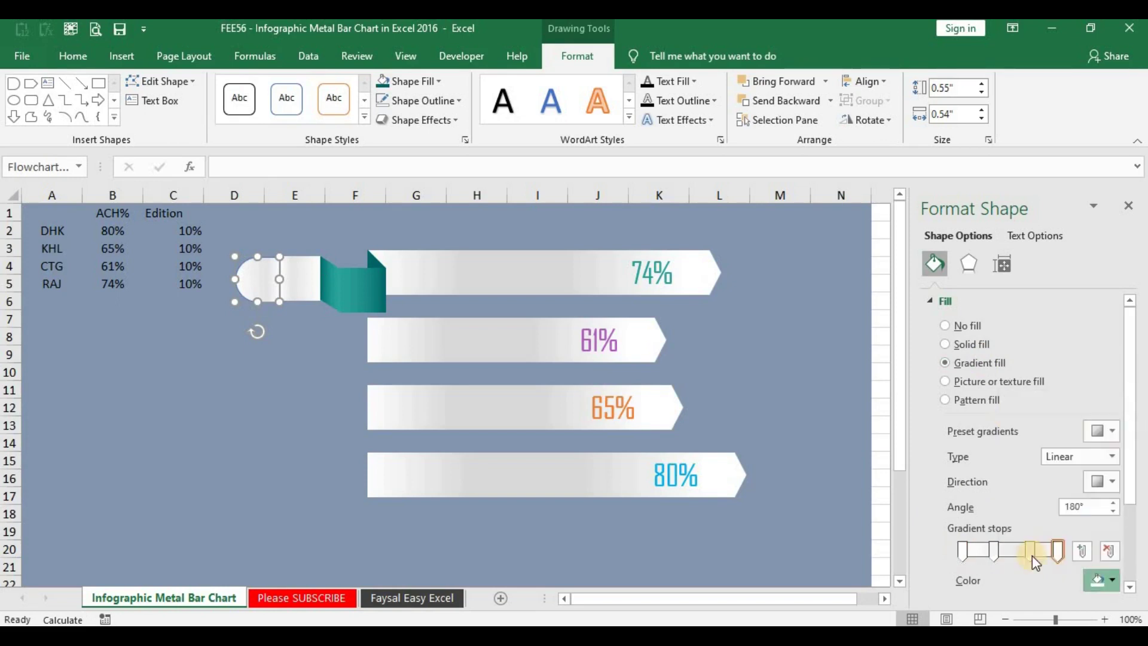
left_click(1030, 550)
left_click(1102, 577)
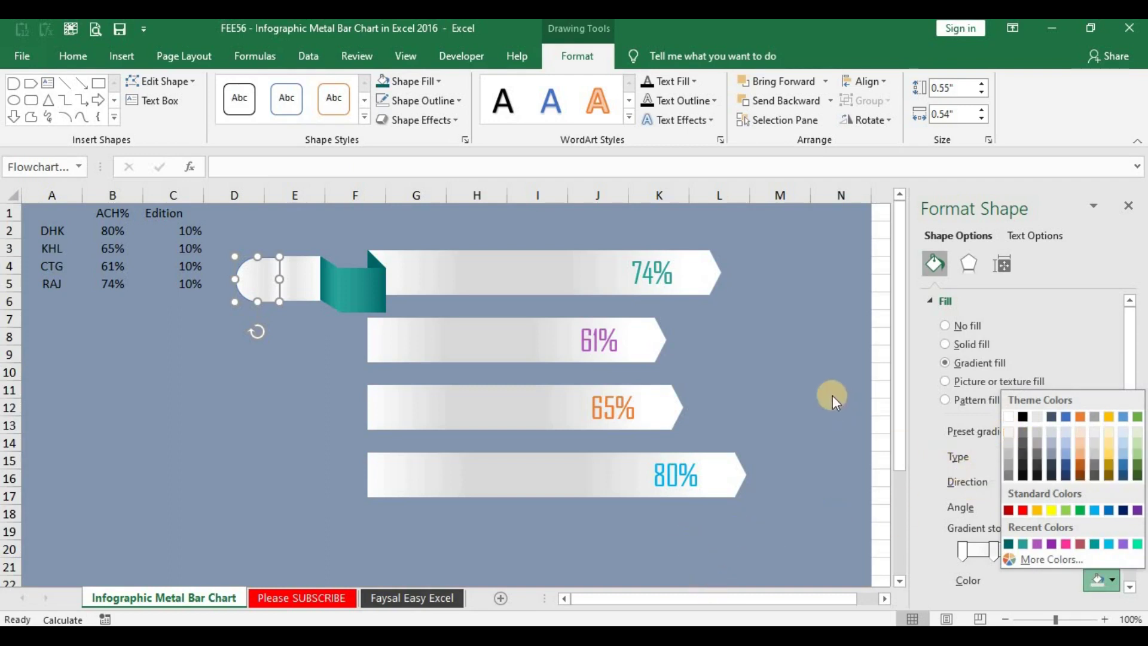
key("Escape")
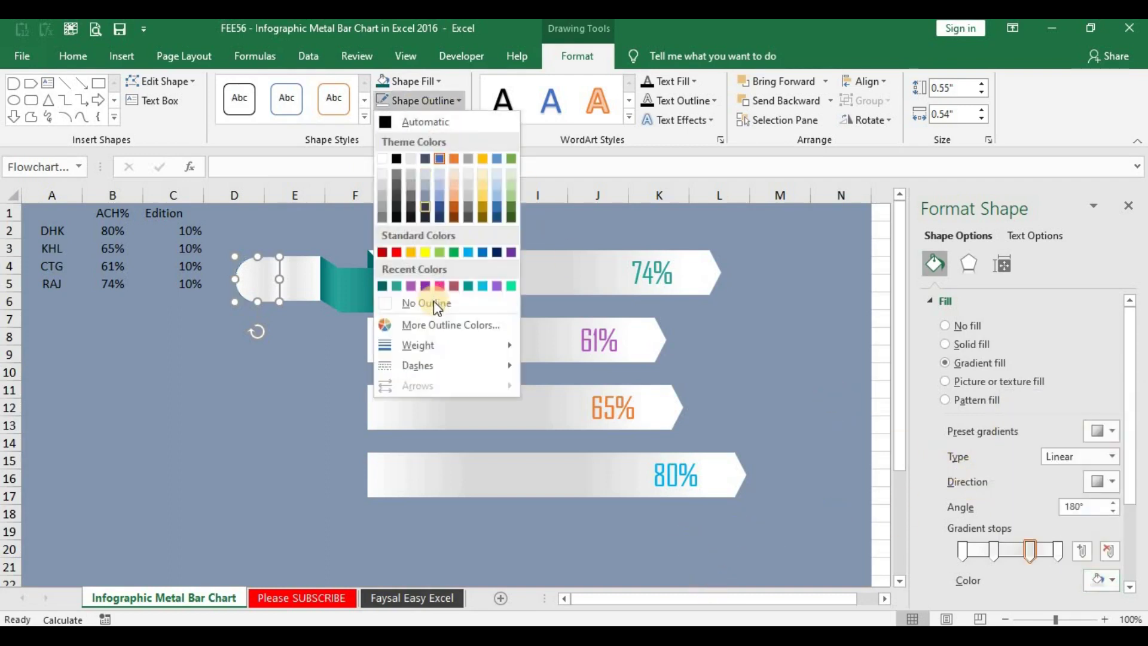
left_click(759, 391)
left_click(658, 353)
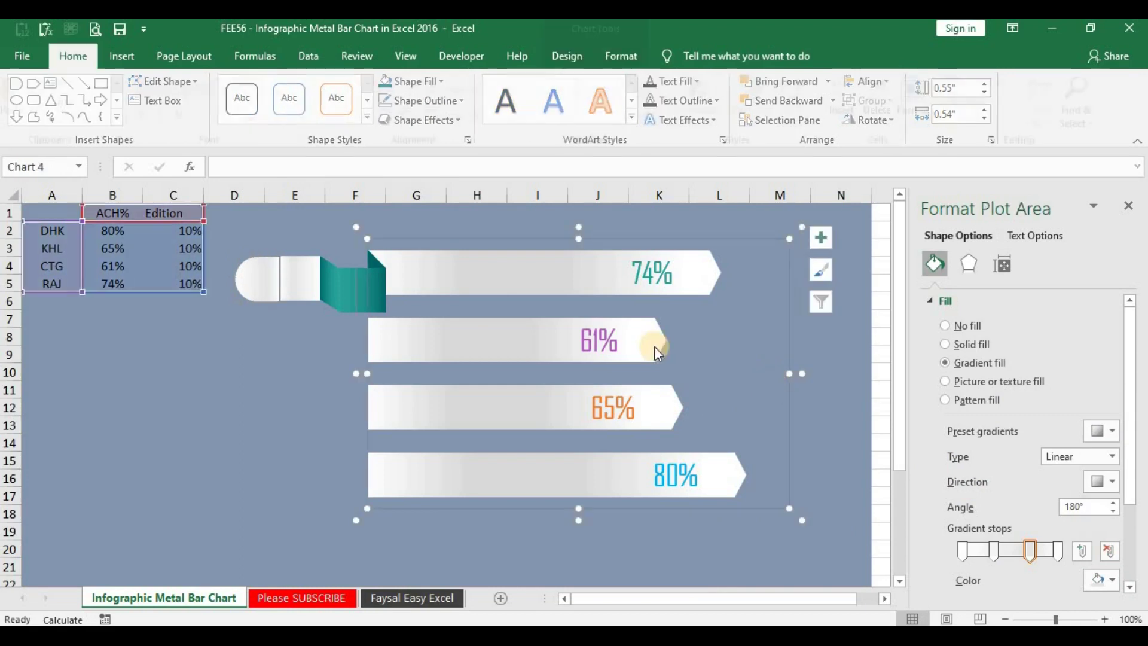
left_click(260, 281)
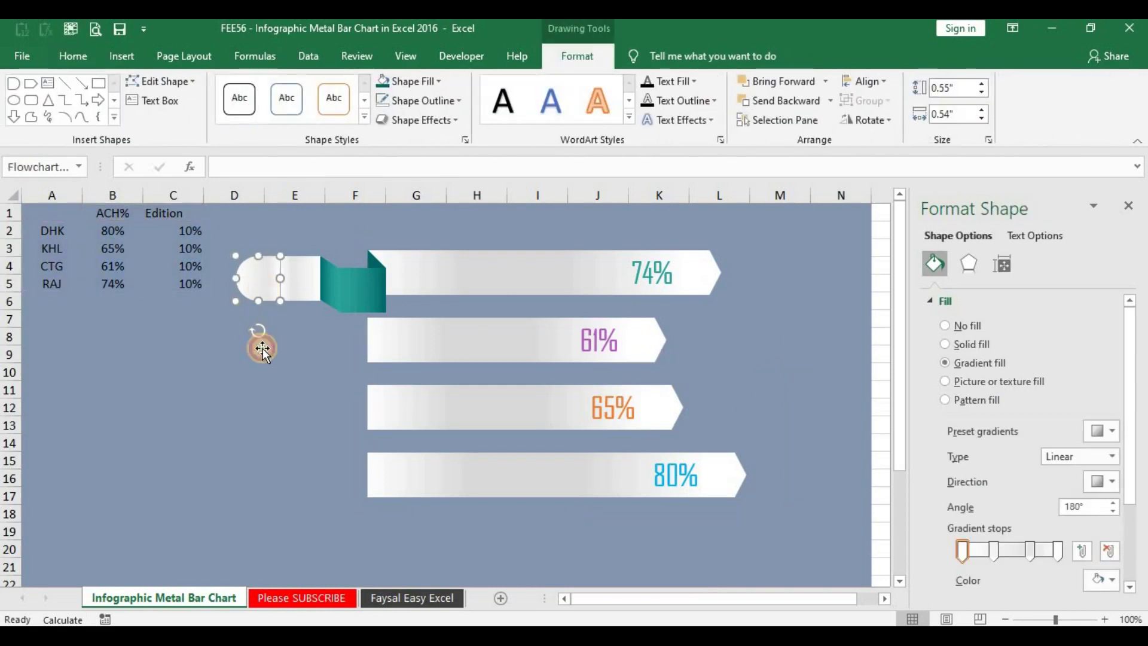
left_click(269, 341)
left_click(272, 294)
left_click(236, 423)
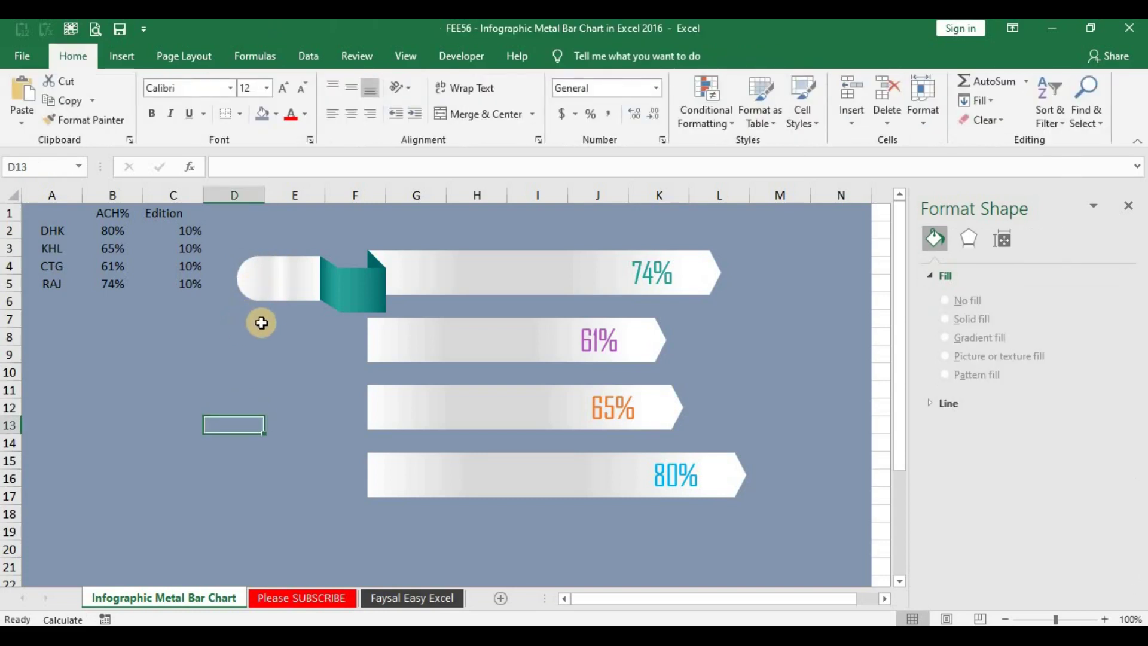
- Set the cap's second gradient stop to a light theme grey for a silver finish
left_click(260, 291)
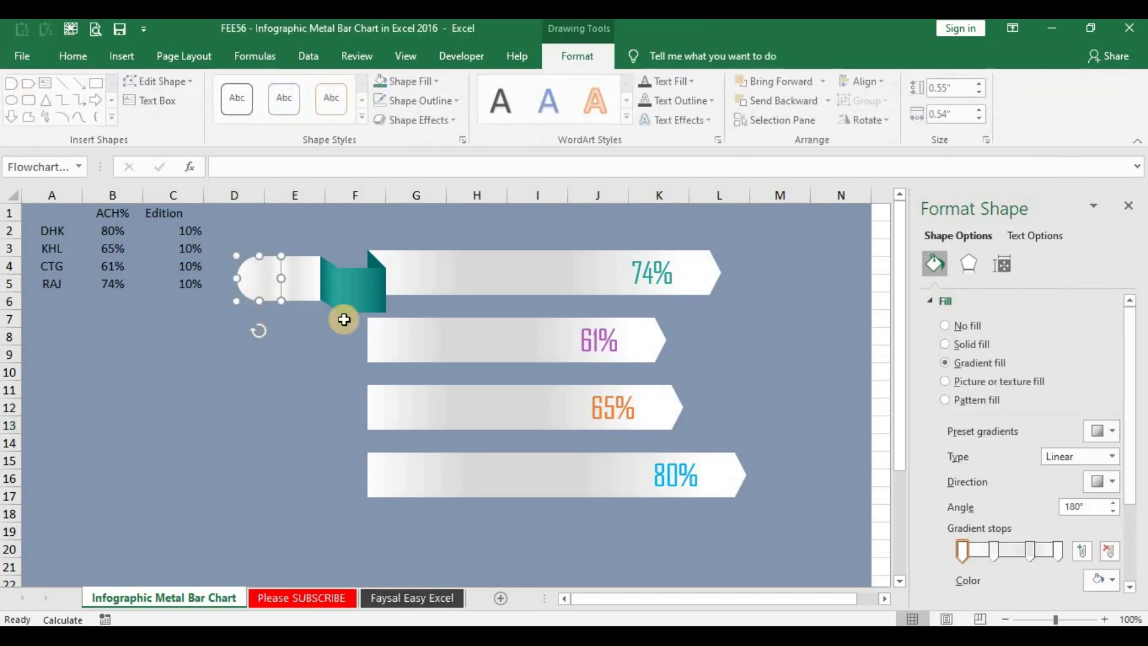
left_click(997, 549)
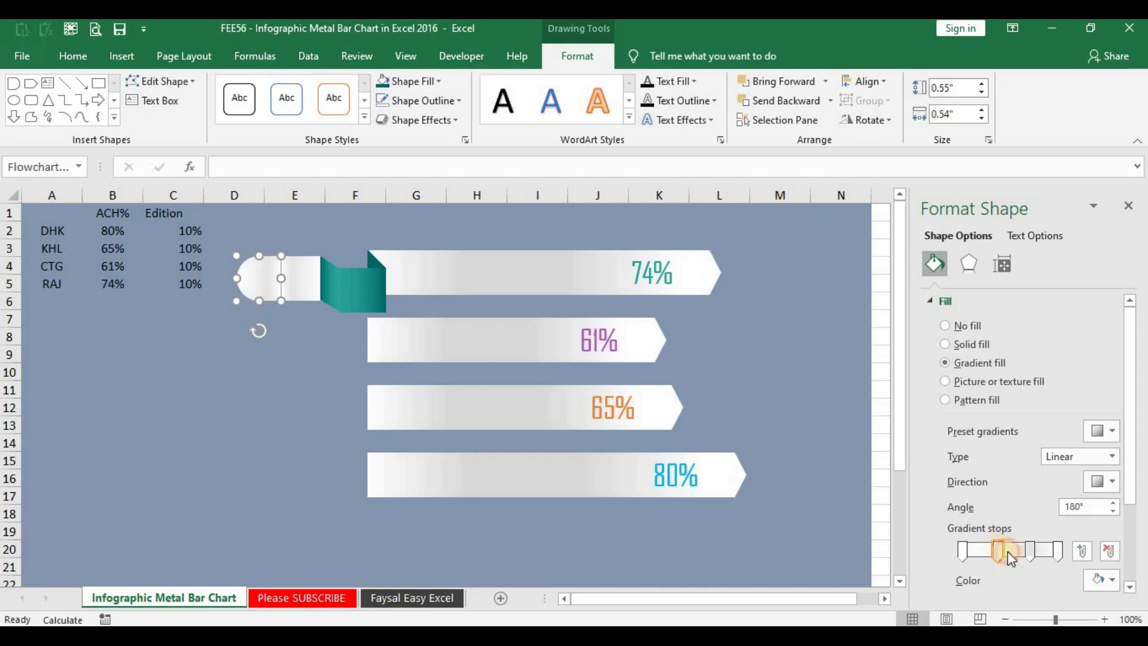
left_click(1103, 580)
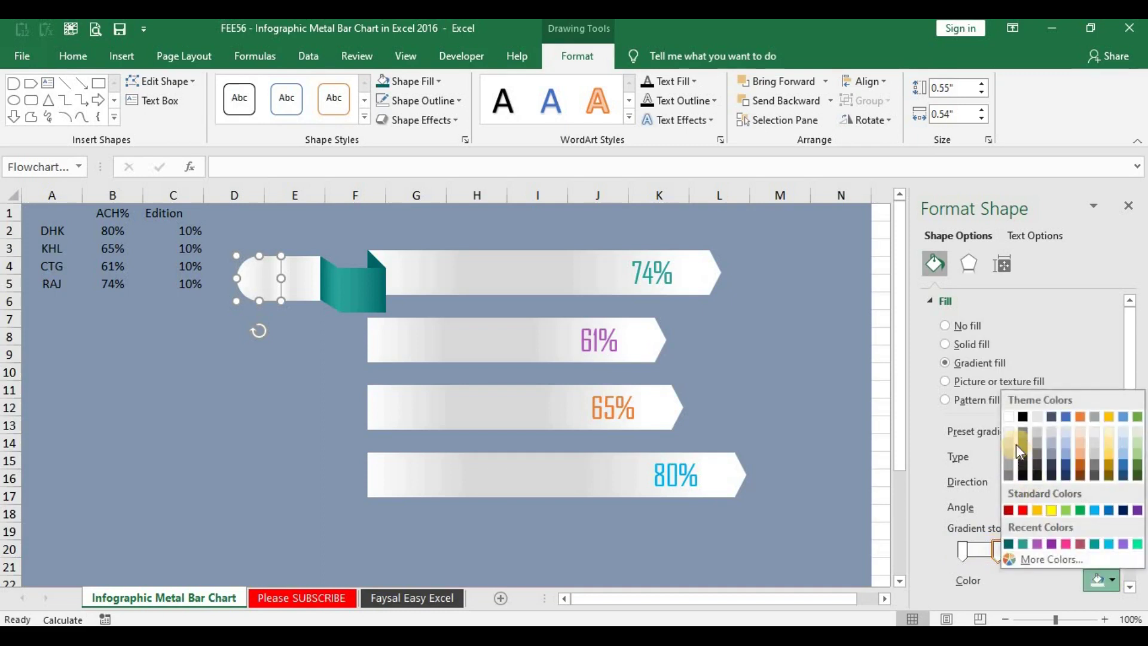
left_click(1010, 444)
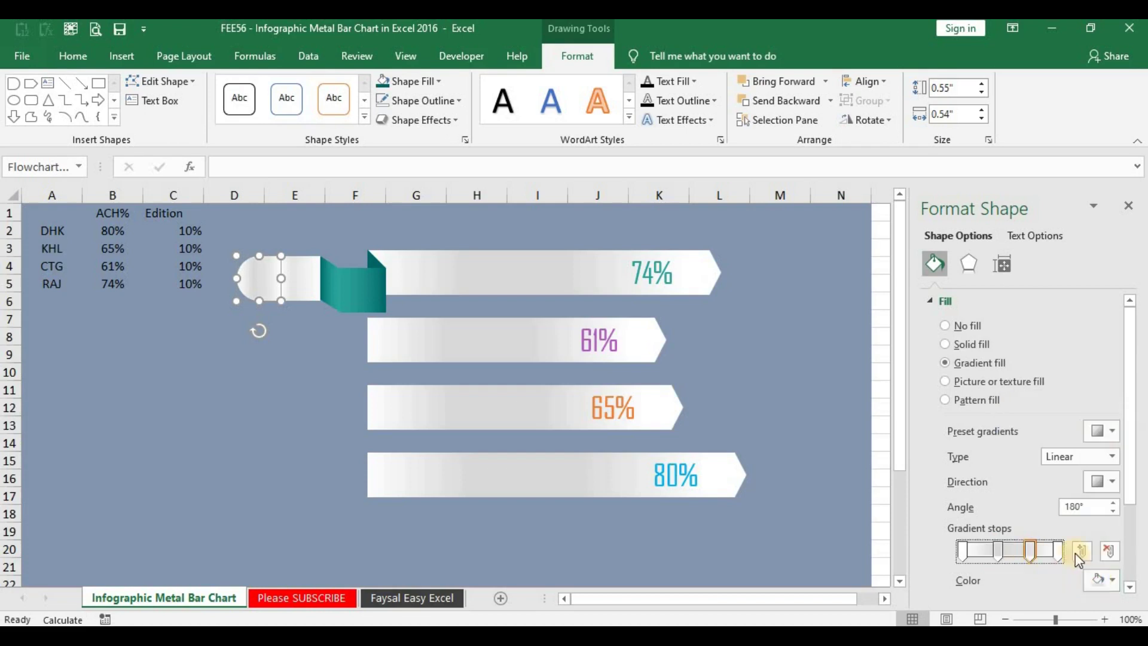
left_click(1103, 579)
left_click(1013, 444)
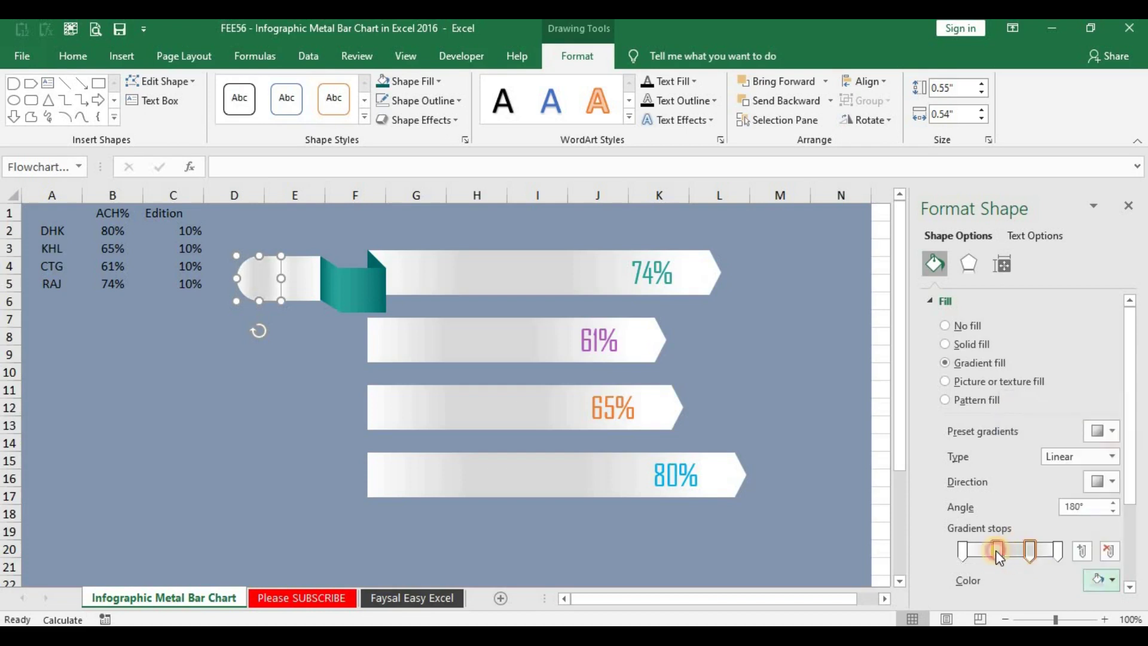
left_click(996, 550)
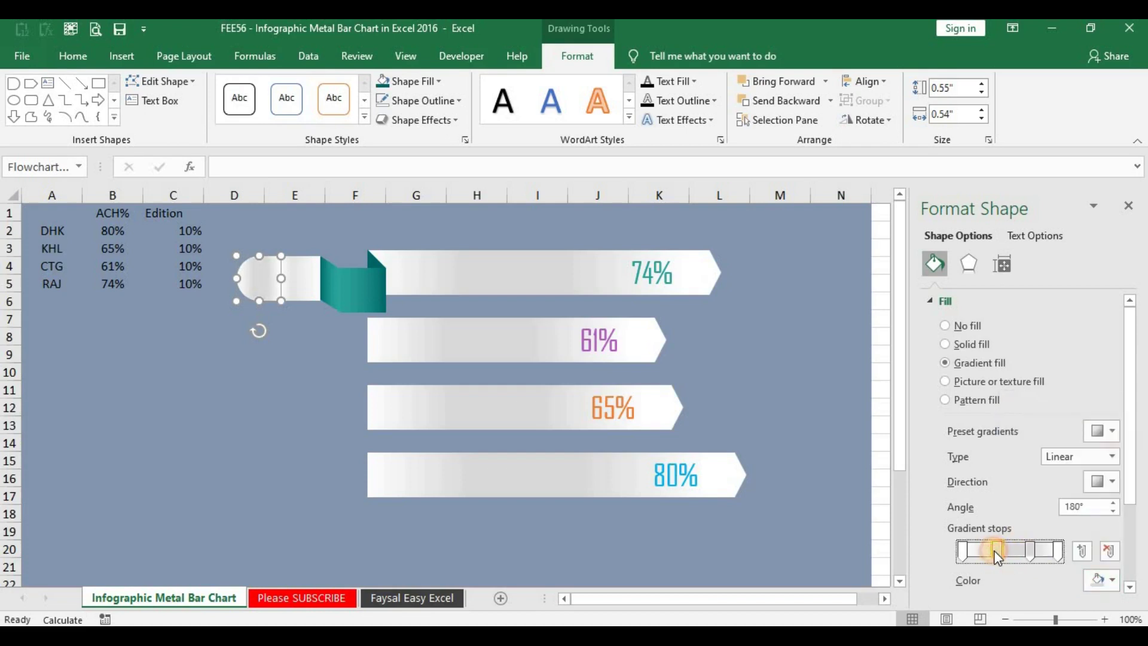
left_click(738, 550)
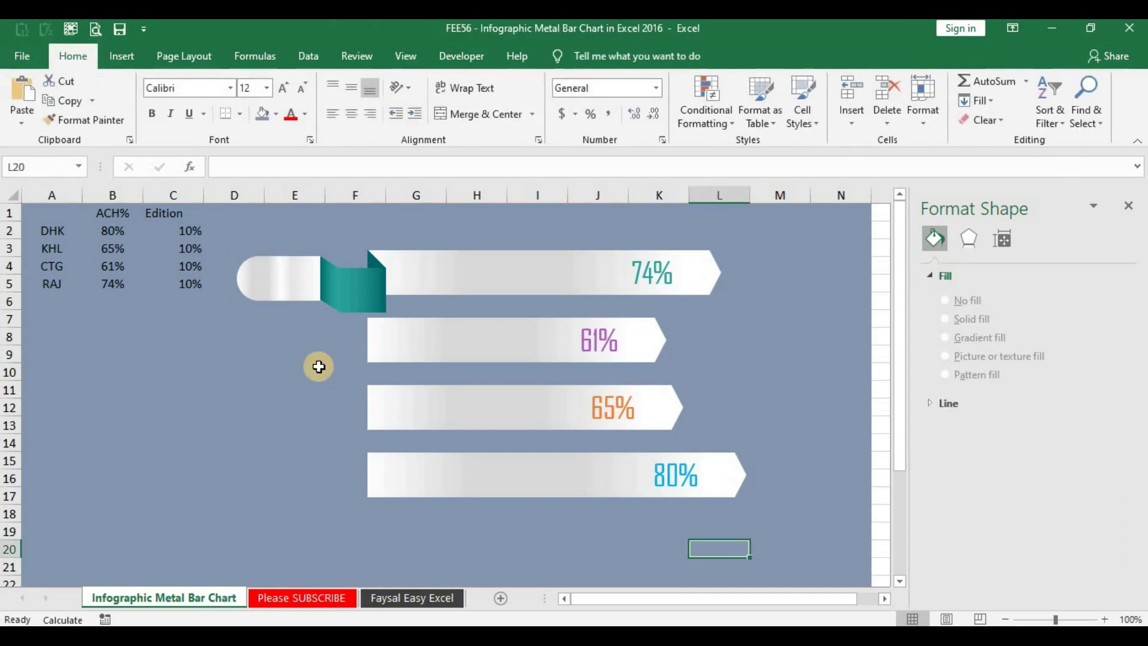
- Draw a small oval rivet on the top bar's silver left cap
left_click(129, 56)
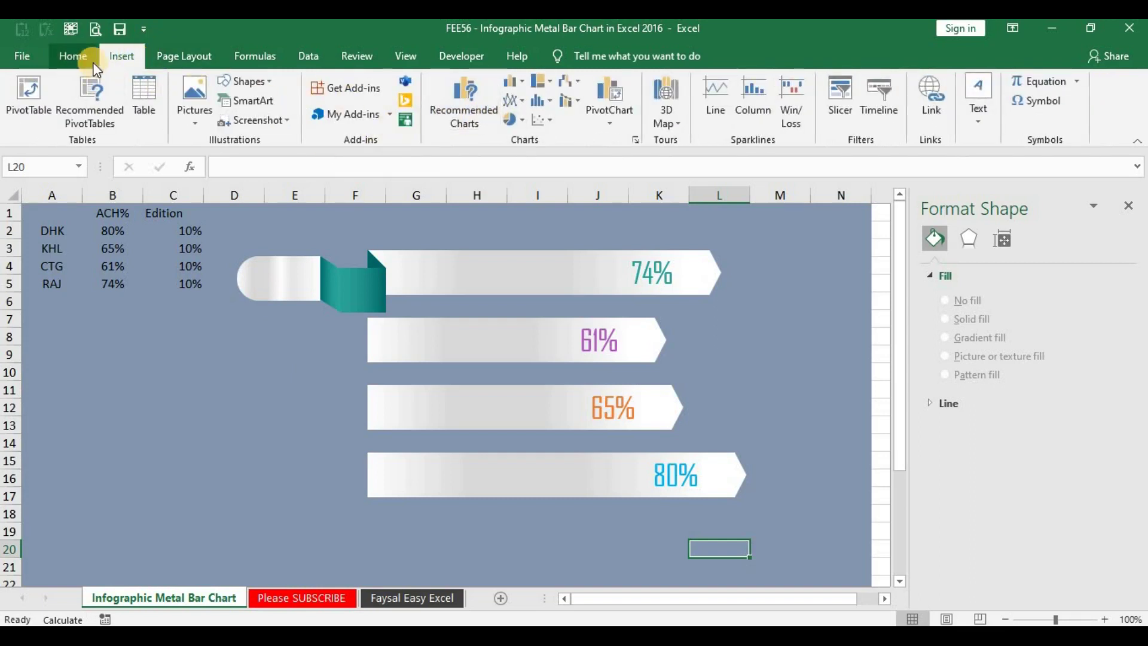
left_click(238, 84)
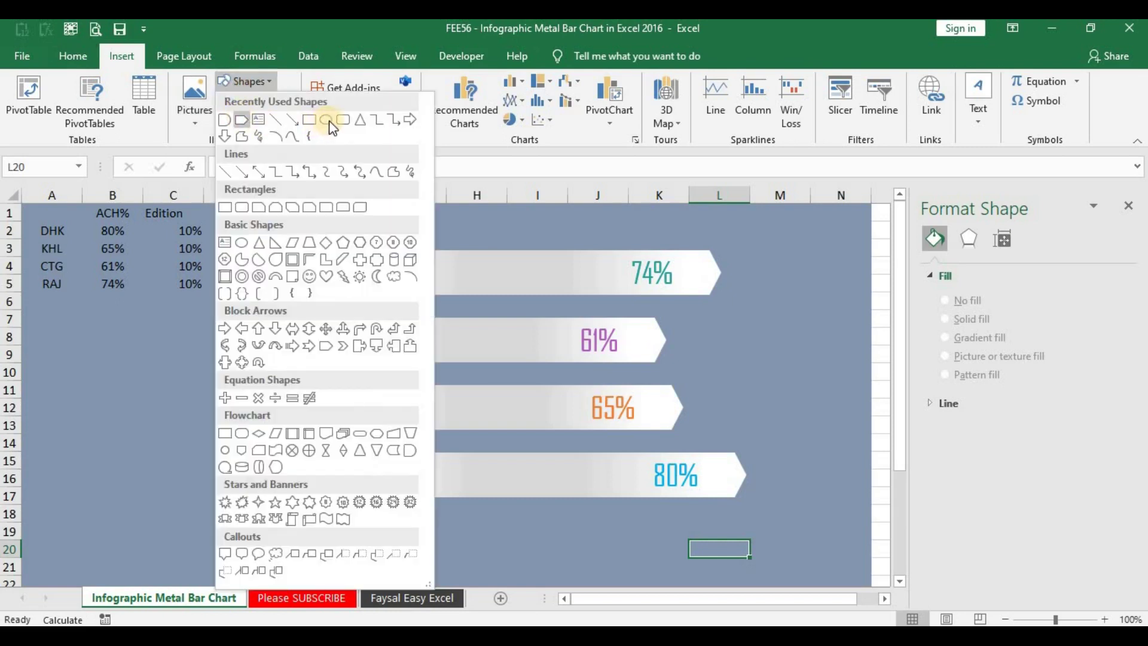
left_click(288, 265)
left_click_drag(259, 275, 269, 277)
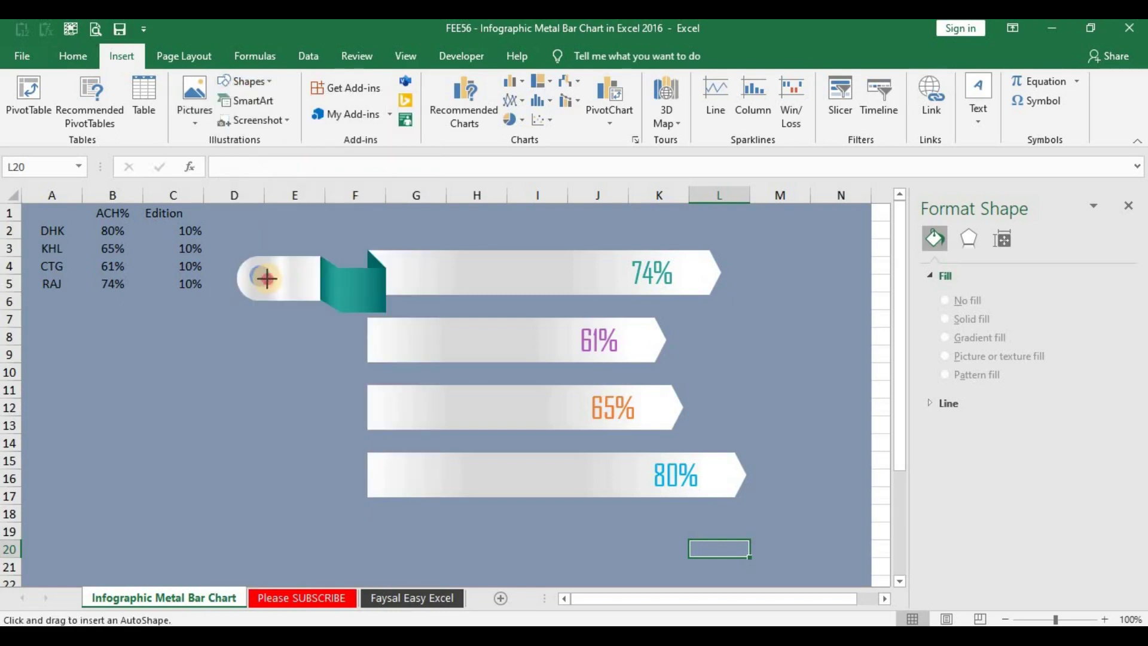
left_click_drag(269, 277, 262, 278)
left_click(261, 278)
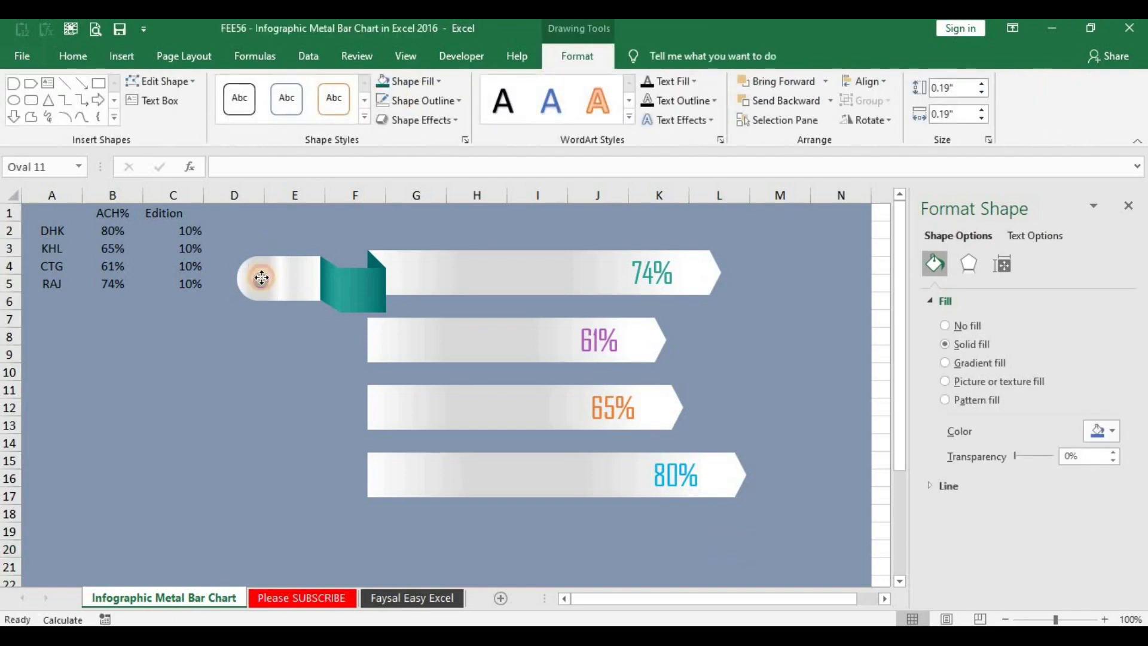
- Fill the rivet circle with a mid grey instead of blue
left_click(440, 122)
mouse_move(429, 152)
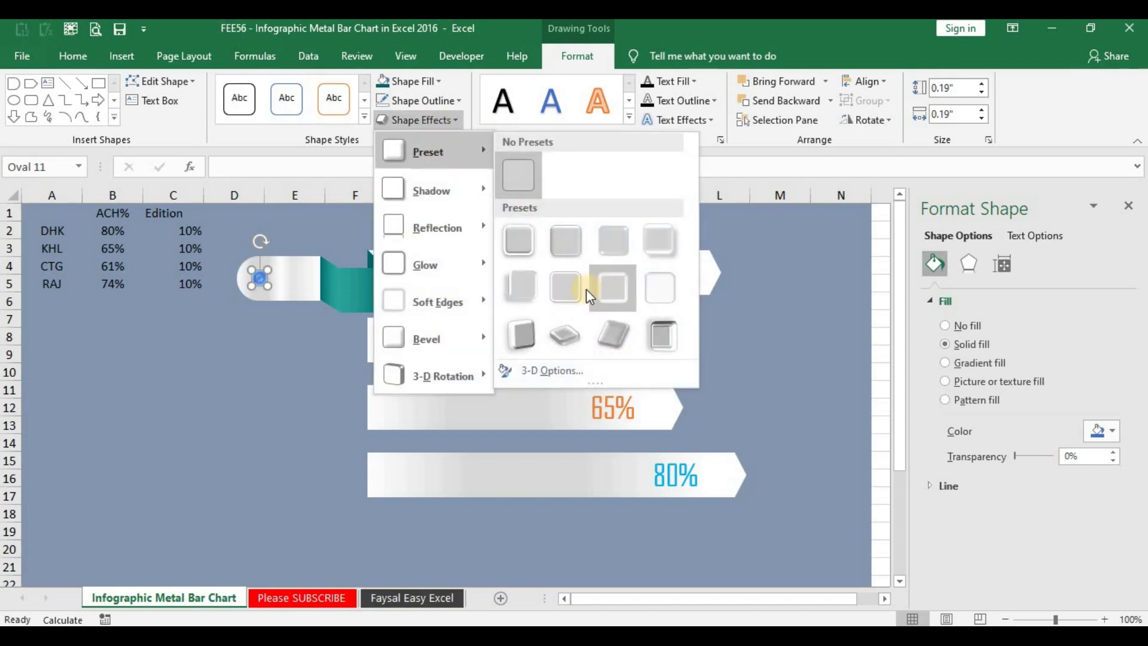
left_click(463, 118)
left_click(430, 85)
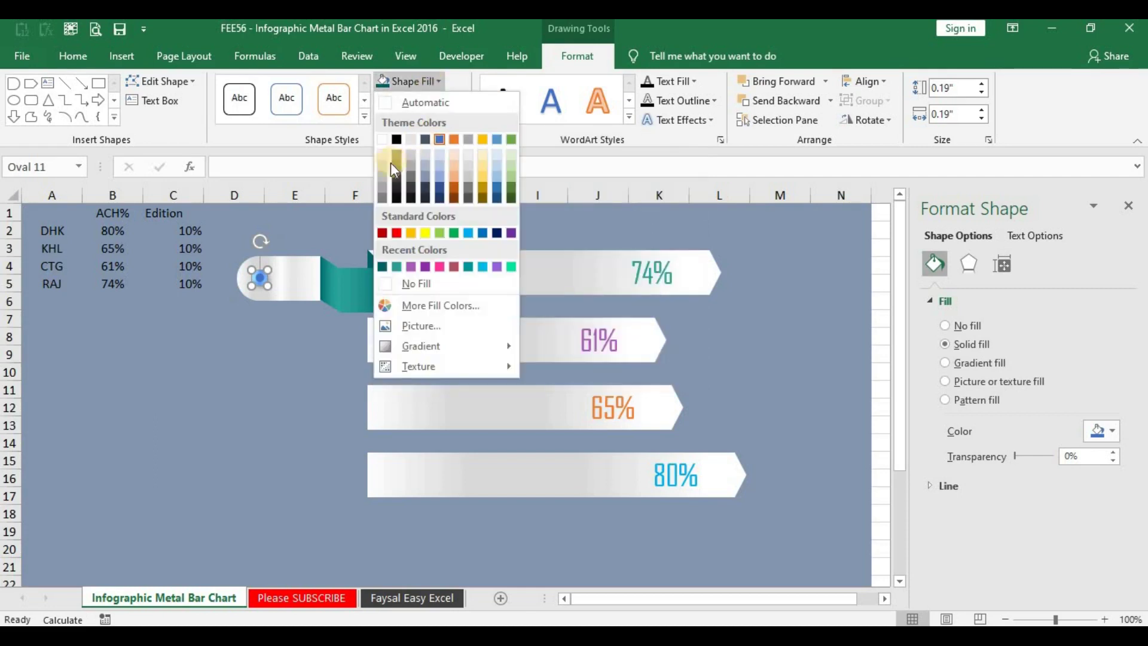
left_click(384, 194)
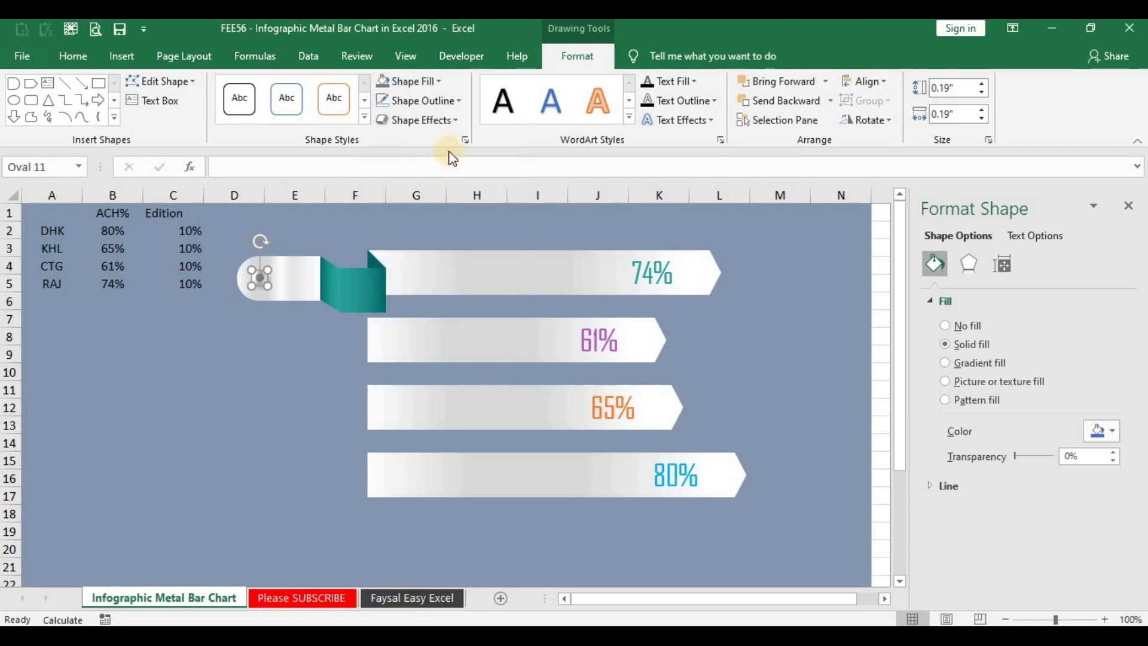
- Select the rivet, silver cap, connector square and teal fold pieces and group them into Group 12
left_click(283, 355)
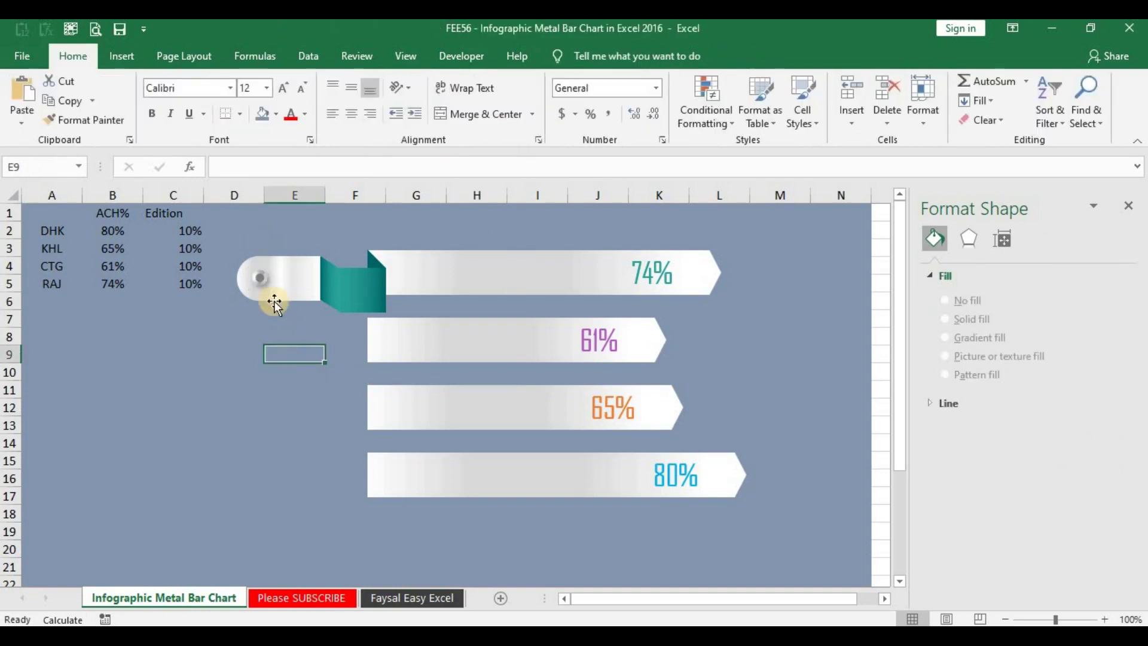
left_click(263, 283)
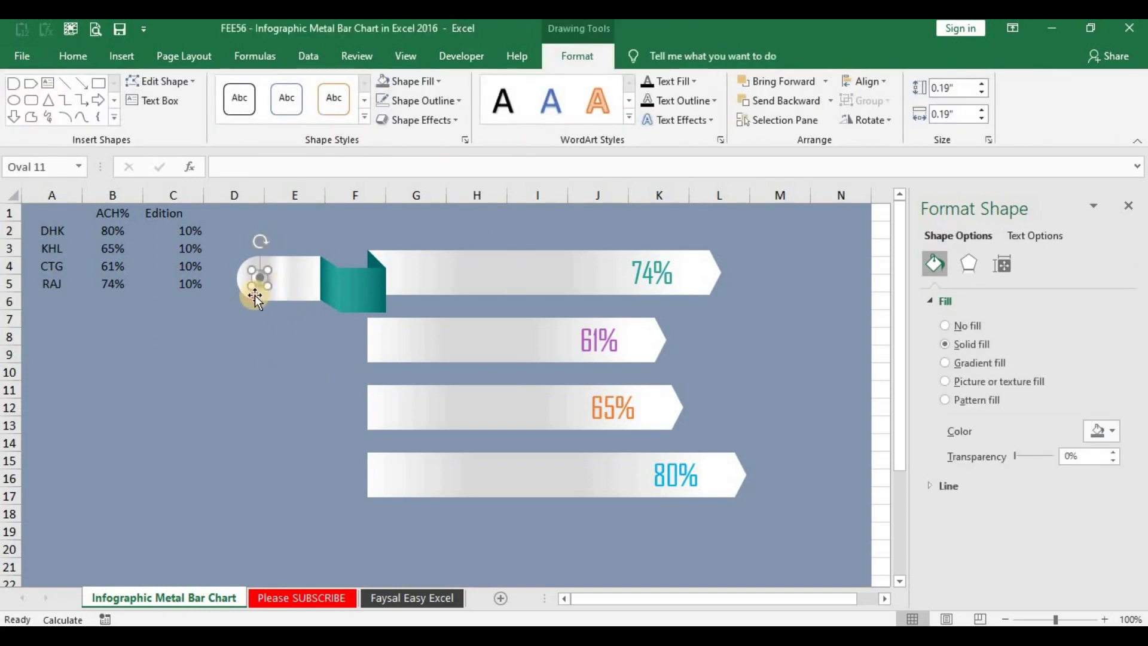
left_click(303, 272, "shift")
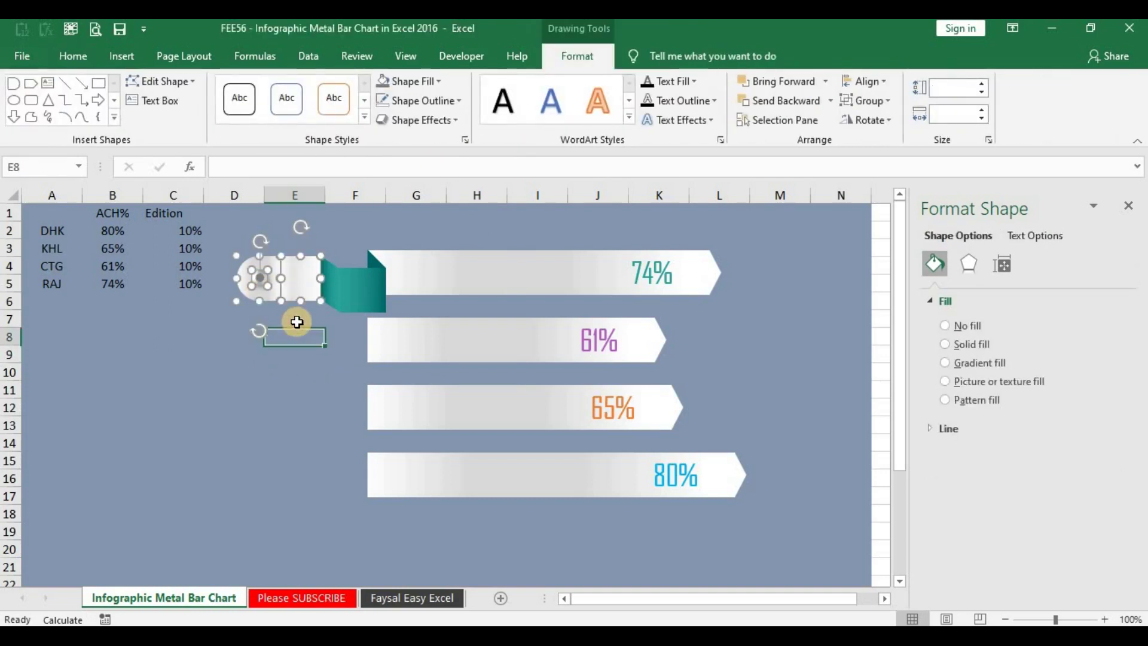
key("Escape")
left_click(265, 287)
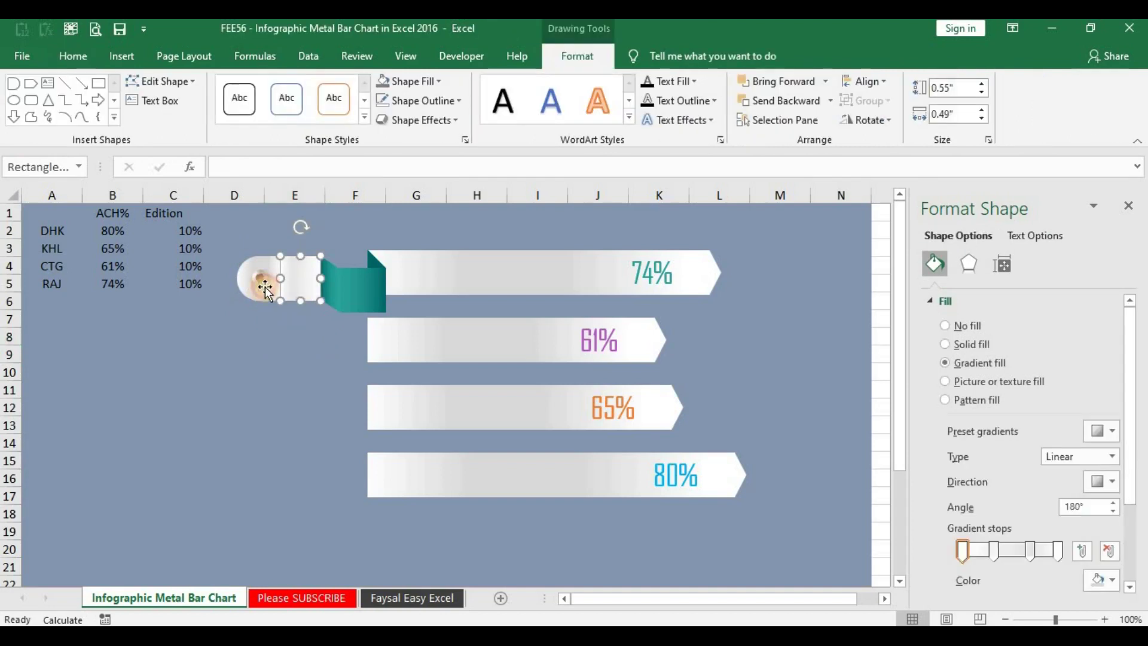
left_click(266, 287, "shift")
left_click(329, 282, "shift")
left_click(370, 290, "shift")
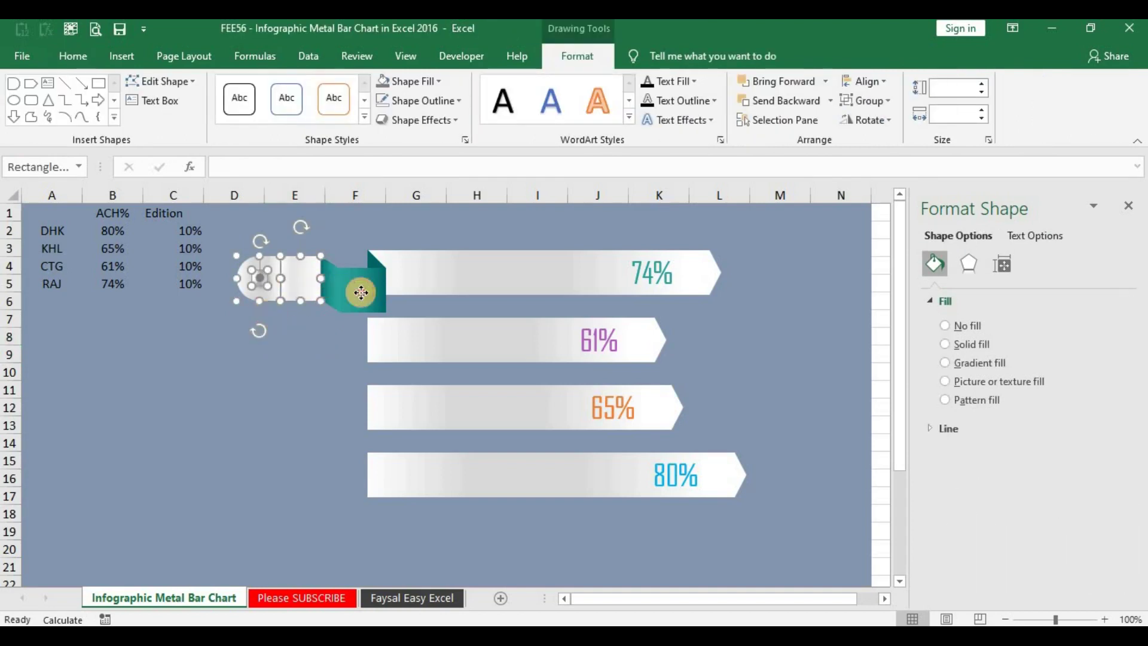
left_click(372, 259, "shift")
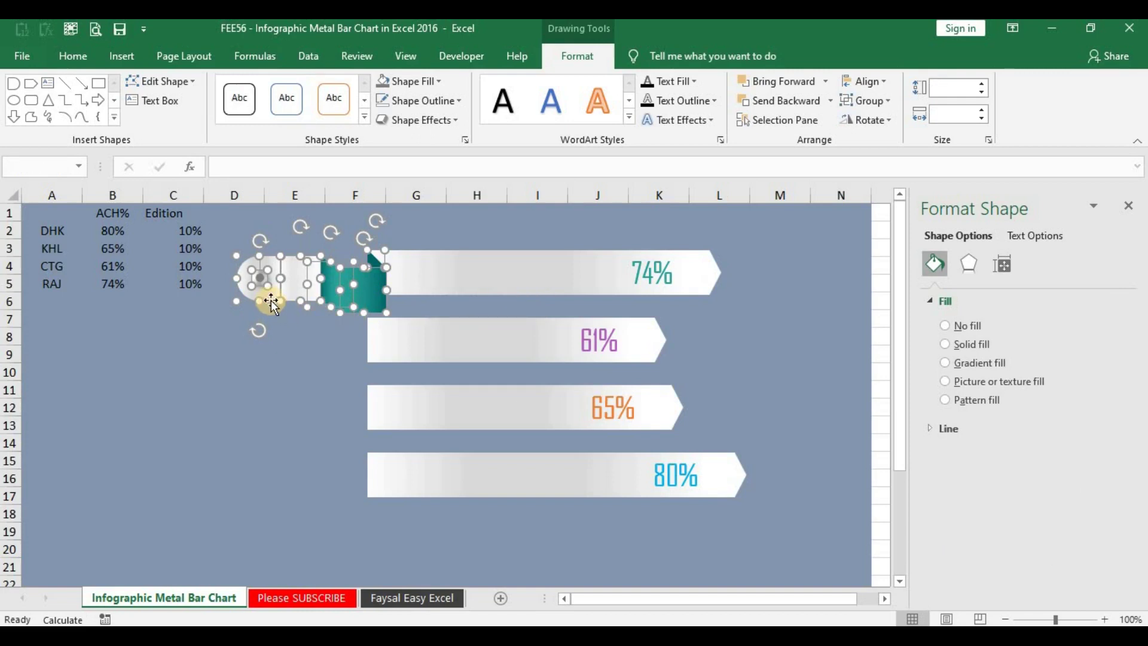
right_click(272, 303)
mouse_move(340, 397)
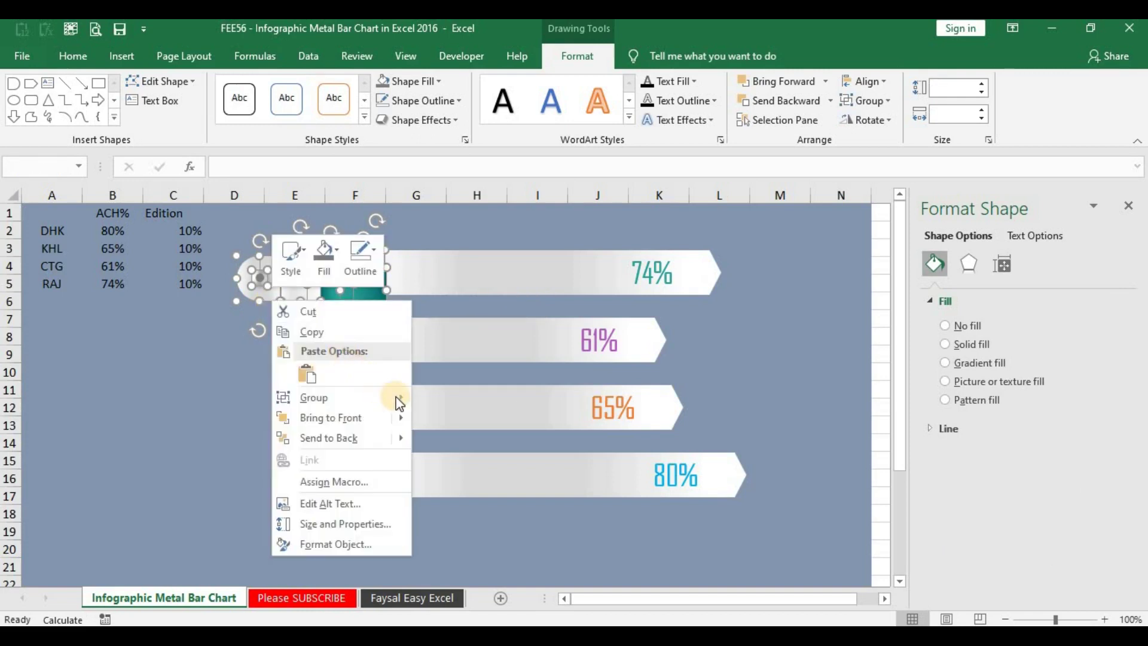
left_click(452, 399)
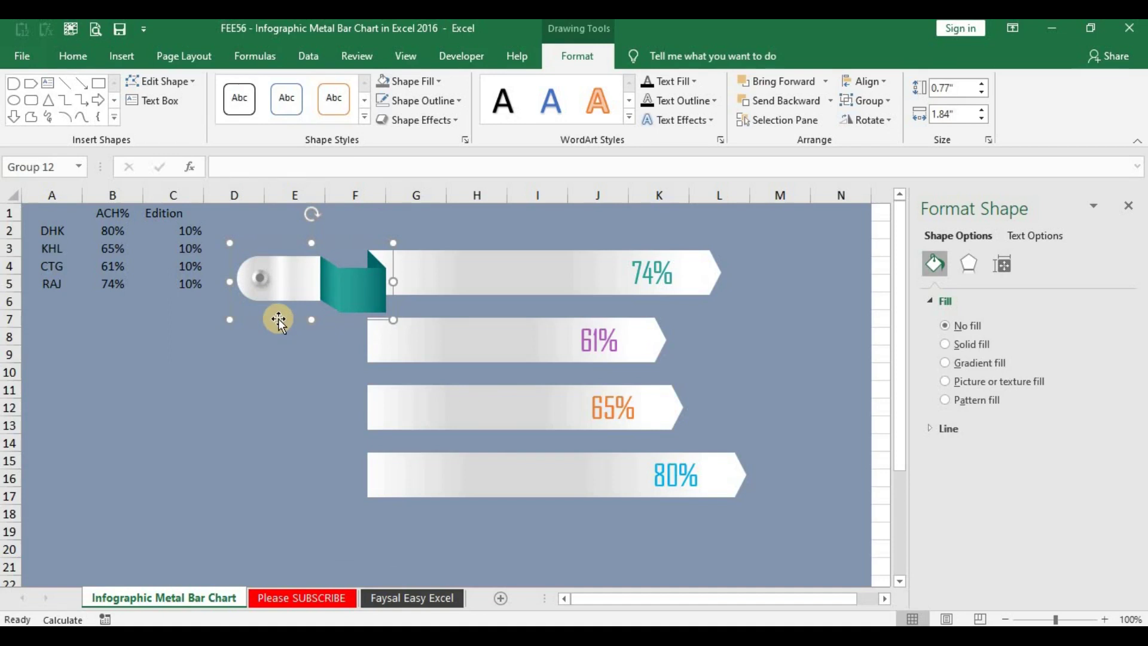
- Duplicate the silver-and-teal tag group onto the 61%, 65% and 80% bars
left_click_drag(278, 318, 277, 383)
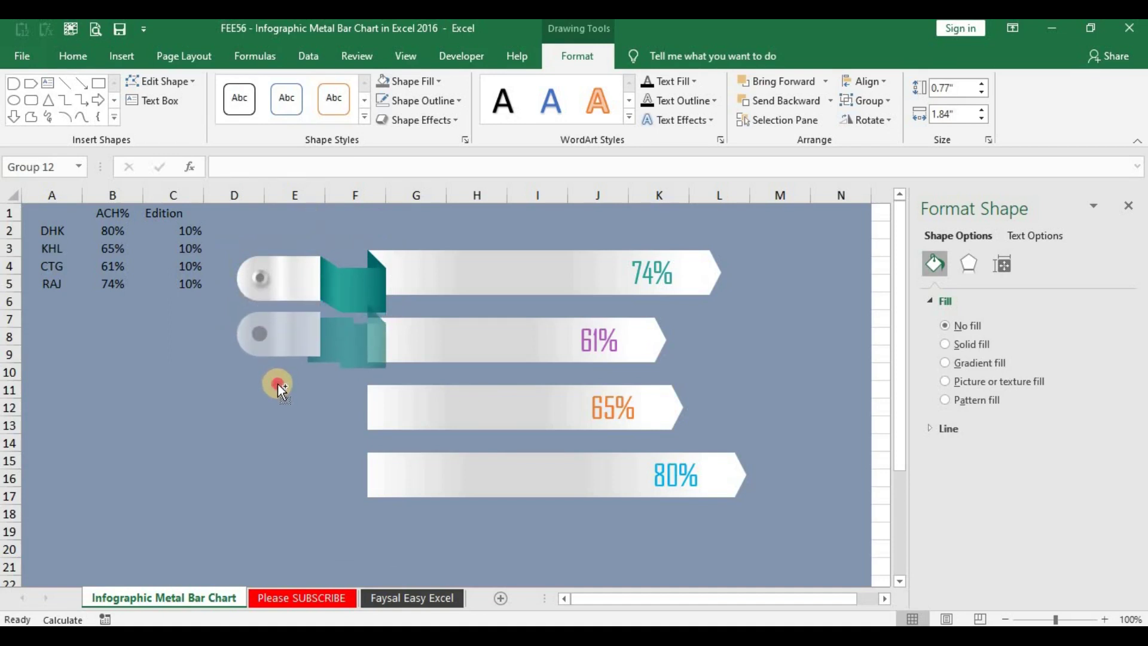
left_click_drag(277, 382, 278, 386)
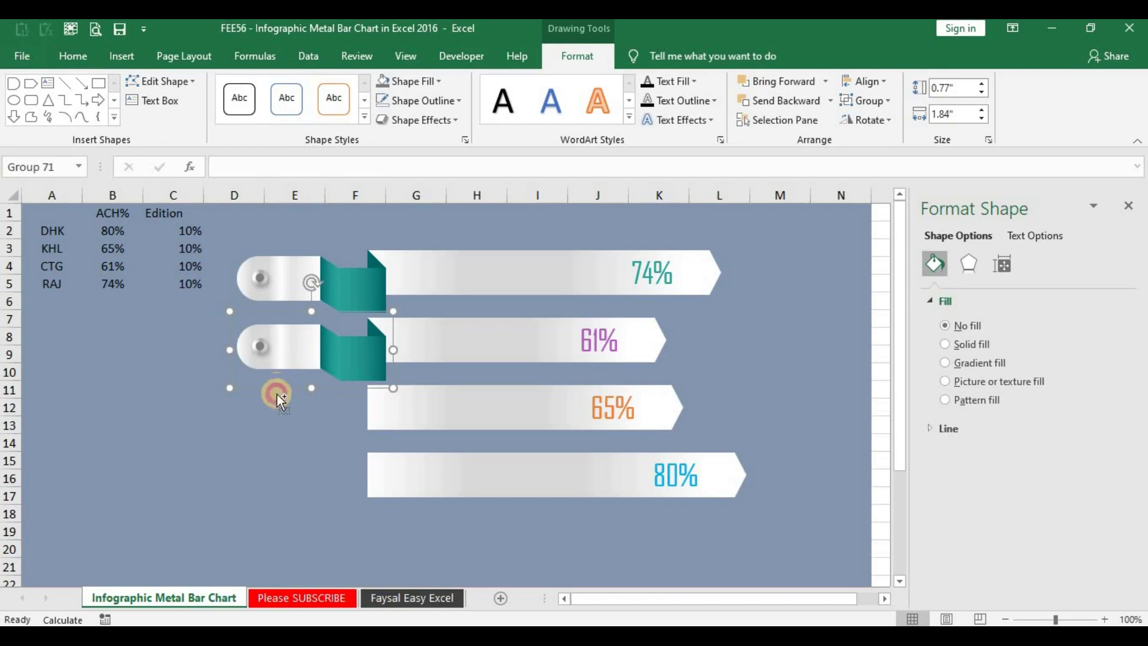
left_click_drag(277, 394, 272, 454)
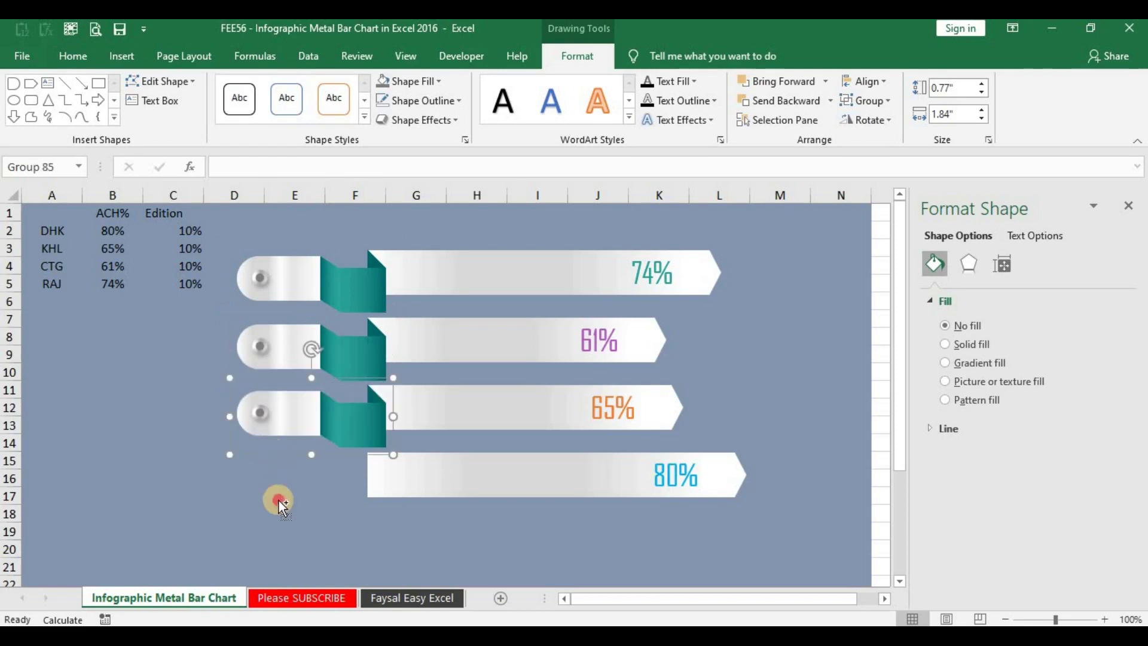
left_click_drag(278, 501, 278, 521)
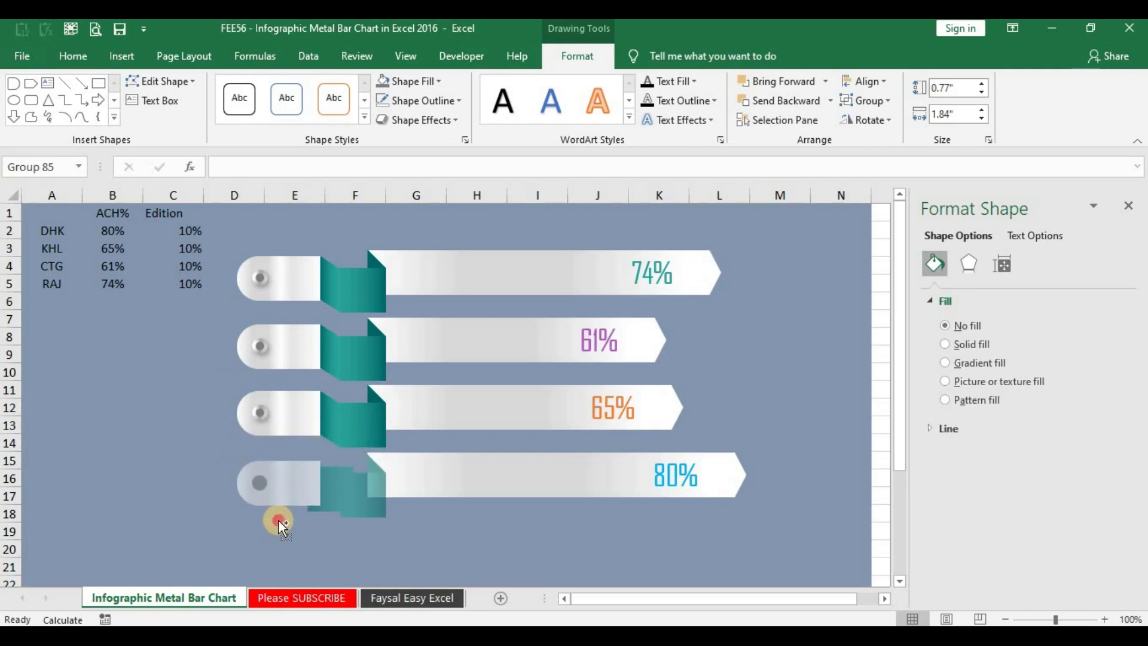
left_click_drag(278, 521, 280, 519)
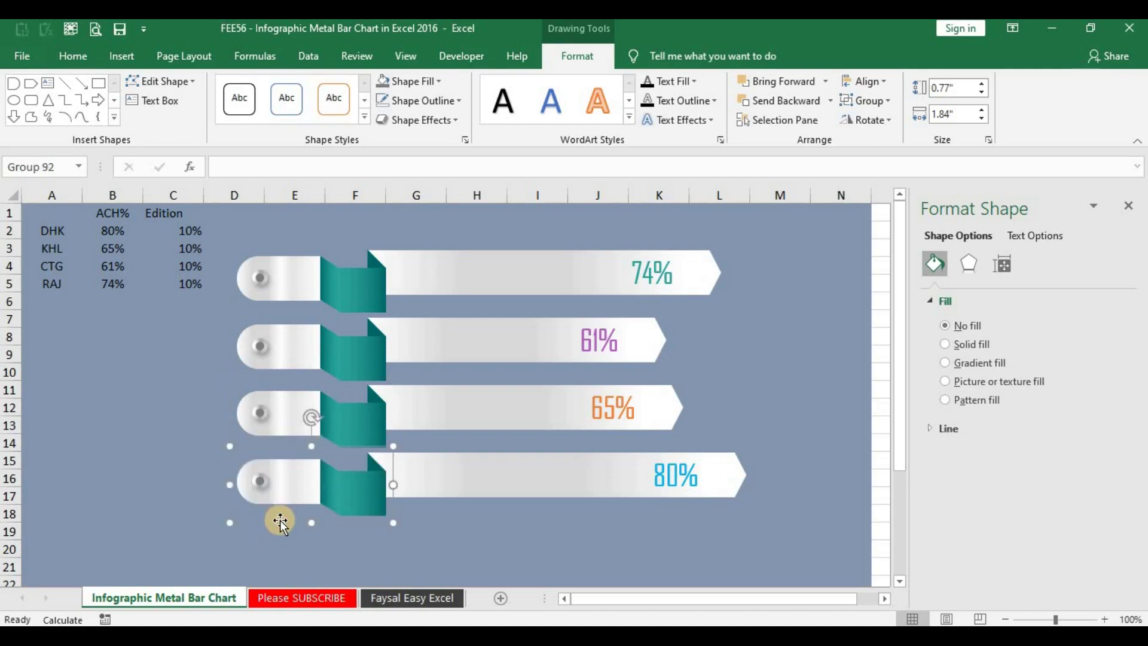
left_click(501, 533)
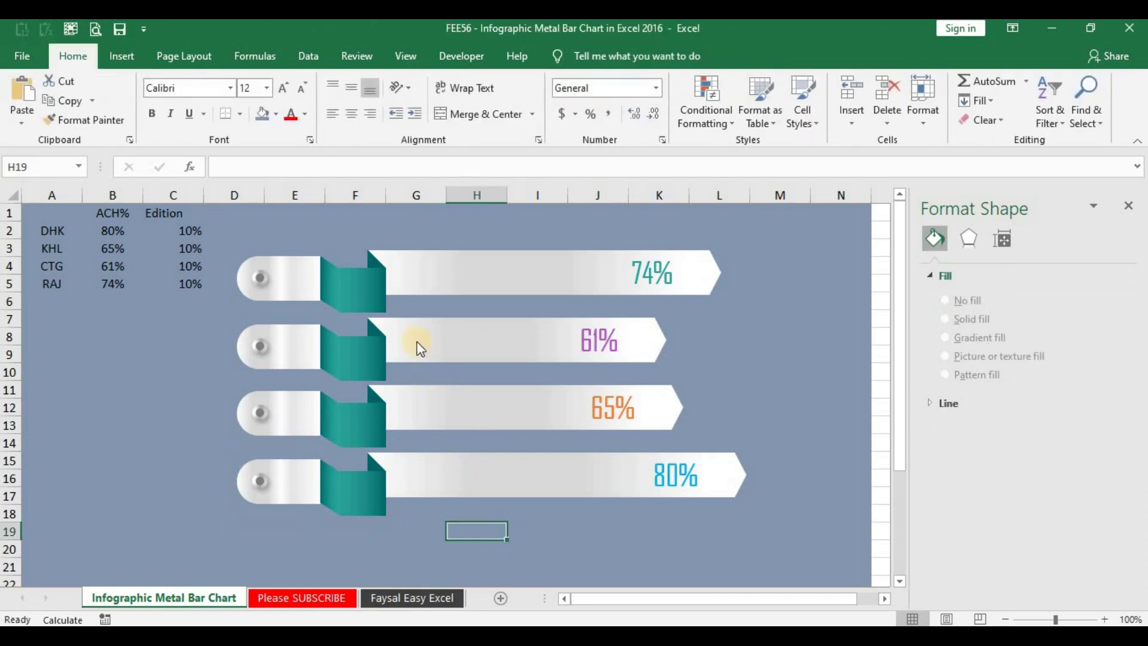
- Ungroup the 61% bar's tag and fill its small fold triangle purple
left_click(371, 345)
right_click(374, 349)
mouse_move(416, 447)
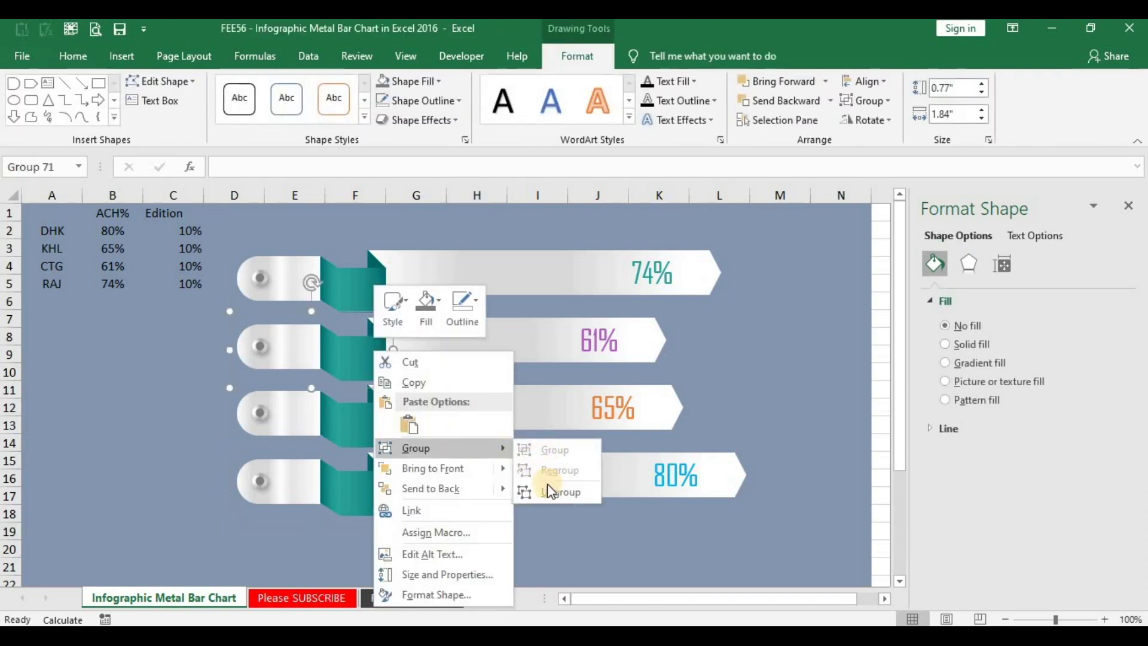
left_click(560, 491)
left_click(512, 555)
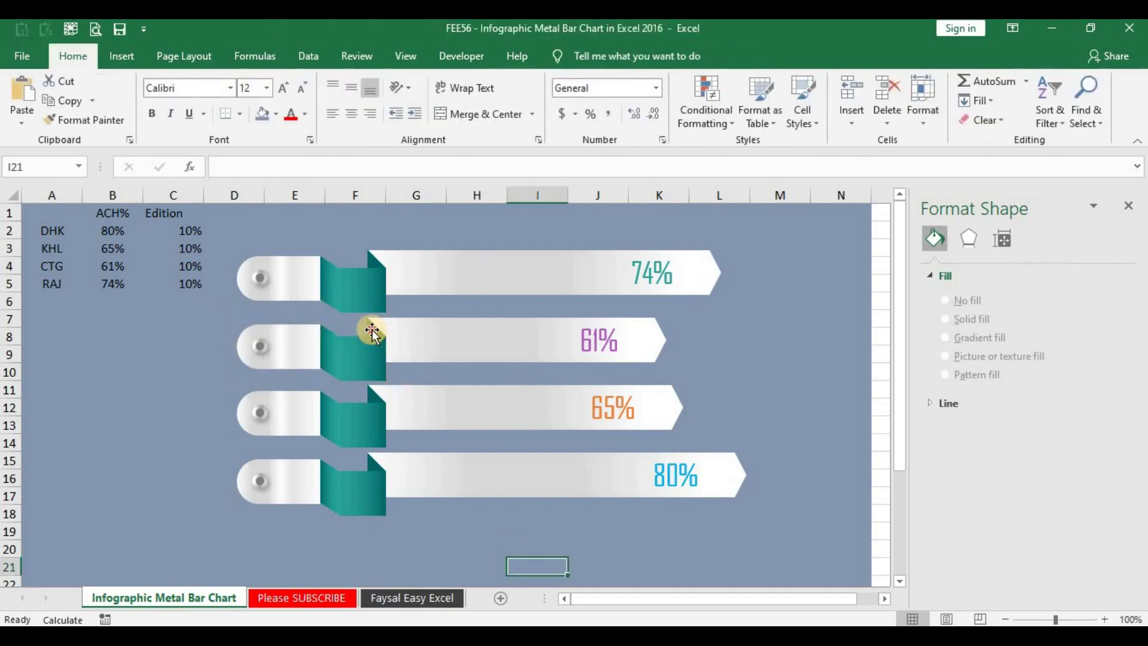
left_click(372, 332)
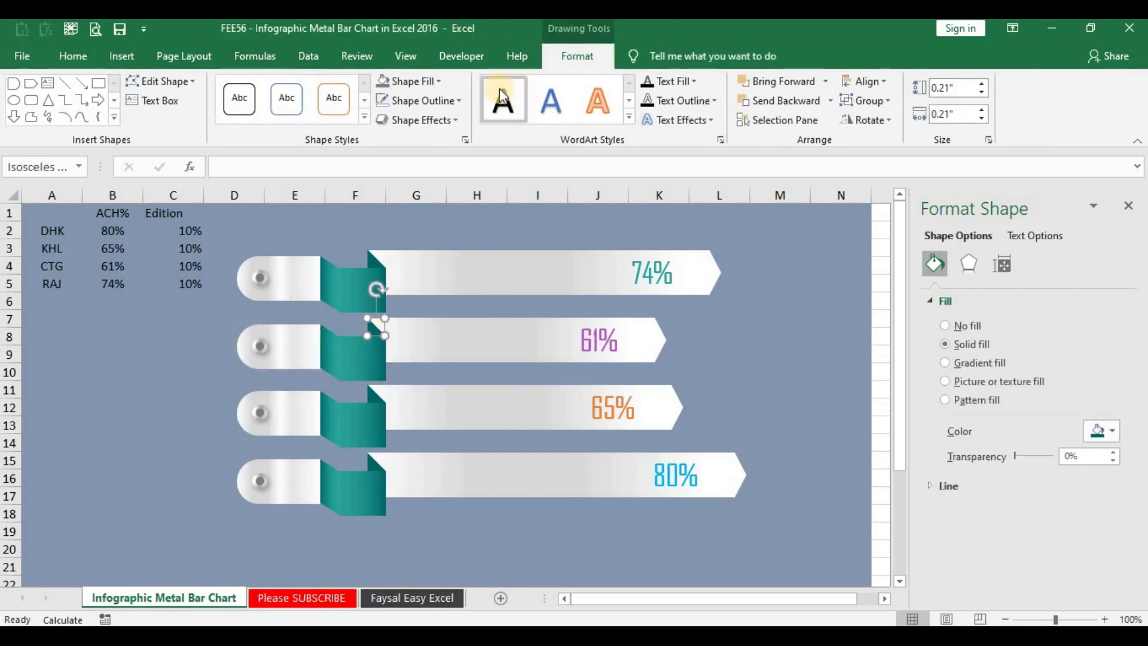
left_click(438, 82)
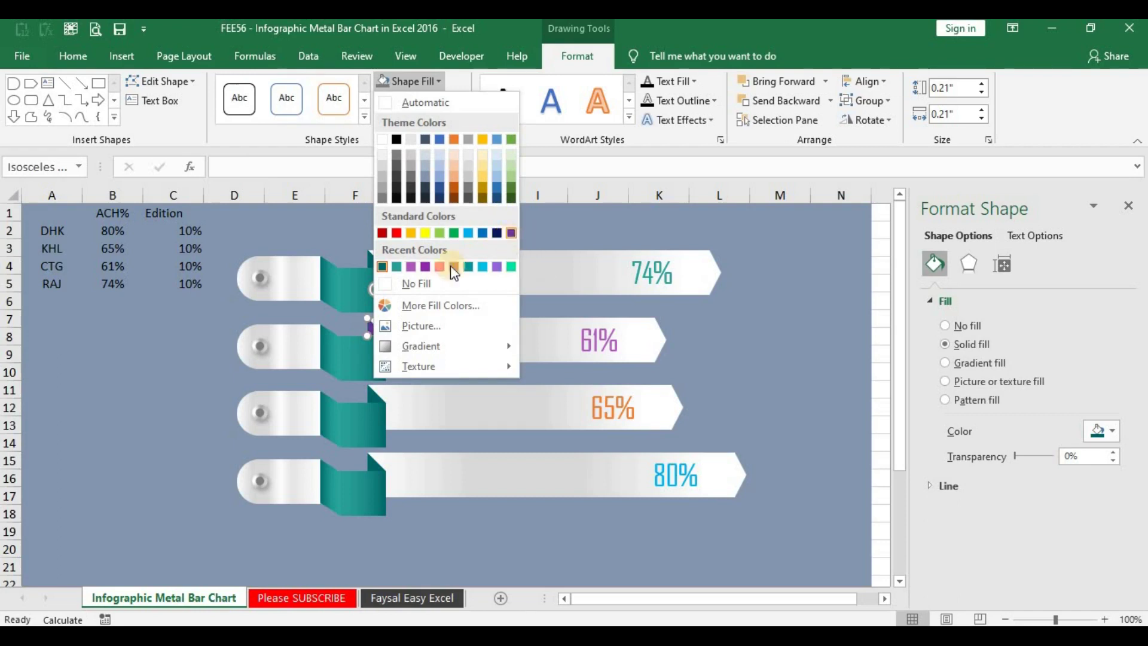
left_click(425, 267)
- Give the fold's square a purple to light purple gradient
left_click(376, 349)
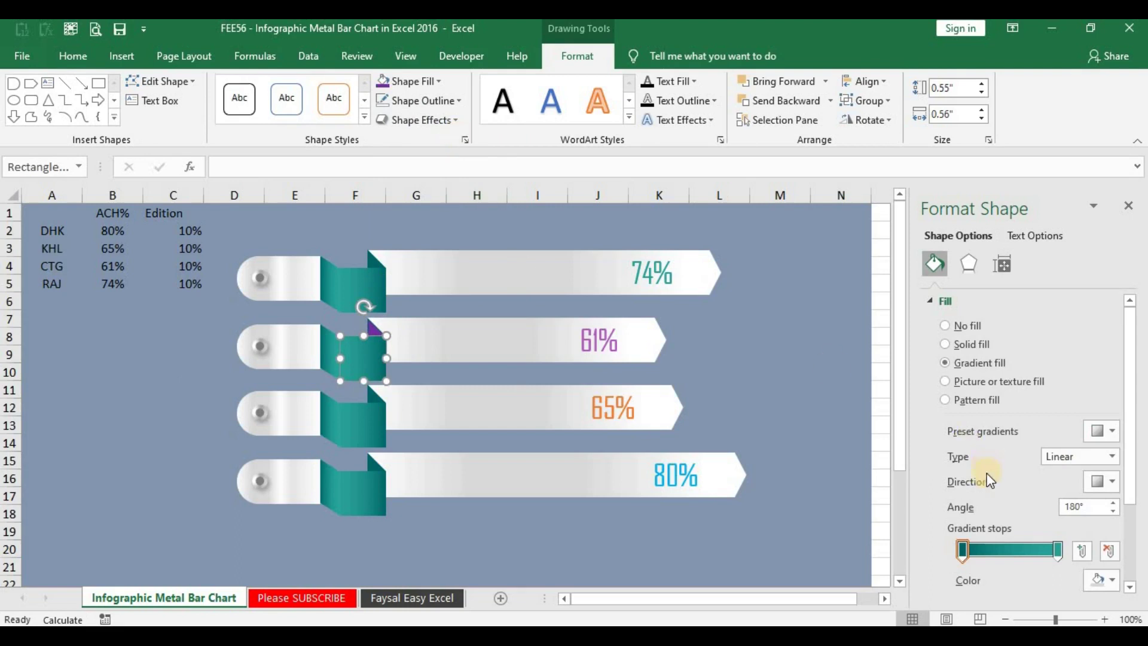
left_click(1104, 579)
left_click(1053, 544)
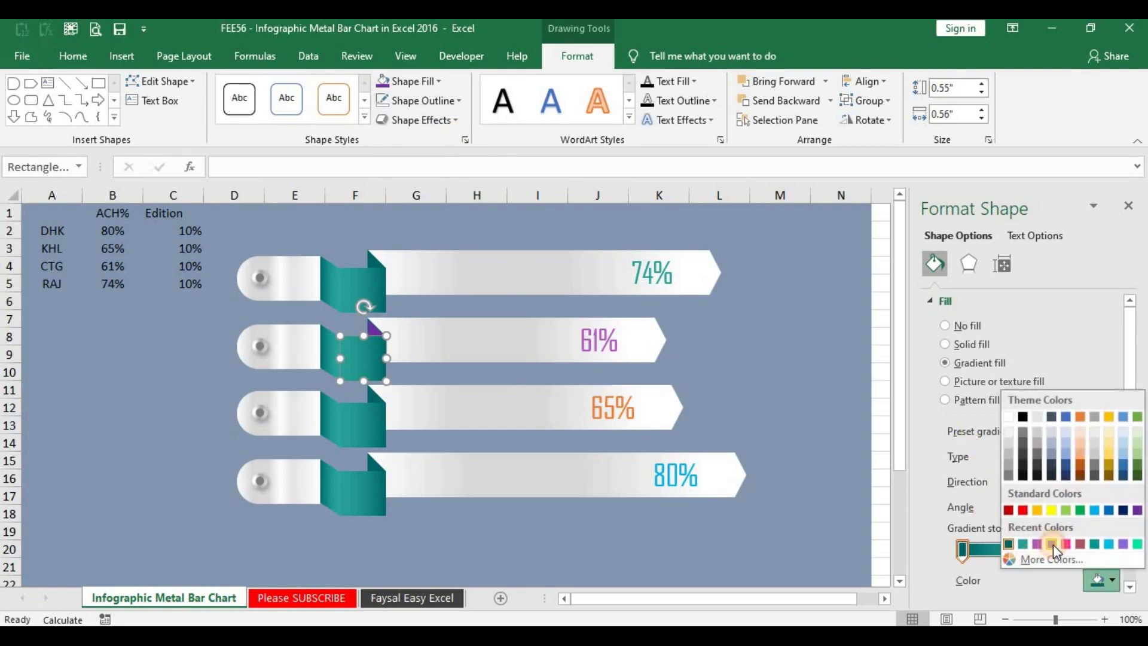
left_click(1101, 579)
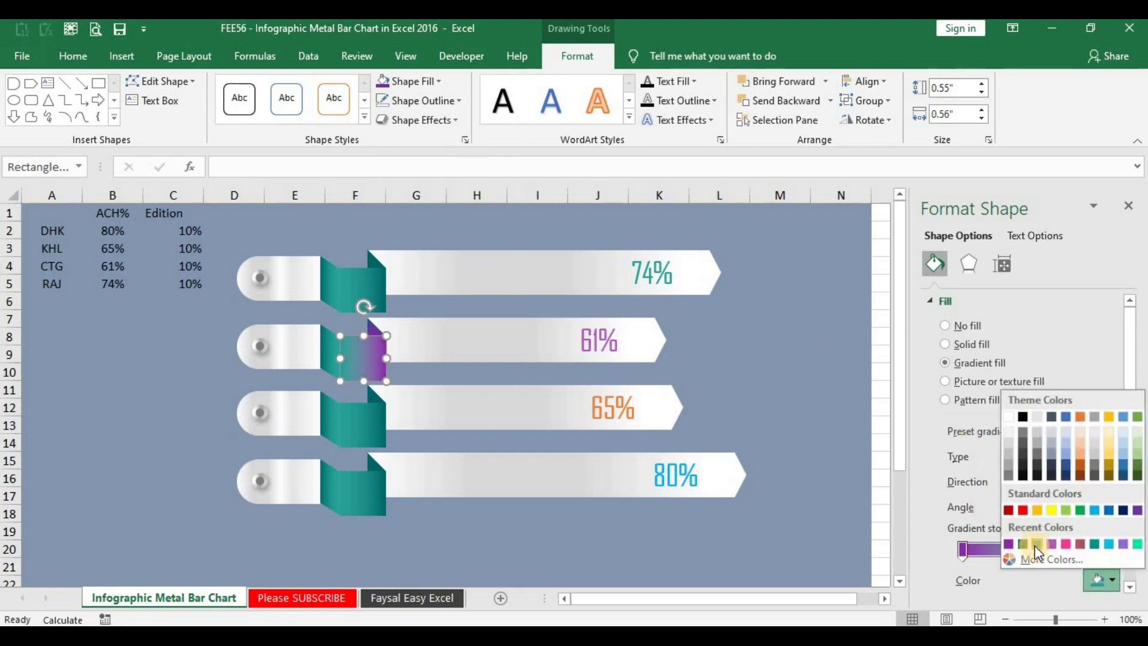
left_click(1122, 546)
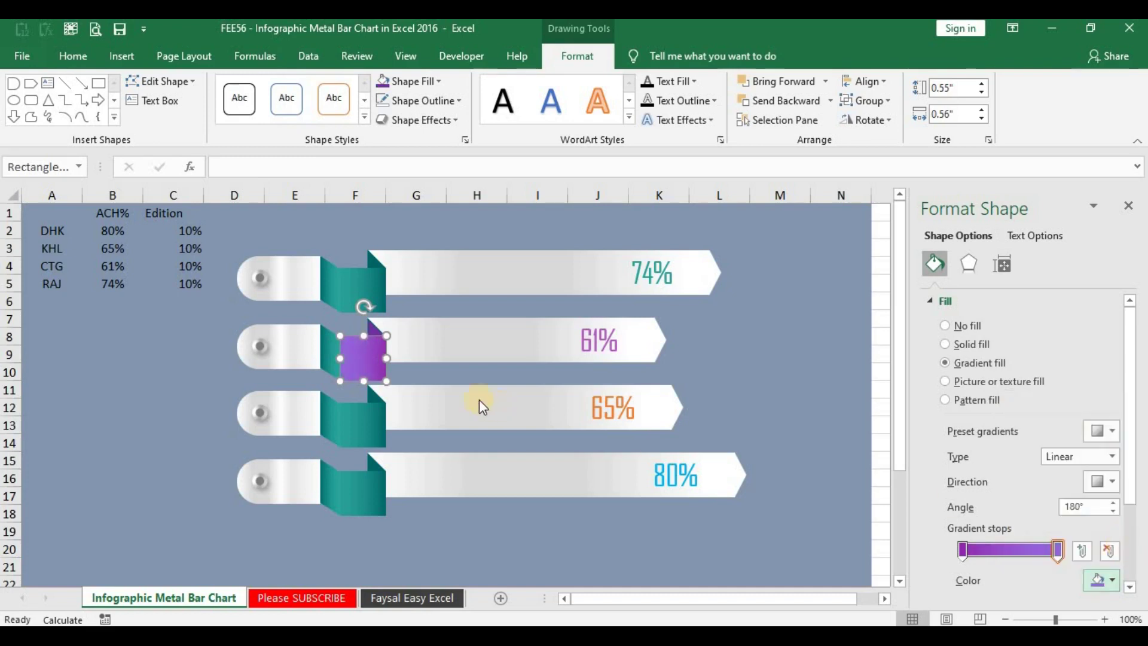
- Set both gradient stops of the fold piece behind the square to purple
left_click(329, 357)
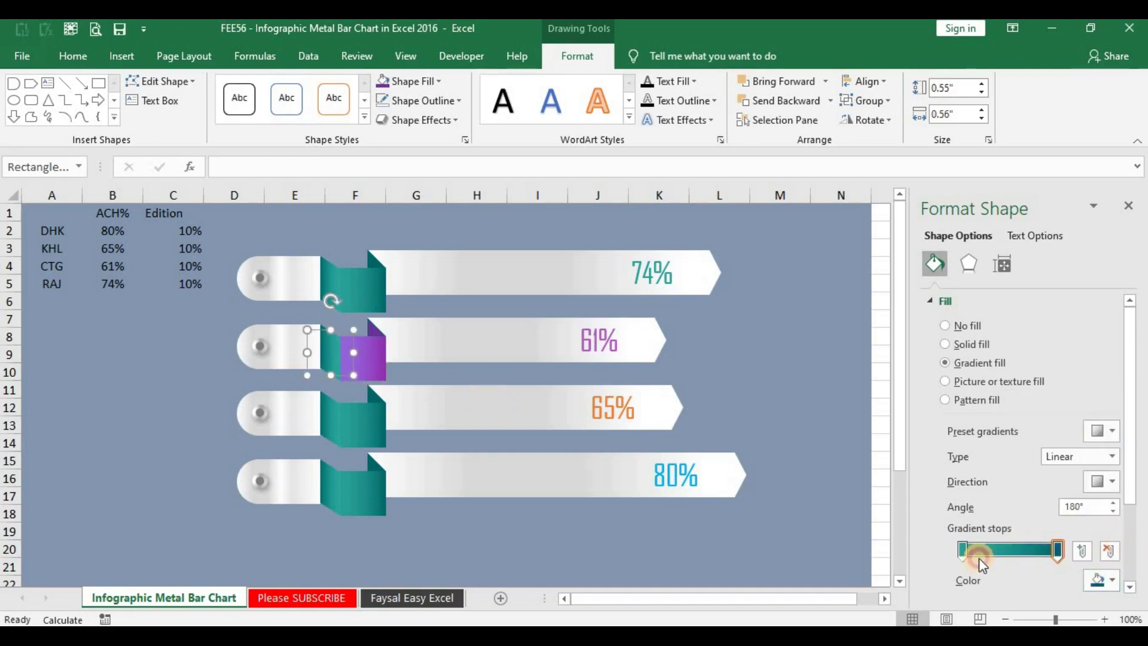
left_click(963, 550)
left_click(1101, 580)
left_click(1016, 547)
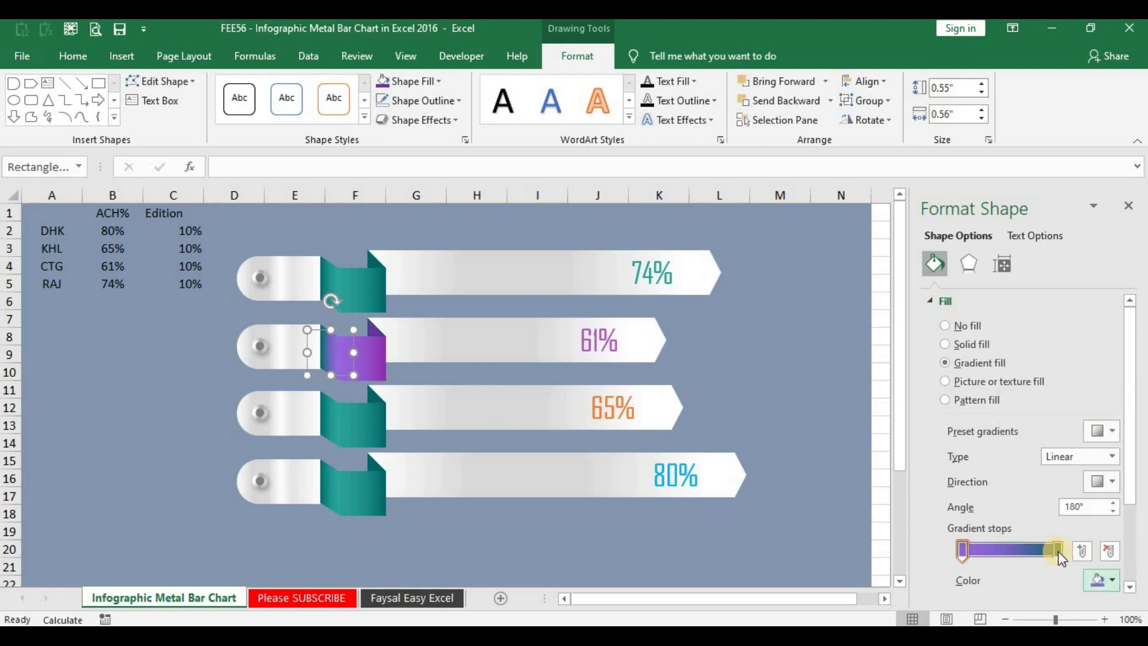
left_click(1057, 549)
left_click(1101, 579)
left_click(1023, 542)
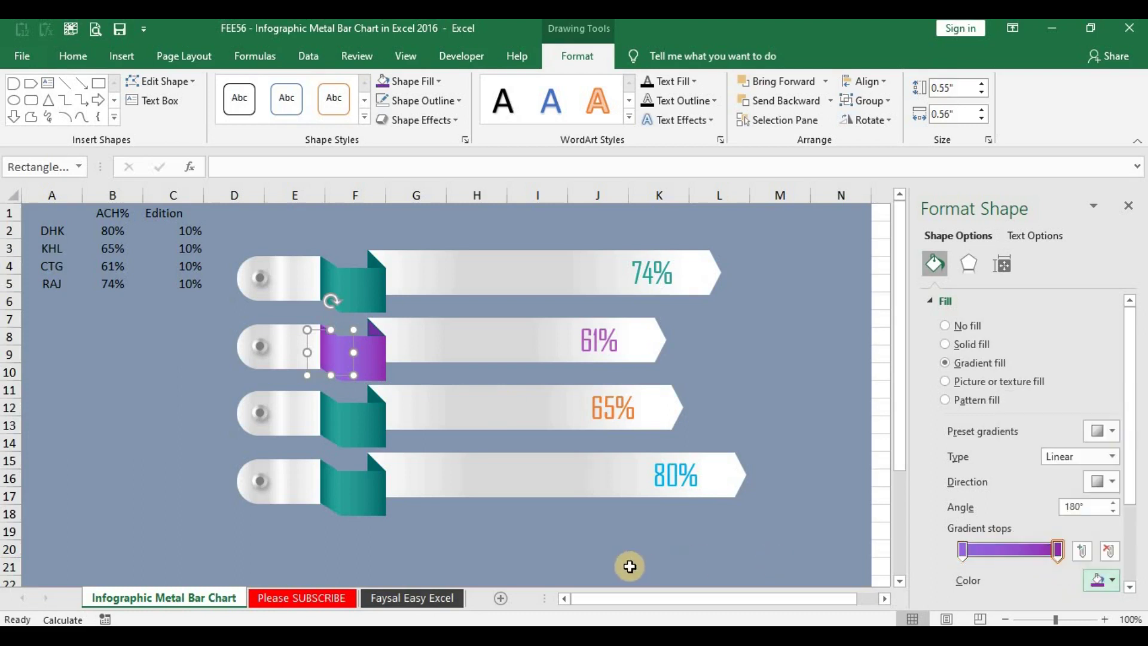
left_click(616, 552)
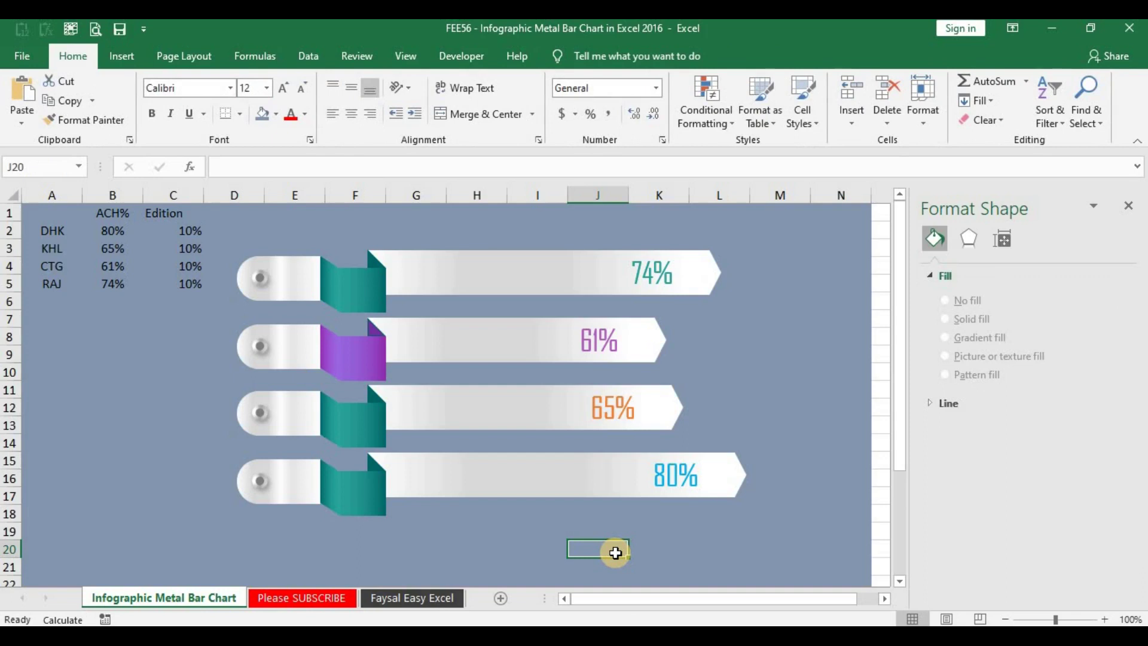
left_click(374, 396)
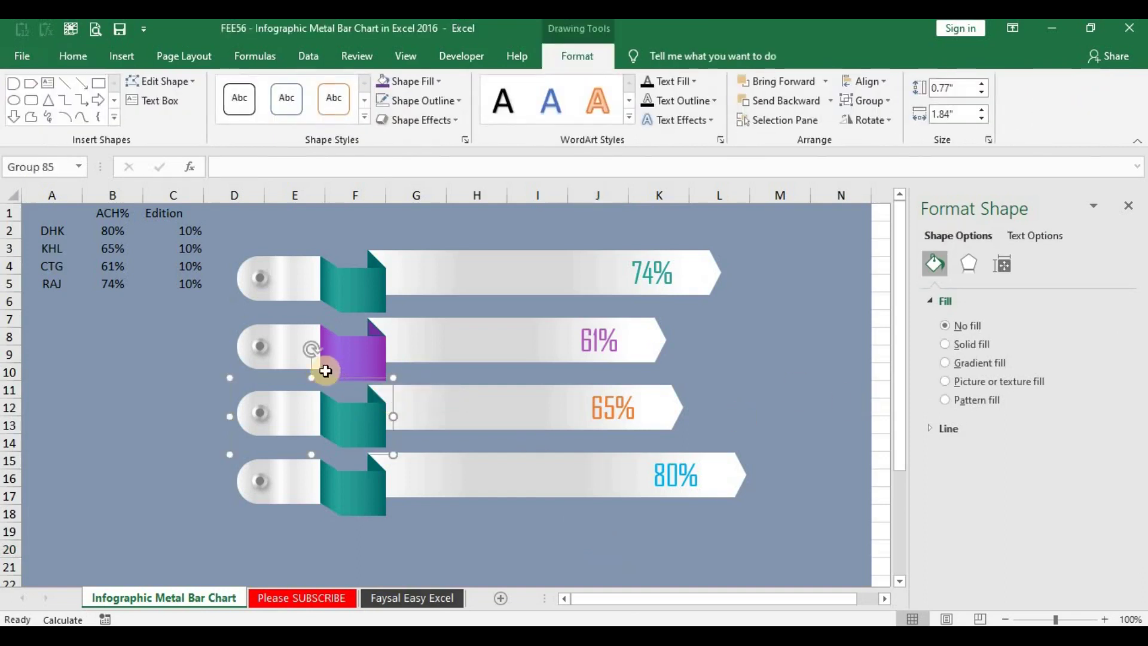
- Ungroup the 65% bar's tag and pick its small fold triangle for recolouring
right_click(472, 375)
mouse_move(436, 234)
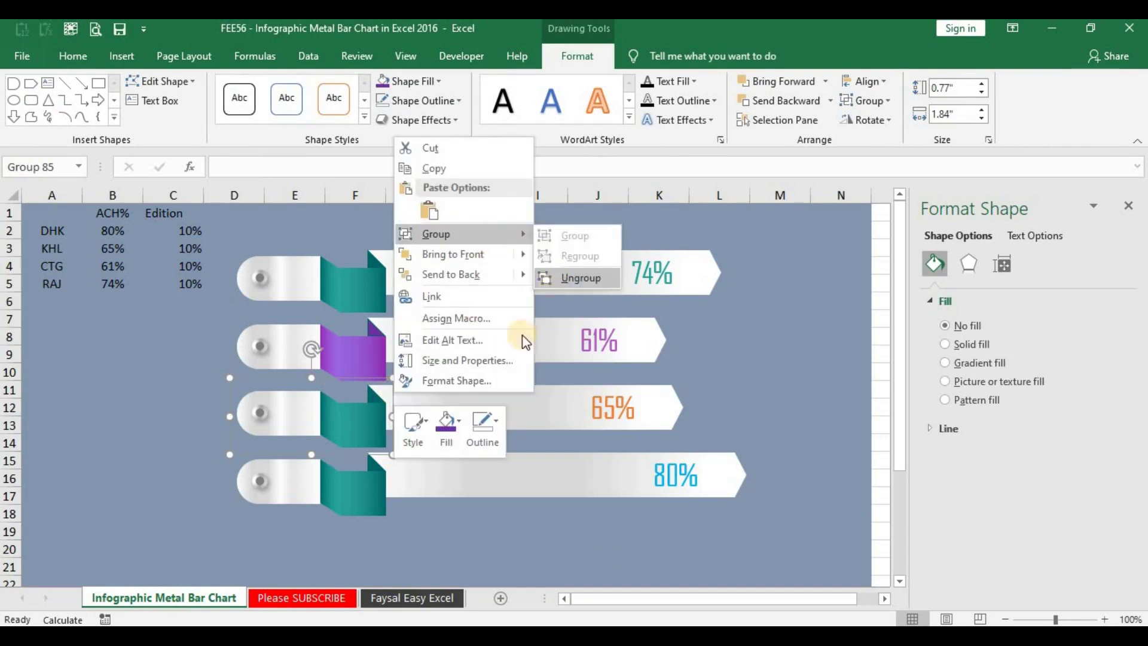
key("Escape")
key("Escape")
key("Escape")
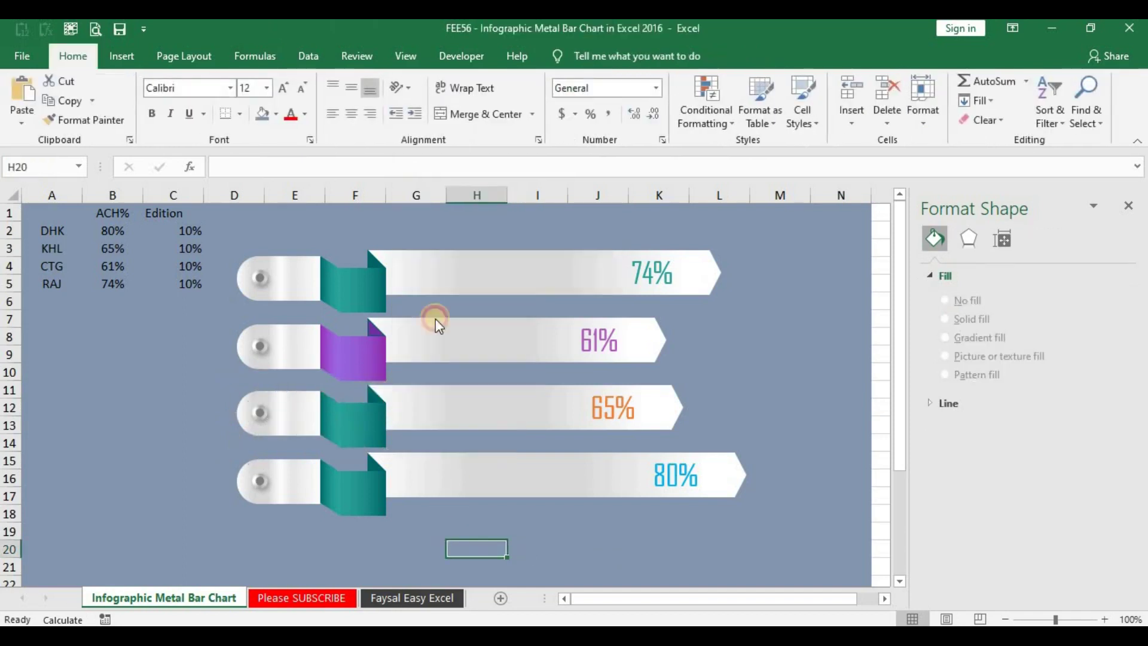
left_click(377, 391)
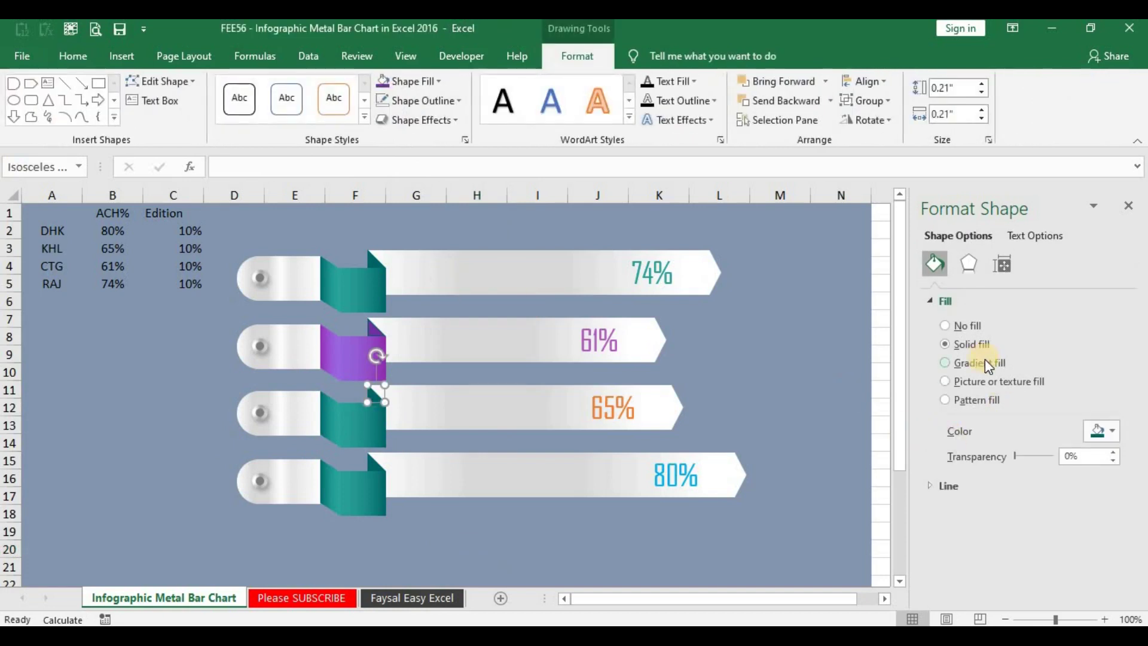
left_click(438, 82)
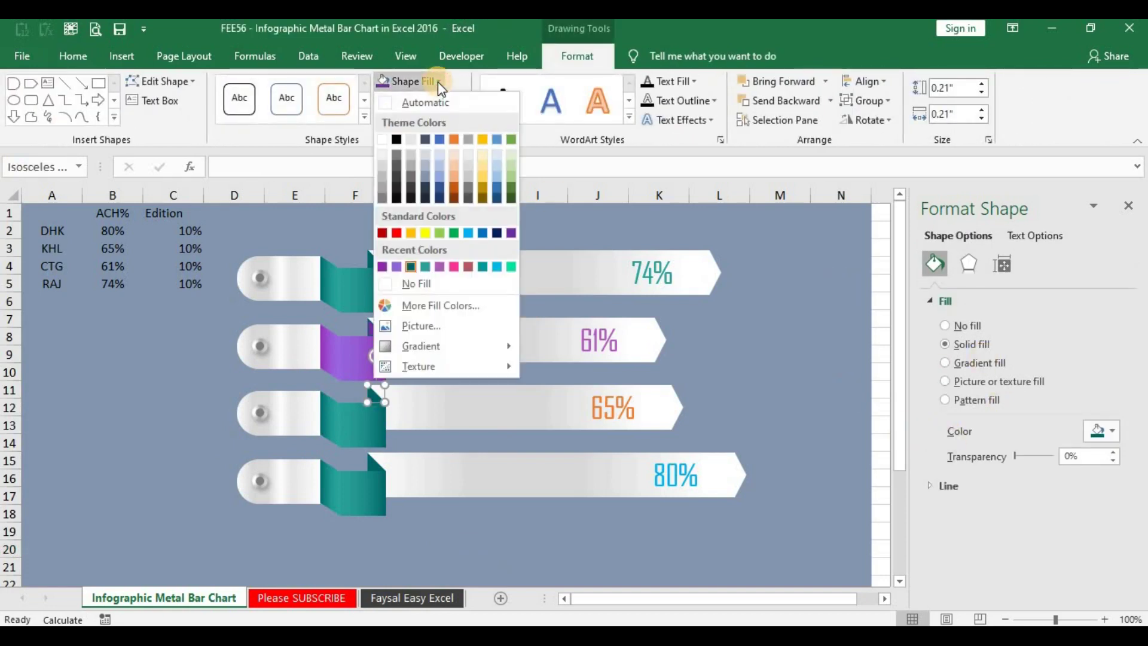
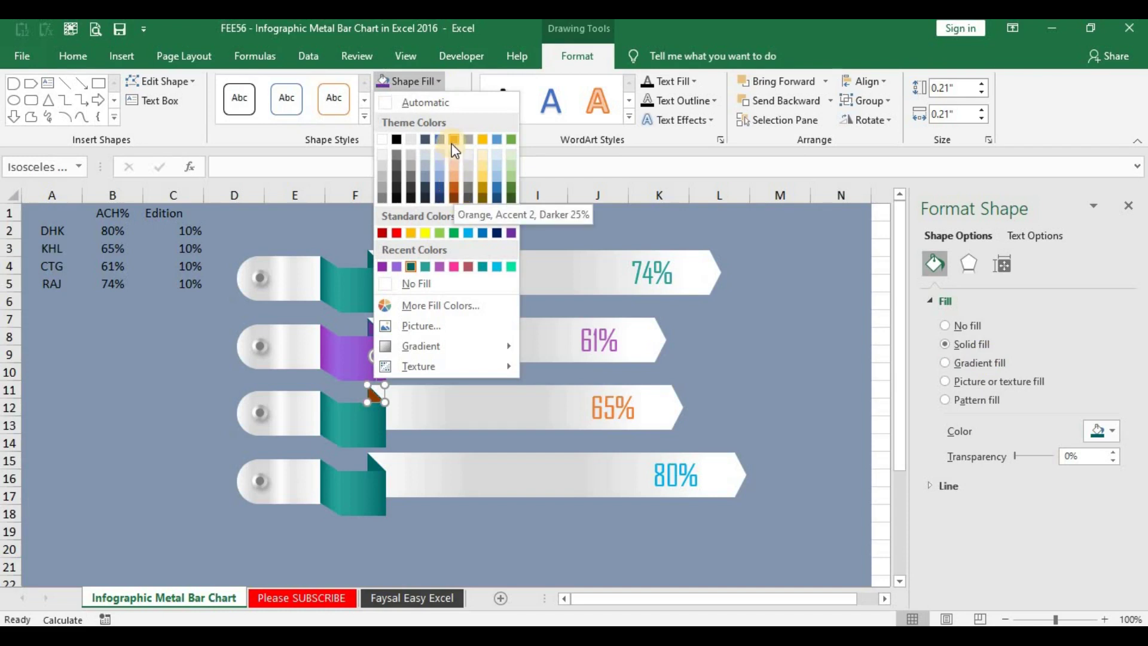
- Fill the 65% bar's small fold triangle with Orange, Darker 25%
left_click(453, 189)
left_click(415, 112)
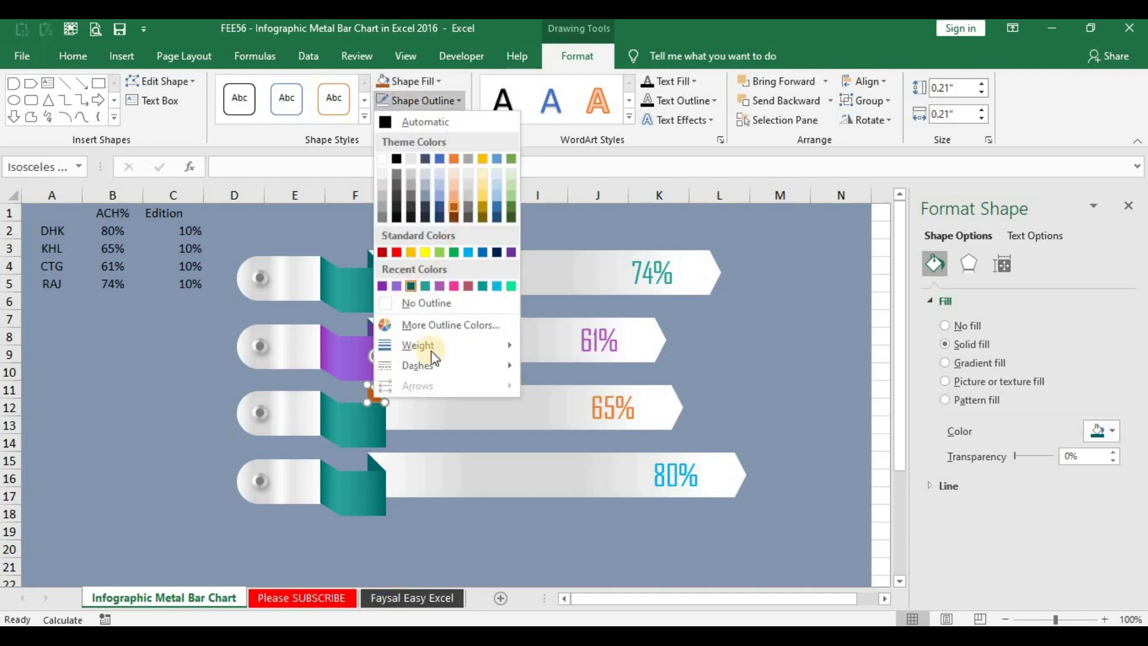
left_click(366, 421)
key("Tab")
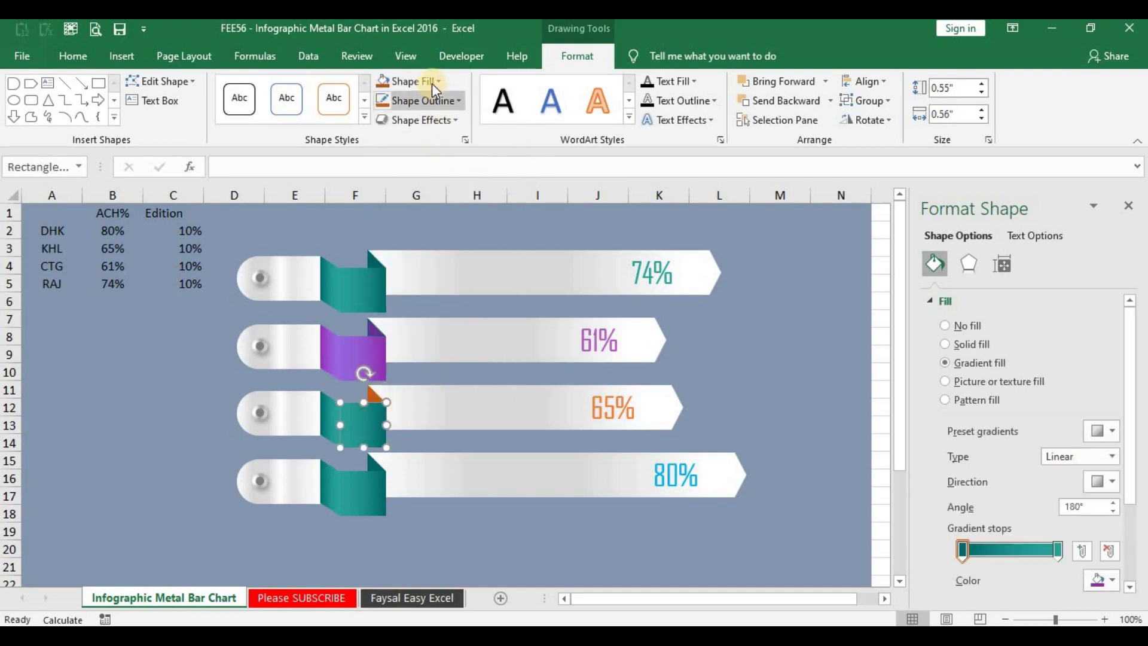
- Give the tab's front rectangle an orange to yellow-orange gradient fill
left_click(431, 84)
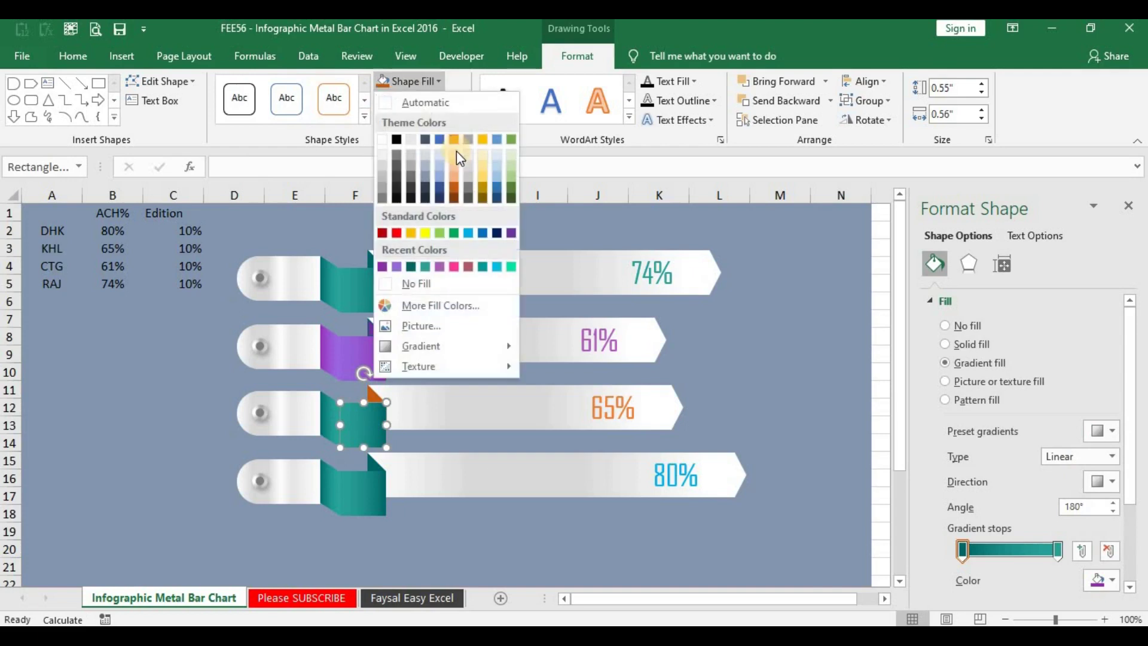
left_click(1056, 574)
left_click(1111, 580)
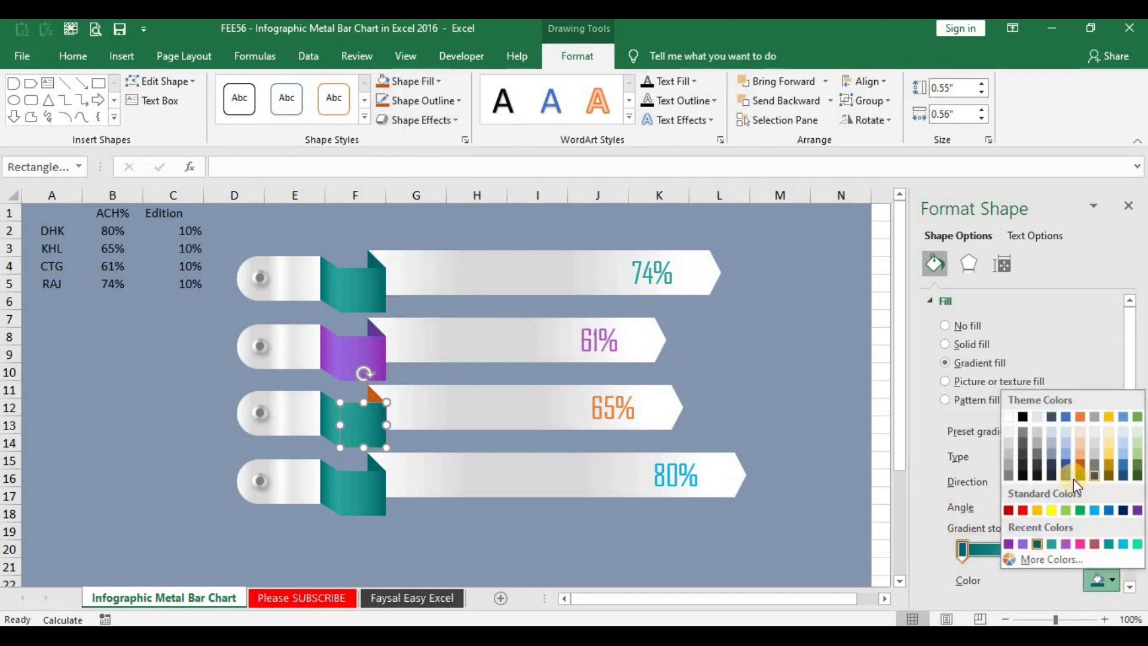
left_click(1081, 415)
left_click(1106, 580)
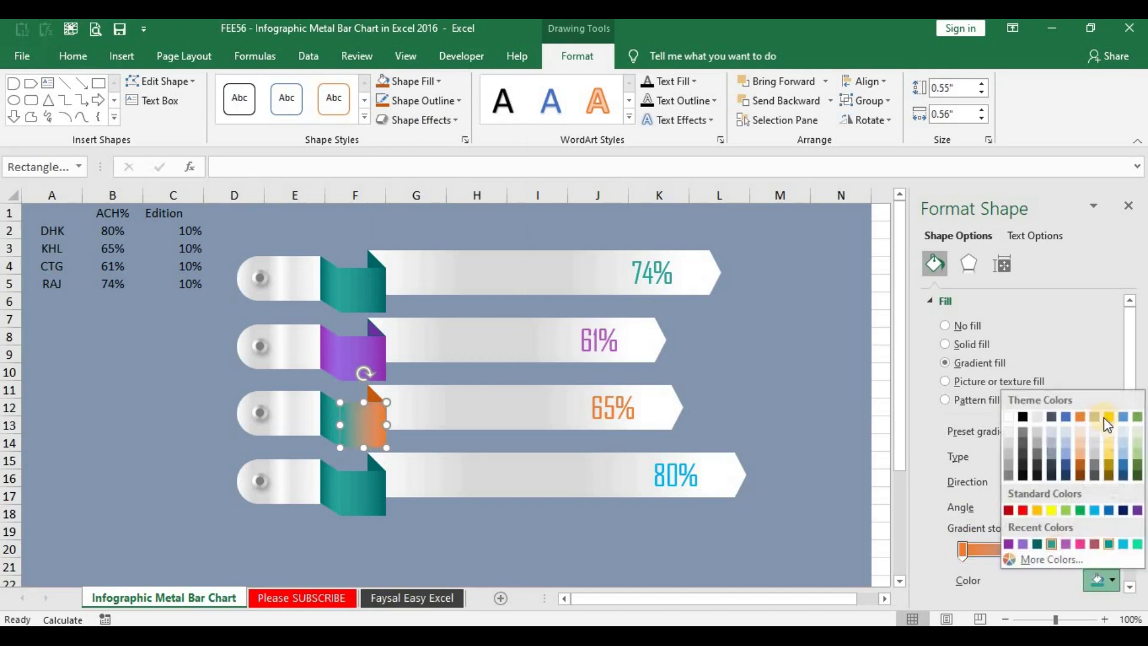
left_click(1081, 430)
- Recolour the adjoining left panel's gradient stops to orange and gold
left_click(325, 418)
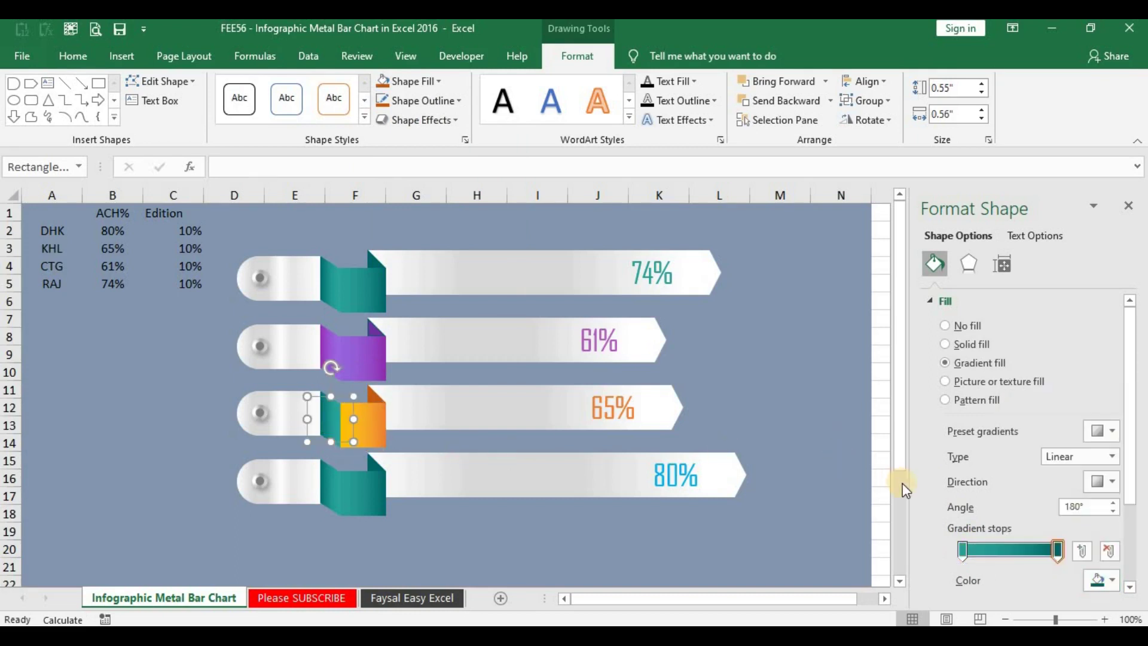
left_click(1098, 579)
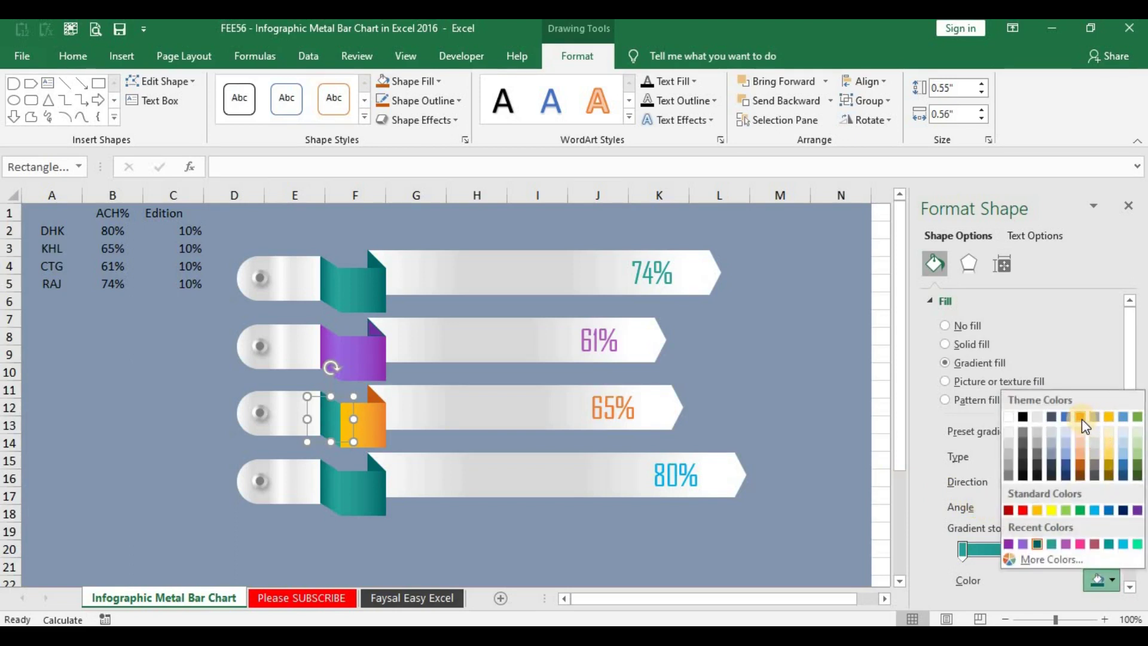
left_click(1082, 418)
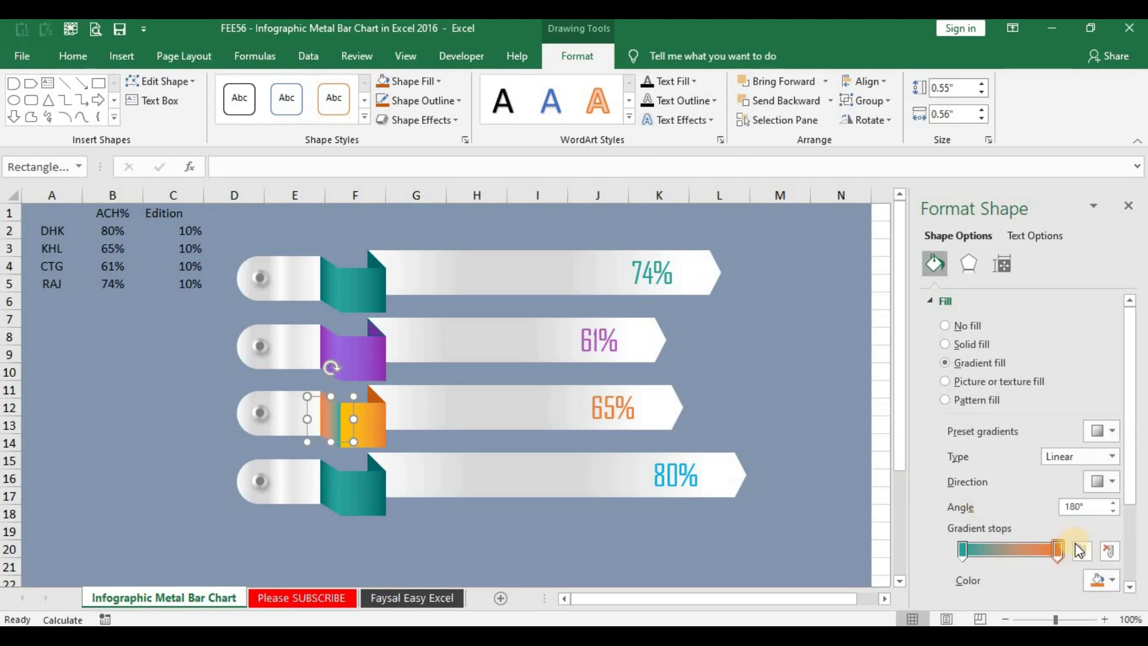
left_click(962, 550)
left_click(1098, 580)
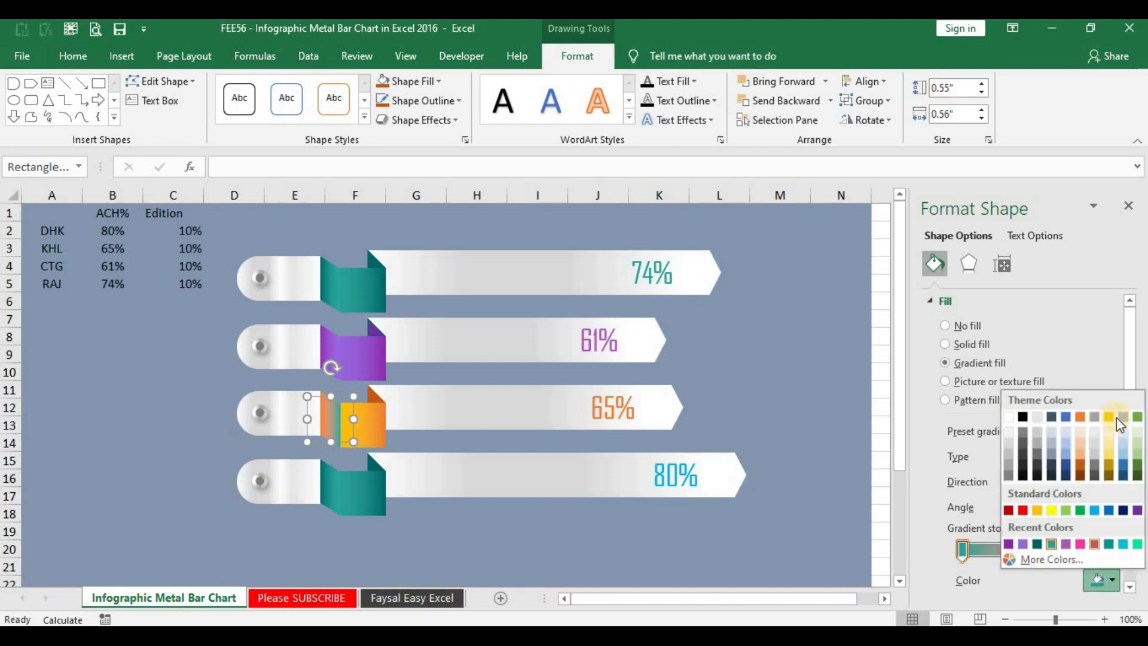
left_click(1112, 418)
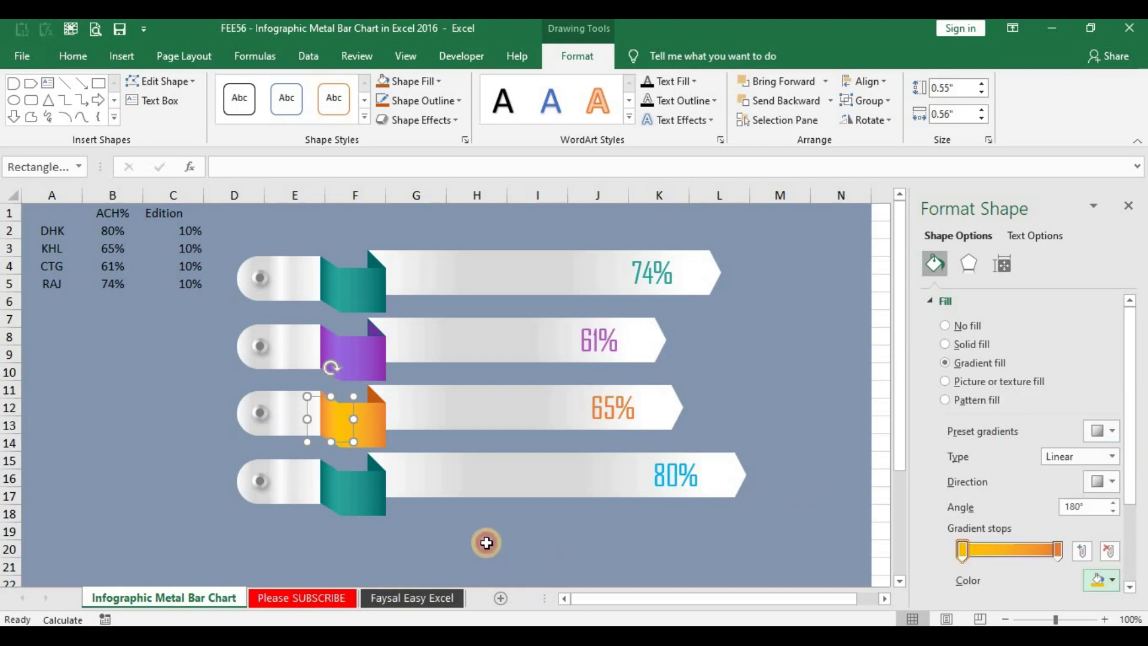
left_click(478, 547)
left_click(328, 430)
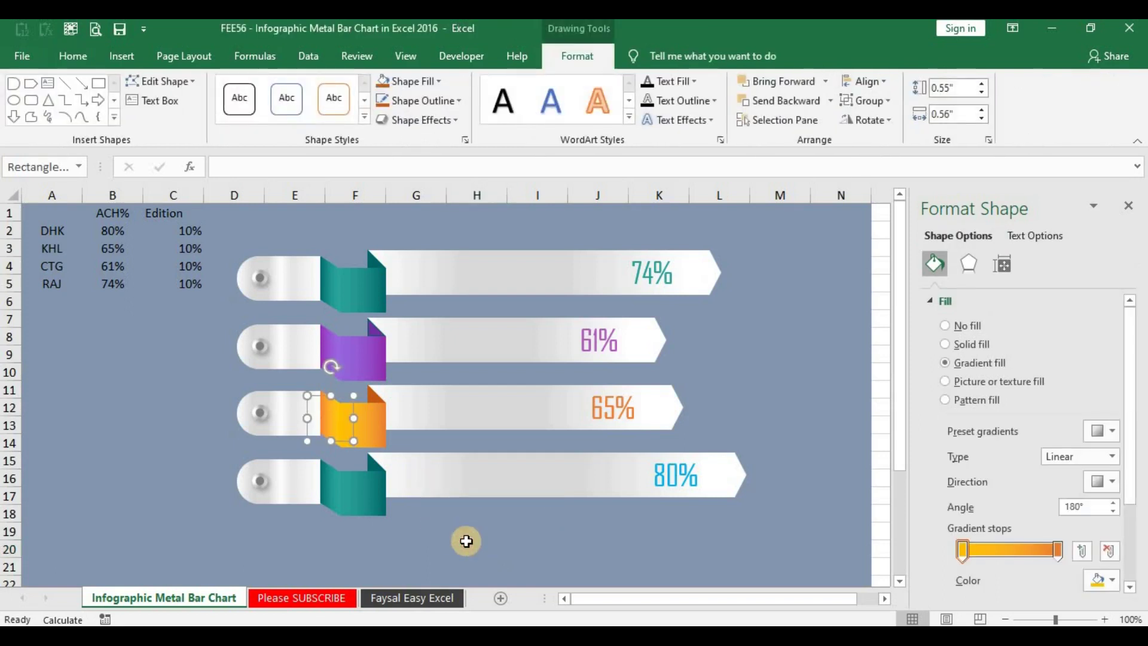
key("Escape")
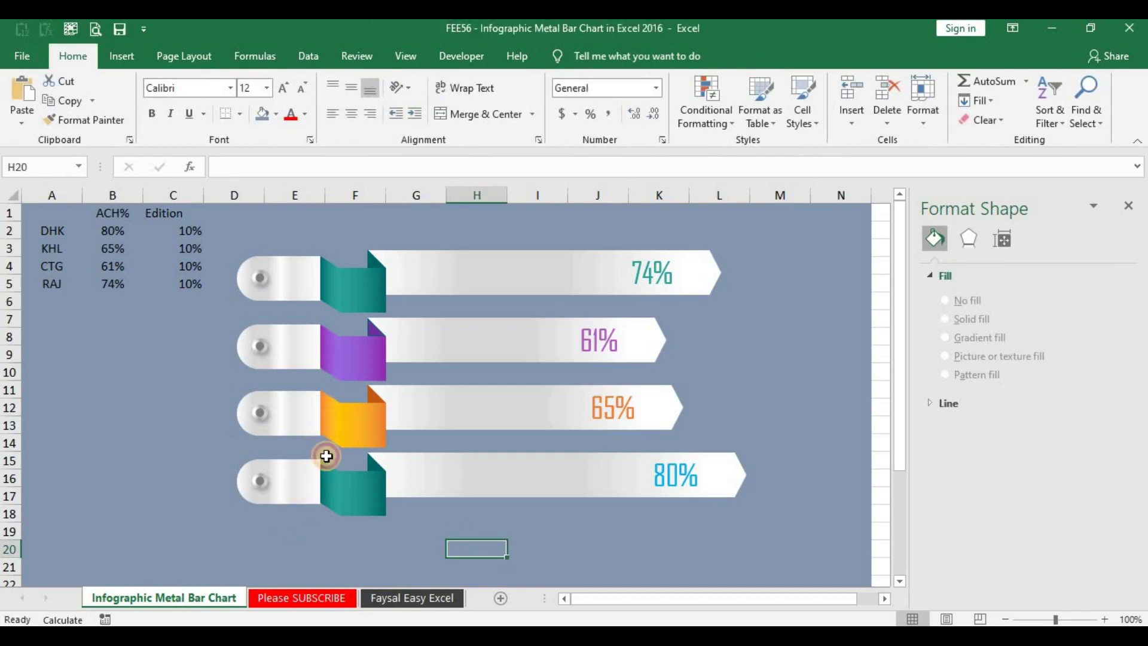
- Nudge the yellow tab rectangle into place on the 65% bar with the arrow keys
left_click(326, 444)
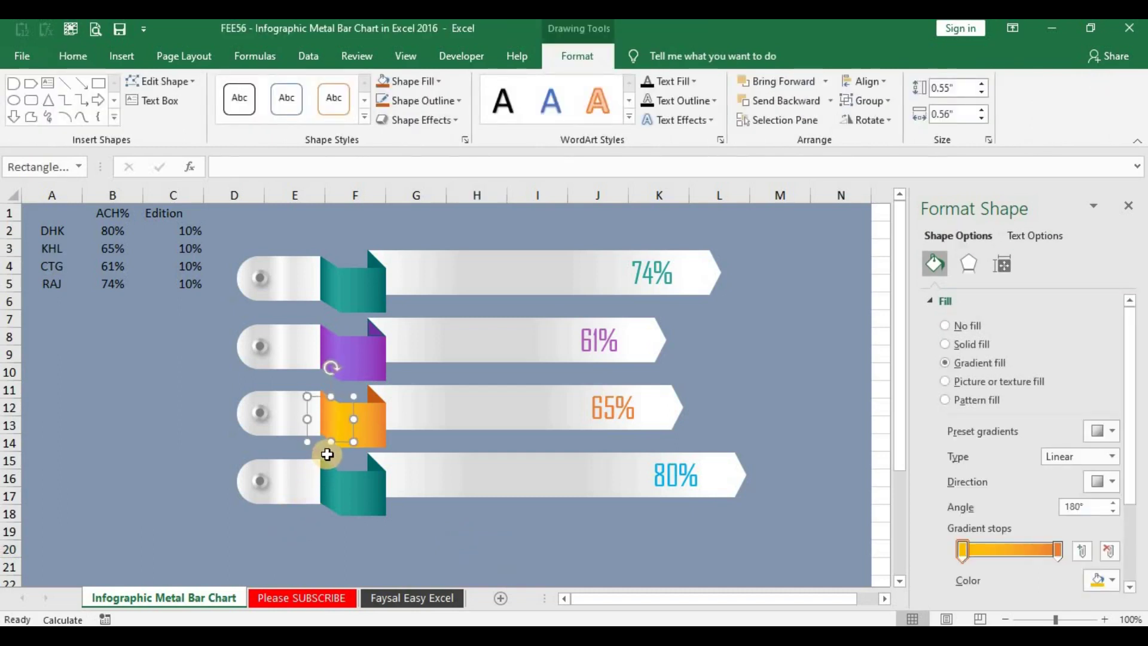
left_click_drag(308, 425, 340, 430)
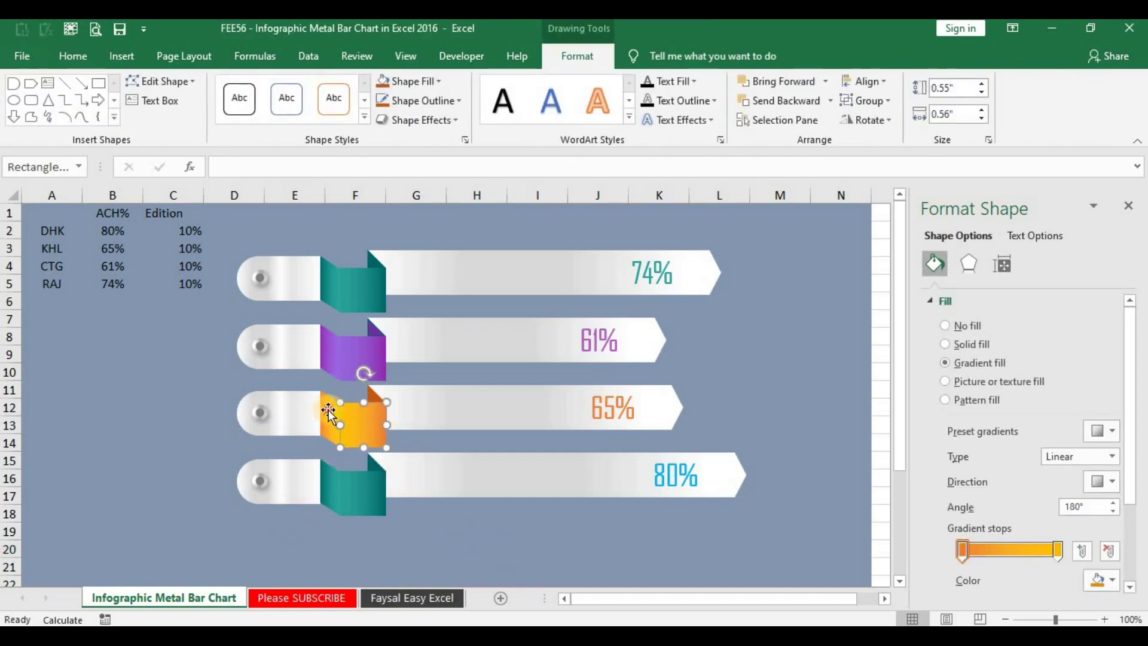
key("ctrl+z")
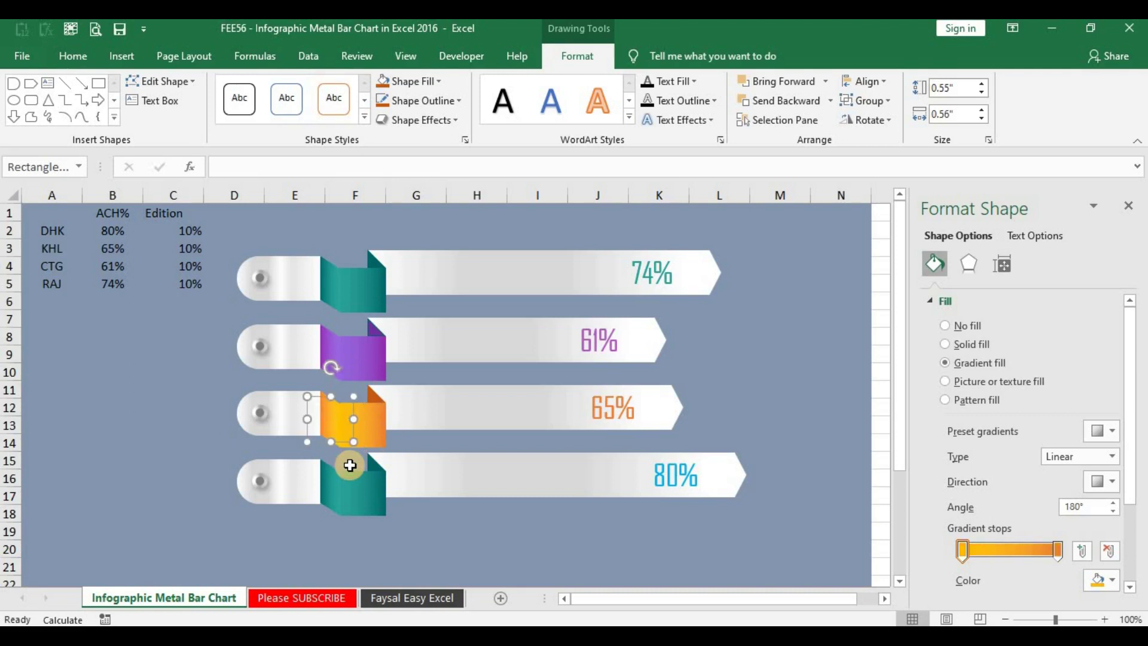
key("Right")
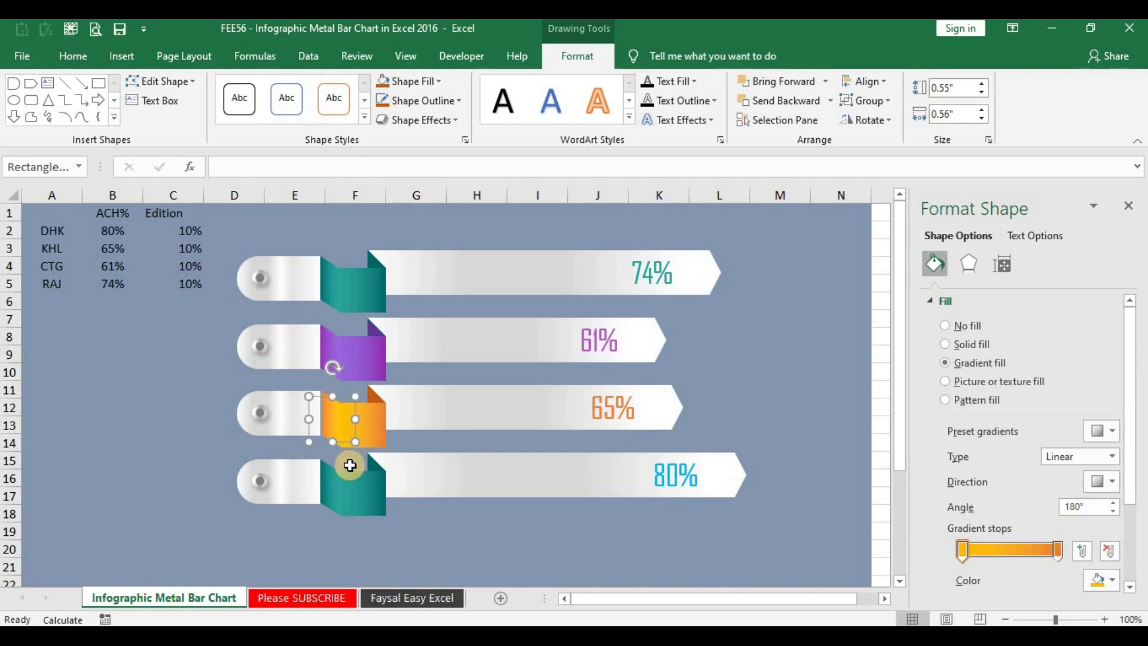
key("Left")
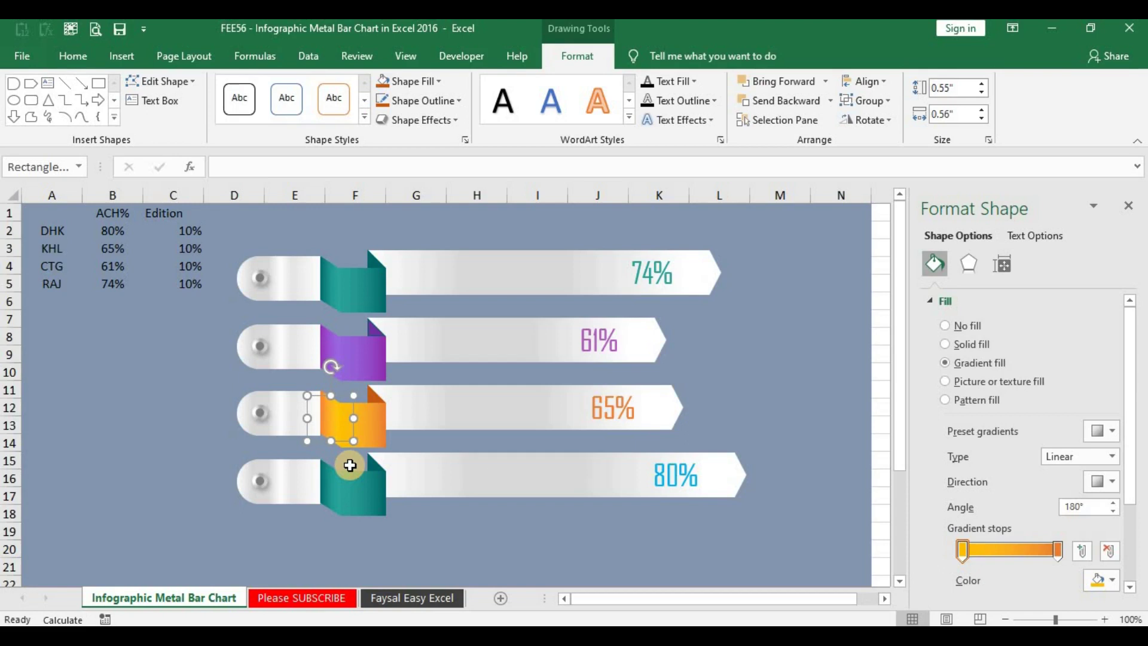
key("Down")
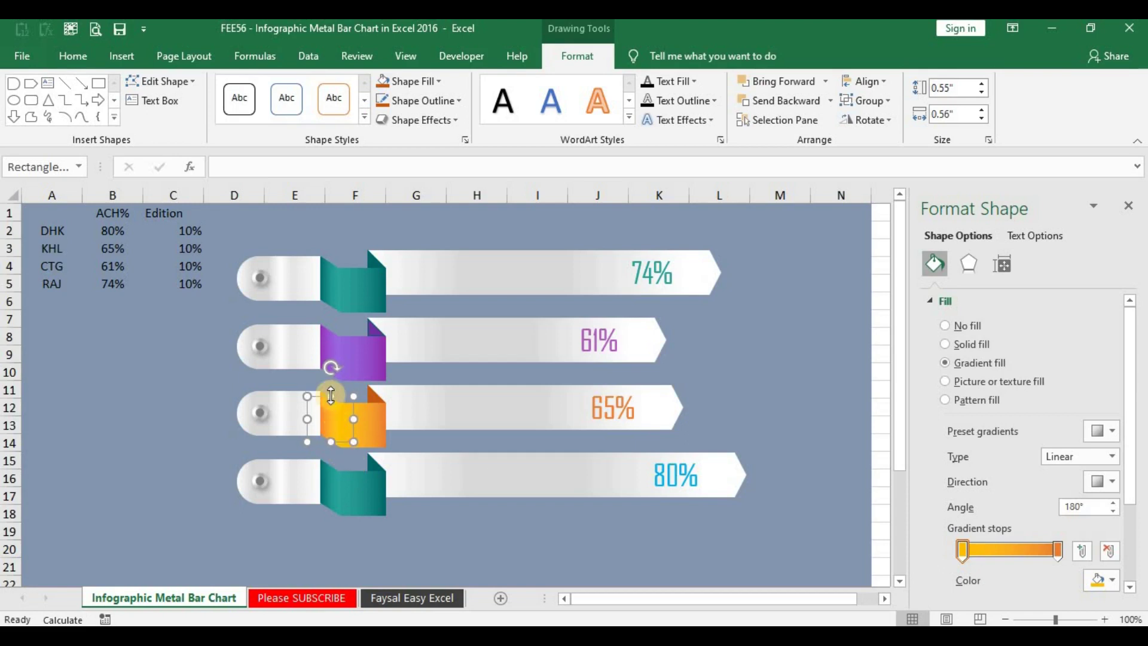
key("Escape")
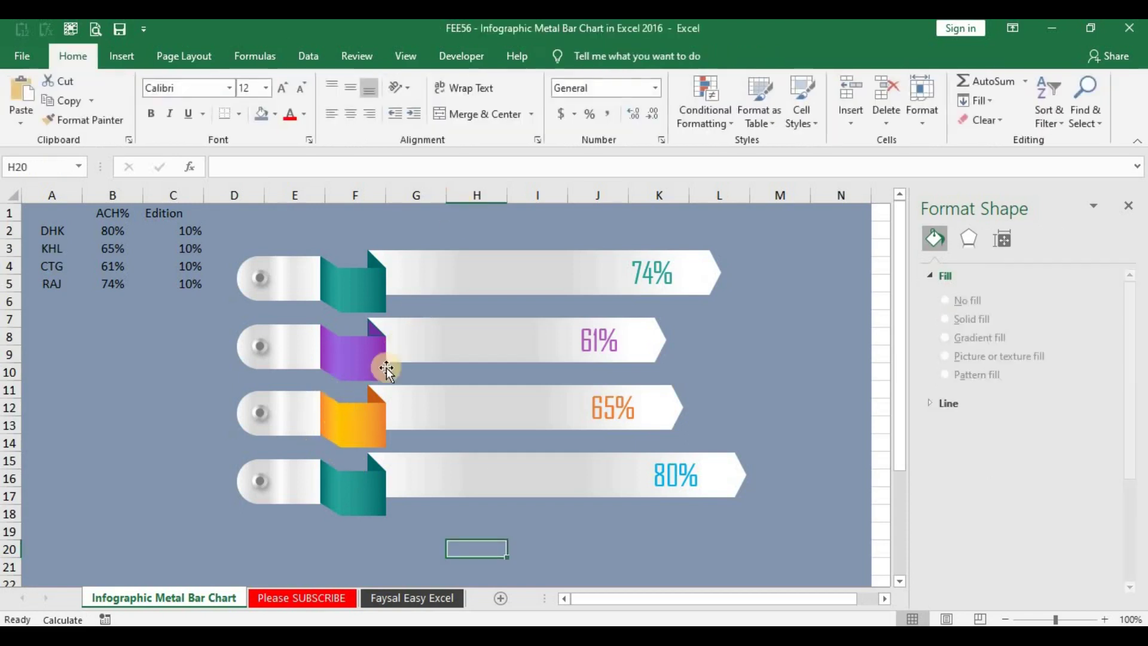
left_click(326, 408)
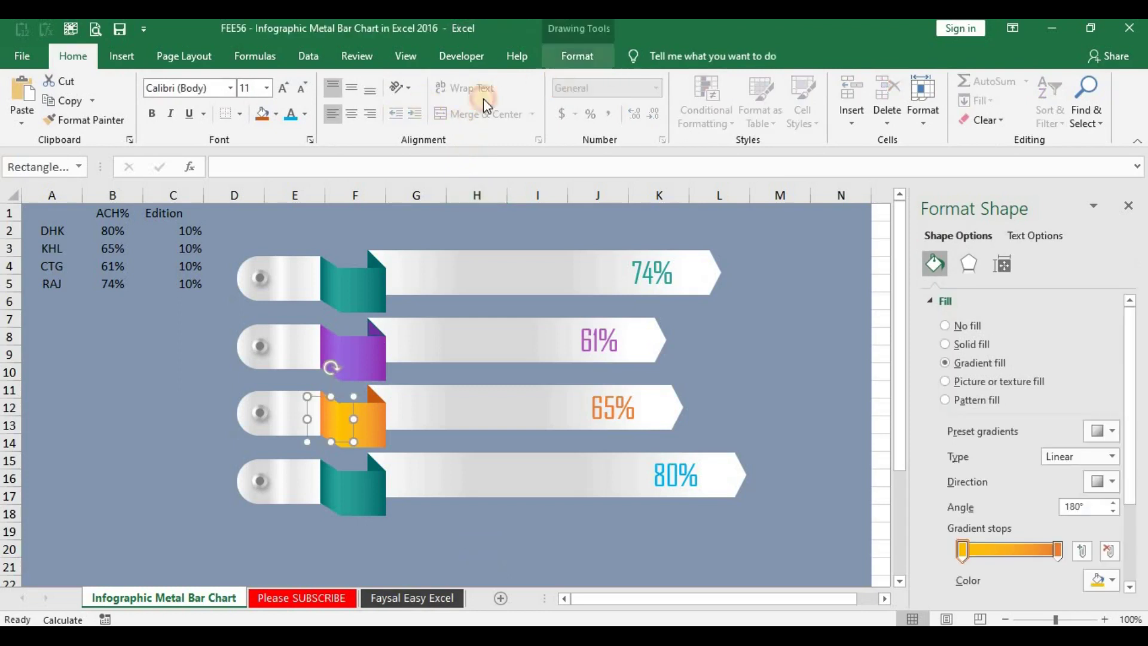
left_click(431, 100)
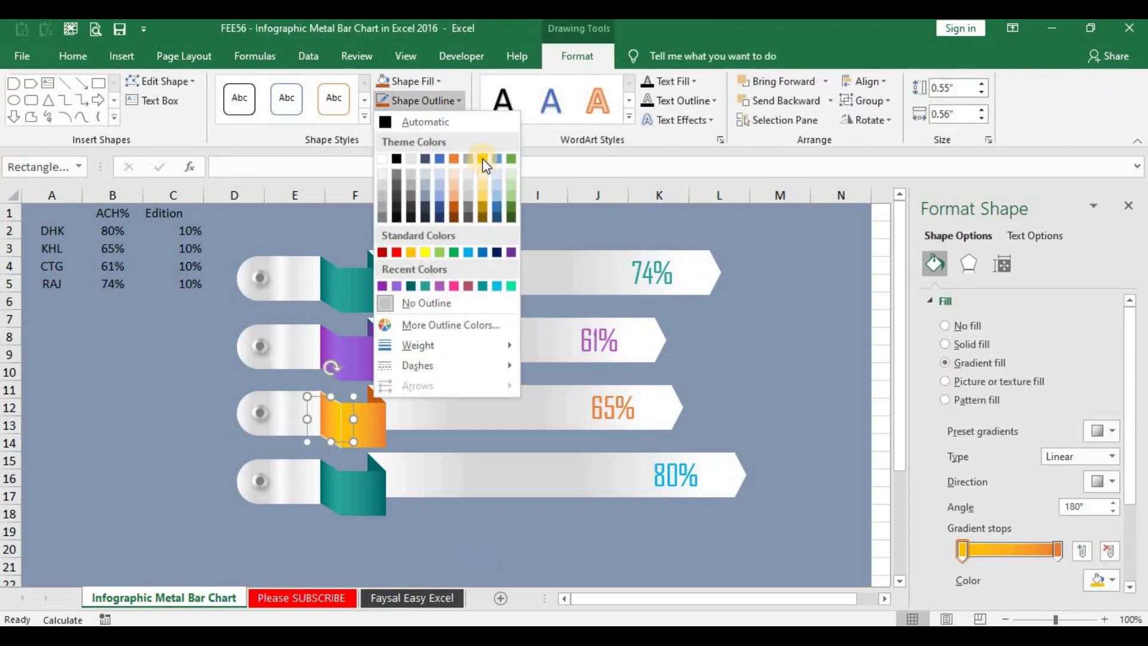
left_click(180, 344)
left_click(154, 357)
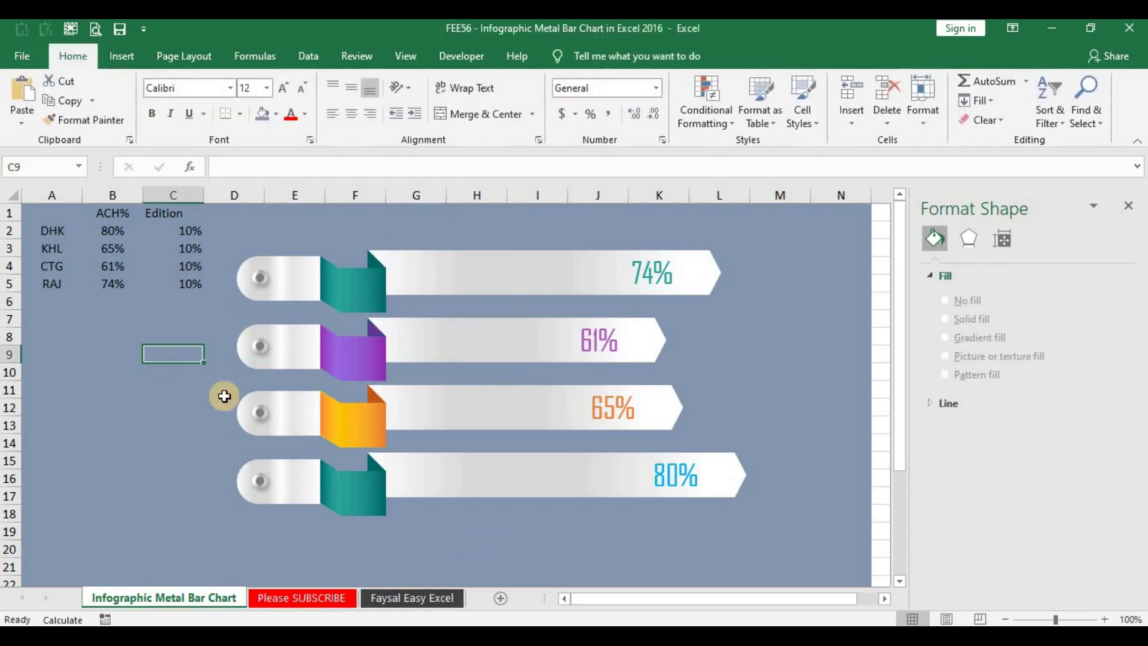
- Ungroup the bottom 80% bar's shapes and select its small fold triangle
left_click(347, 475)
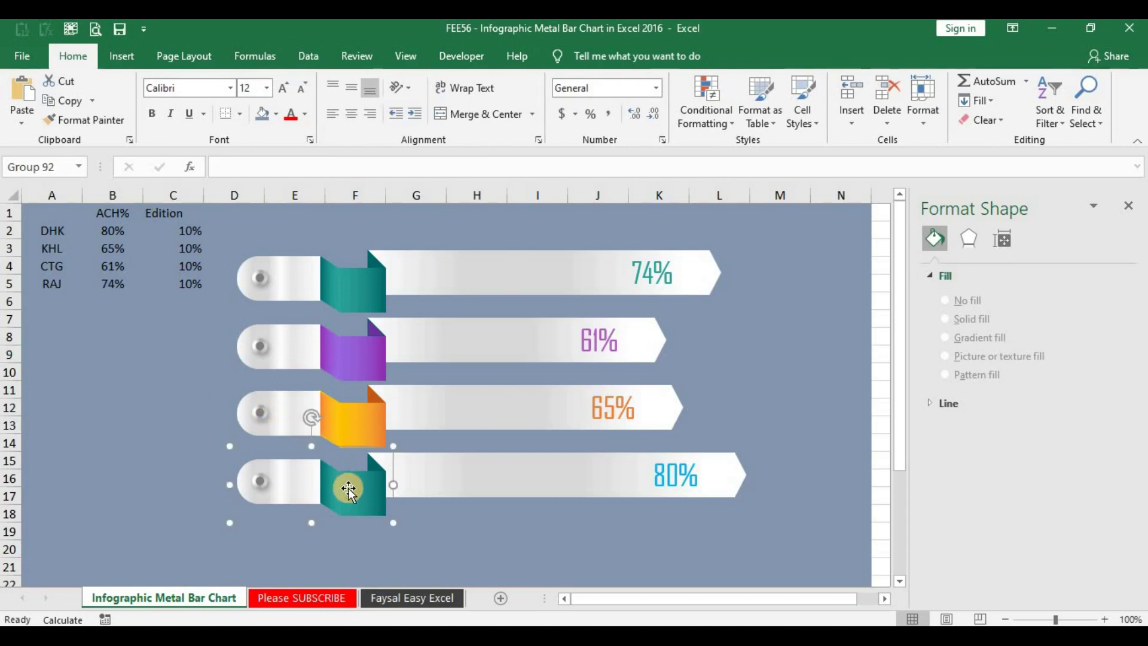
right_click(390, 465)
mouse_move(433, 306)
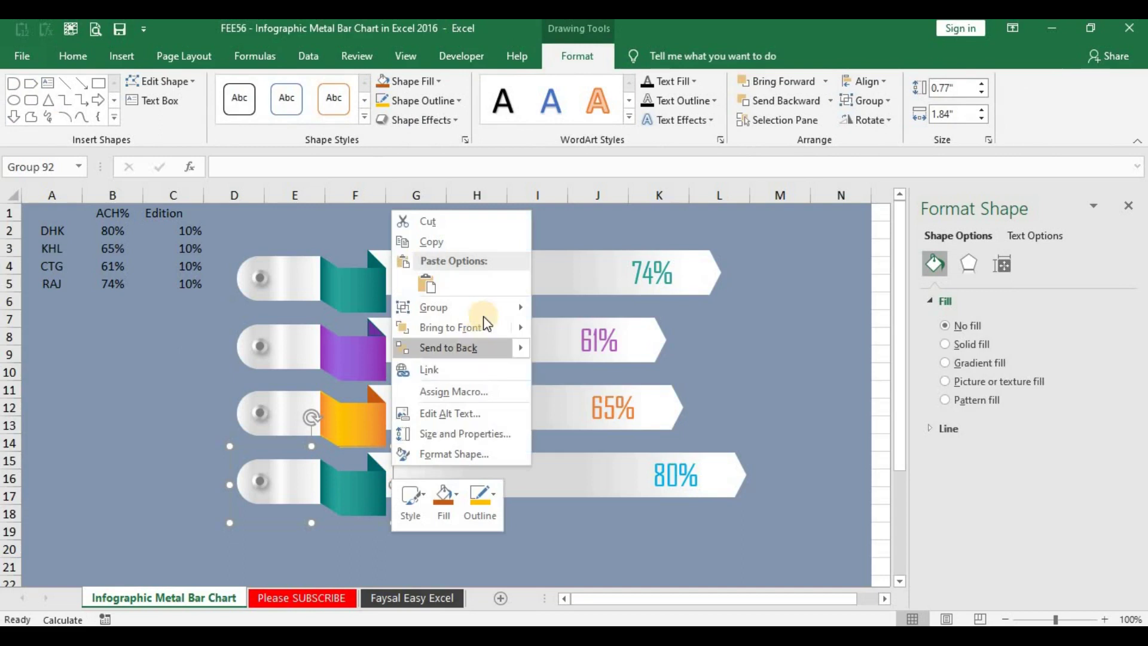
key("Return")
key("Escape")
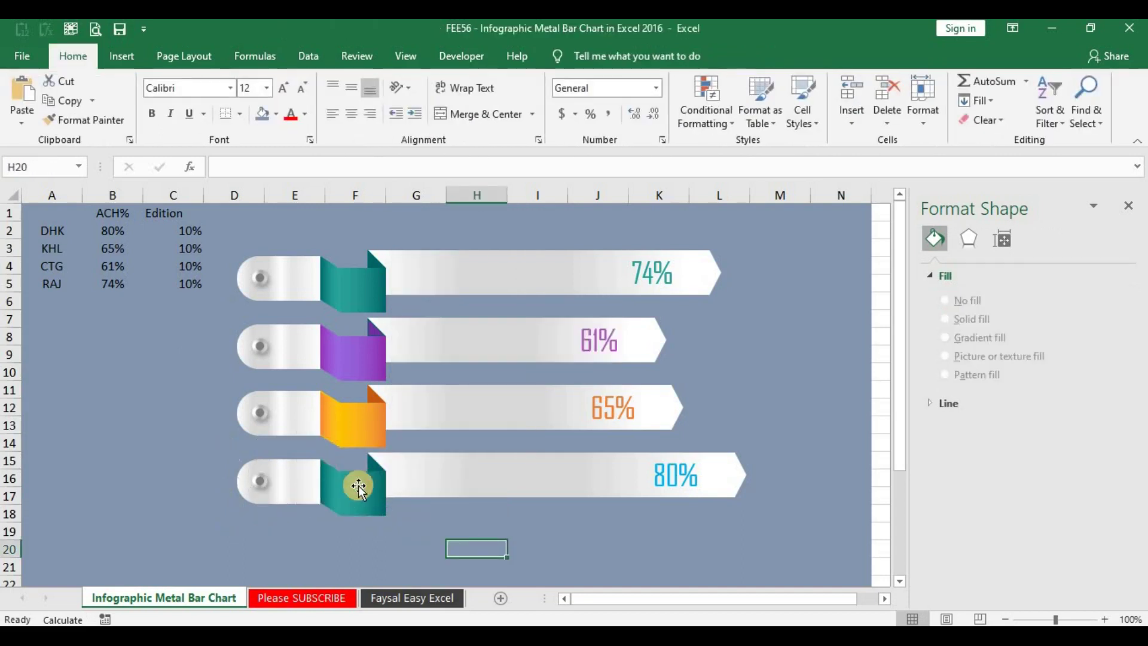
left_click(377, 465)
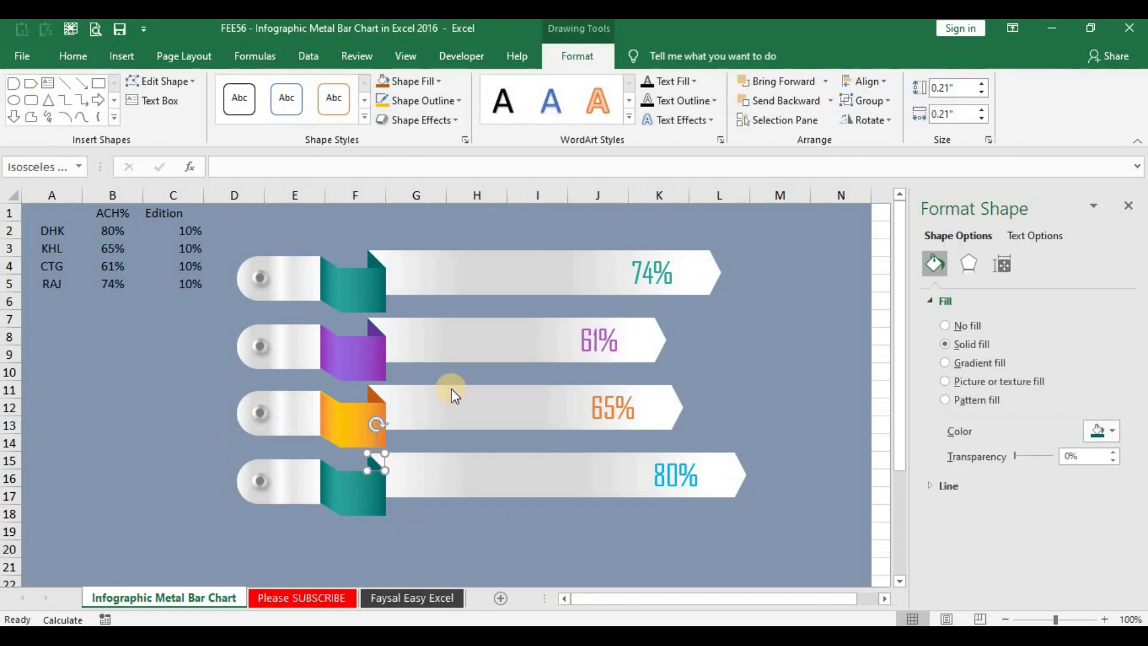
- Fill the bottom bar's small fold triangle blue
left_click(409, 81)
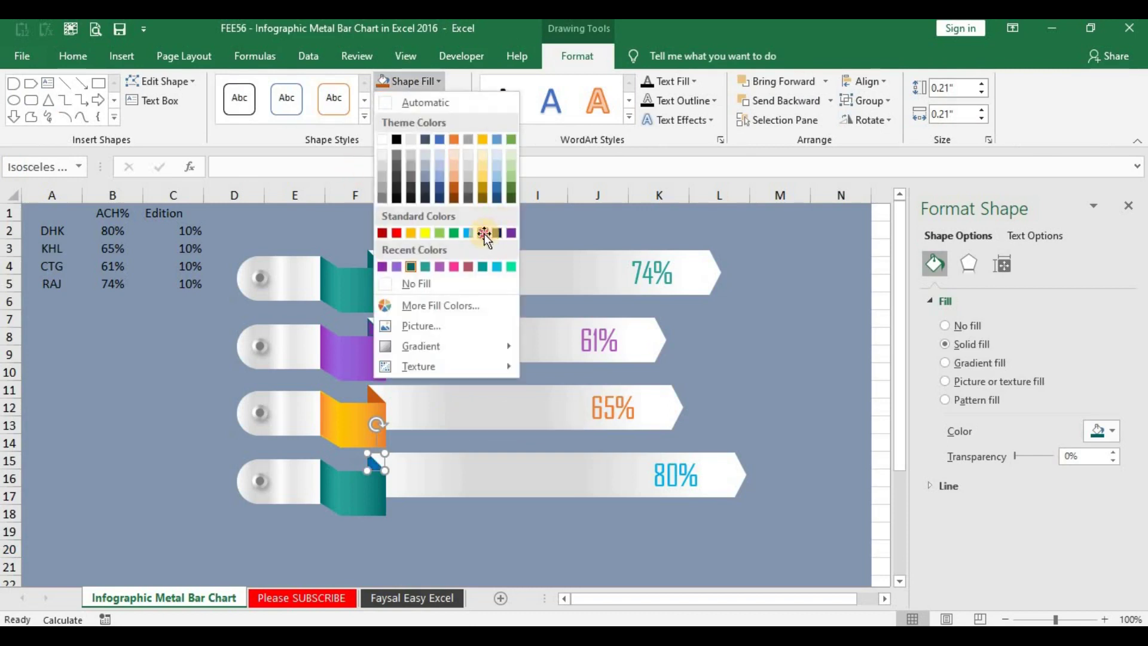
left_click(484, 233)
left_click(438, 102)
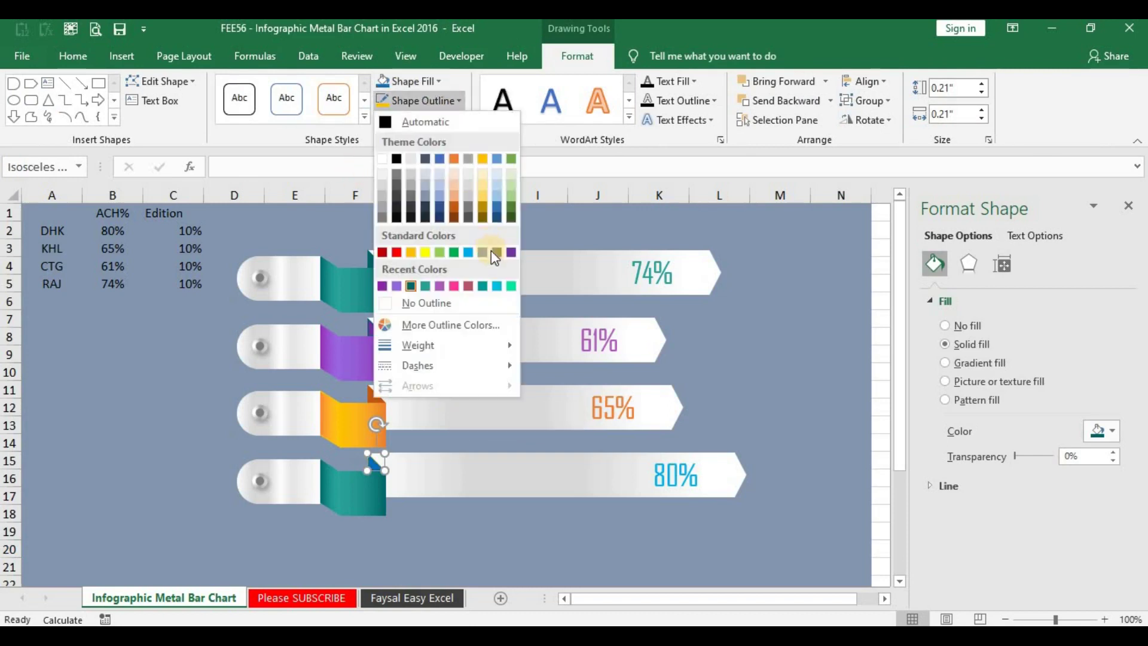
left_click(373, 489)
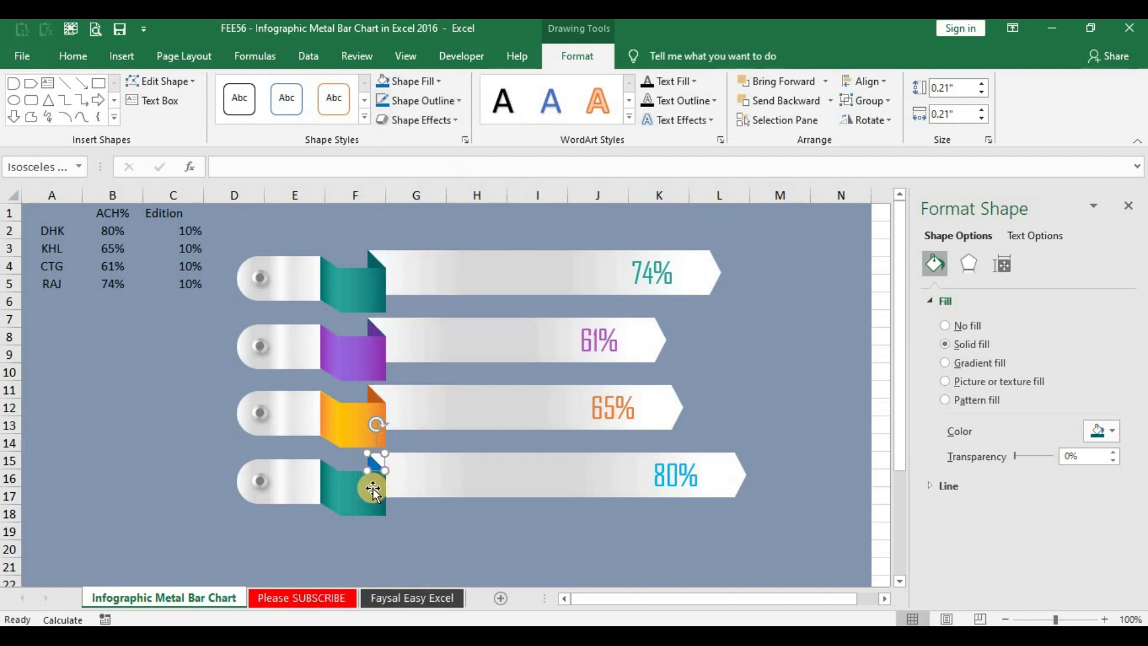
- Change the front tab piece's gradient stops from teal to blue and brighter blue
left_click(373, 489)
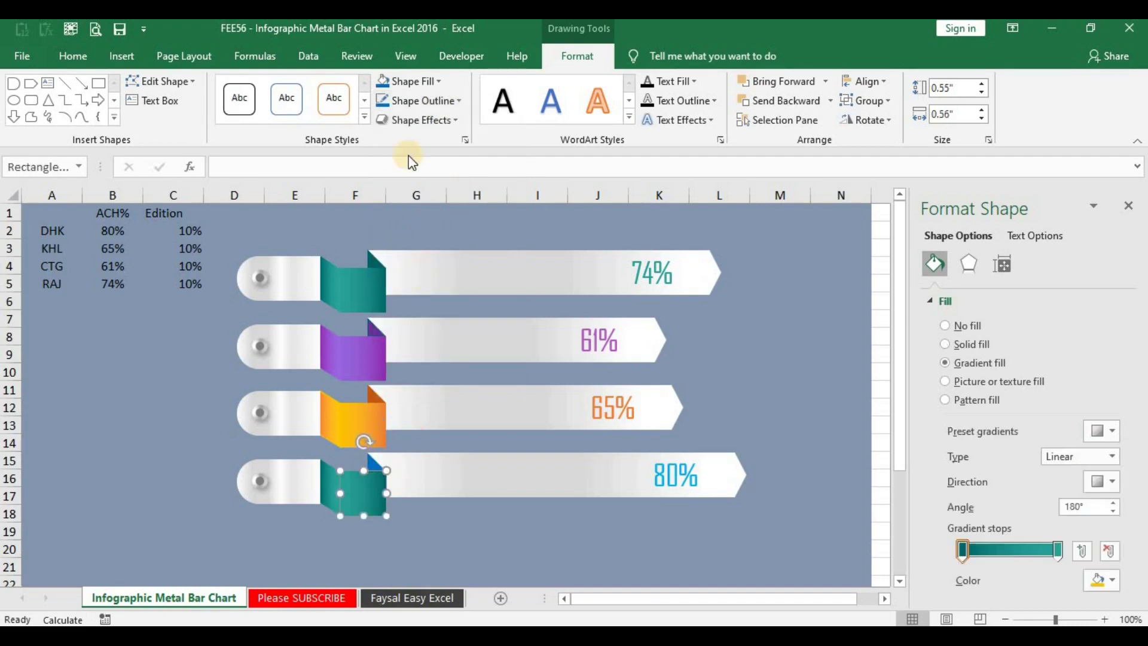
left_click(410, 84)
left_click(1099, 580)
left_click(1100, 579)
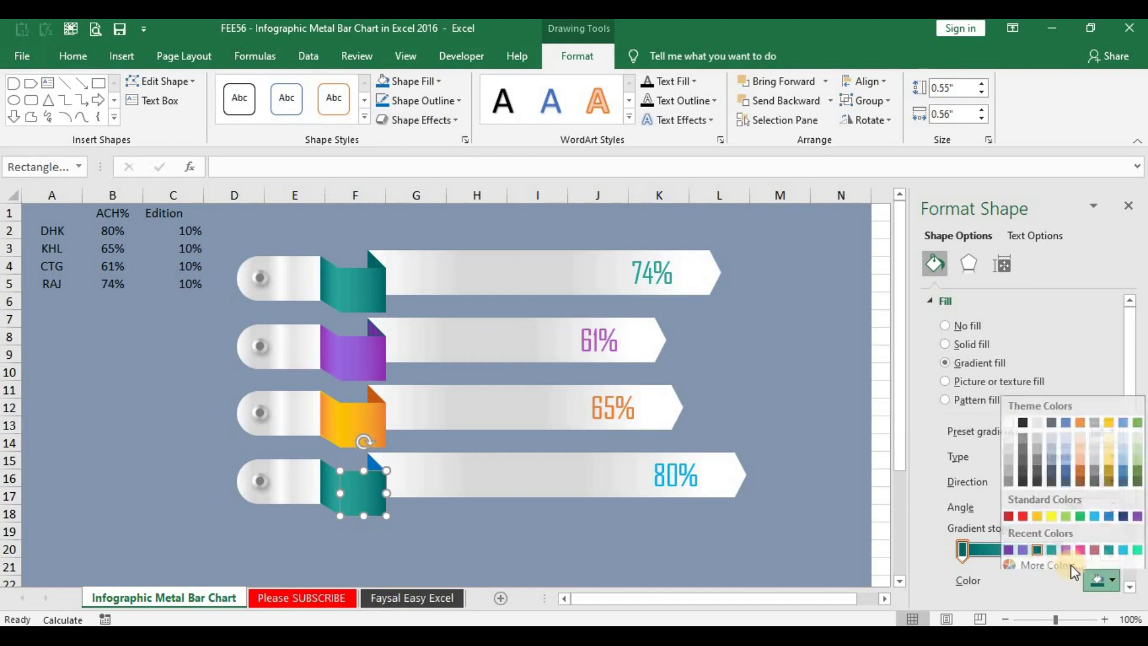
left_click(1109, 510)
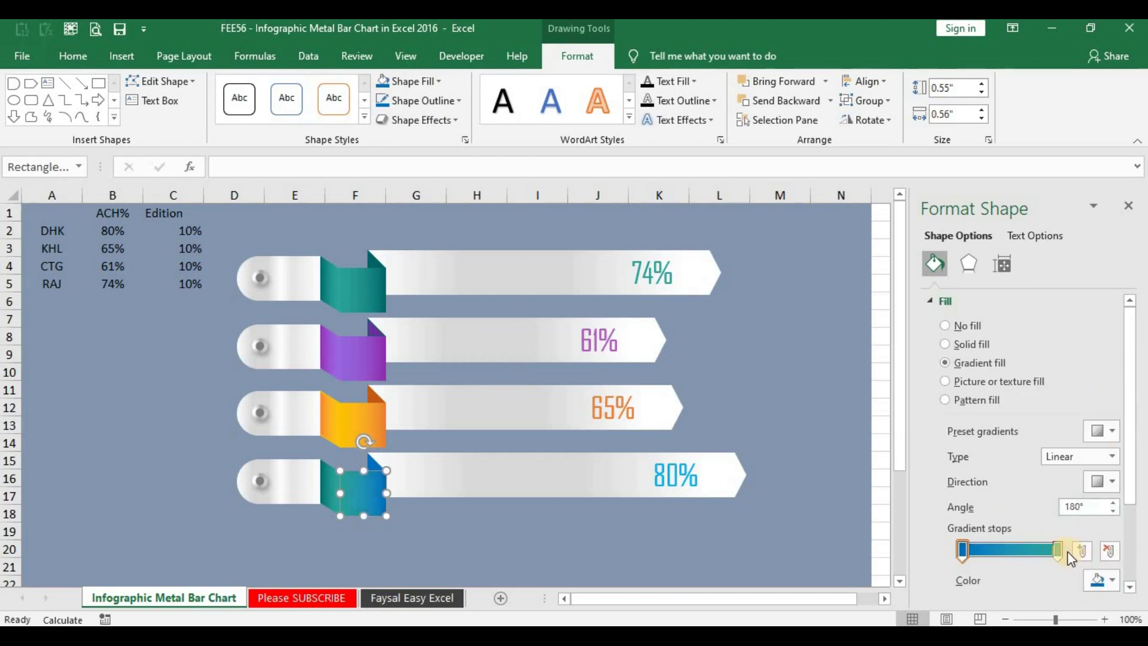
left_click(1057, 549)
left_click(1099, 580)
left_click(1092, 507)
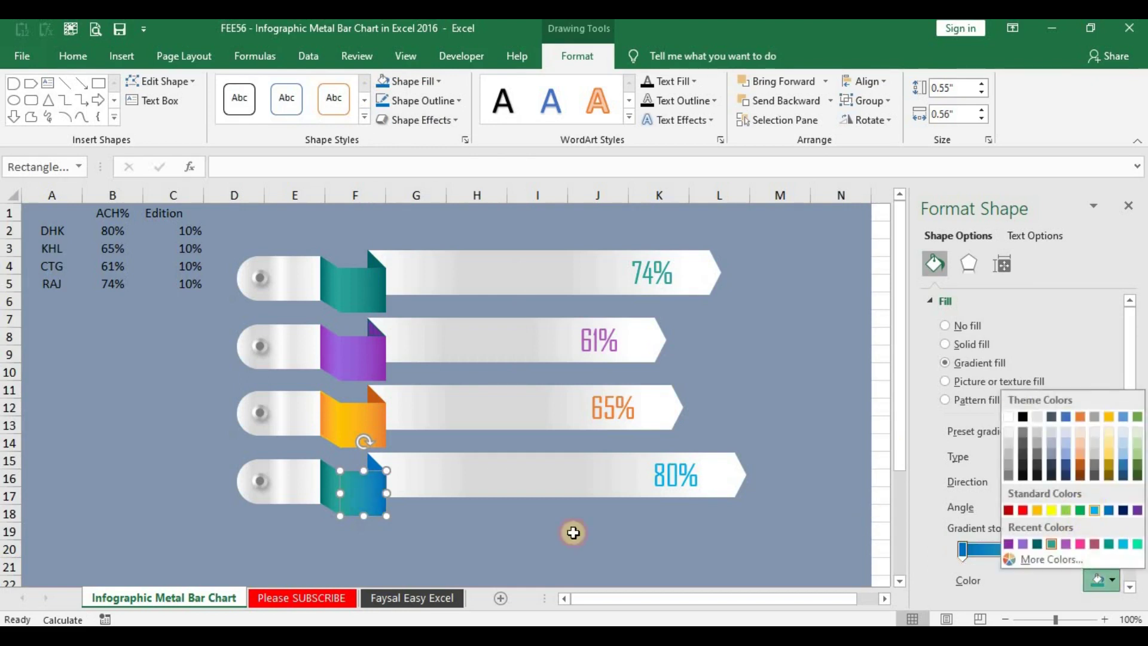
- Turn the teal piece behind the blue square into a blue gradient
left_click(324, 485)
left_click(961, 549)
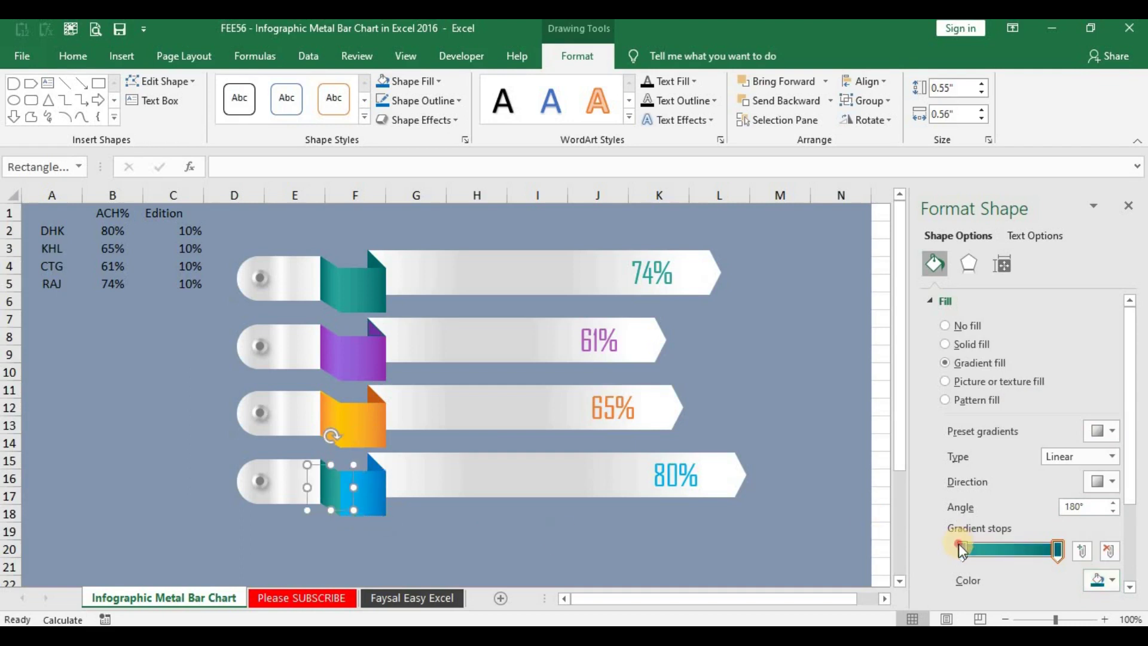
left_click(1097, 581)
left_click(1094, 524)
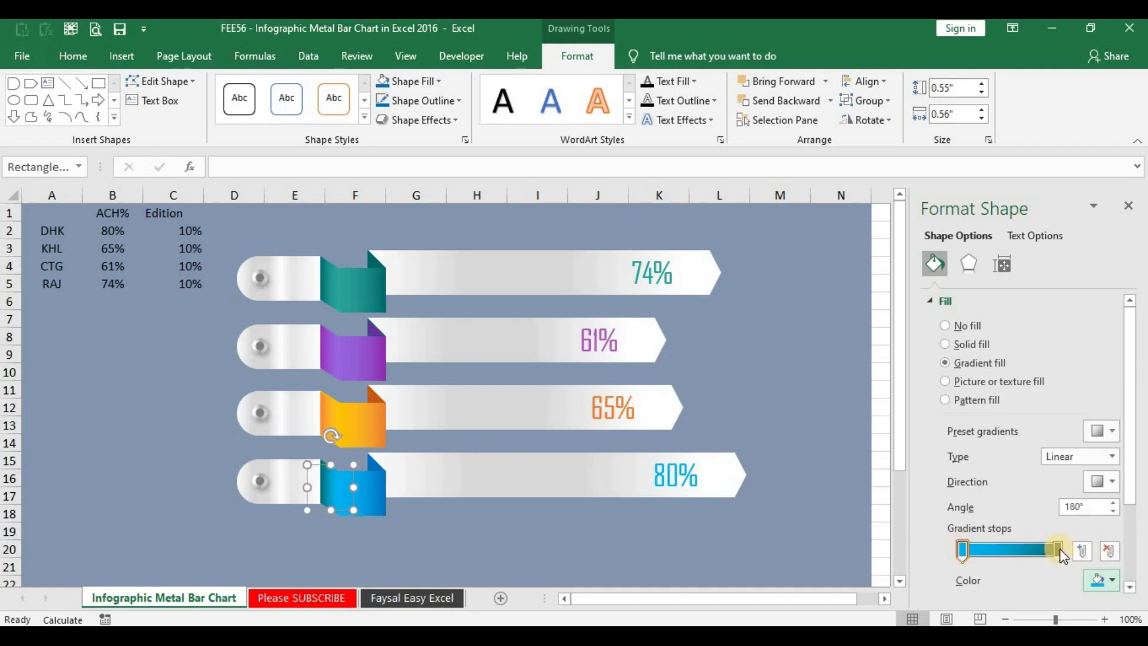
left_click(1100, 580)
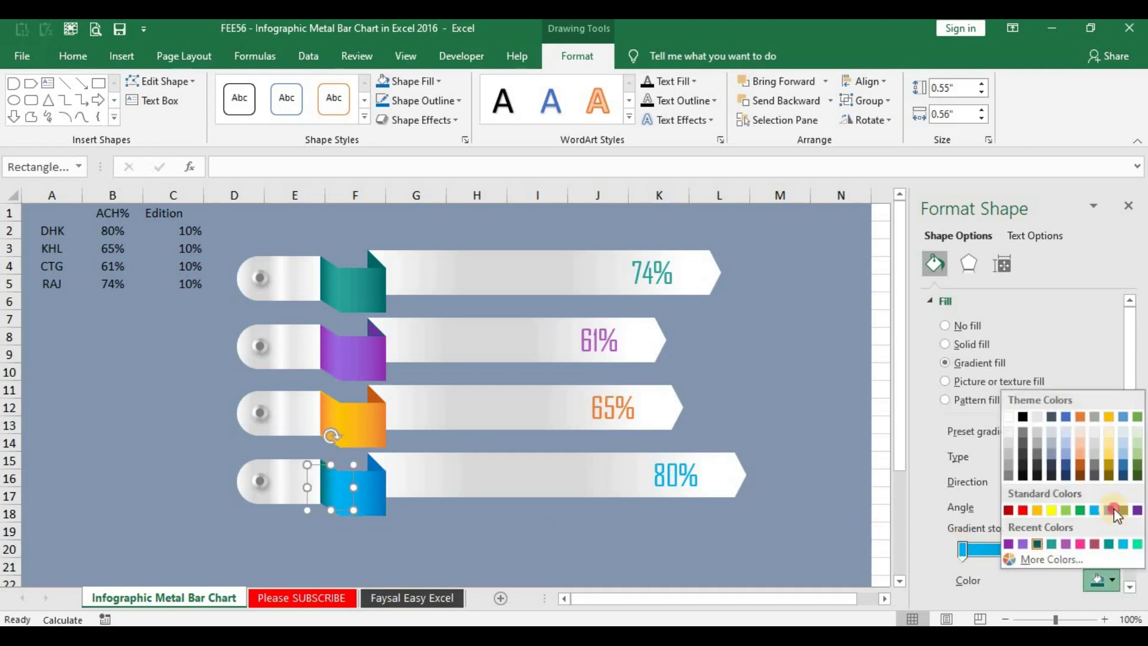
left_click(367, 544)
- Give the blue tab a matching blue outline colour
left_click(335, 543)
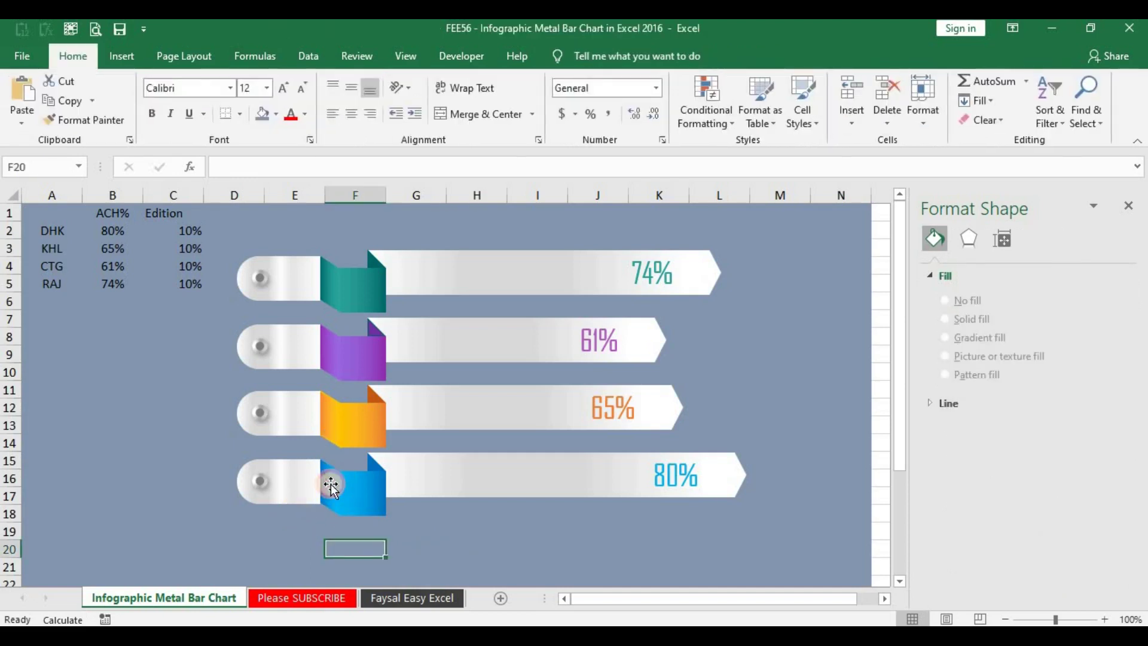
left_click(328, 481)
left_click(411, 98)
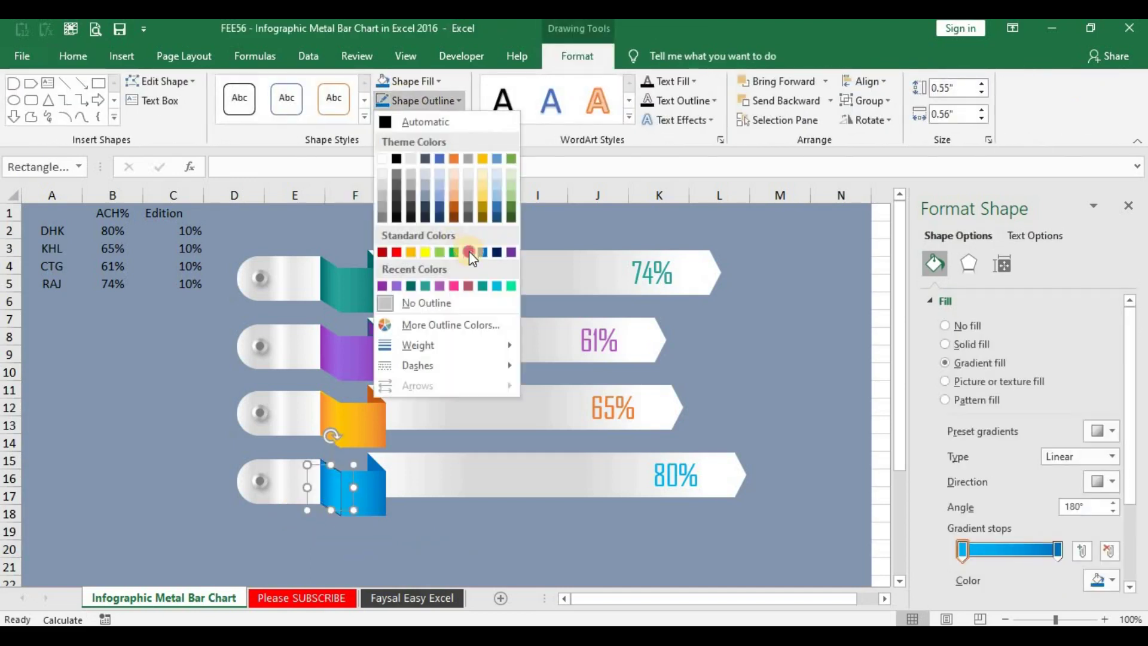
left_click(469, 251)
- Give the purple tab a lavender outline
left_click(358, 347)
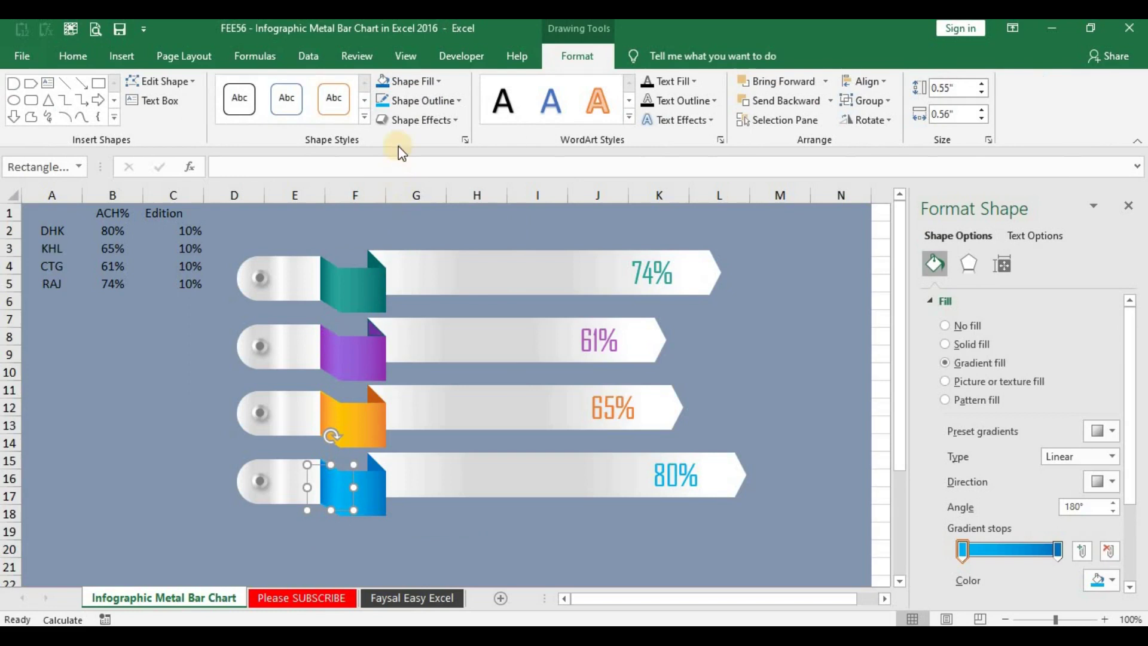
left_click(416, 100)
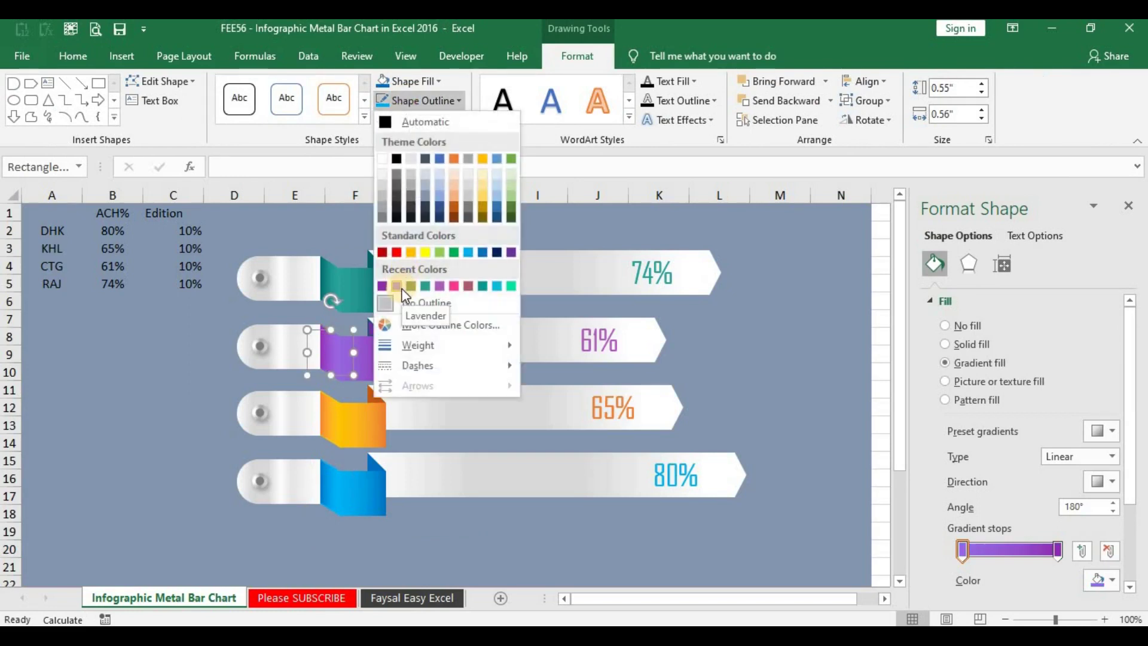
left_click(400, 287)
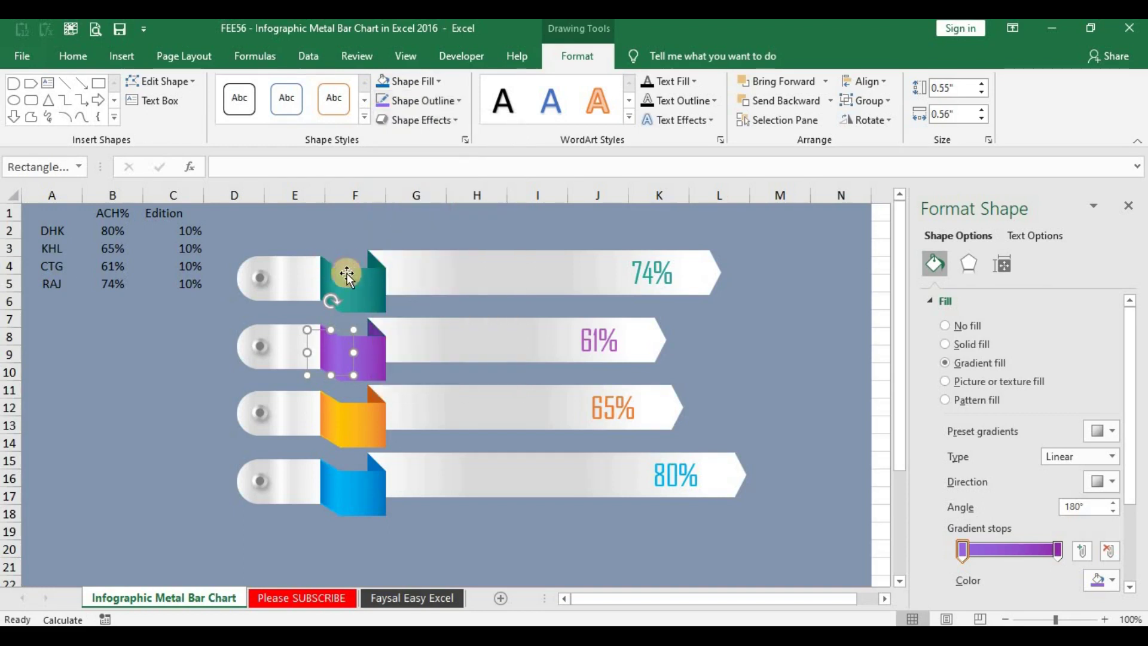
left_click(347, 273)
left_click(481, 526)
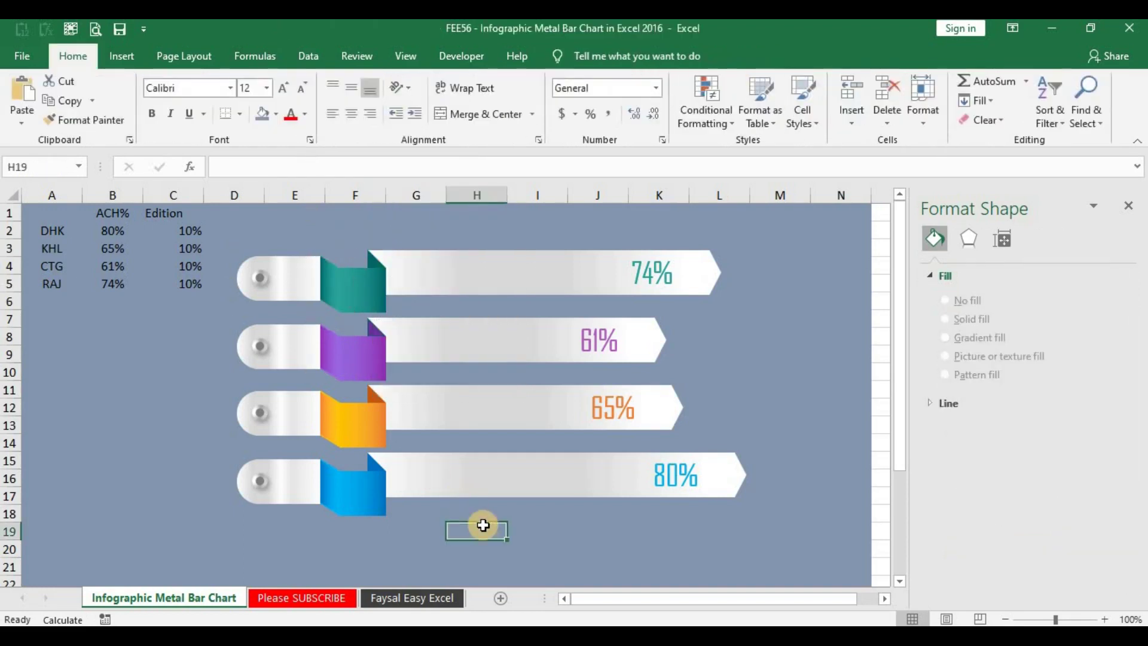
left_click(379, 534)
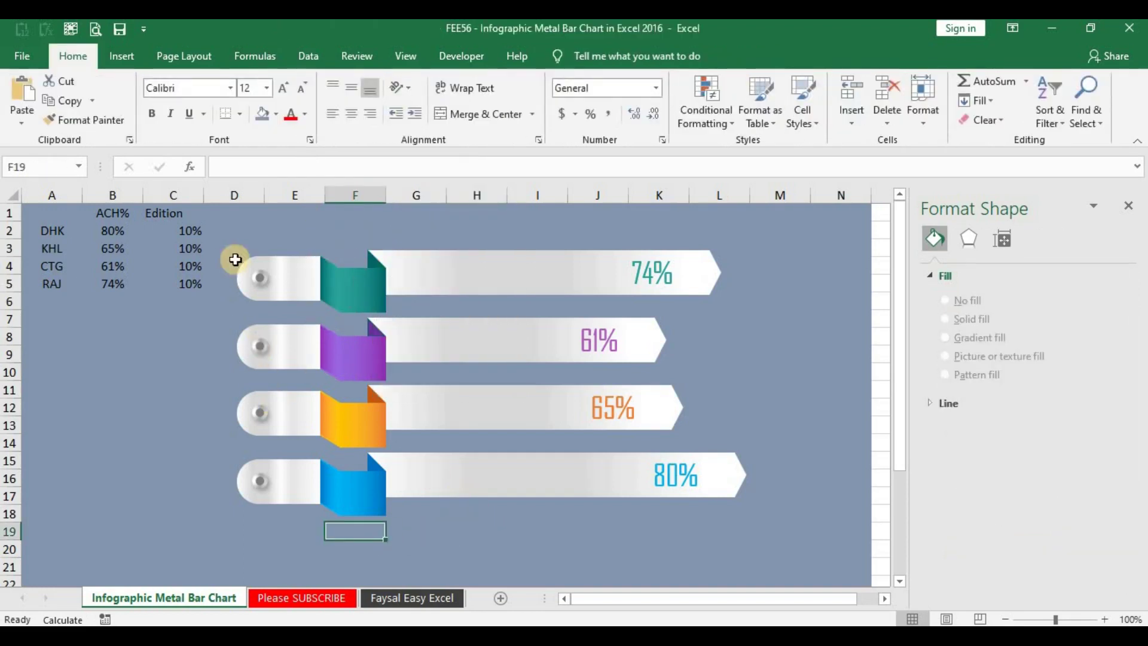
- Draw a small text box near cell B9 and type A in it
left_click(123, 58)
left_click(245, 84)
left_click(256, 121)
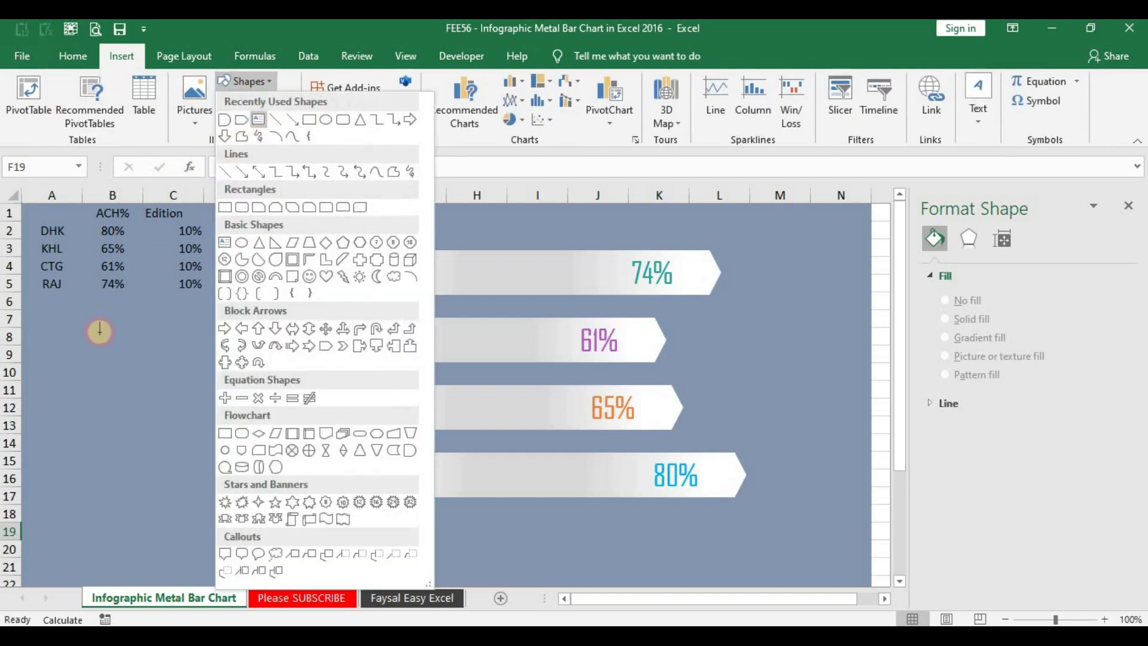
left_click_drag(86, 342, 135, 379)
left_click_drag(130, 360, 123, 345)
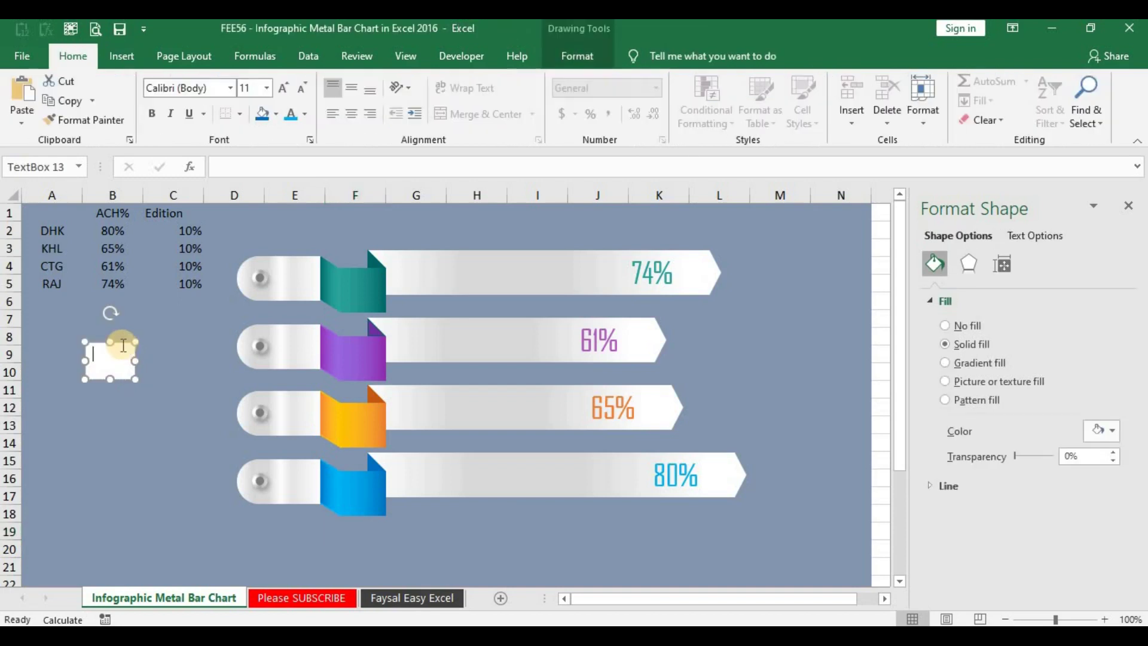
type("A")
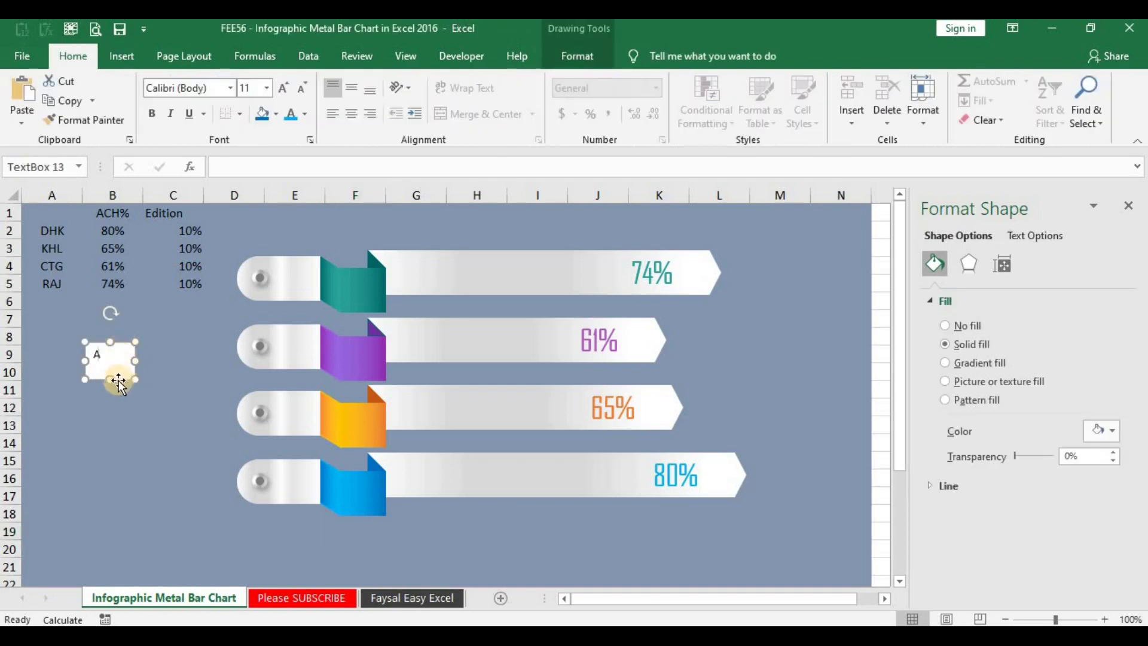
- Duplicate the A box downward three times, labelling the copies B, C and D
left_click_drag(120, 380, 111, 430)
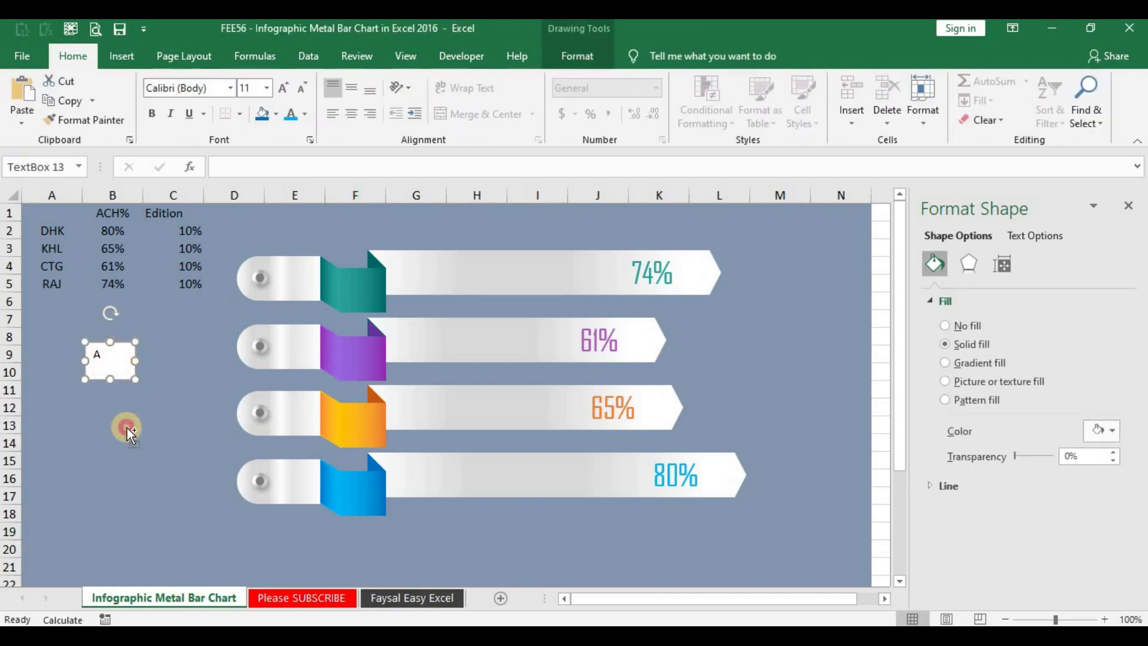
type("B")
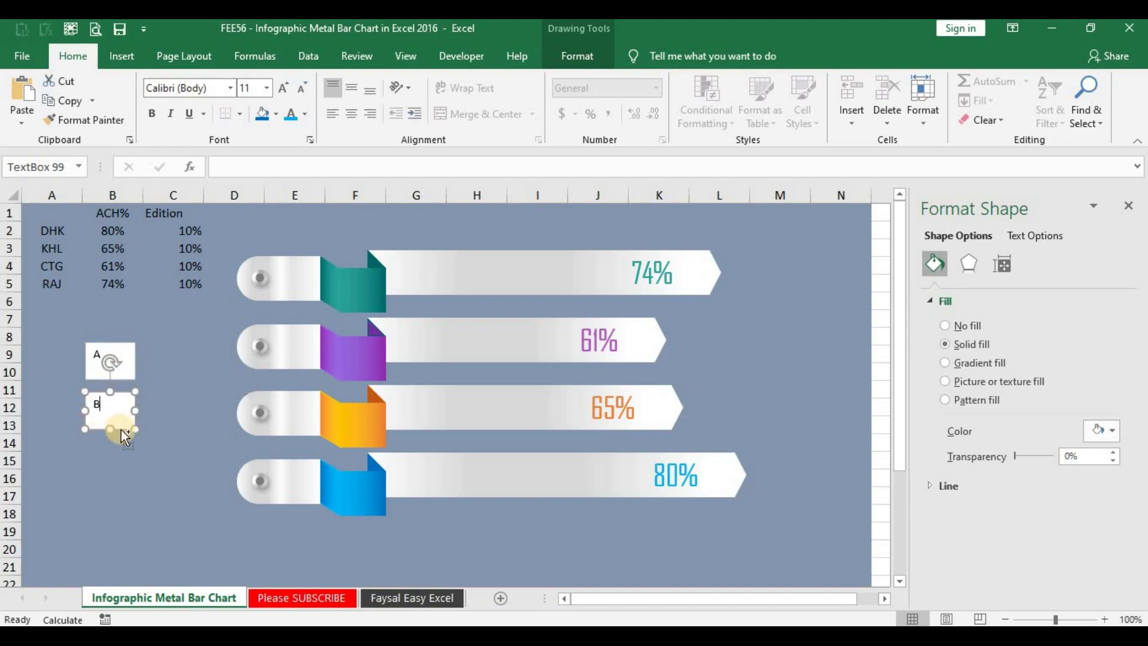
left_click_drag(112, 429, 111, 476)
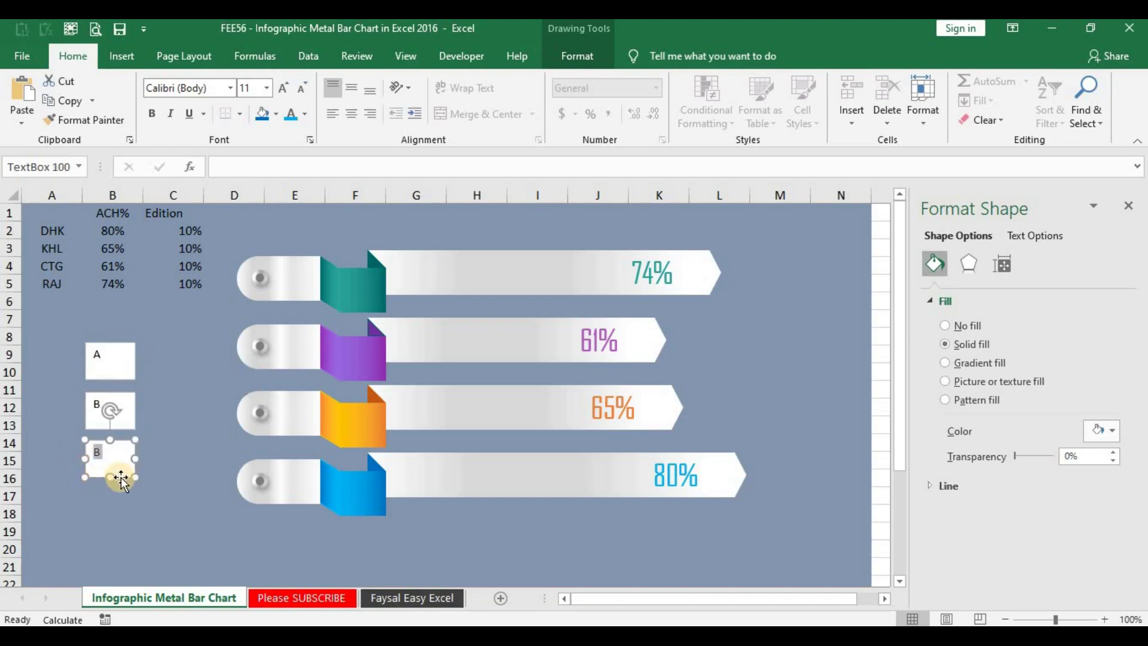
type("C")
left_click_drag(123, 518, 114, 508)
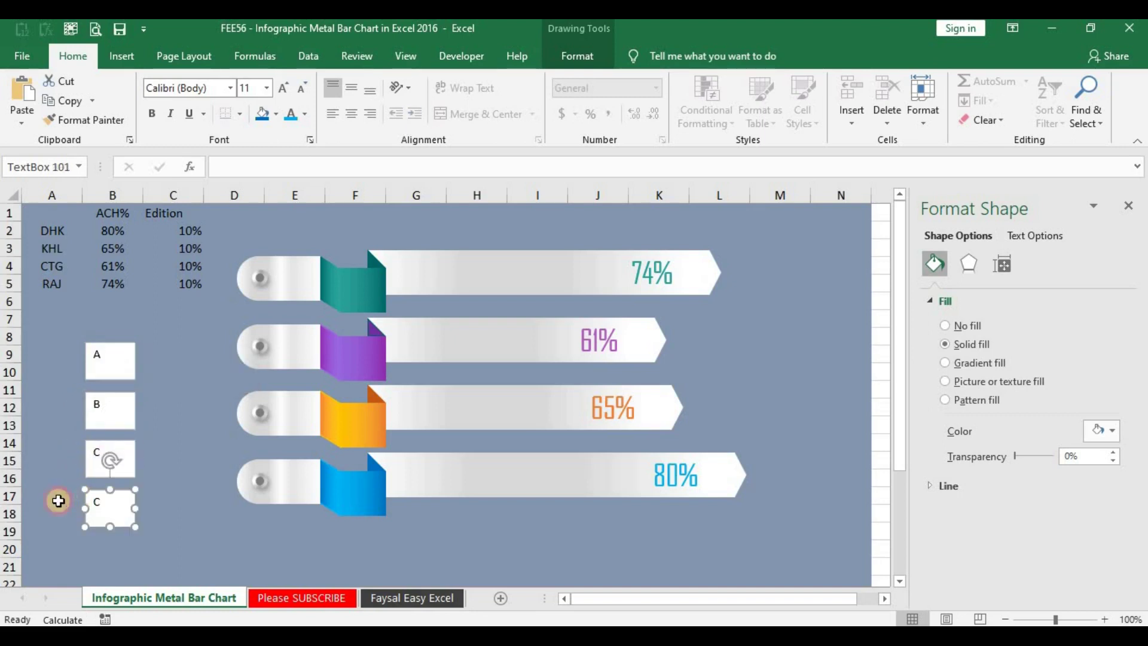
type("D")
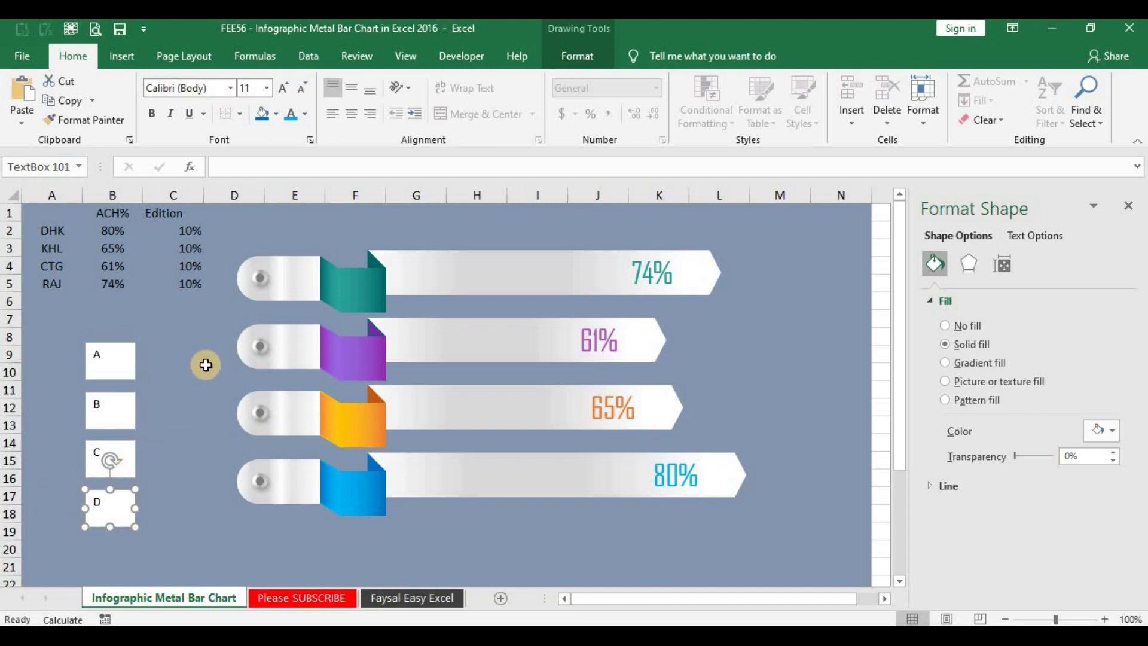
left_click(120, 346)
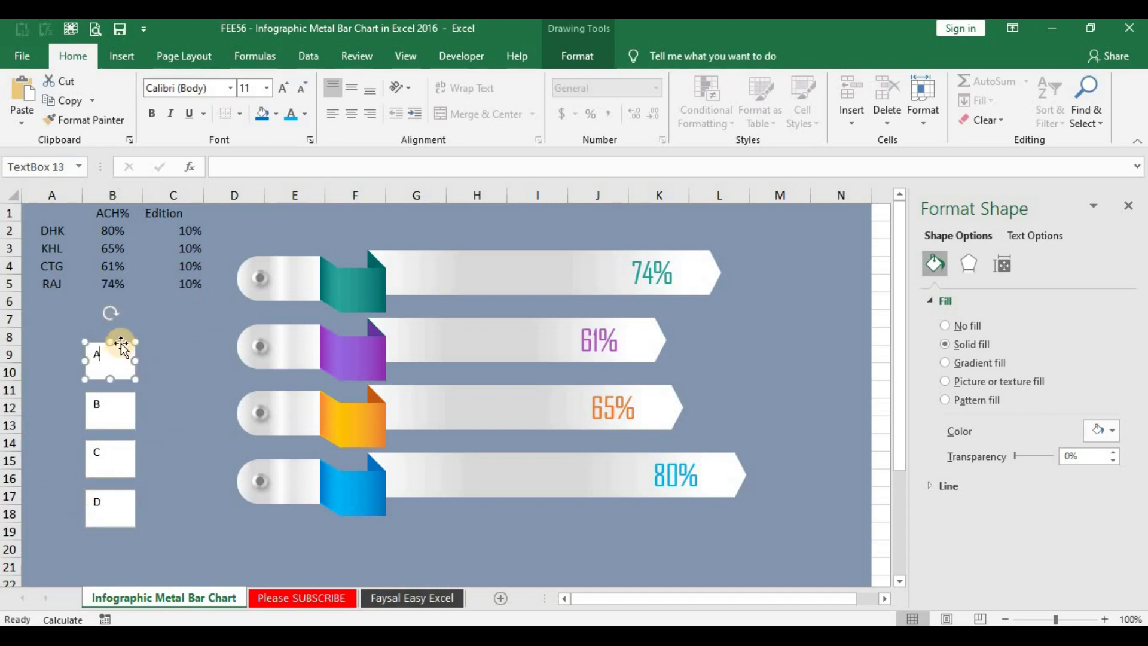
- Set the A label to a centred, bold condensed Bahnschrift font at size 32
left_click(230, 88)
left_click(218, 188)
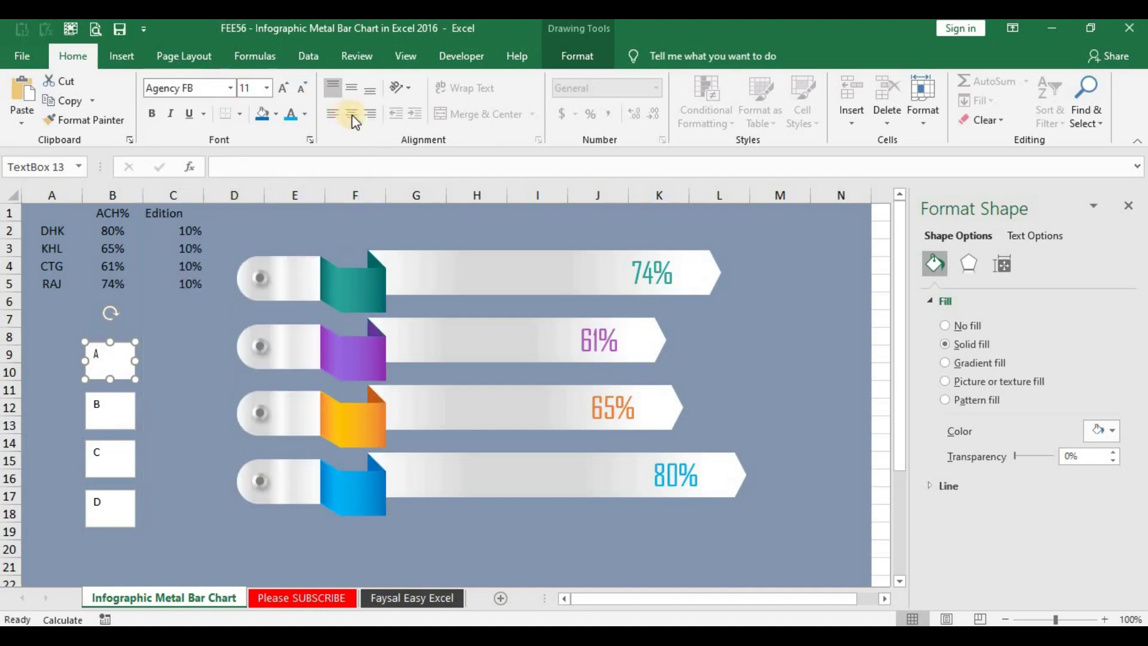
left_click(356, 96)
left_click(287, 90)
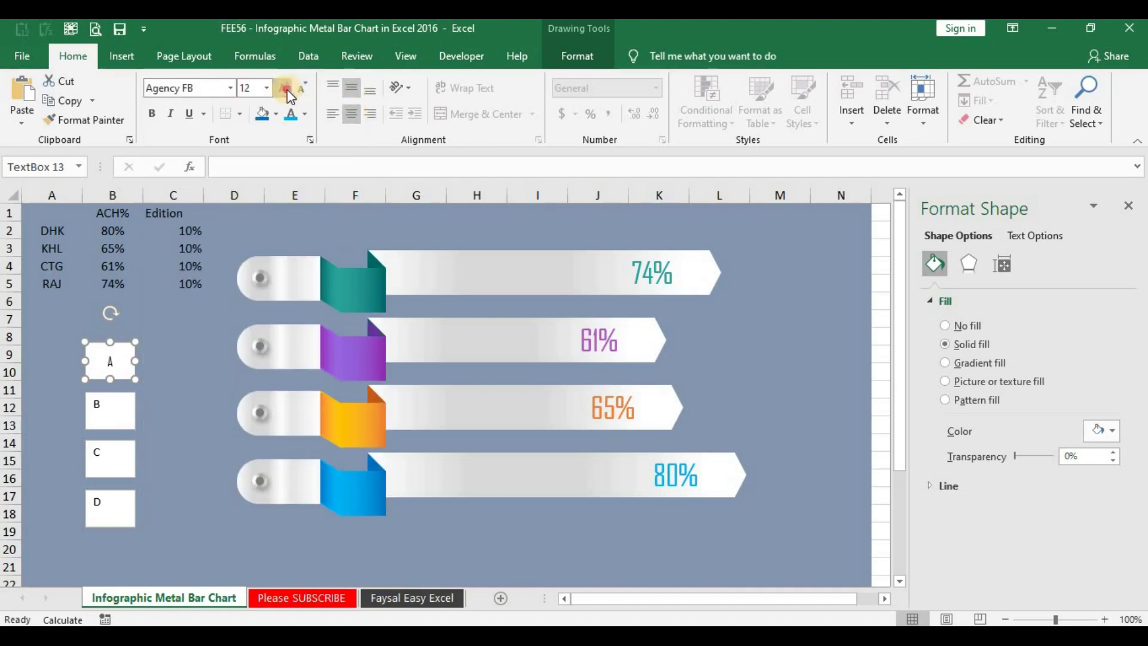
left_click(287, 90)
left_click(287, 89)
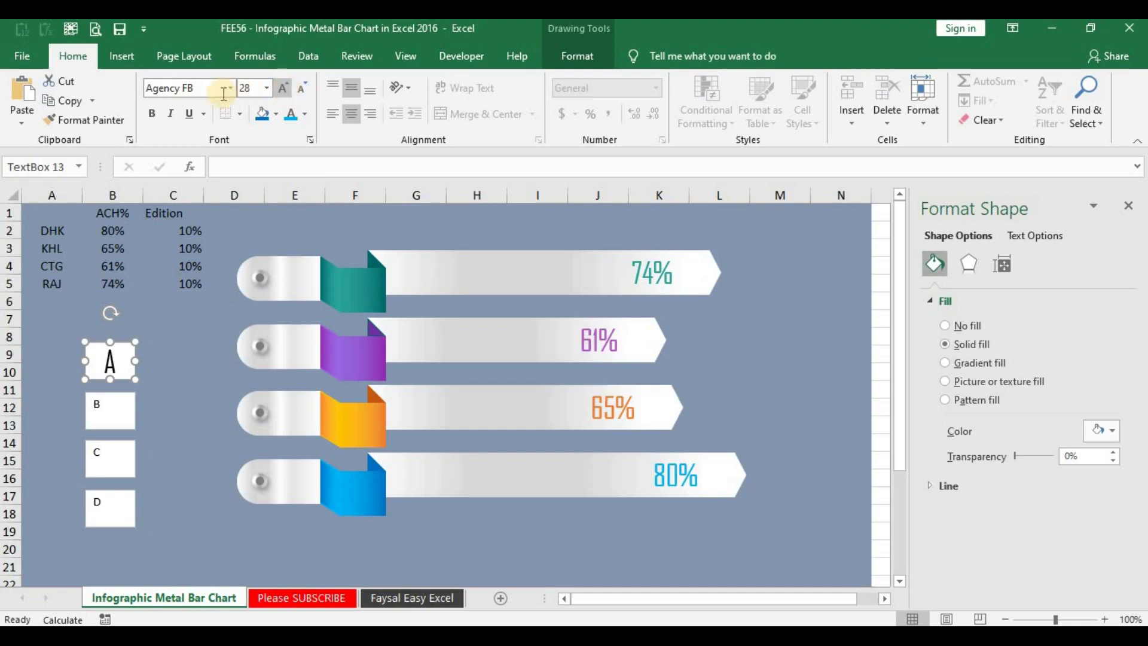
left_click(231, 88)
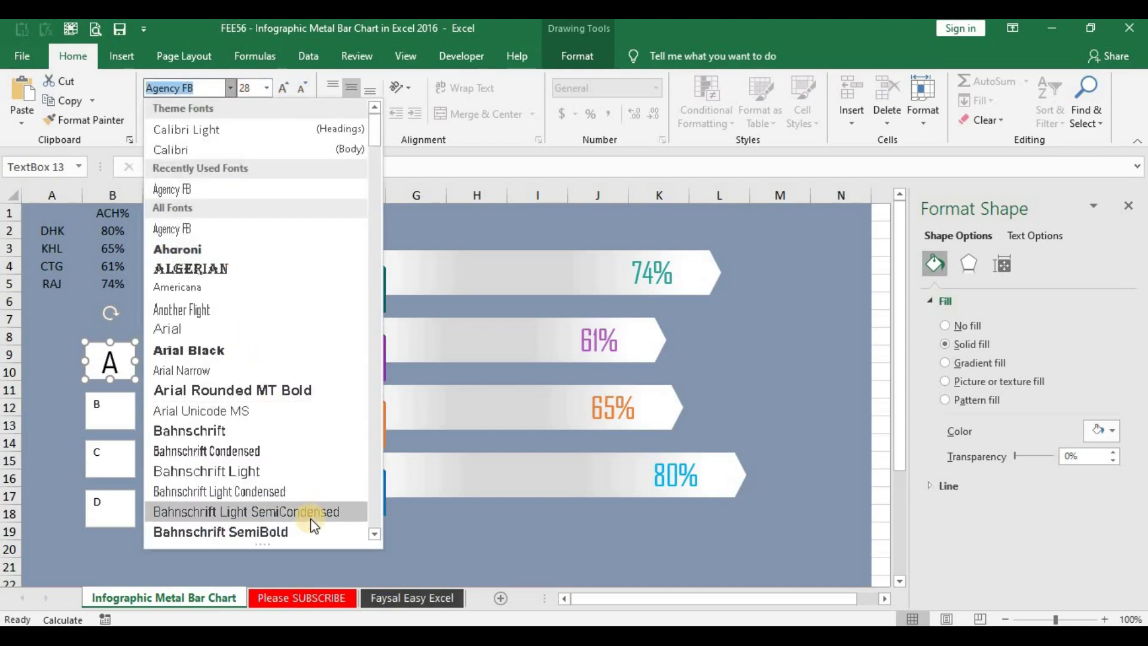
scroll(312, 496, "down", 2)
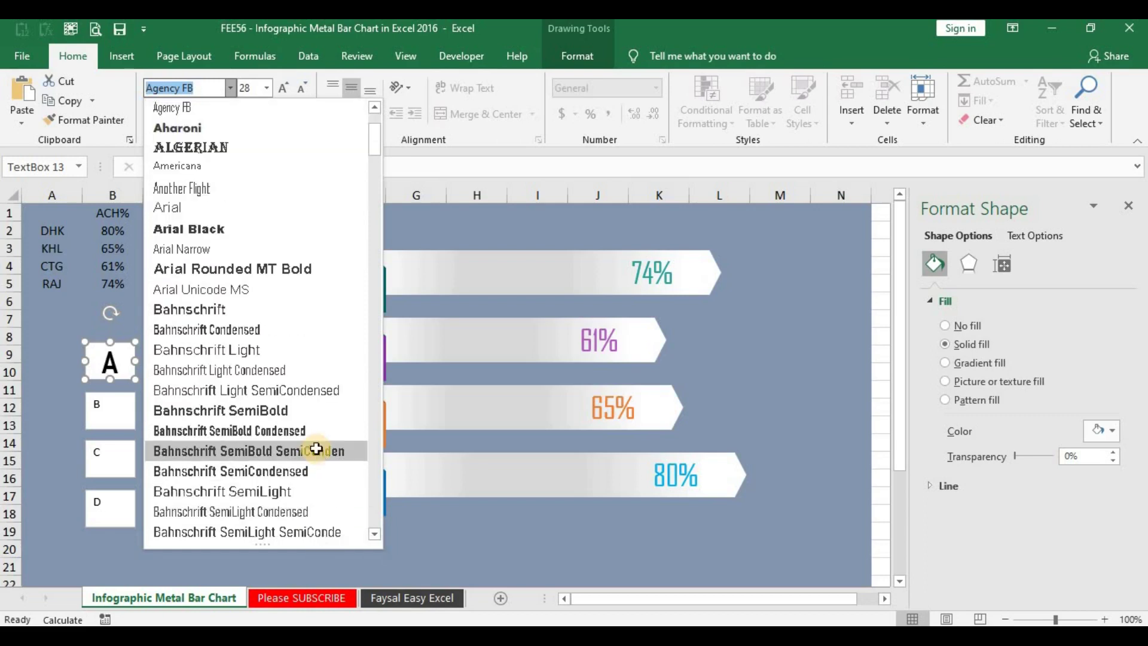
left_click(316, 450)
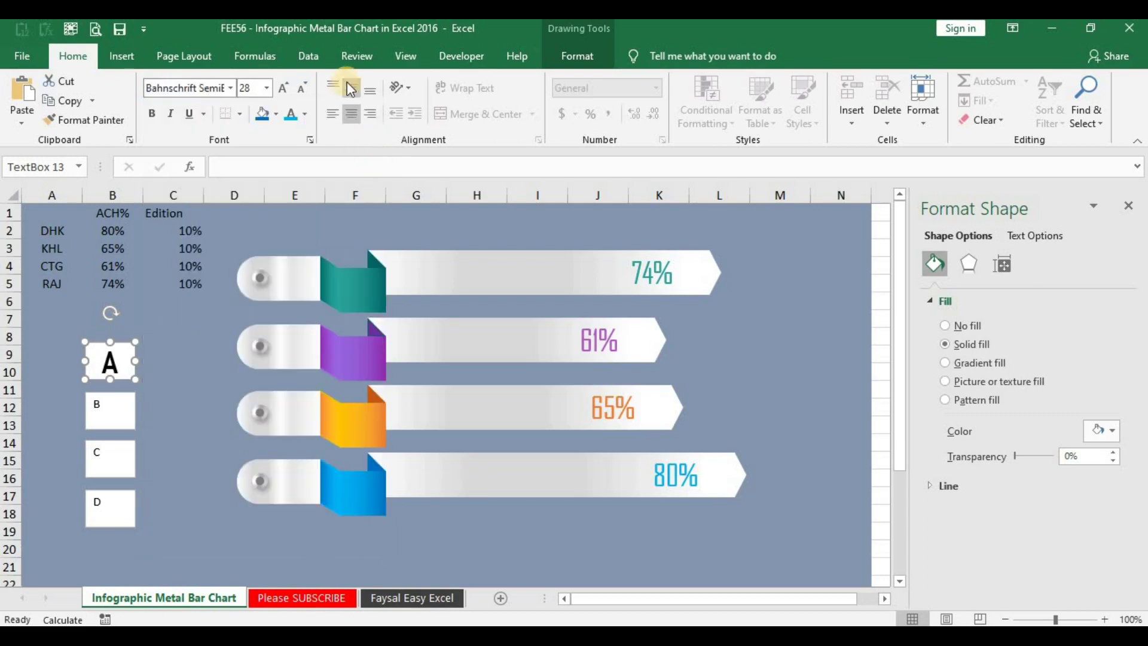
left_click(285, 89)
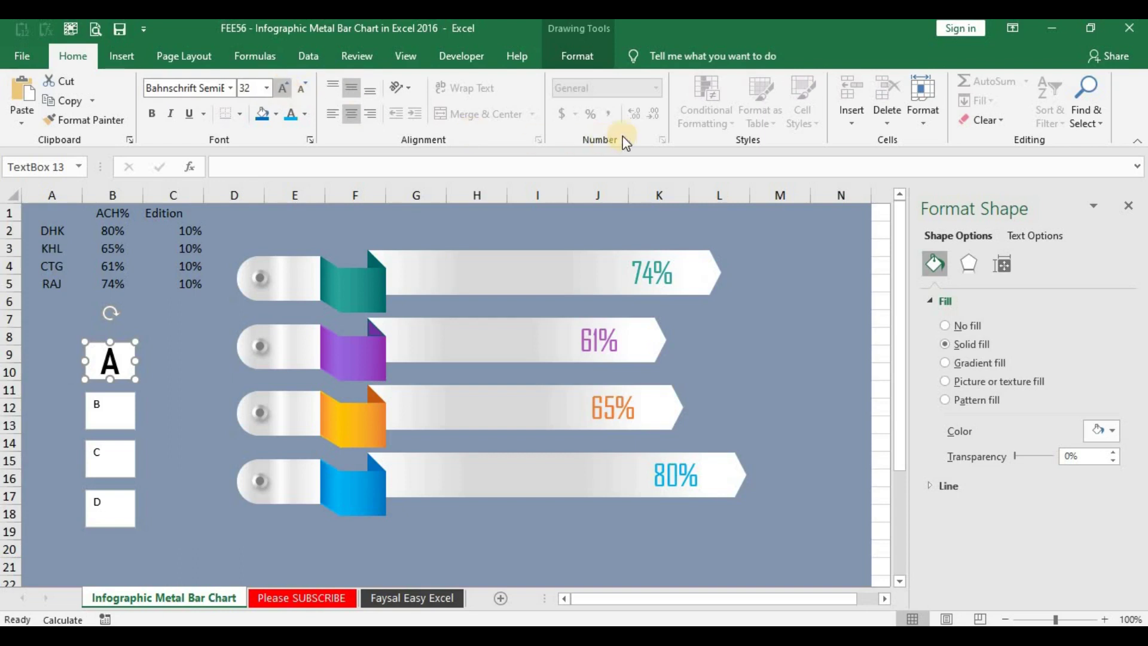
- Make the A letter white with no box fill and no outline
left_click(305, 114)
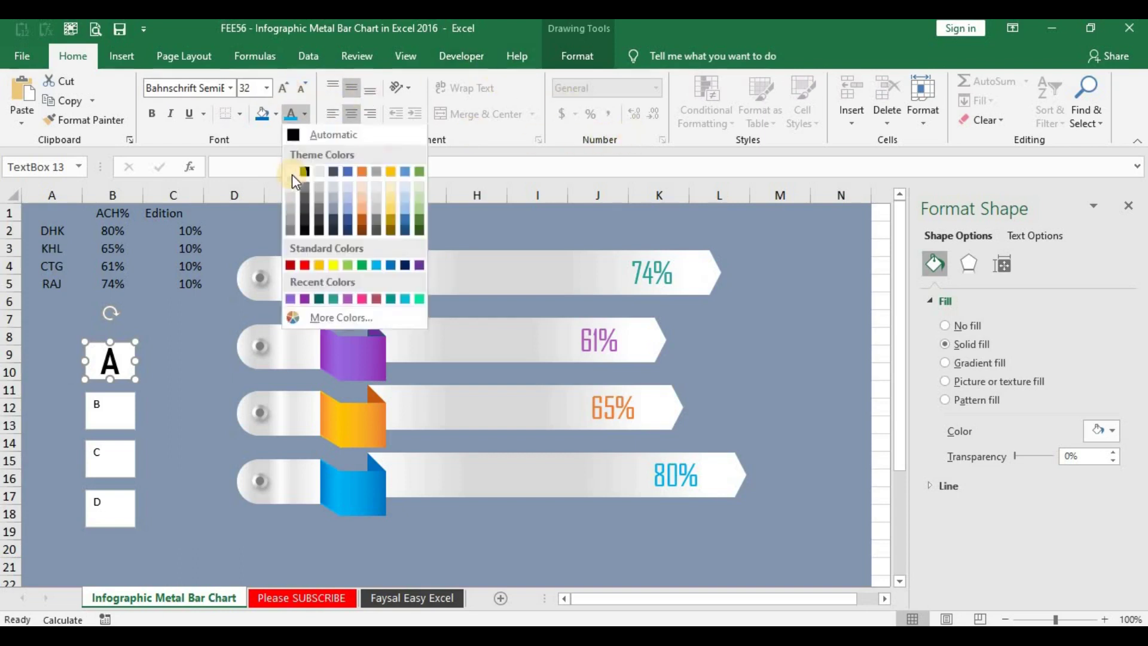
left_click(293, 171)
left_click(275, 114)
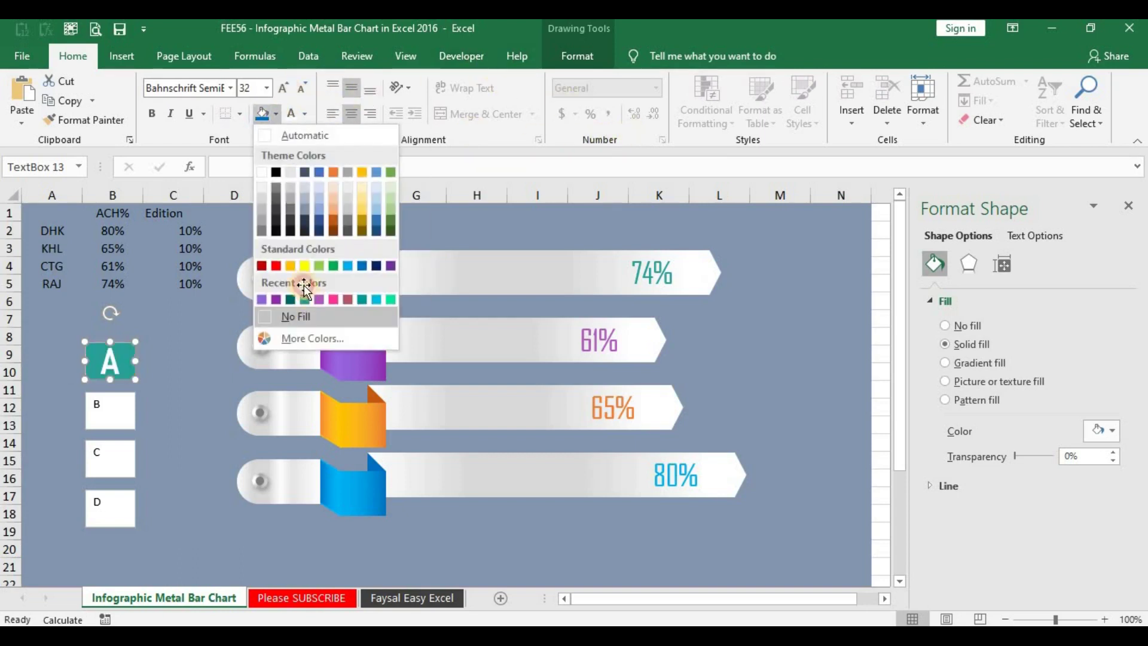
left_click(306, 311)
left_click(577, 55)
left_click(422, 100)
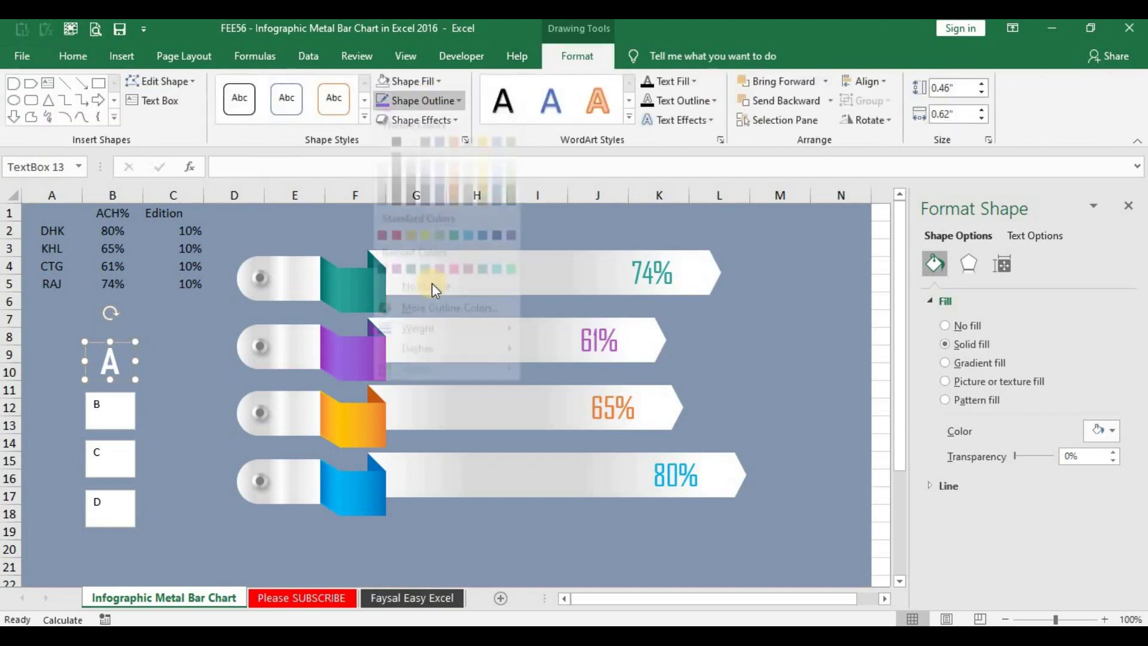
left_click(436, 302)
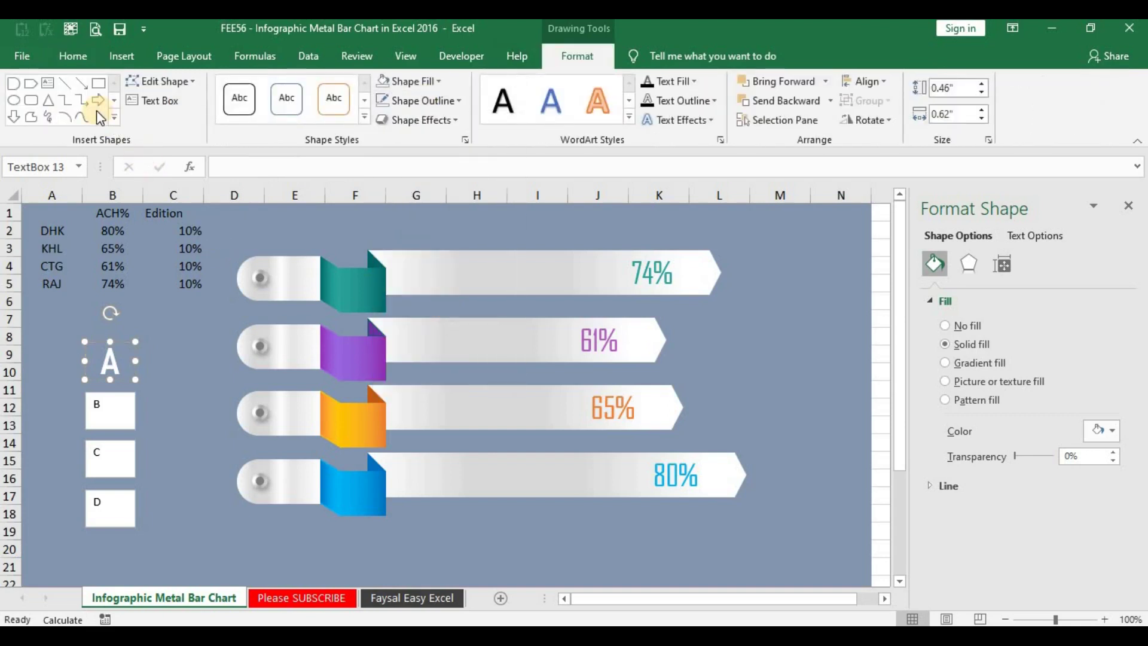
- Apply a text shadow preset to the A letter
left_click(432, 120)
mouse_move(431, 190)
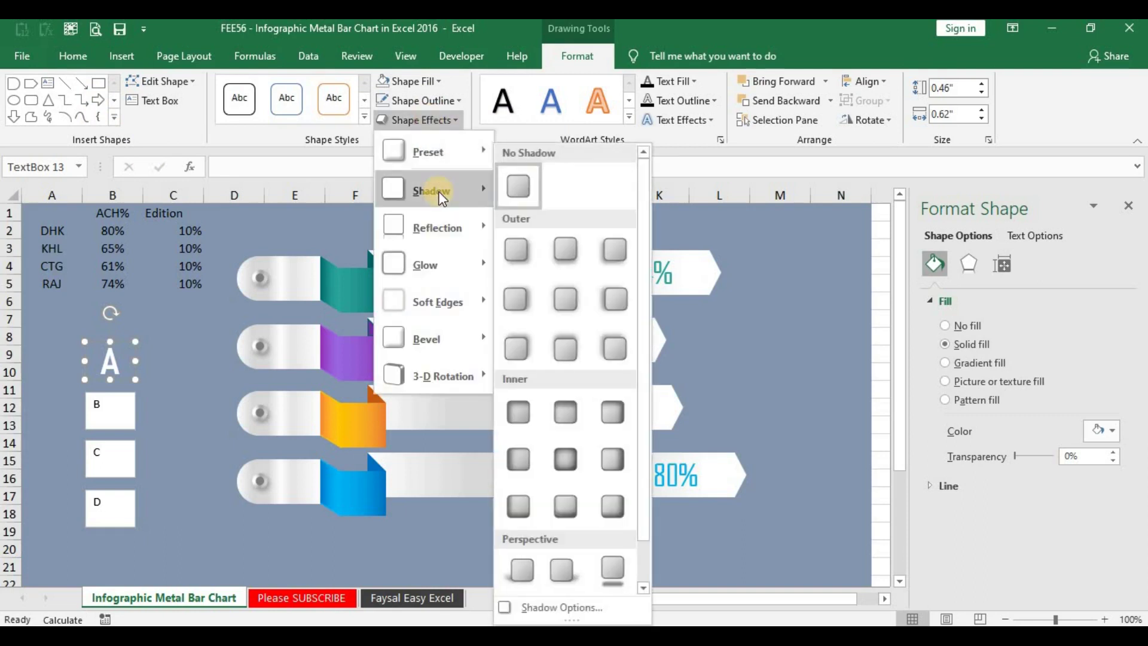
left_click(682, 119)
mouse_move(696, 152)
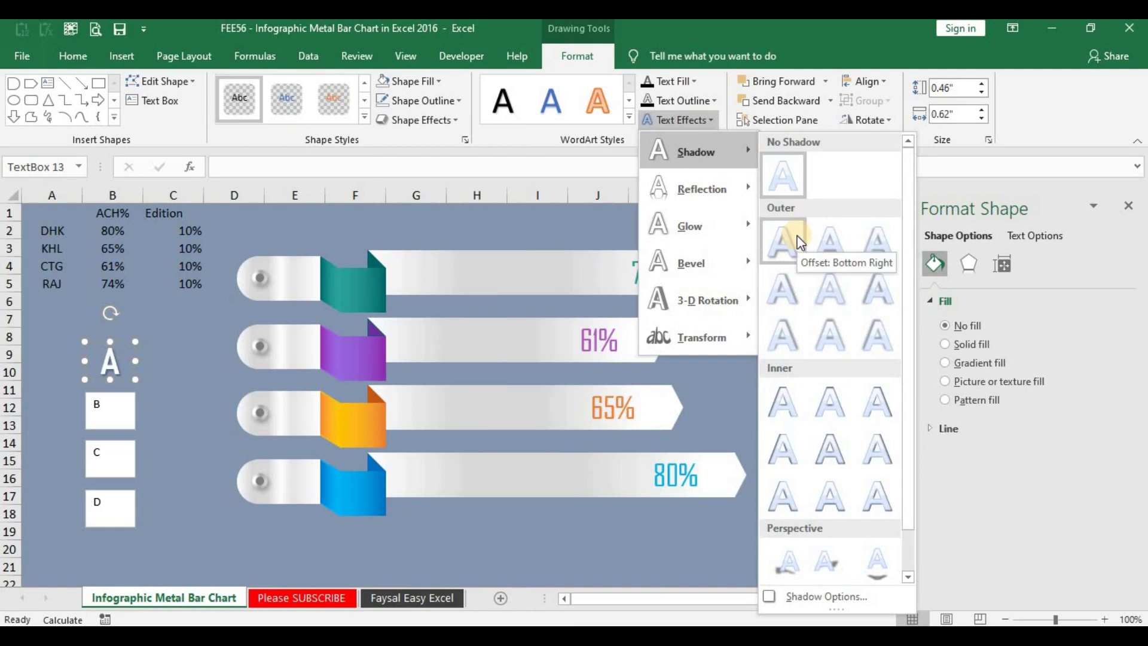
left_click(798, 393)
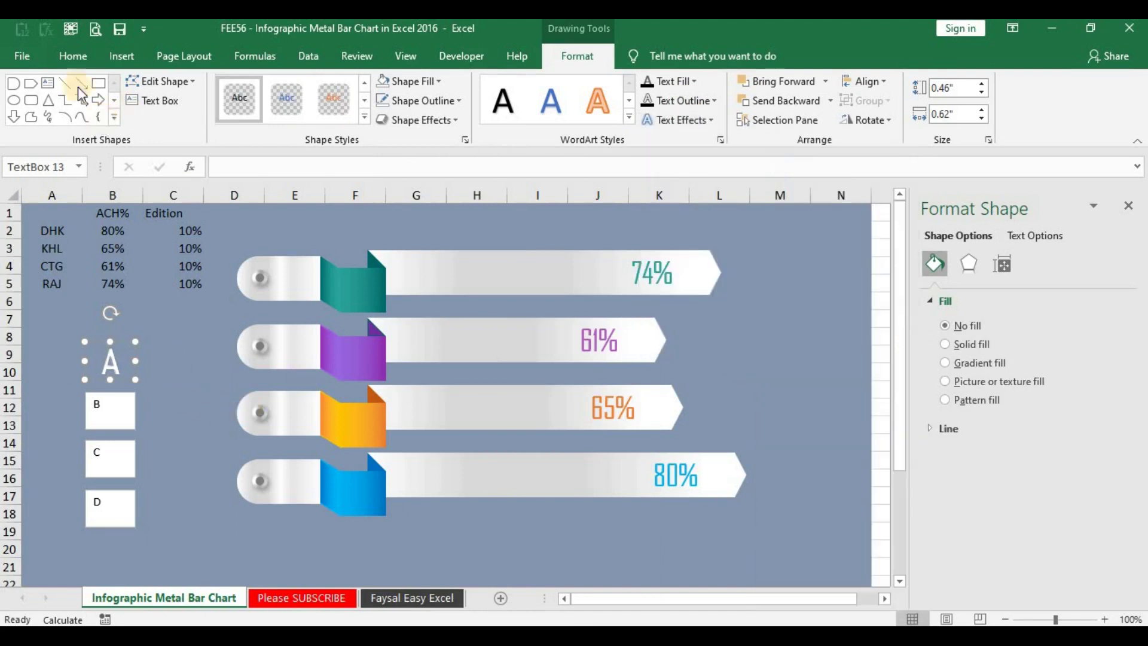
- Copy the A label's formatting onto the B, C and D labels with Format Painter
left_click(59, 55)
left_click(119, 118)
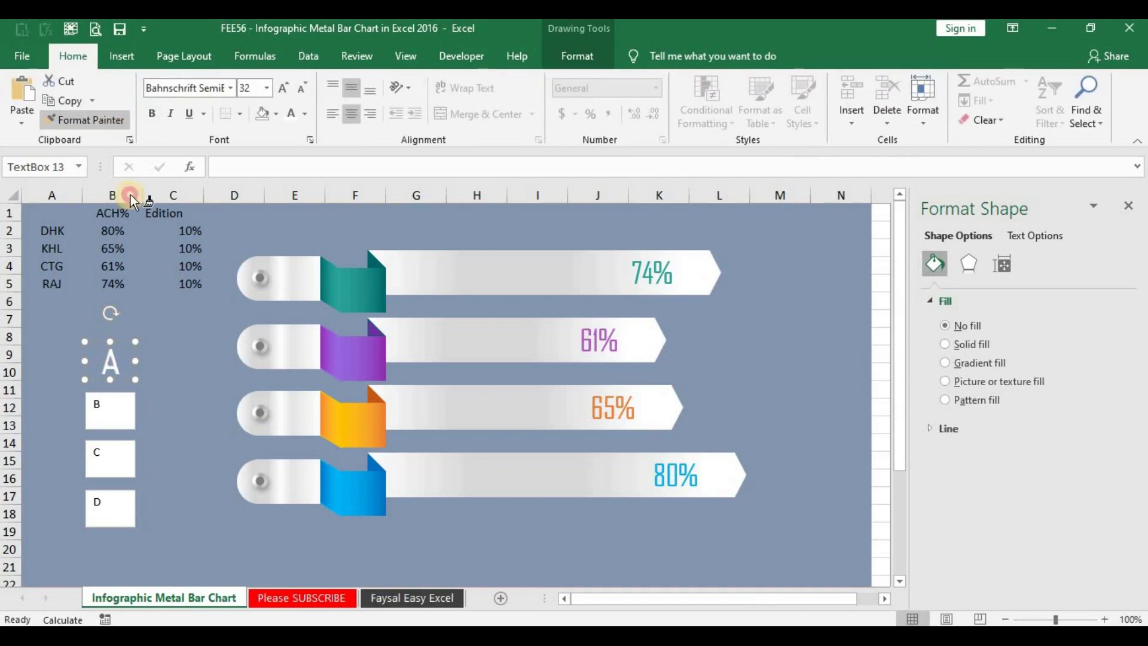
left_click(111, 417)
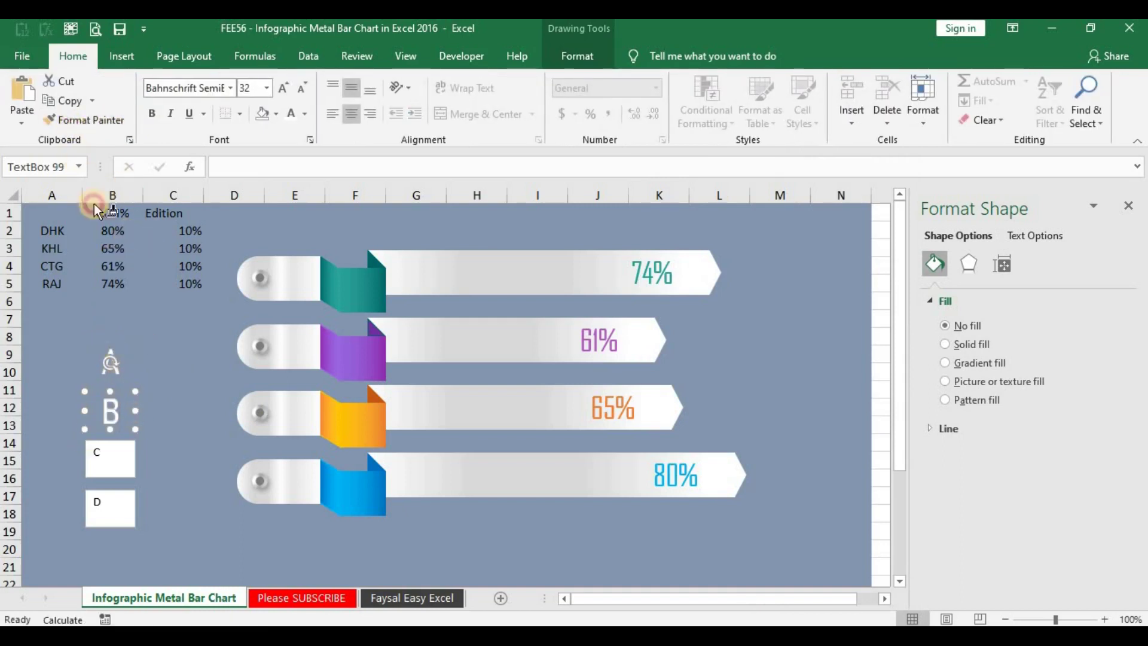
left_click(84, 119)
left_click(133, 445)
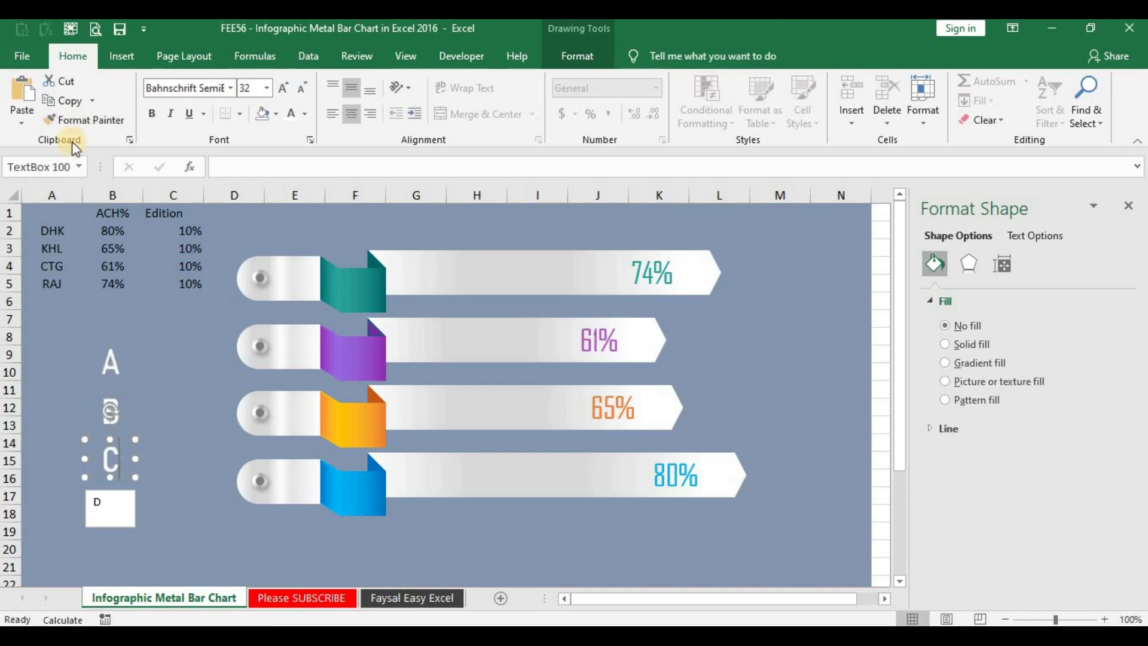
left_click(84, 120)
left_click(116, 508)
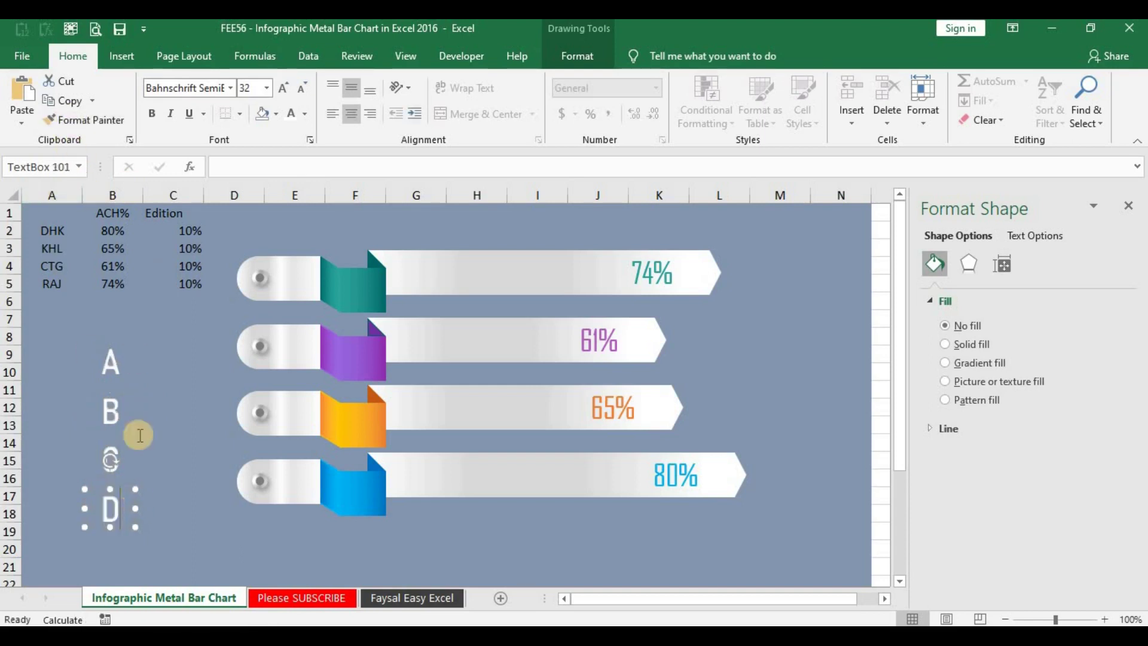
left_click(111, 360)
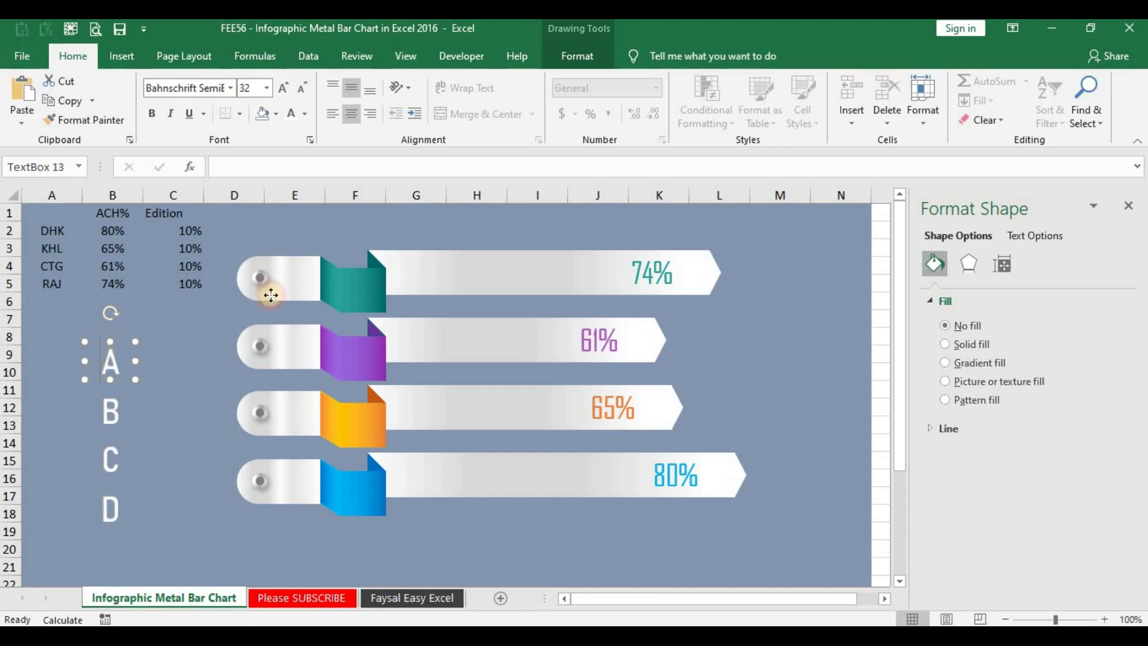
- Move letters A, B, C and D onto the teal, purple, orange and blue tabs
left_click_drag(270, 296, 372, 273)
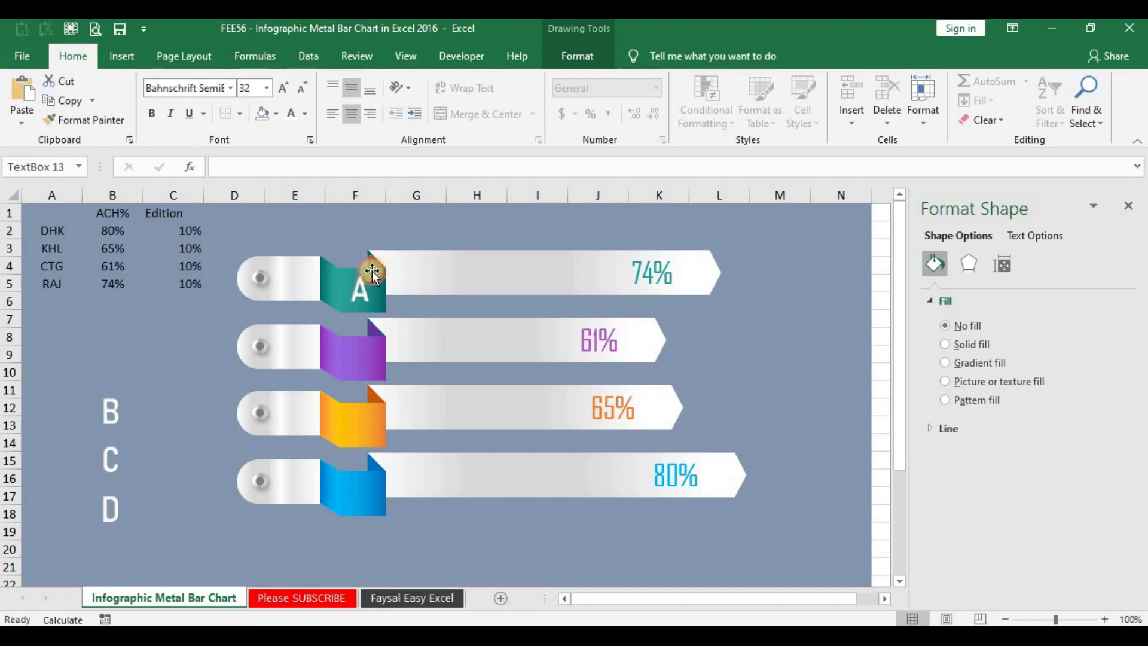
left_click(122, 406)
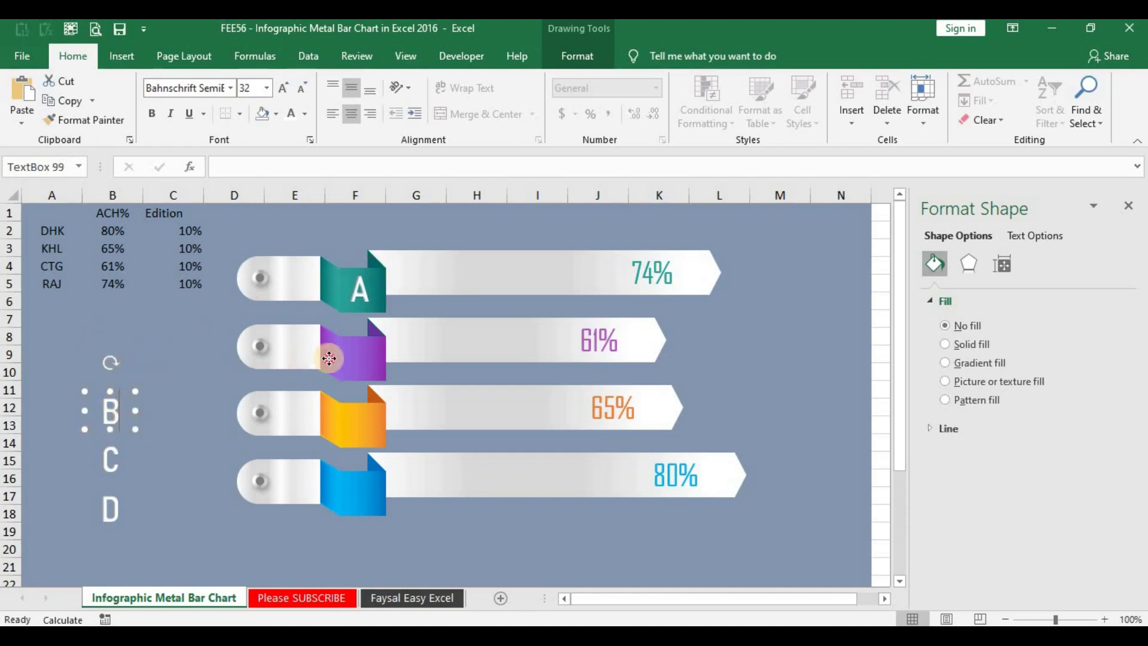
left_click_drag(328, 359, 386, 349)
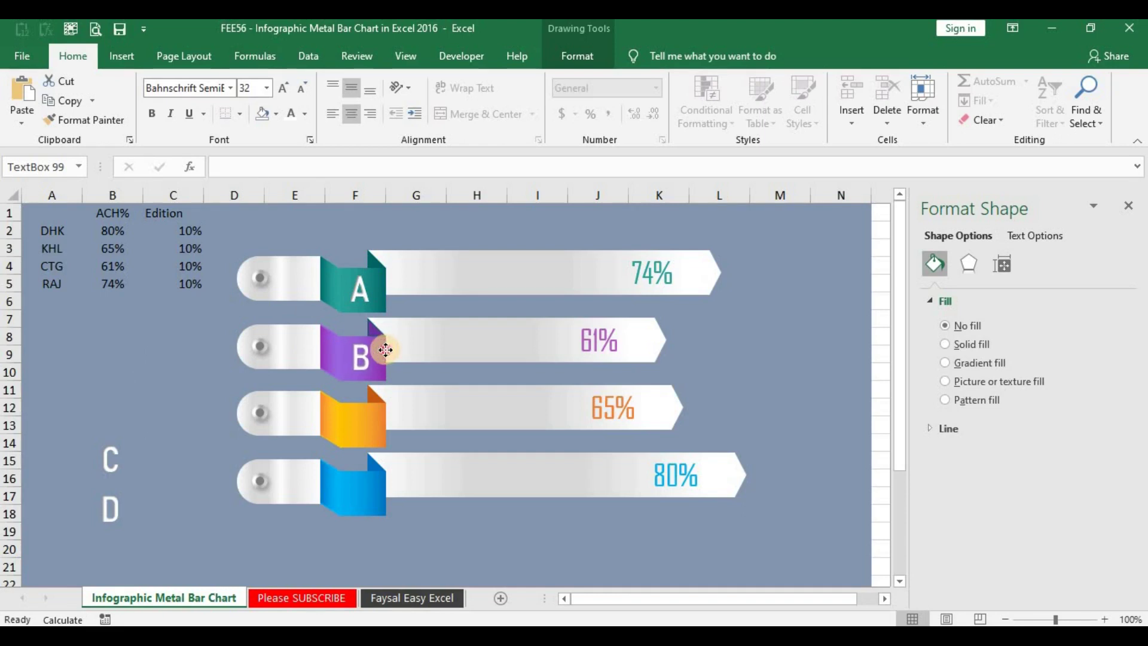
left_click_drag(91, 473, 127, 474)
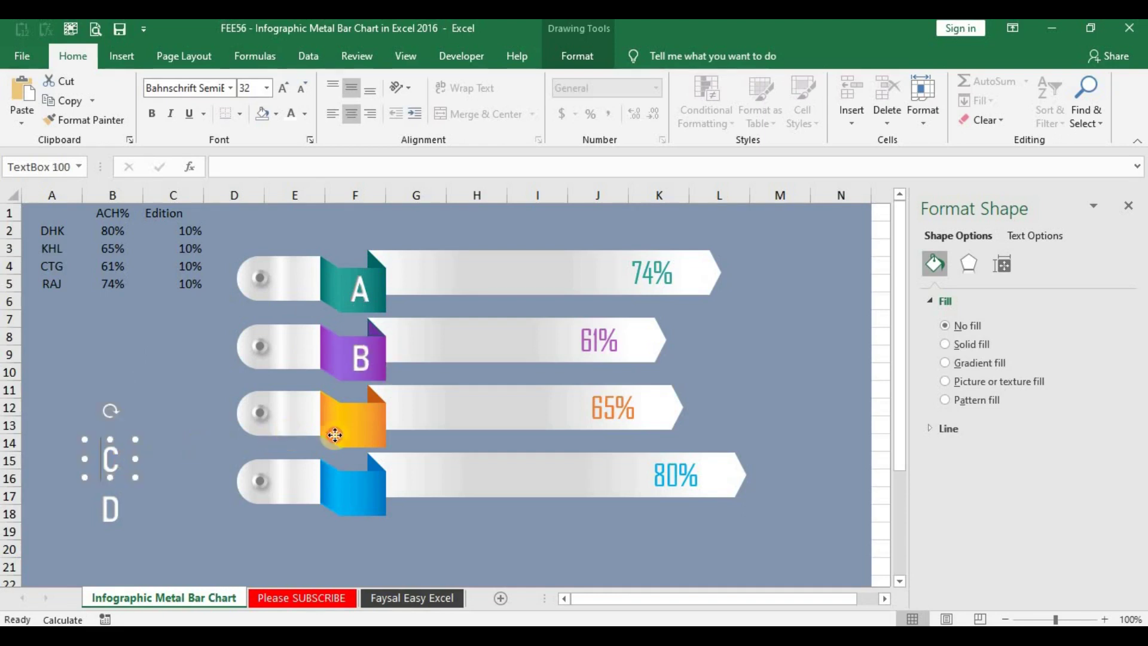
left_click_drag(328, 435, 373, 435)
key("ctrl+z")
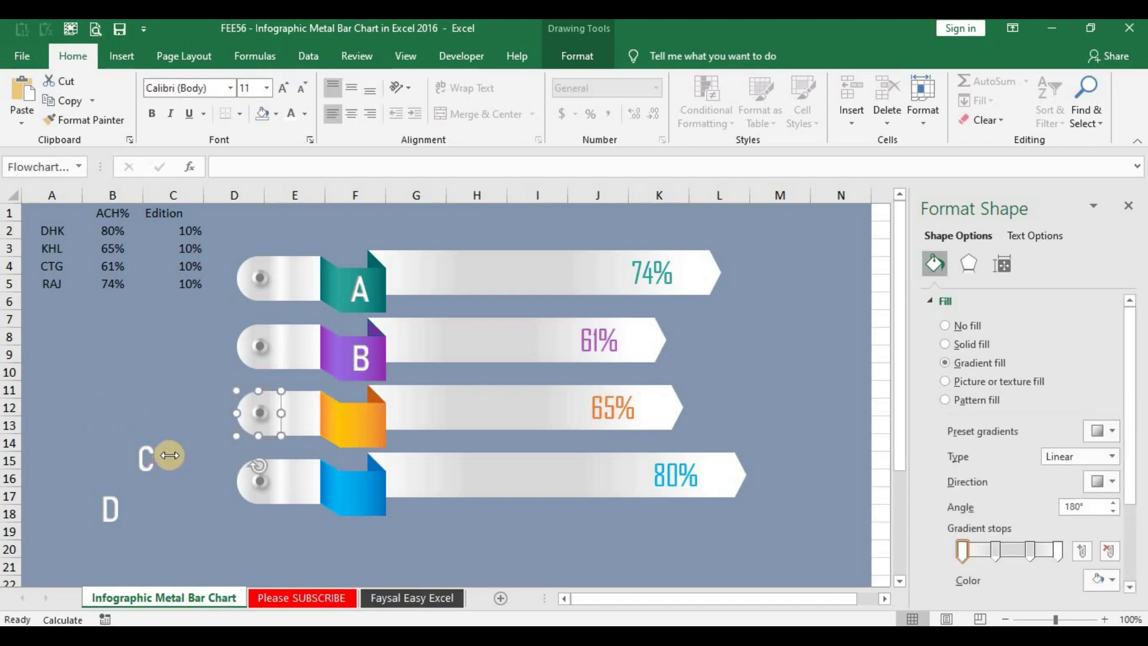
left_click(170, 449)
left_click_drag(171, 449, 382, 416)
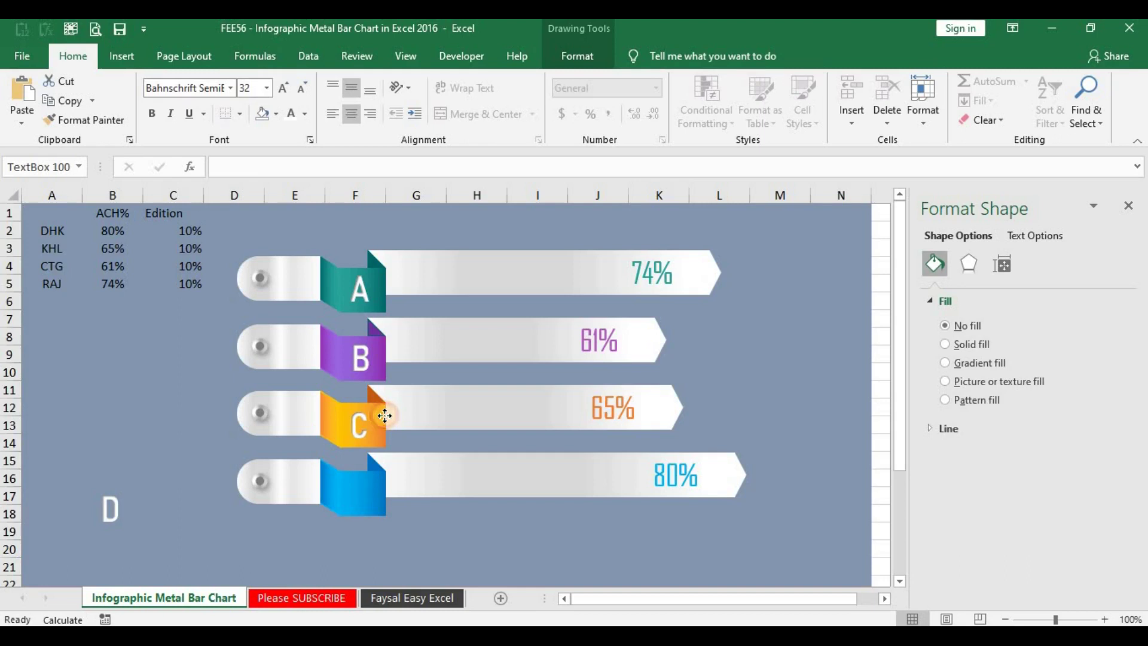
left_click(112, 507)
left_click_drag(382, 480, 385, 482)
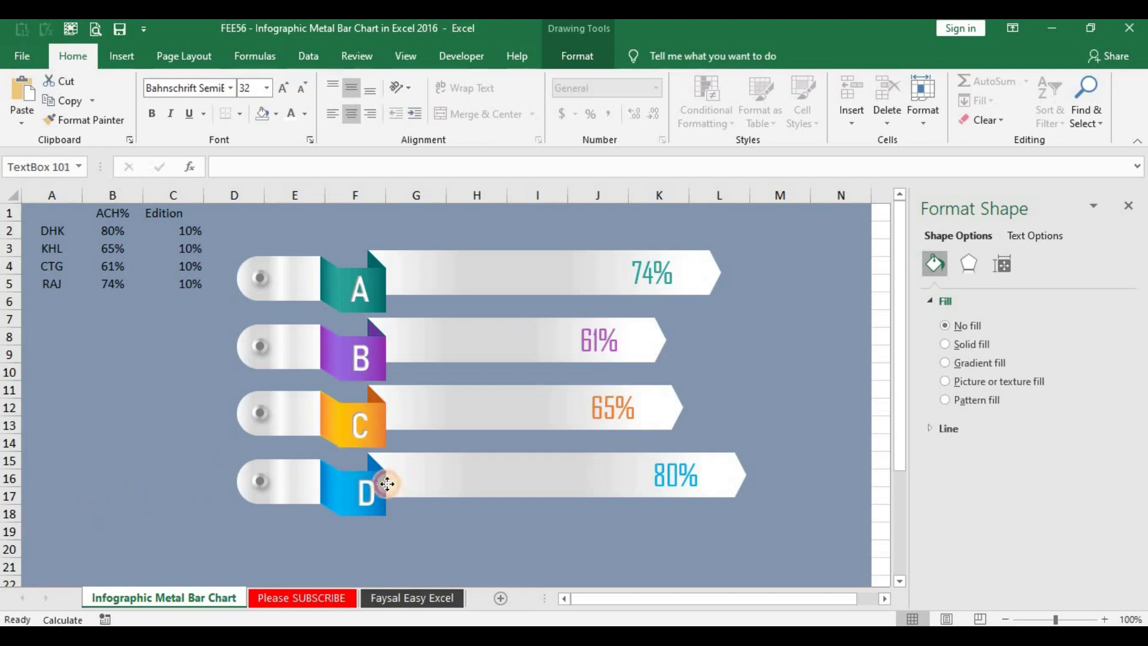
left_click(792, 357)
- Draw a new text box over cells B8:B9
left_click(159, 359)
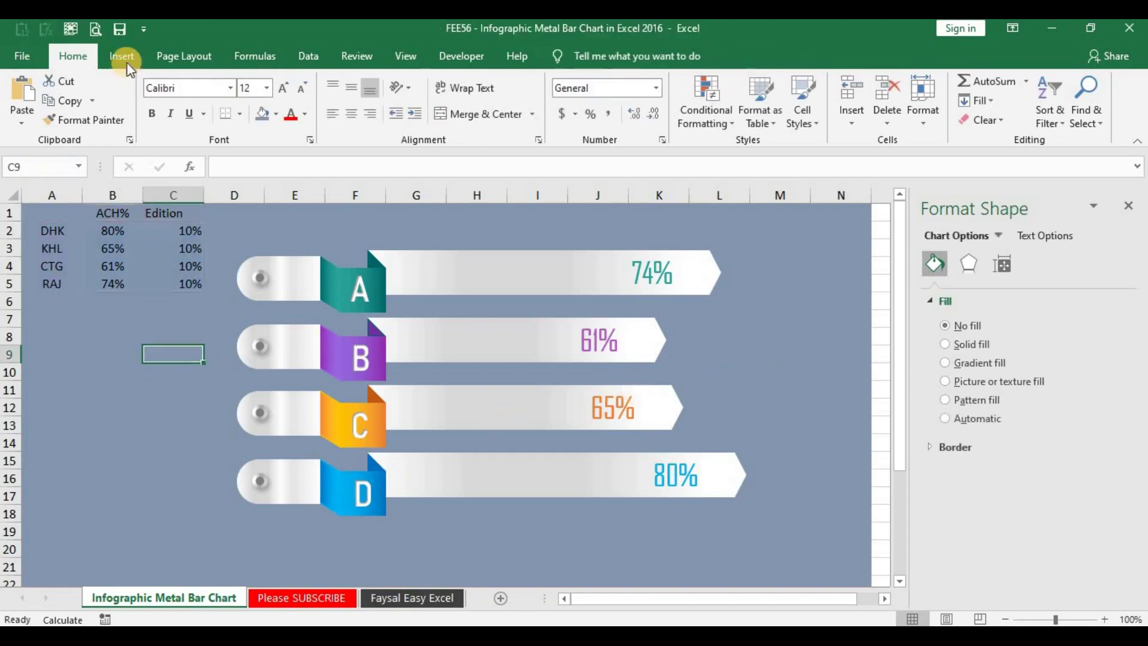
left_click(121, 56)
left_click(242, 81)
left_click(235, 95)
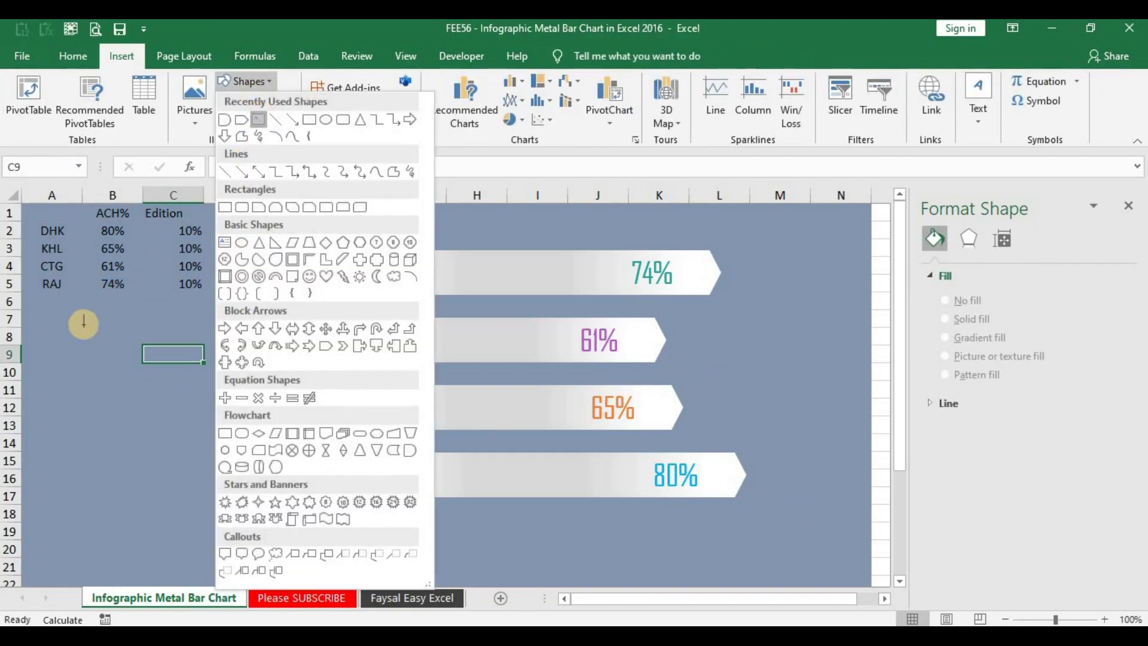
left_click_drag(123, 354, 130, 358)
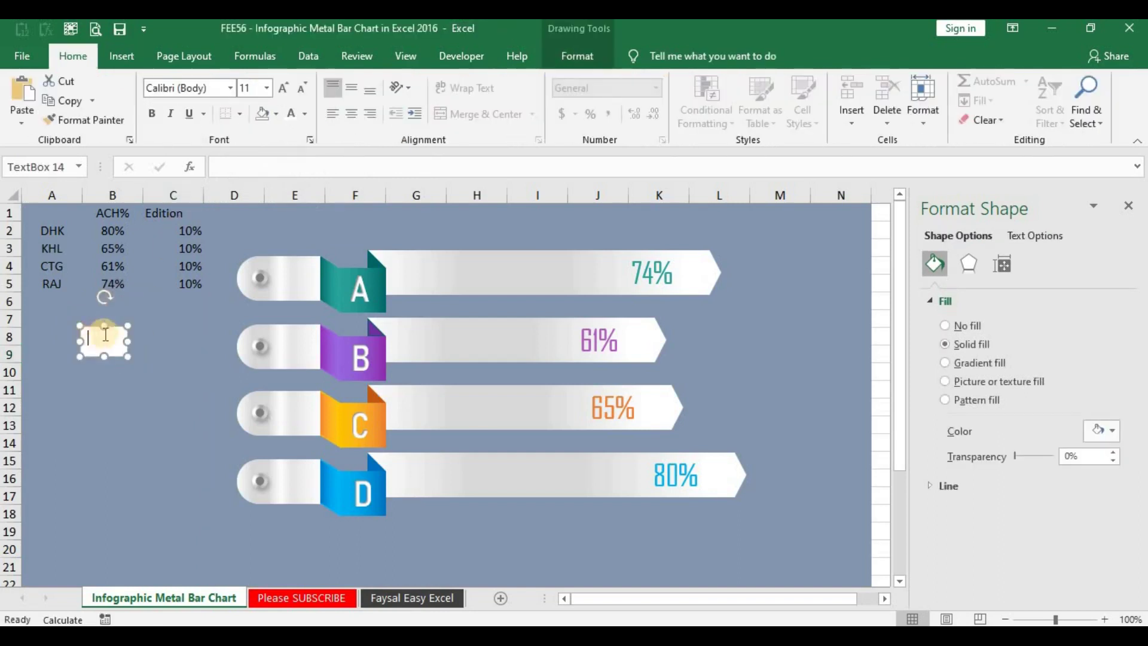
- Insert Wingdings mouse, keyboard, floppy disk and monitor symbols into the box
left_click(124, 57)
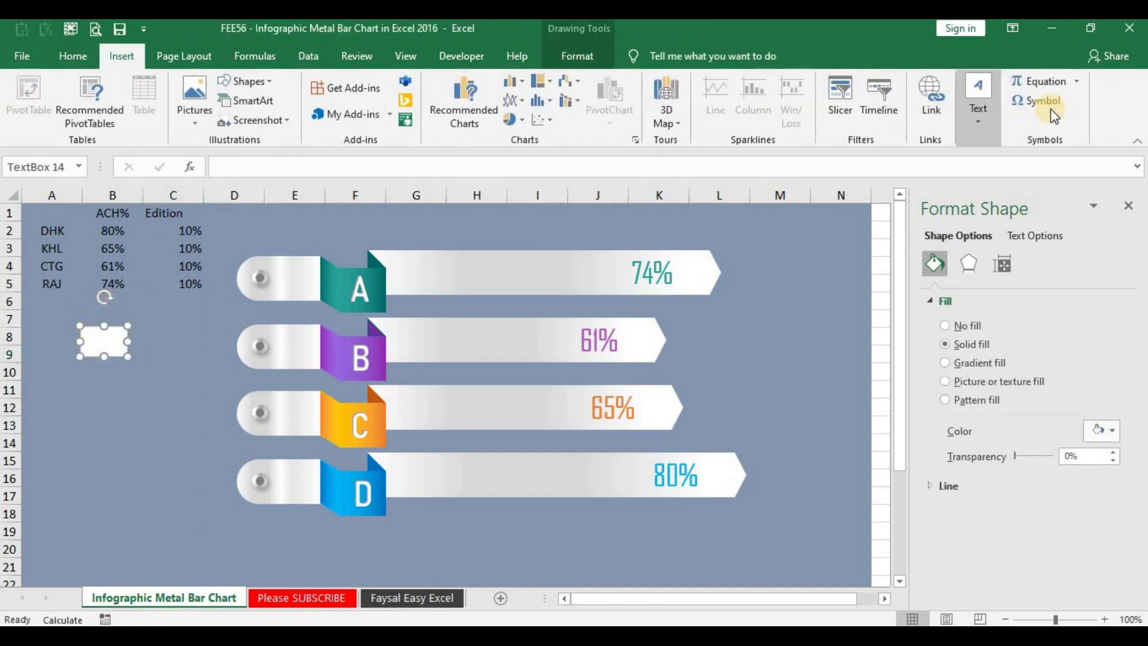
left_click(1037, 101)
left_click(663, 463)
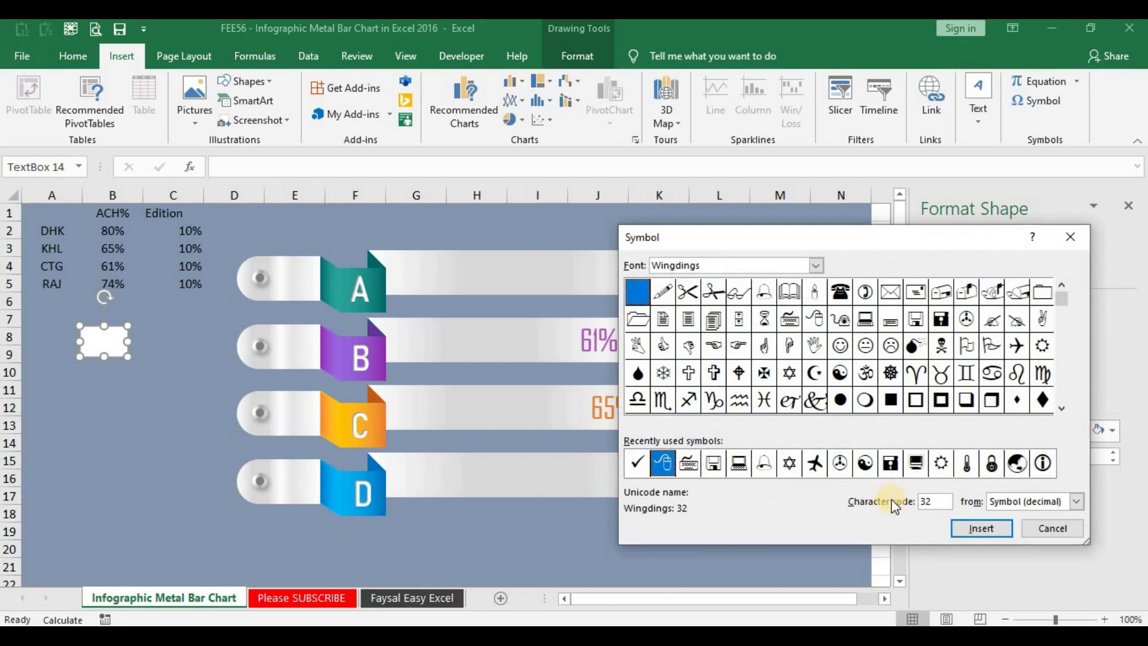
left_click(981, 528)
left_click(688, 463)
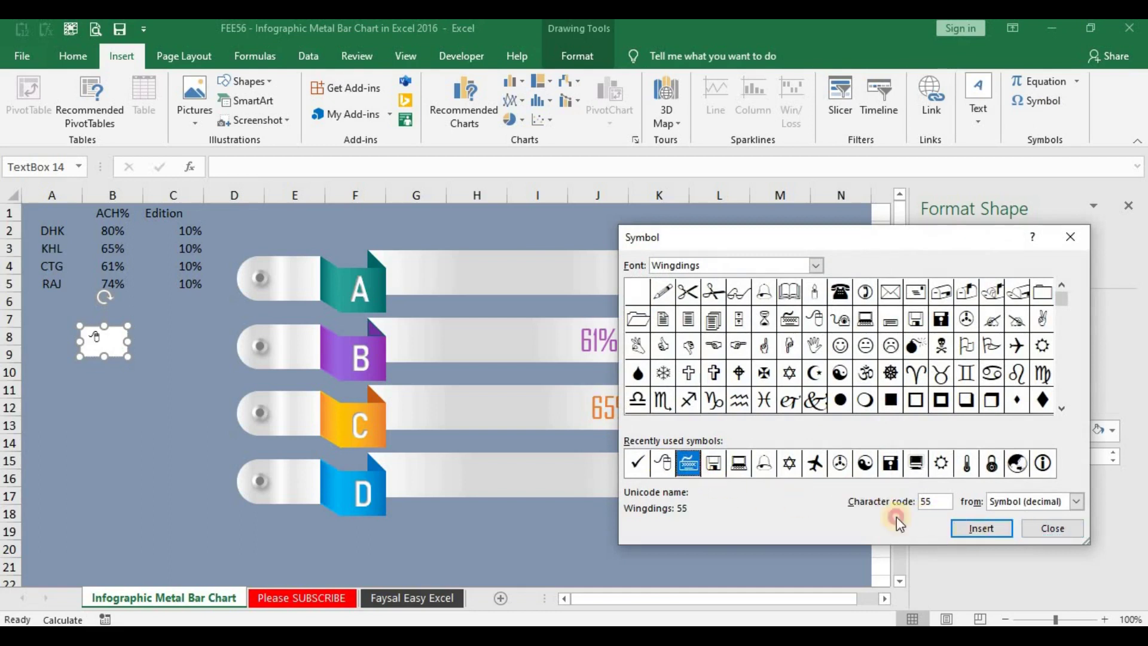
left_click(981, 528)
left_click(713, 463)
left_click(986, 530)
left_click(738, 464)
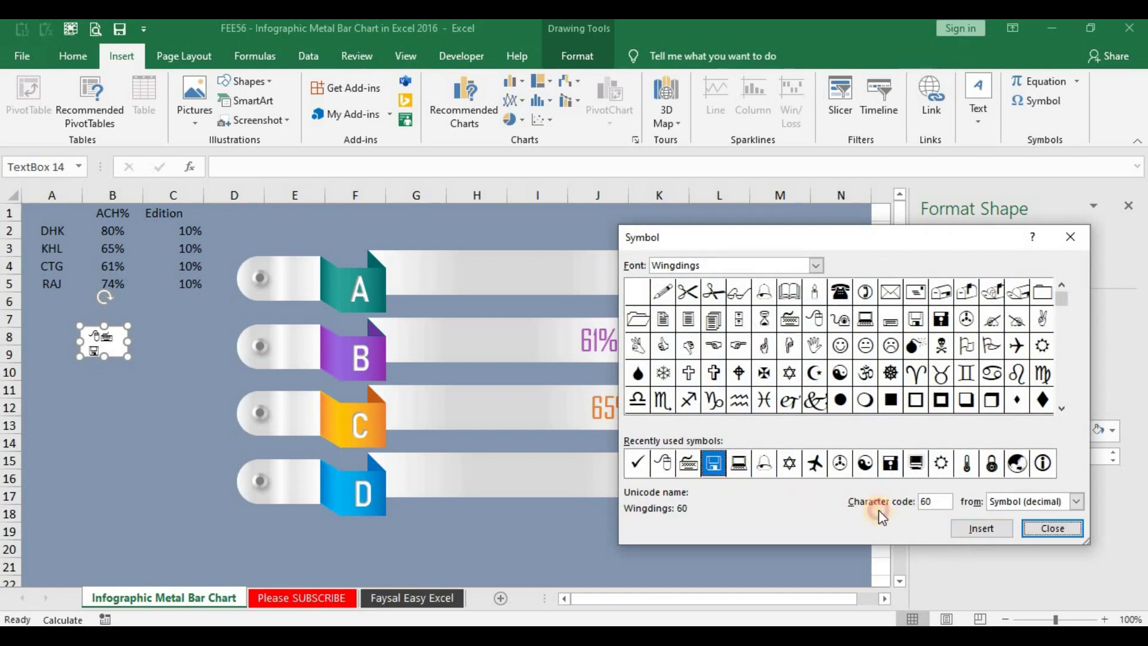
left_click(992, 528)
left_click(1057, 529)
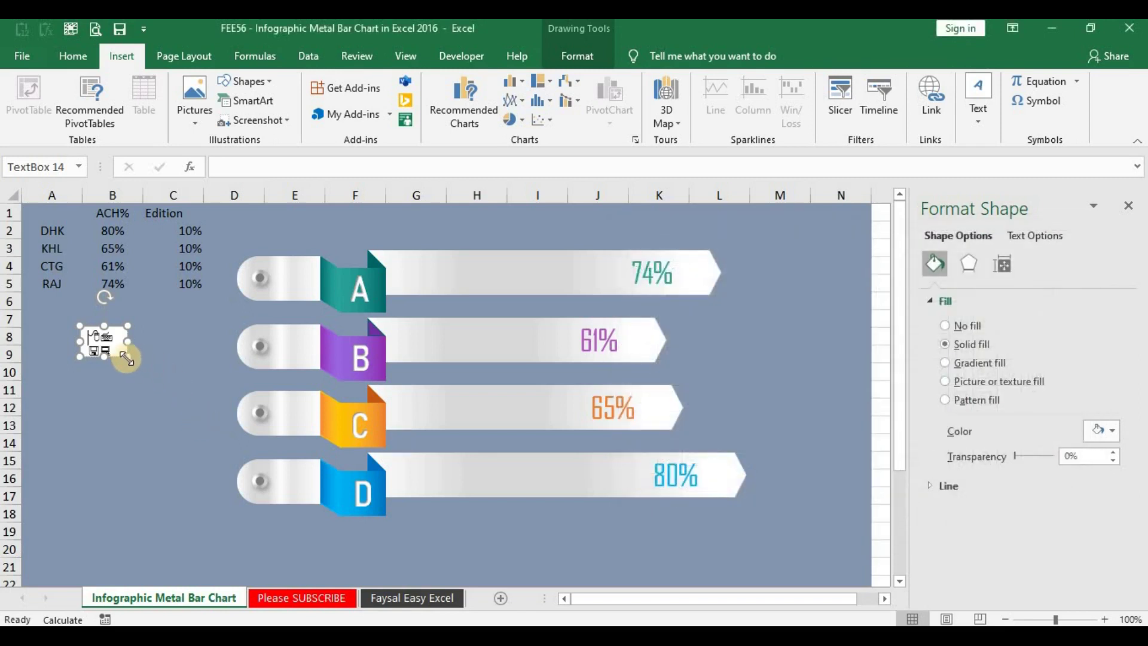
- Enlarge the icon box and duplicate it below
mouse_move(130, 358)
left_mouse_down()
mouse_move(150, 381)
mouse_move(142, 476)
left_mouse_up()
left_click_drag(145, 536, 146, 535)
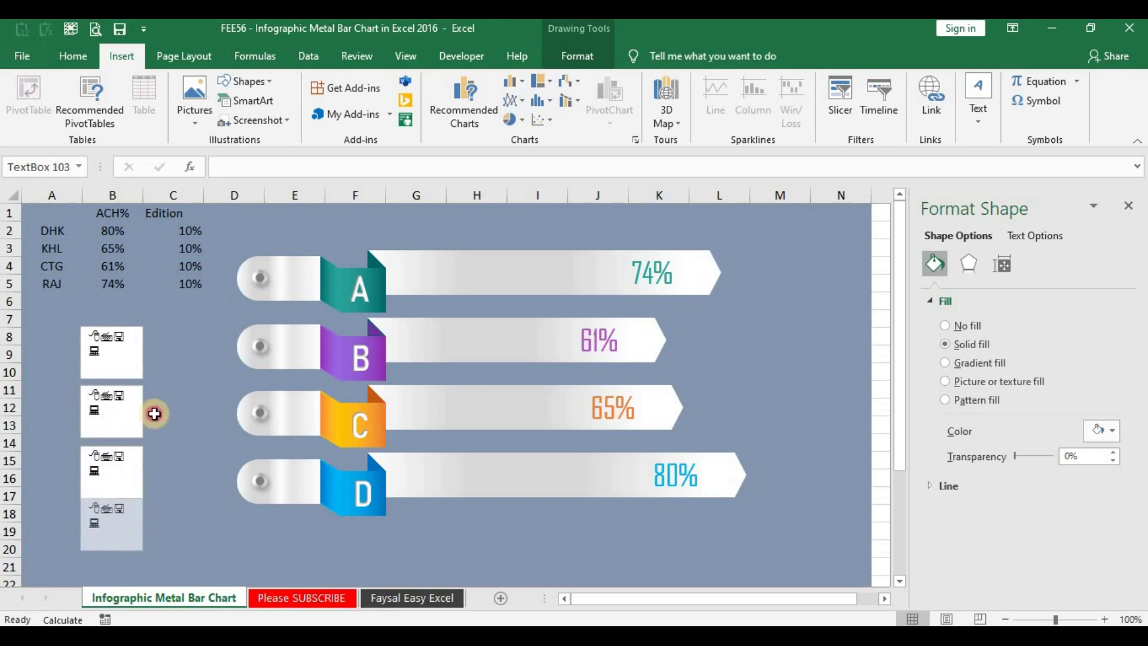
left_click(102, 336)
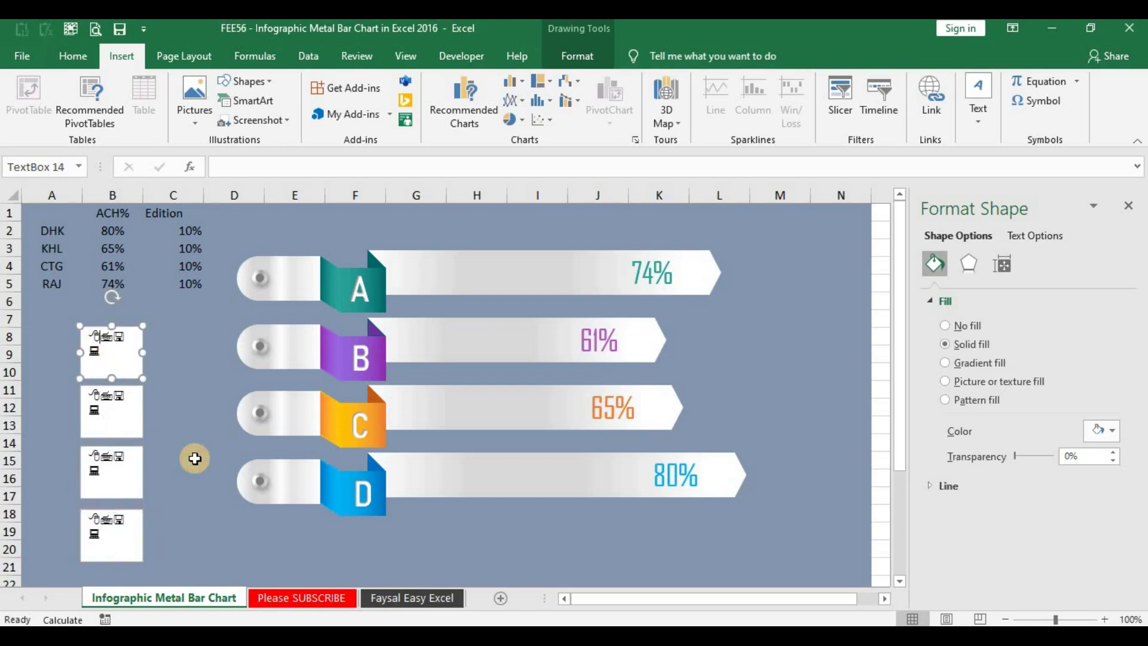
- Trim the first box to just the mouse icon, centred, enlarged and coloured grey
key("Delete")
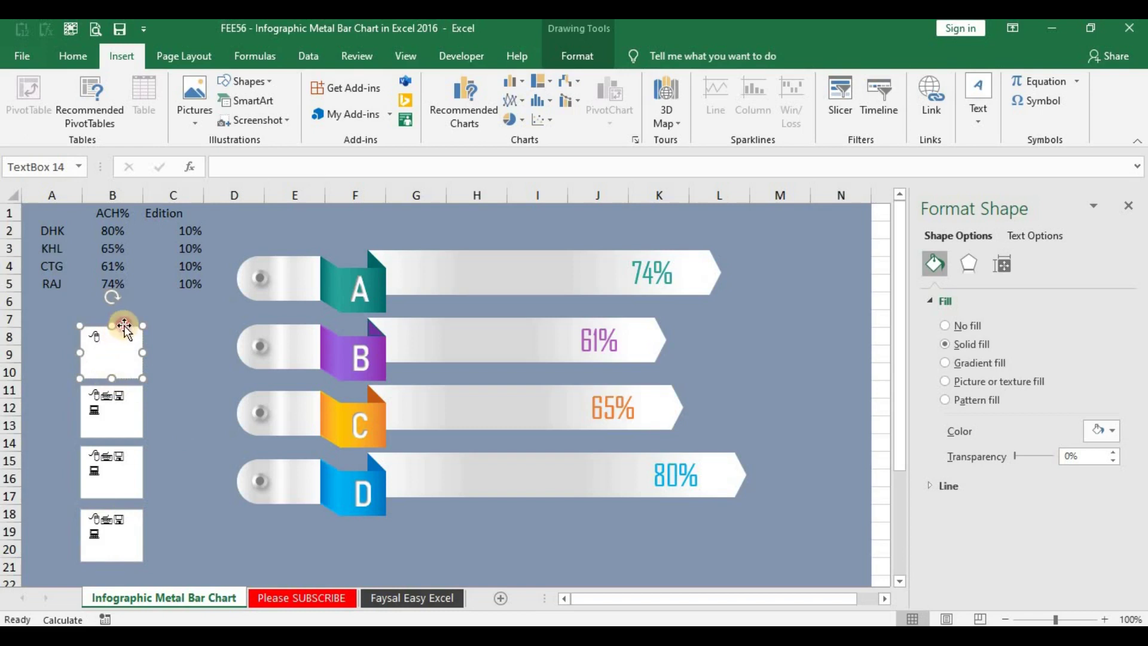
left_click(82, 64)
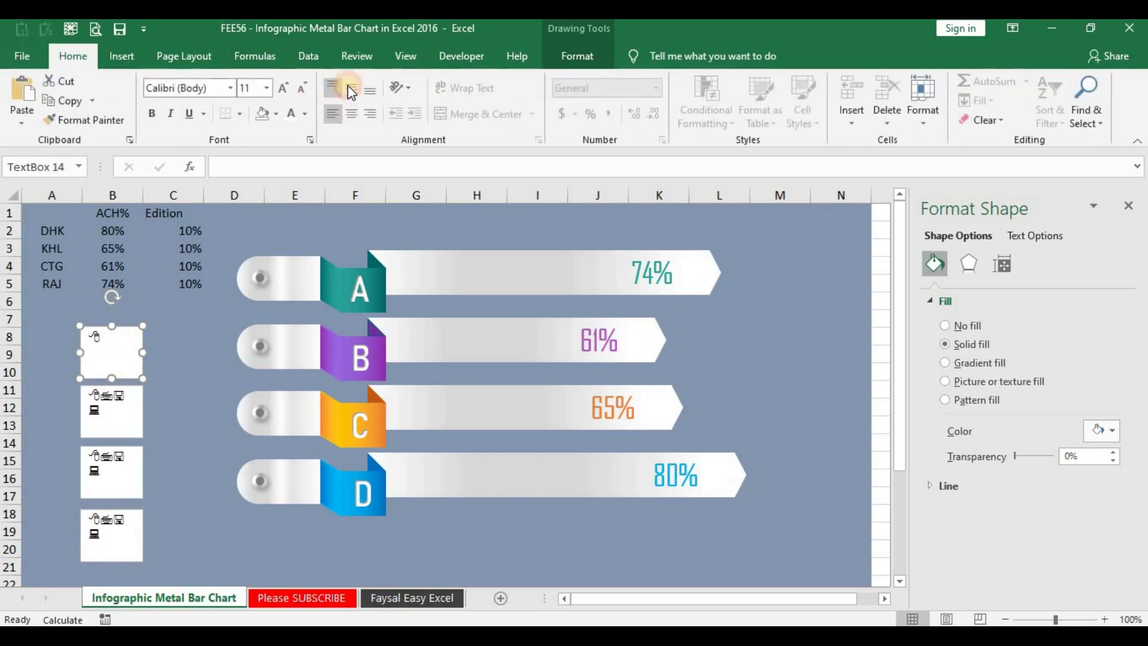
left_click(351, 90)
left_click(352, 113)
left_click(283, 87)
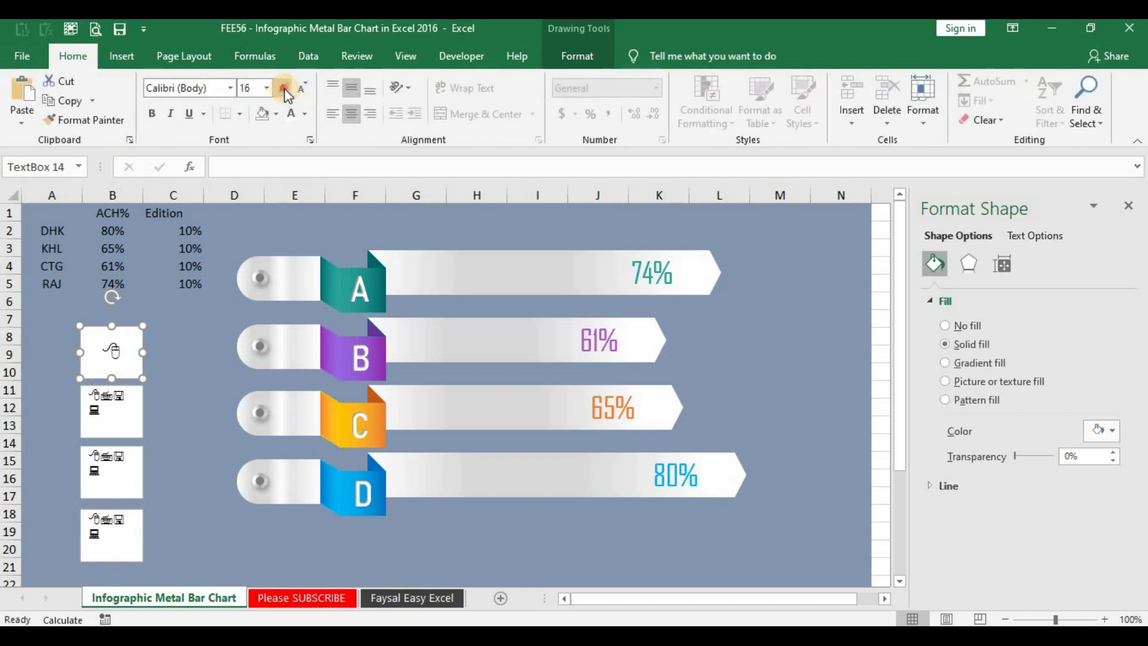
left_click(305, 115)
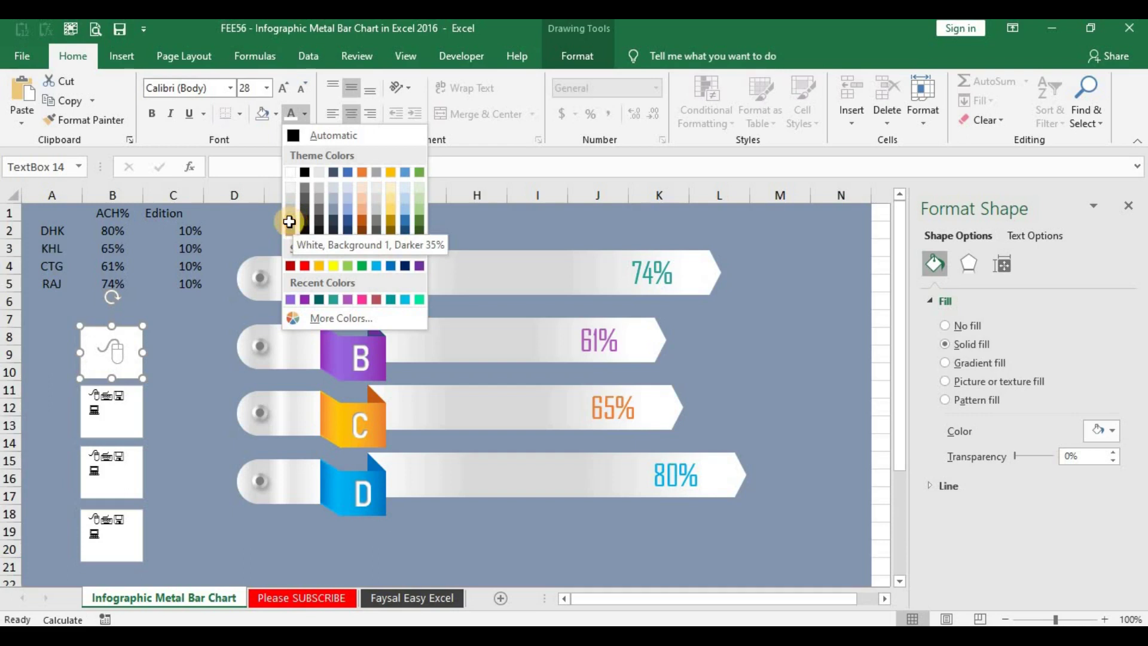
left_click(289, 221)
- Give the mouse-icon box No Fill and No Outline
left_click(276, 114)
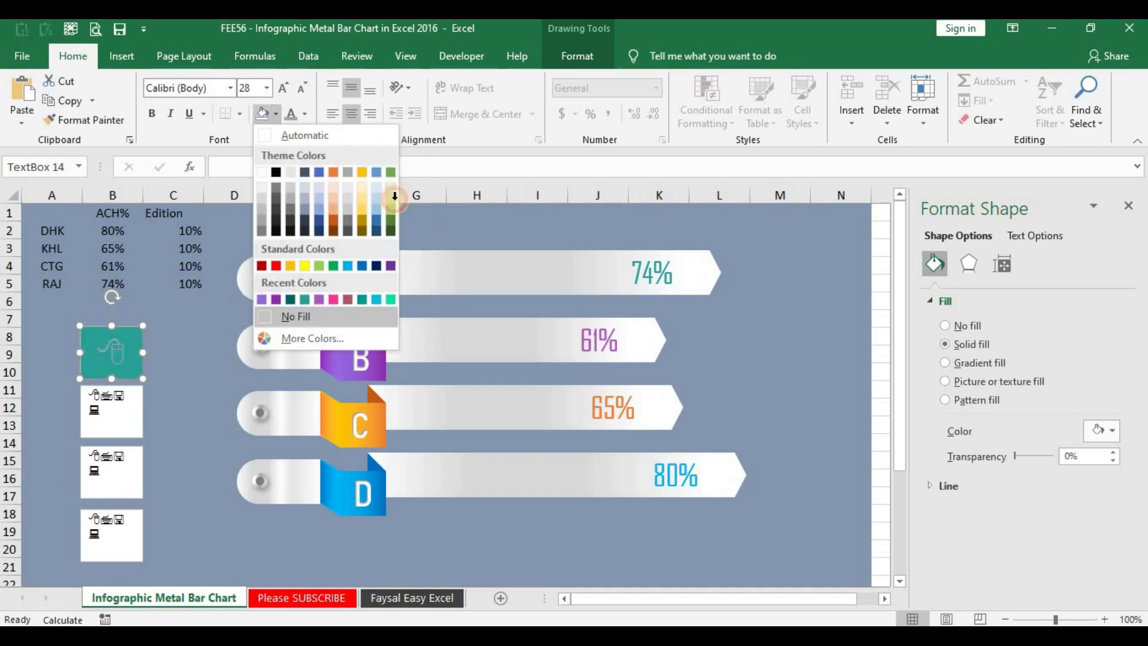
left_click(577, 54)
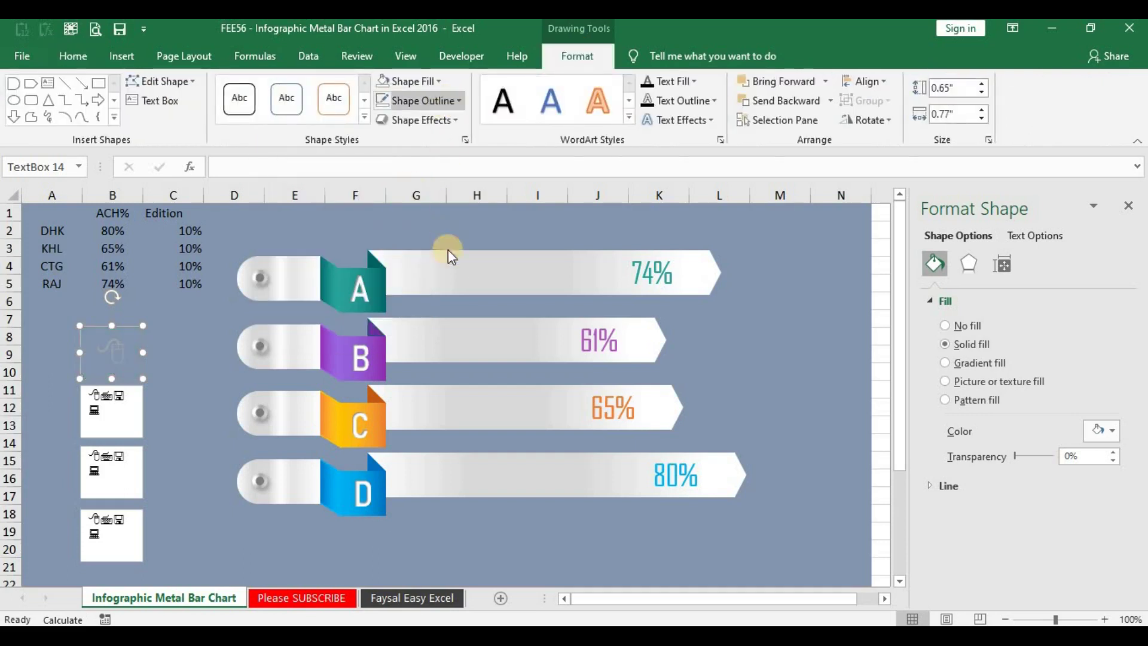
left_click(440, 303)
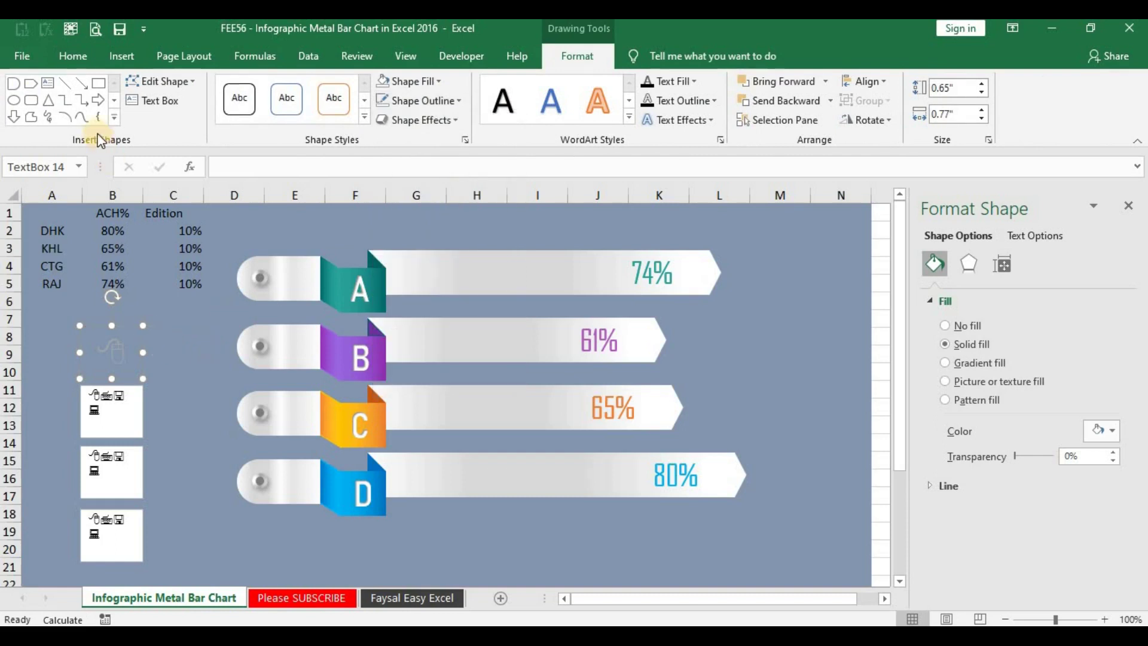
left_click(69, 60)
left_click(86, 120)
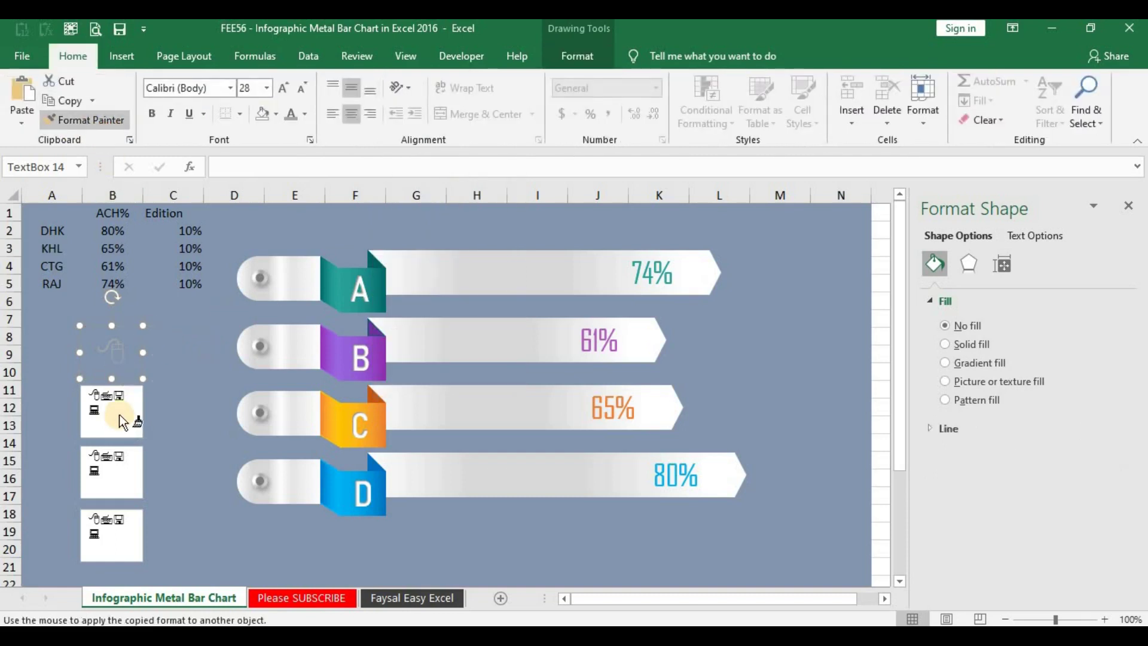
left_click(133, 345)
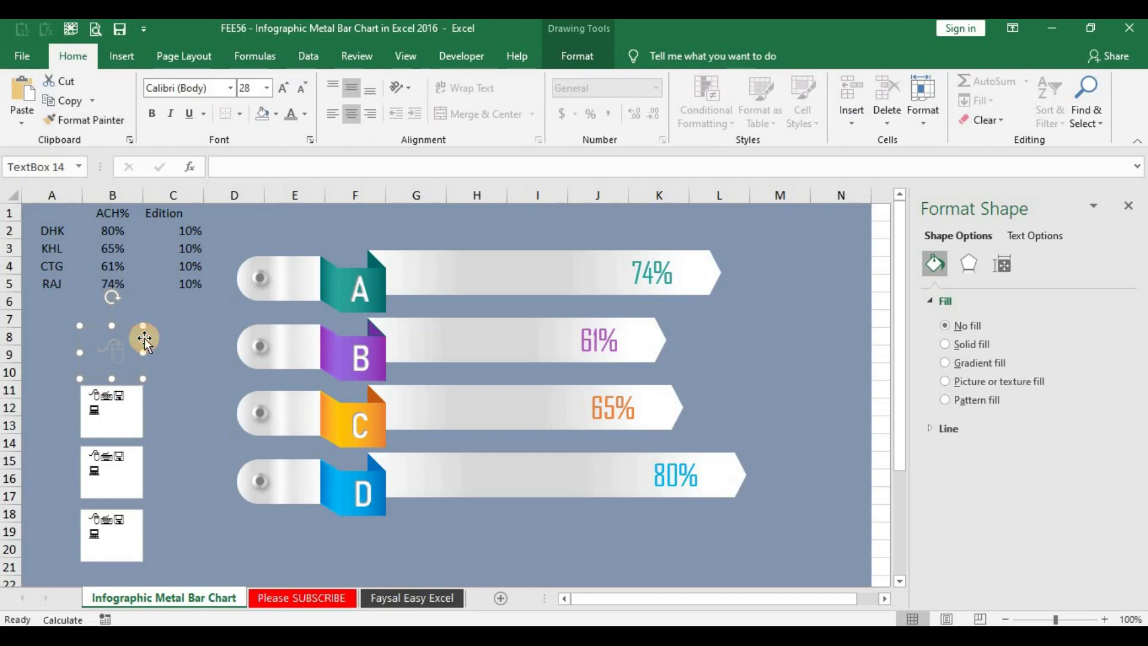
- Delete the extra symbols so the boxes show only the keyboard, floppy disk and laptop icons
left_click(120, 409)
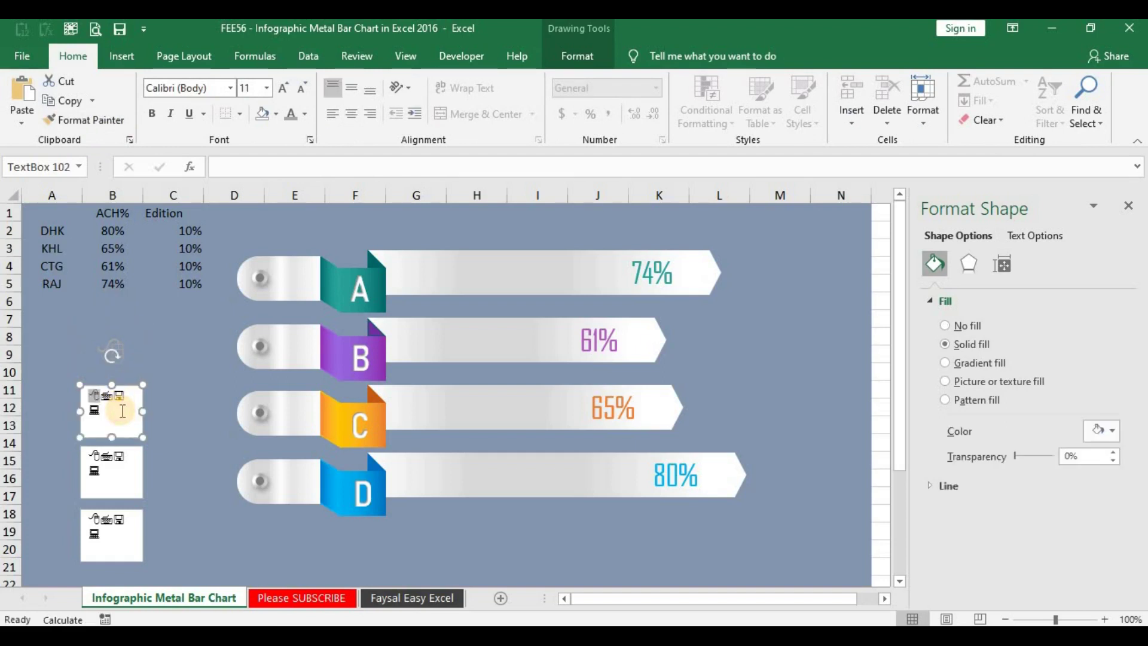
key("BackSpace")
key("BackSpace")
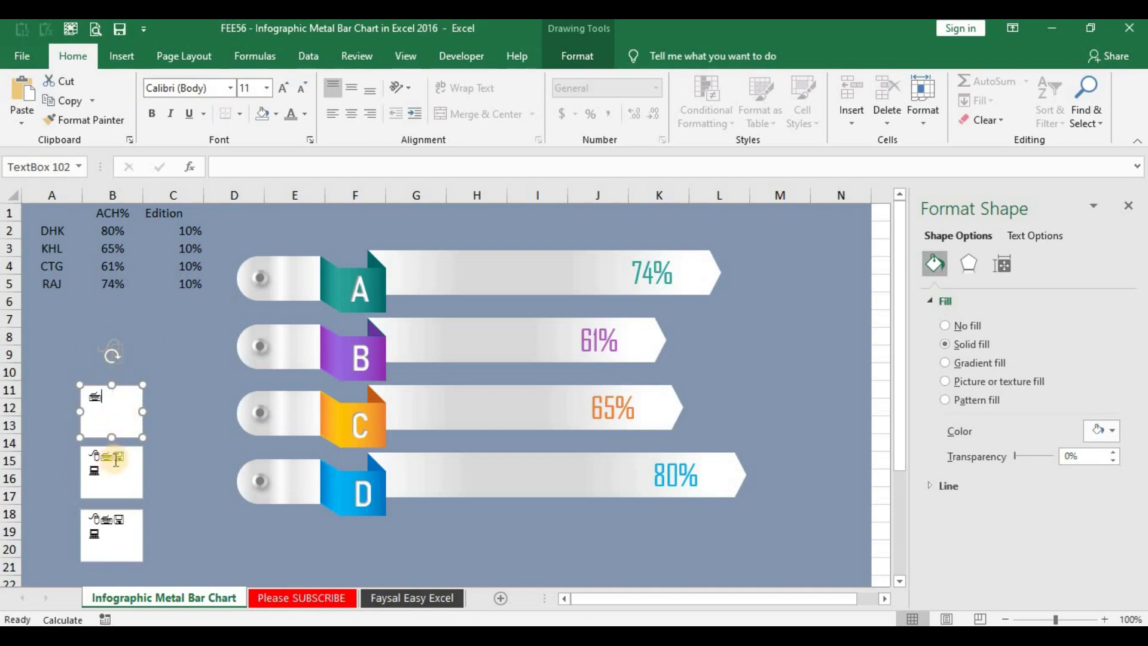
left_click(124, 496)
key("Delete")
key("Delete")
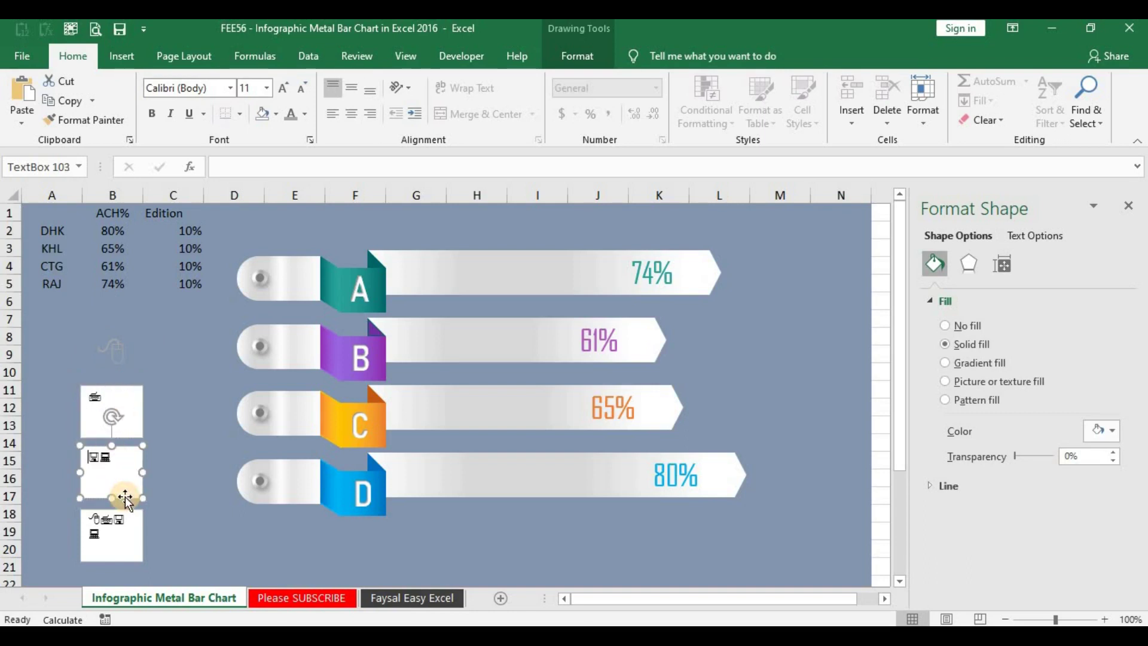
key("Delete")
left_click(126, 519)
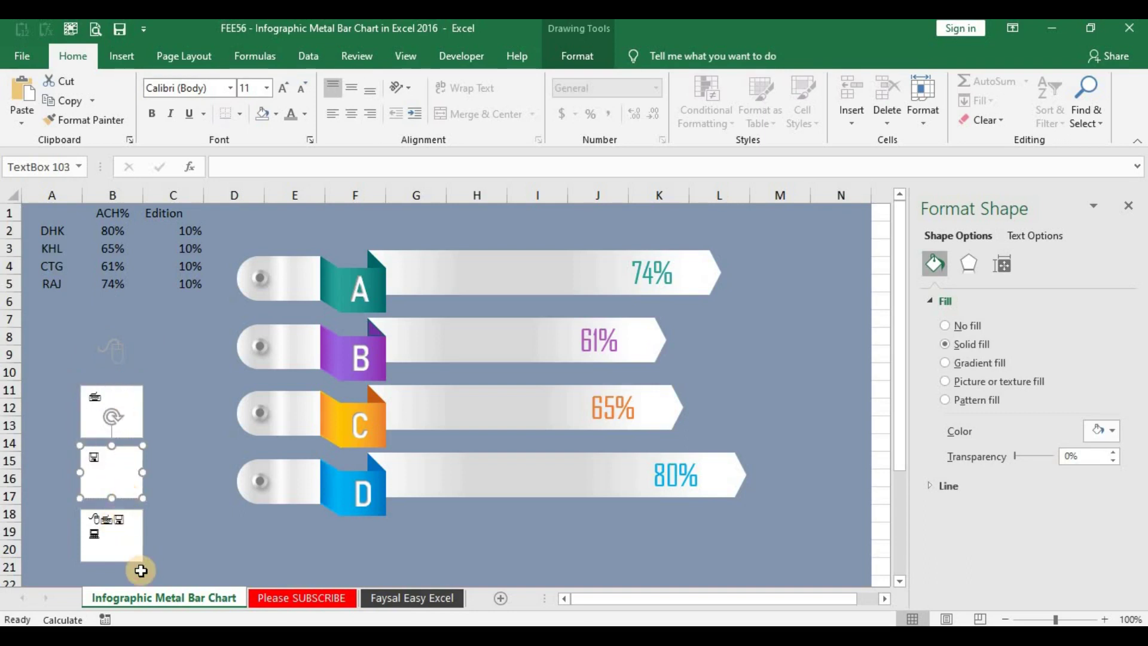
key("BackSpace")
key("BackSpace")
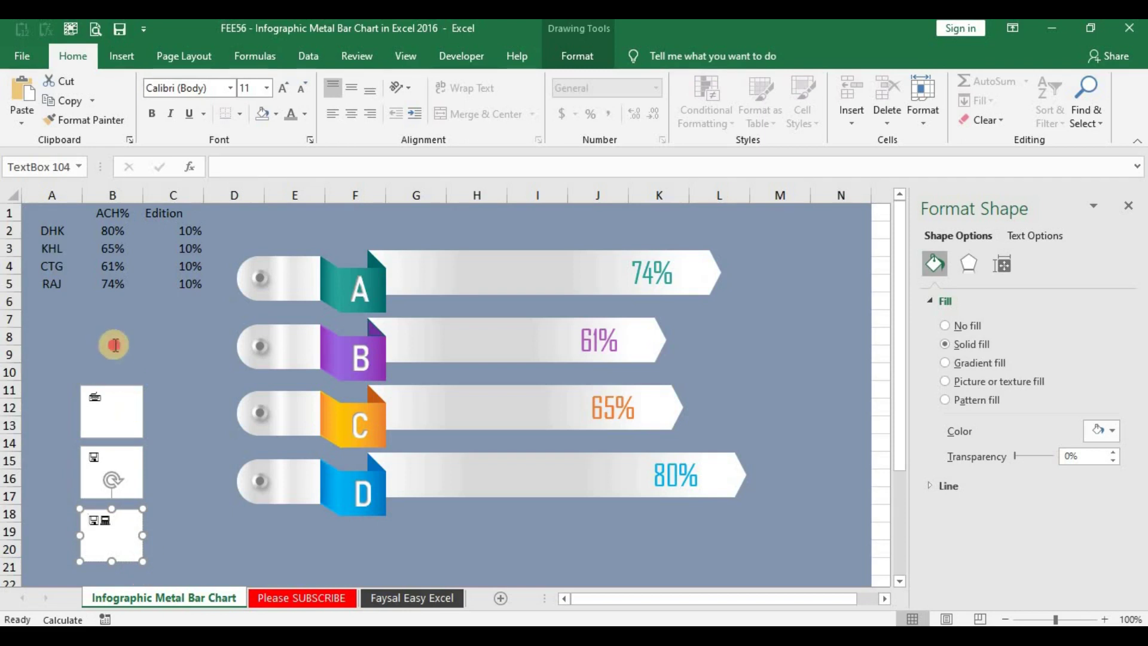
- Format Painter the mouse-icon box's style onto the keyboard, floppy and laptop boxes
left_click(122, 325)
left_click(71, 120)
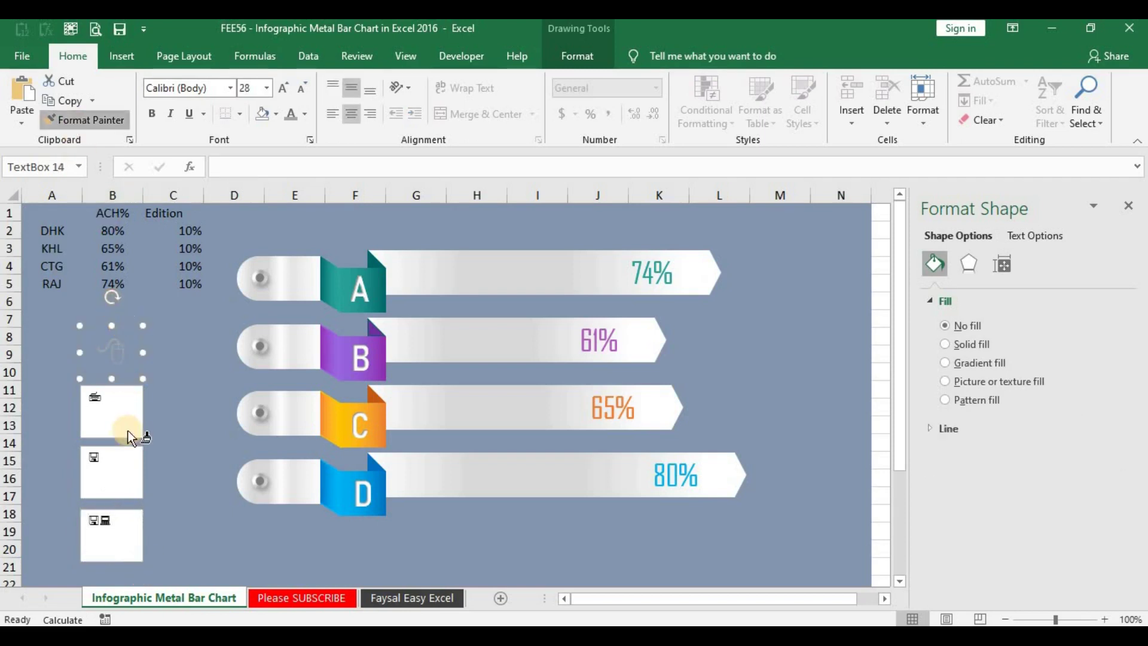
left_click(113, 411)
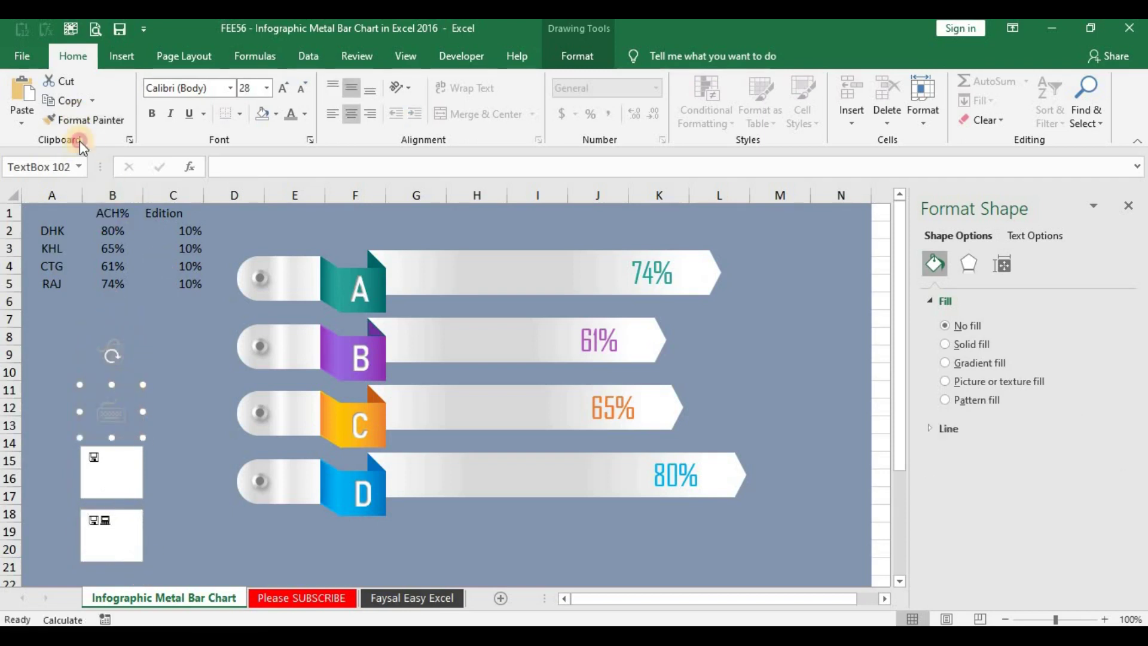
left_click(129, 465)
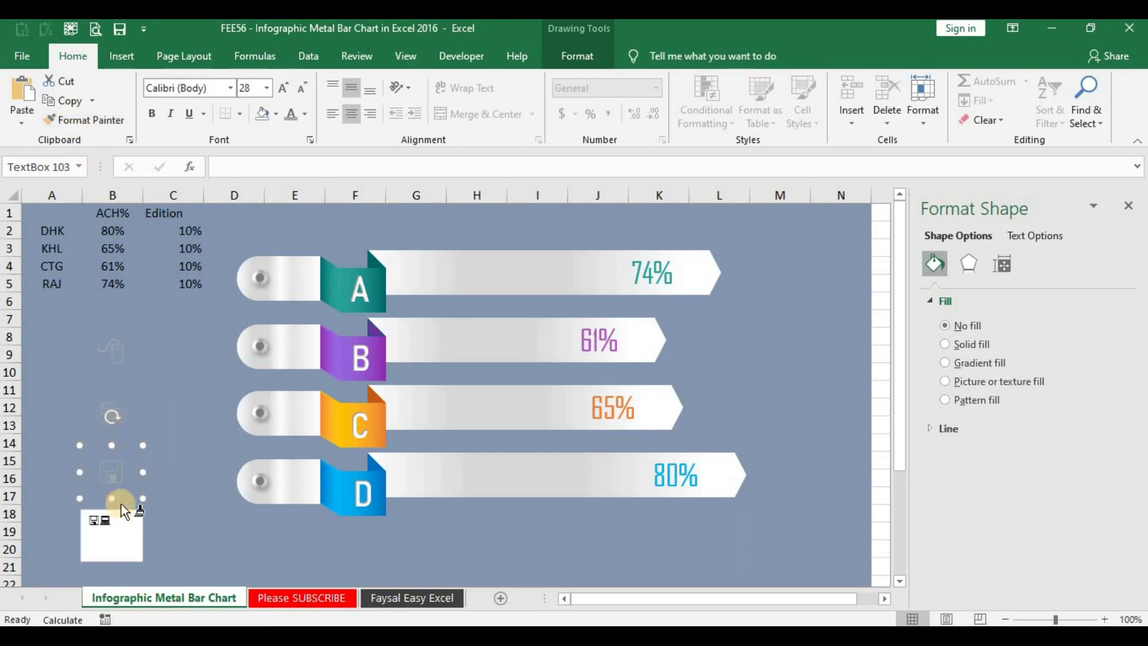
left_click(125, 523)
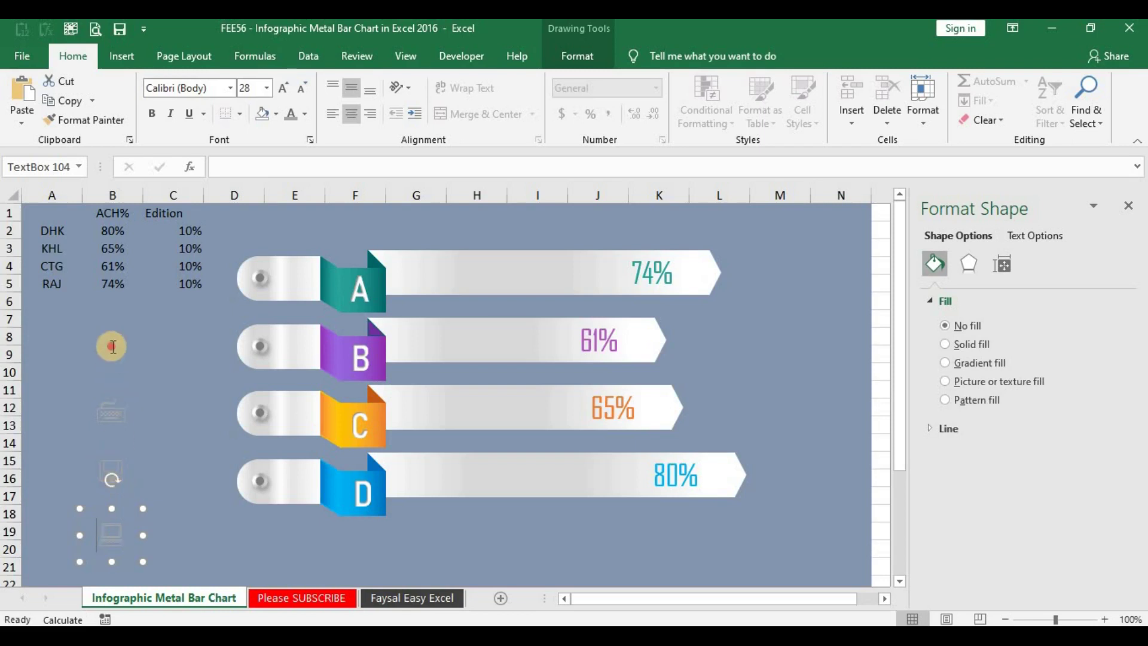
- Drag the mouse, keyboard, floppy and laptop icons onto the left ends of bars A, B, C and D
left_click(142, 341)
left_click_drag(142, 342, 328, 269)
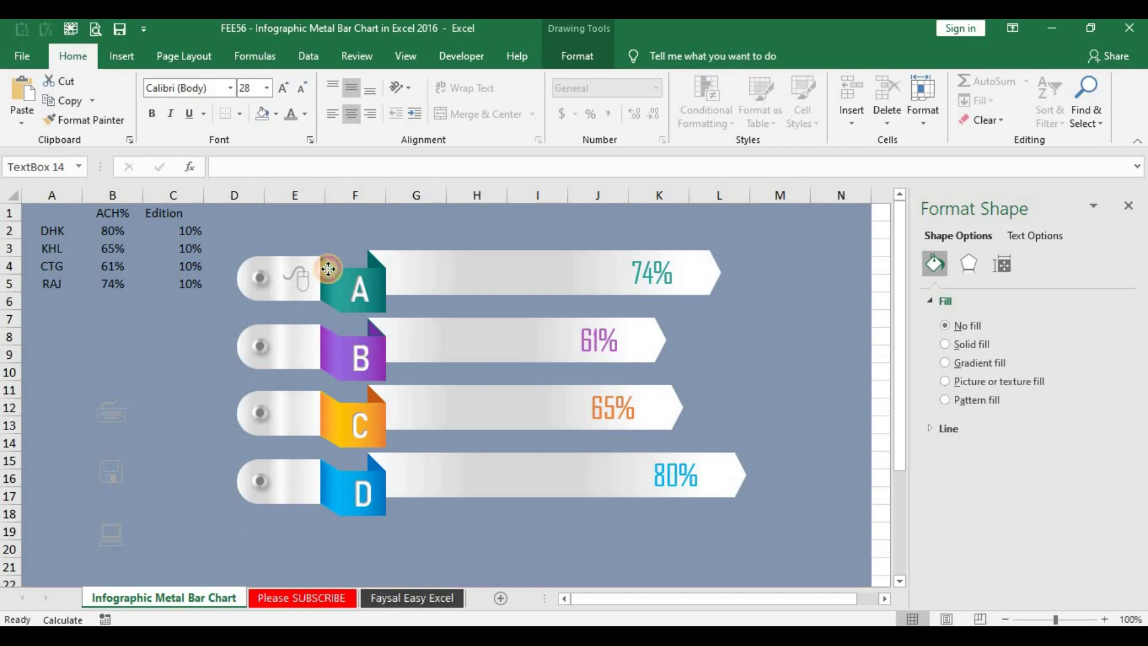
left_click_drag(328, 269, 327, 267)
left_click(125, 412)
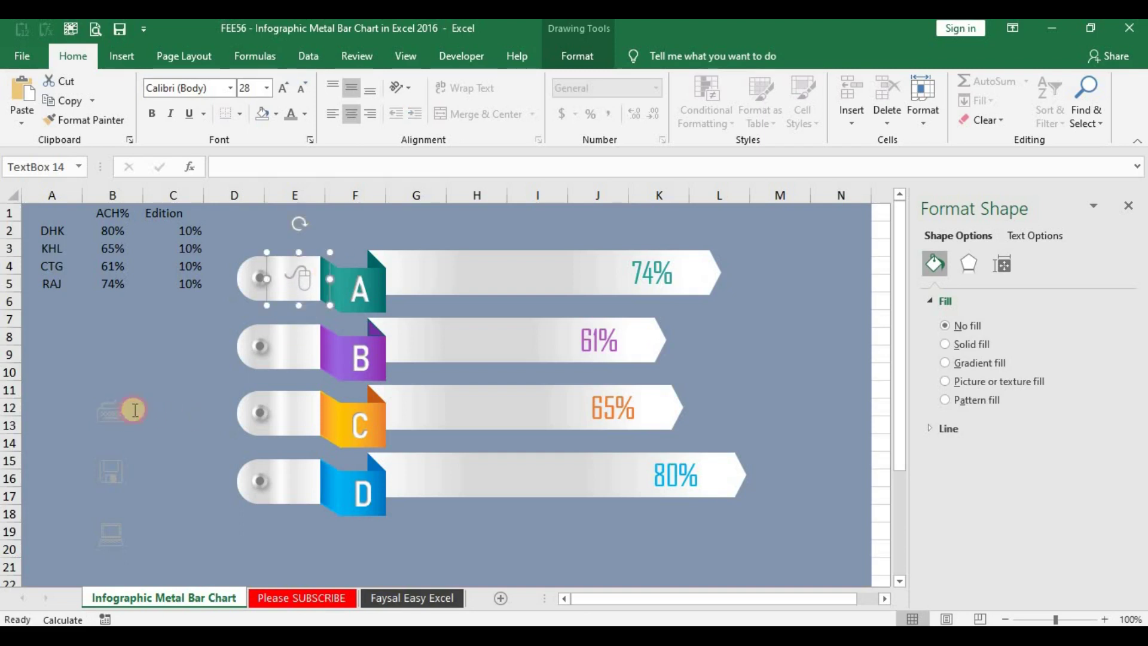
left_click_drag(143, 393, 333, 326)
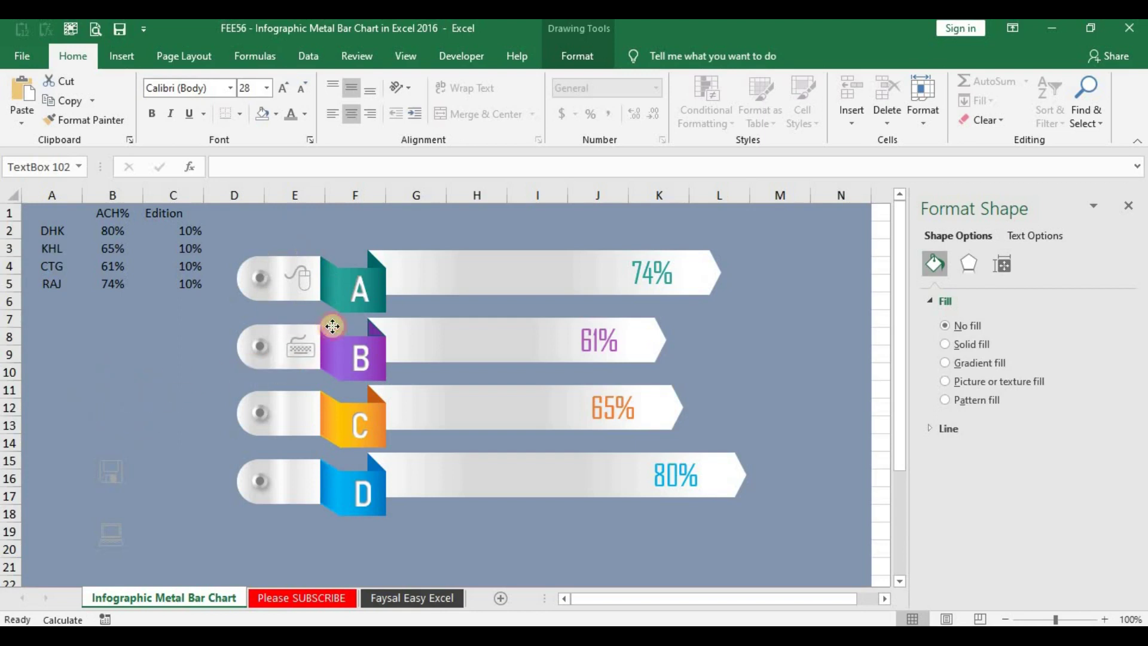
left_click(137, 464)
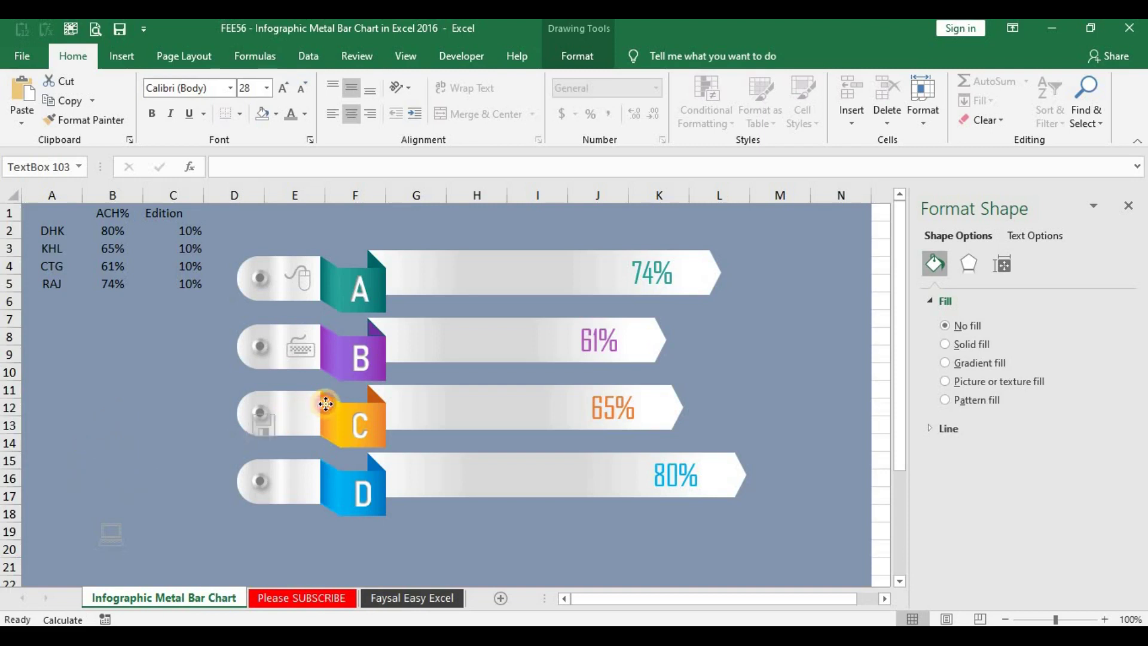
left_click_drag(304, 410, 329, 404)
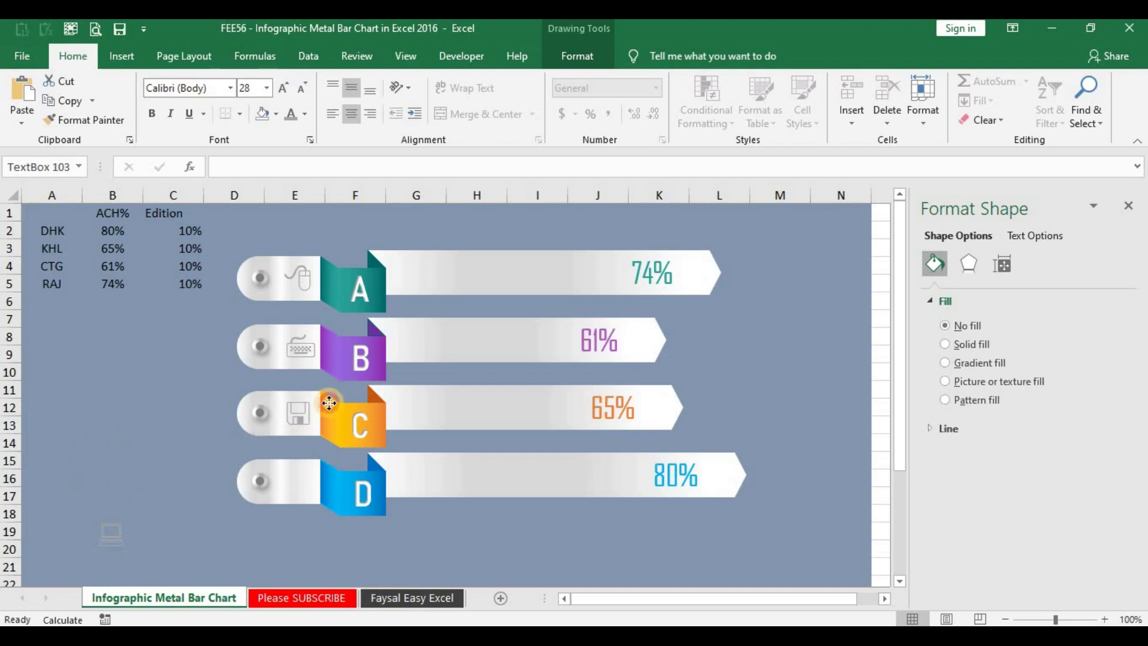
left_click(111, 532)
left_click_drag(140, 521, 332, 467)
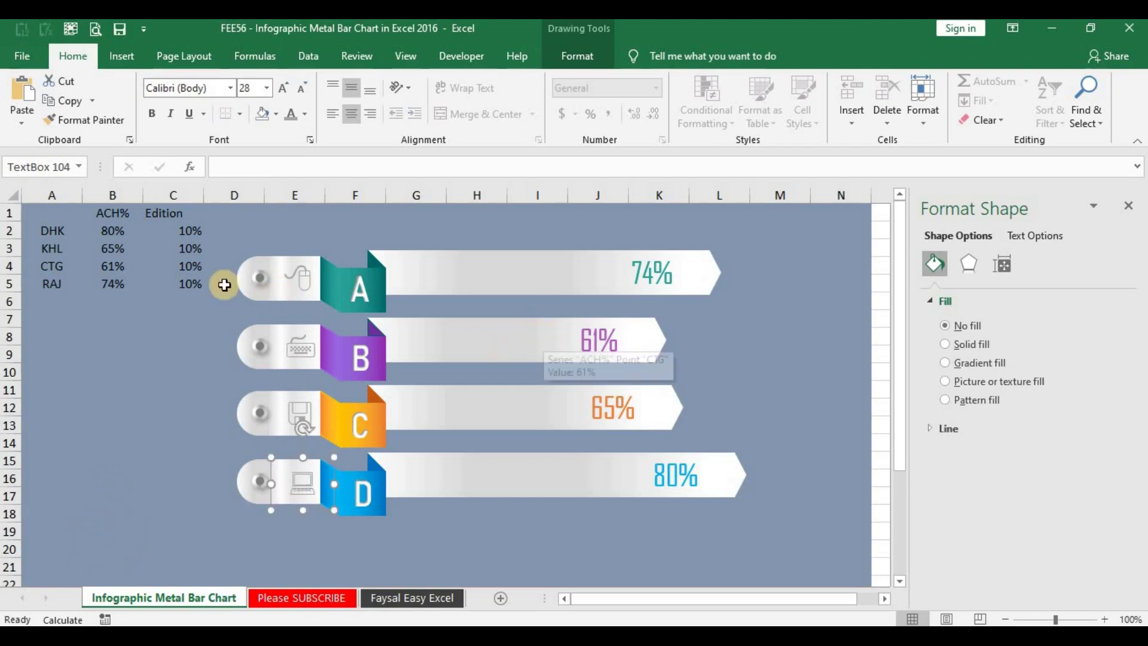
left_click(168, 298)
left_click(122, 56)
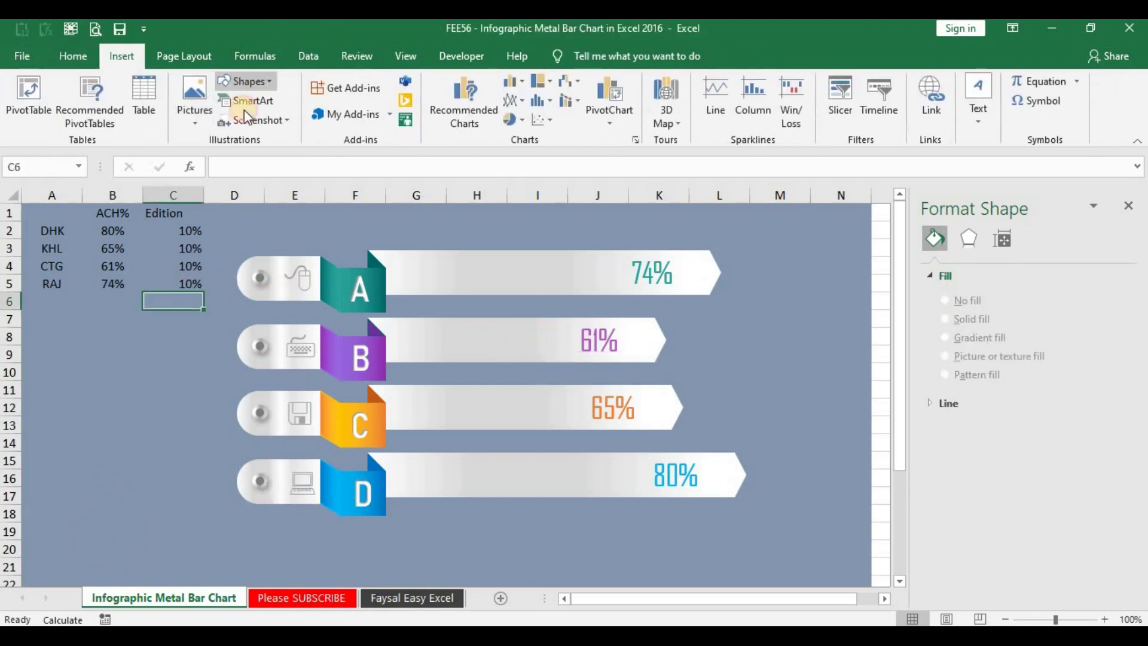
- Draw a new text box around rows 9–12 and change its text colour
left_click(244, 81)
left_click(257, 123)
left_click_drag(149, 418, 56, 354)
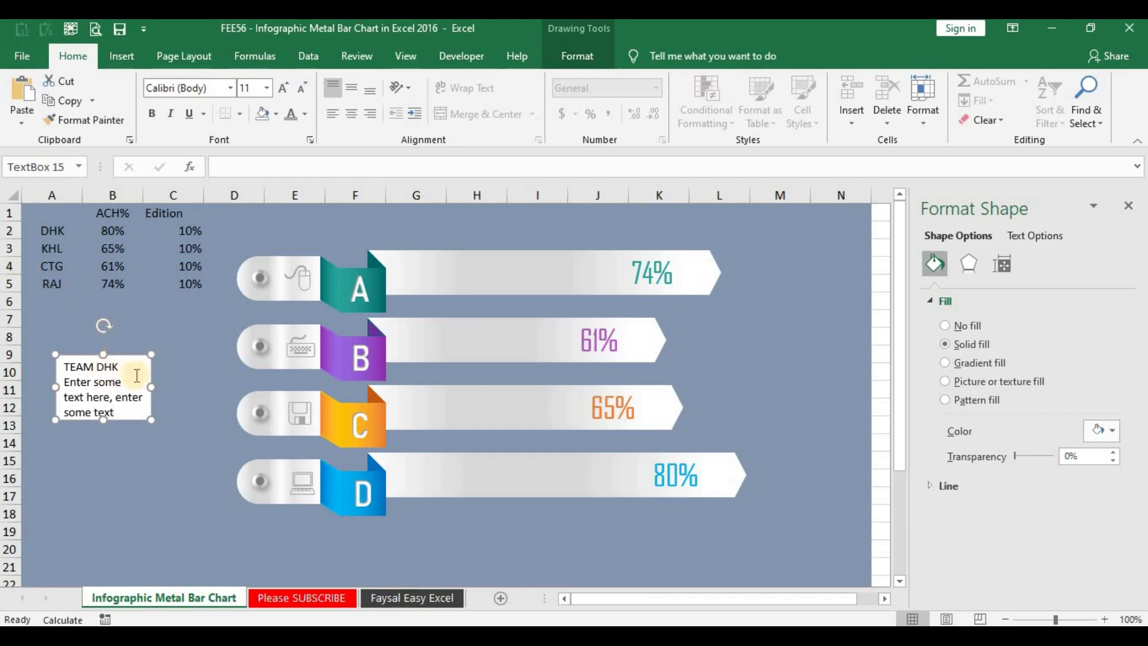
left_click_drag(65, 367, 123, 367)
key("ctrl+a")
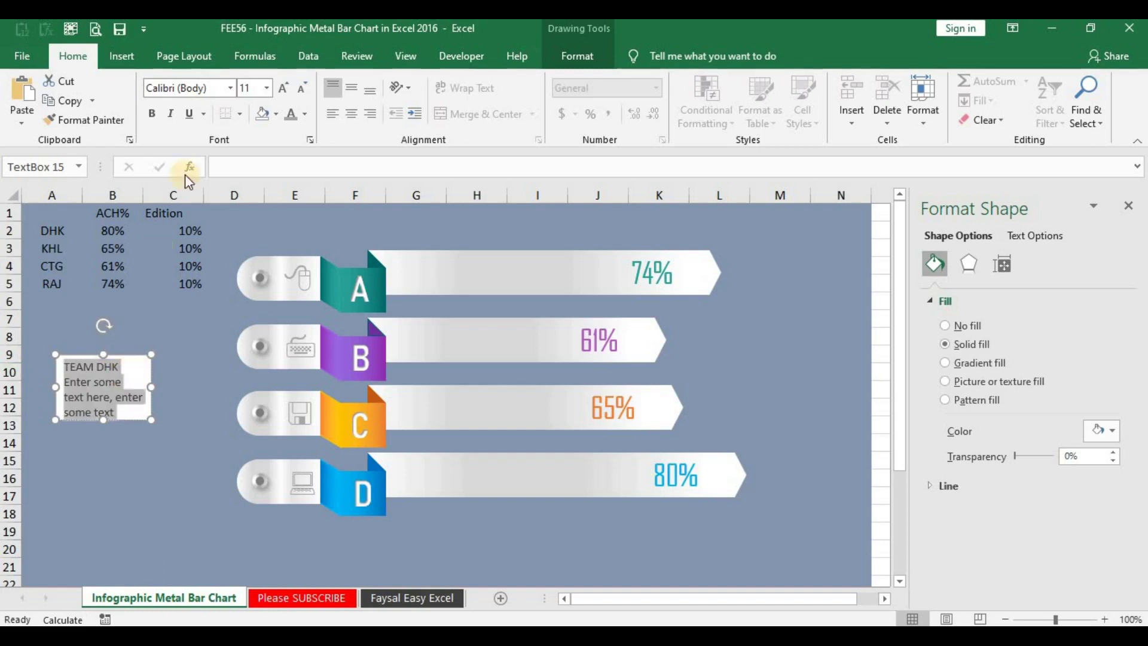
left_click(305, 114)
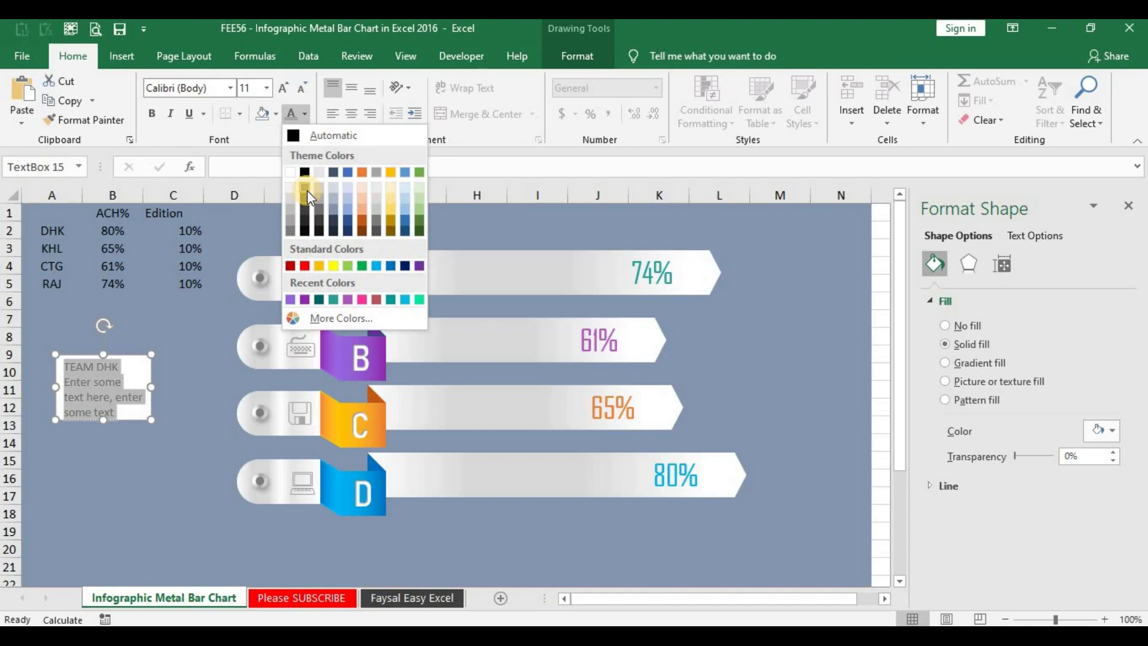
left_click(170, 340)
- Bold the TEAM DHK heading, resize the box, middle-align its text and set No Fill
left_click(118, 367)
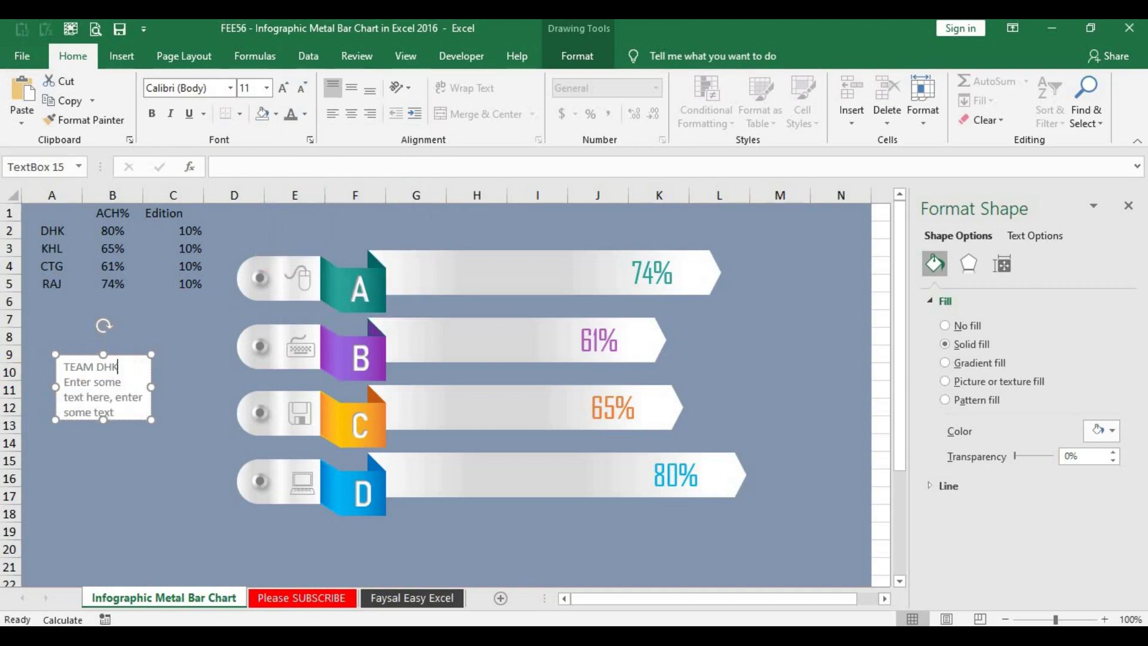
key("ctrl+shift+Left")
key("ctrl+shift+Left")
key("ctrl+b")
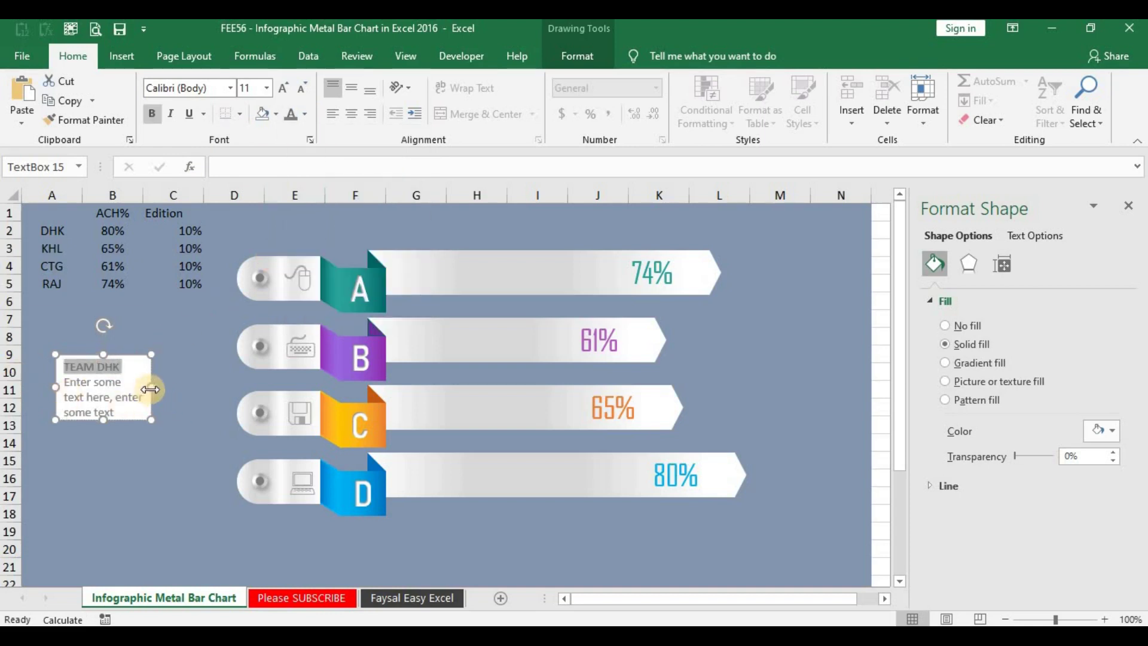
left_click_drag(151, 388, 185, 387)
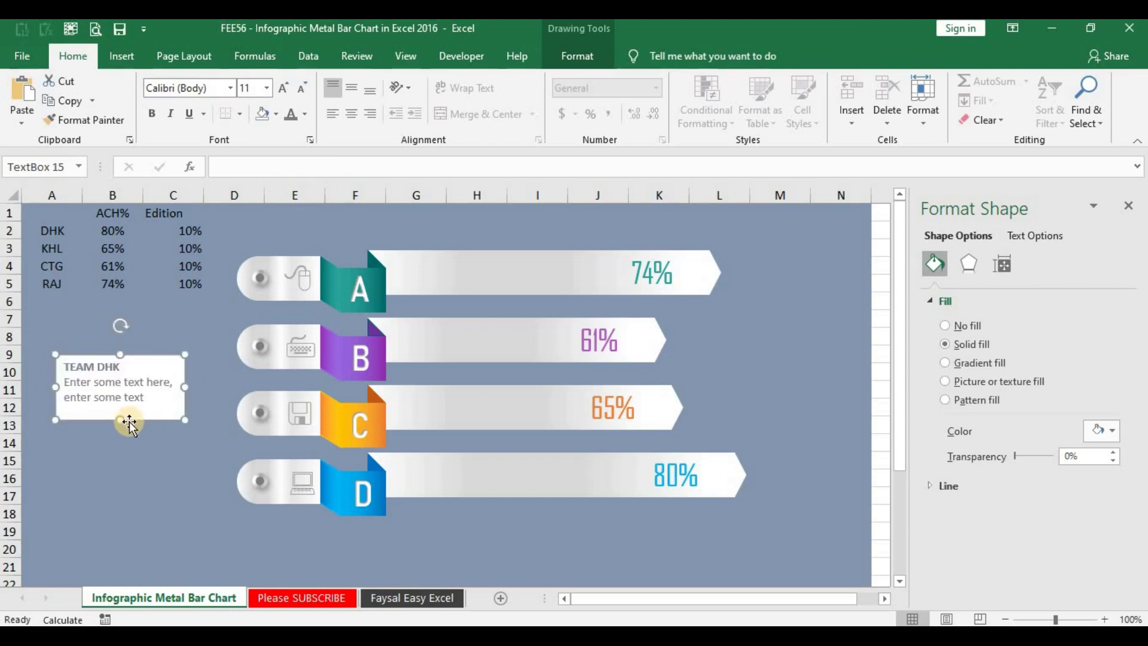
mouse_move(130, 423)
left_mouse_down()
mouse_move(125, 407)
mouse_move(122, 418)
left_mouse_up()
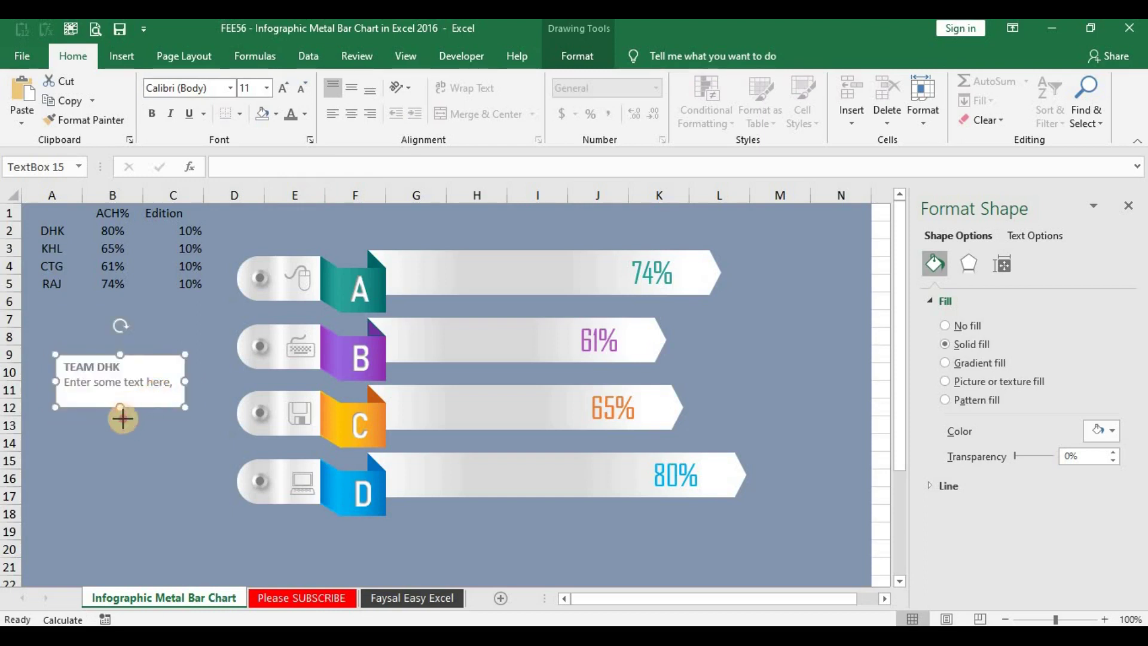
left_click(351, 90)
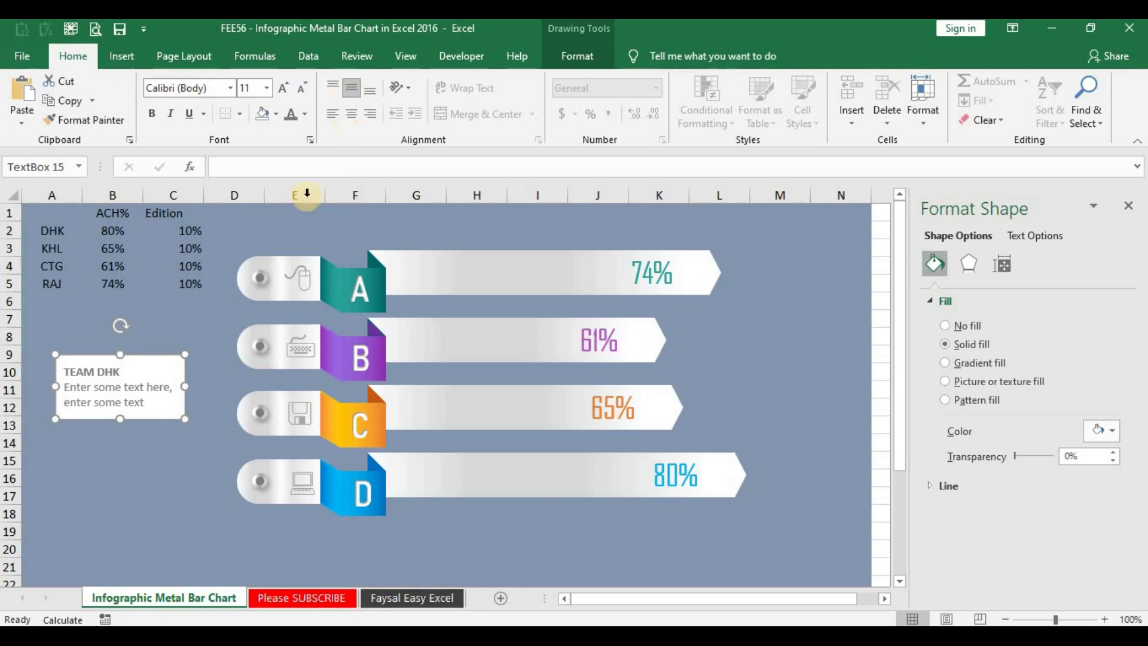
left_click(278, 116)
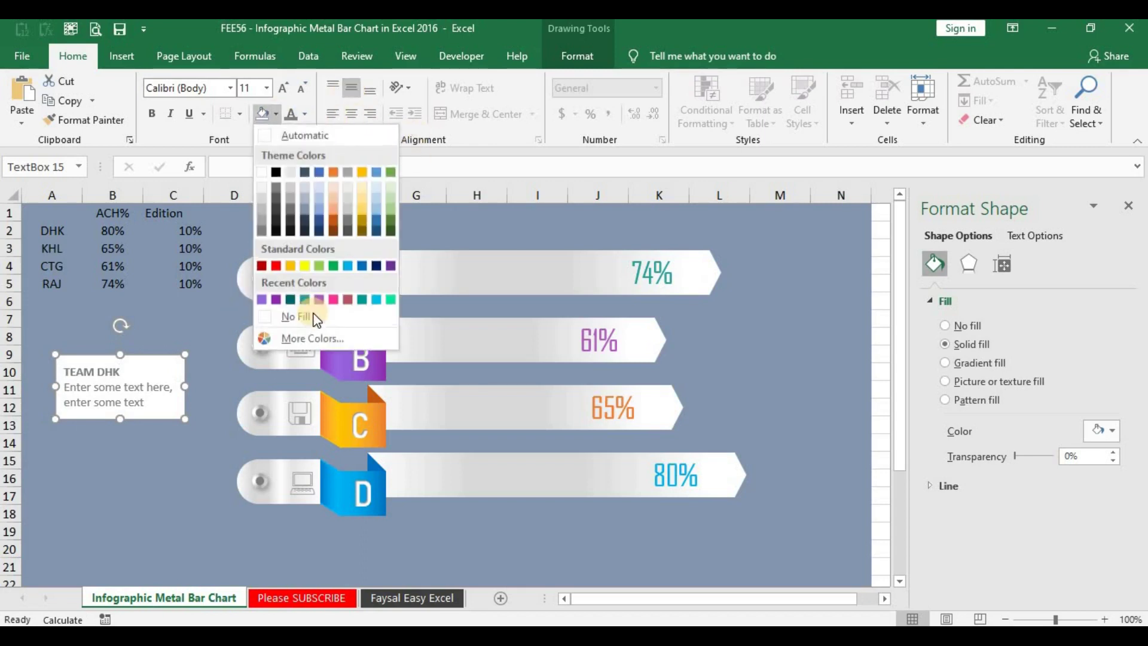
left_click(302, 317)
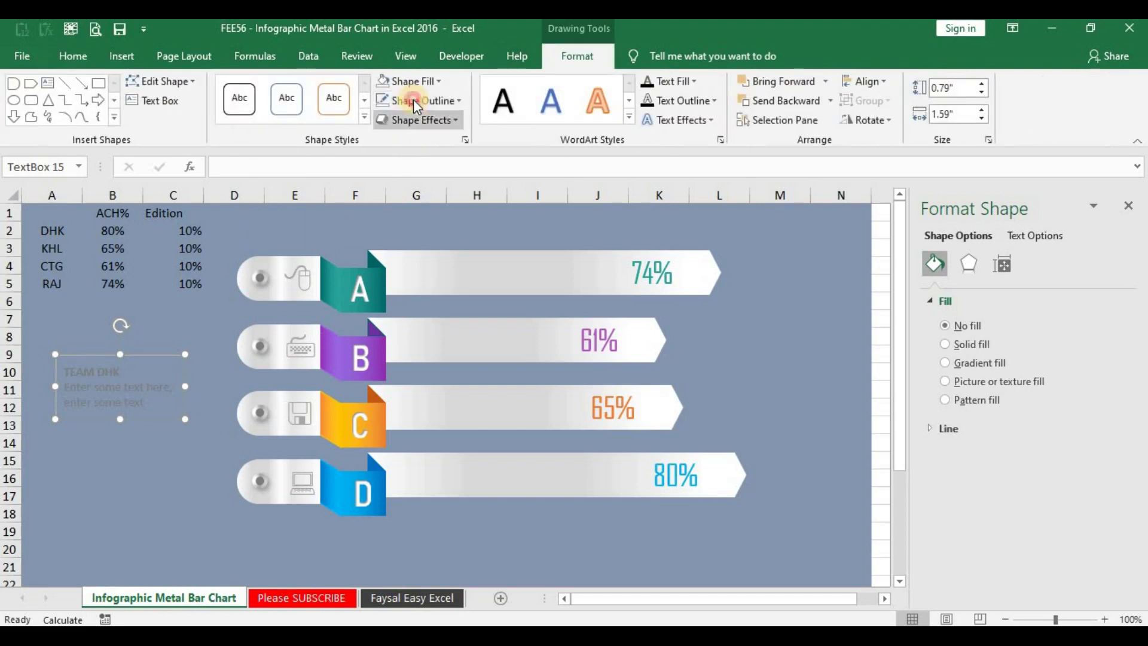
- Confirm the TEAM DHK box has no fill, move it onto bar A, and widen it to 1.7 inches
left_click(414, 99)
left_click(412, 298)
left_click(418, 82)
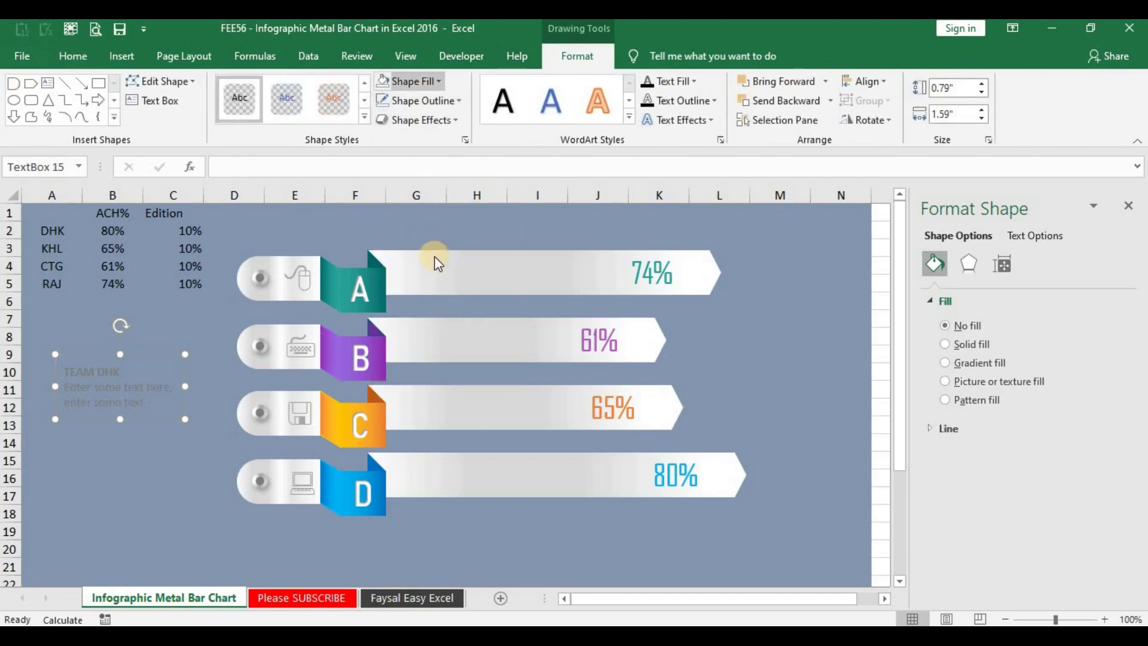
left_click(438, 285)
left_click_drag(145, 353, 475, 240)
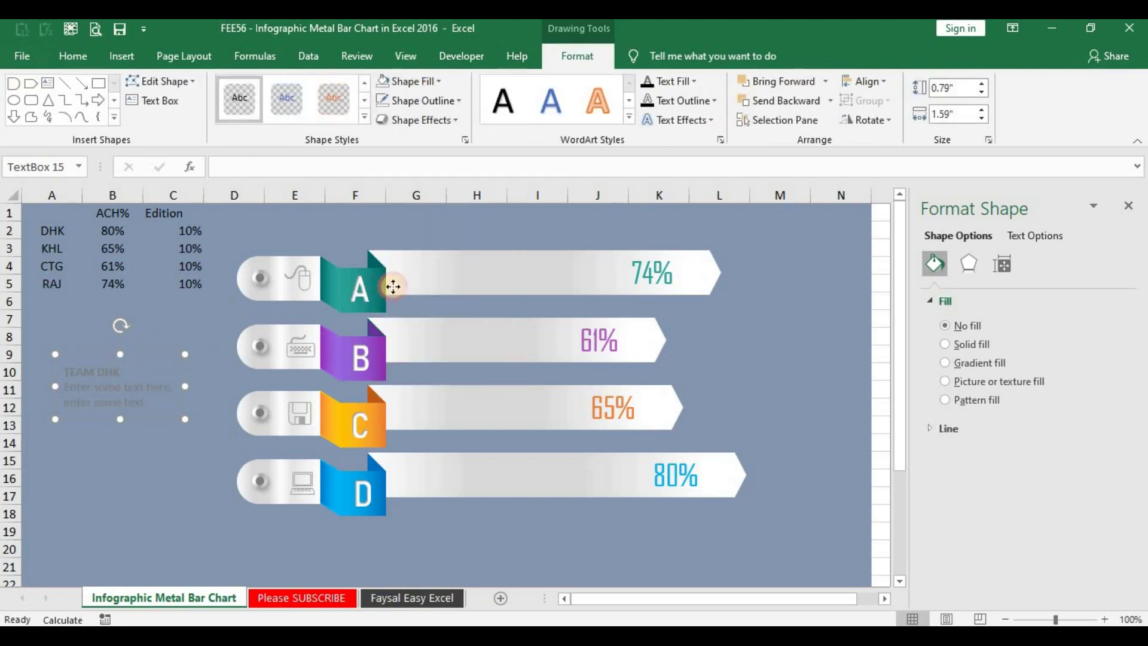
left_click(529, 282)
left_click_drag(516, 273, 523, 272)
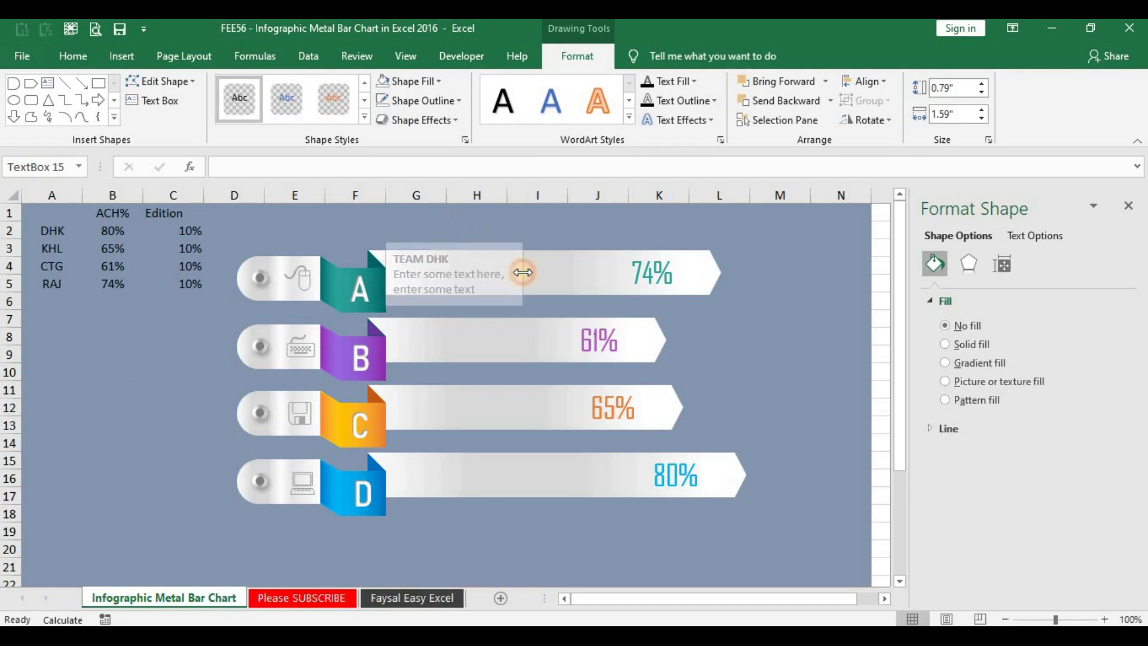
- Shrink the caption font to size 9 and narrow the box to fit the bar
left_click(73, 56)
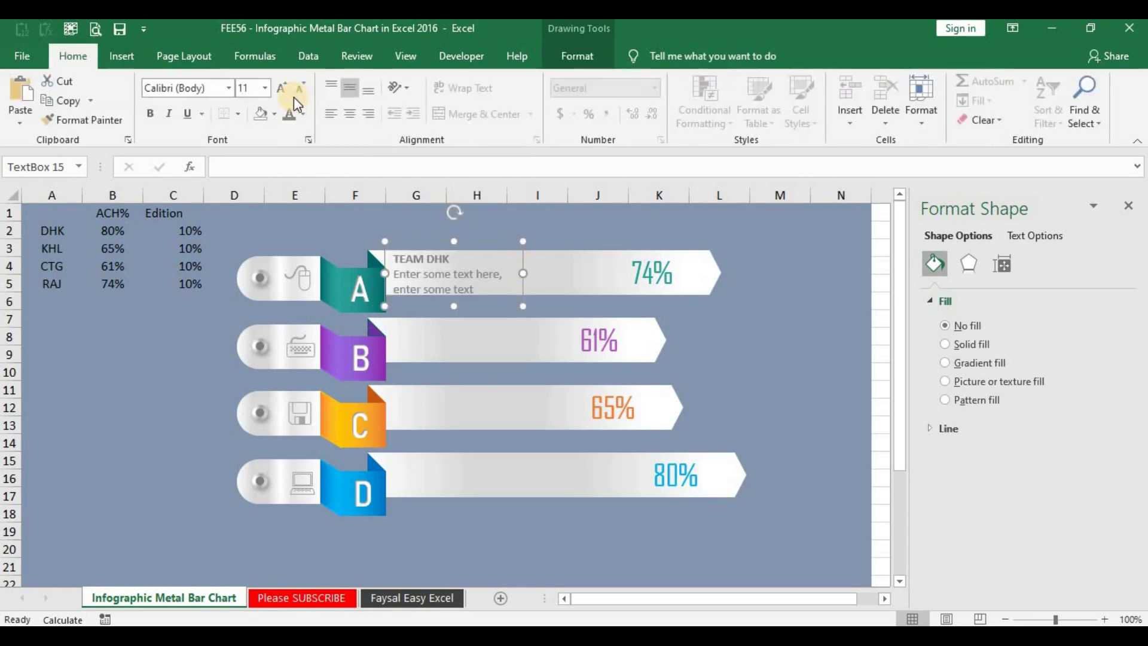
left_click(303, 92)
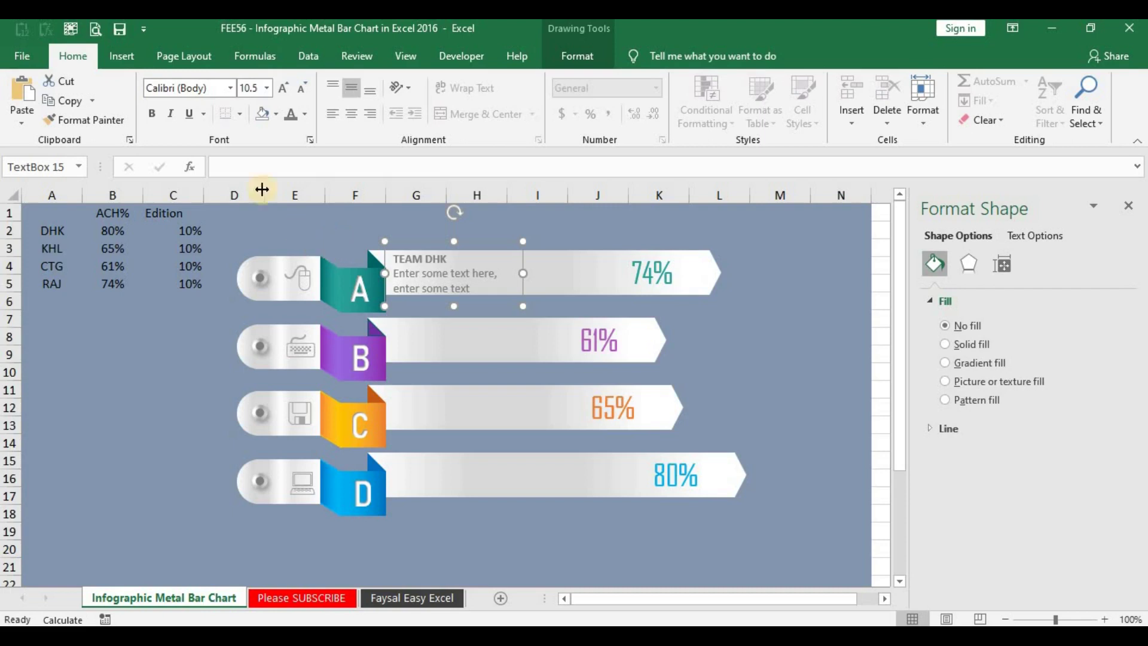
left_click(298, 94)
left_click(297, 93)
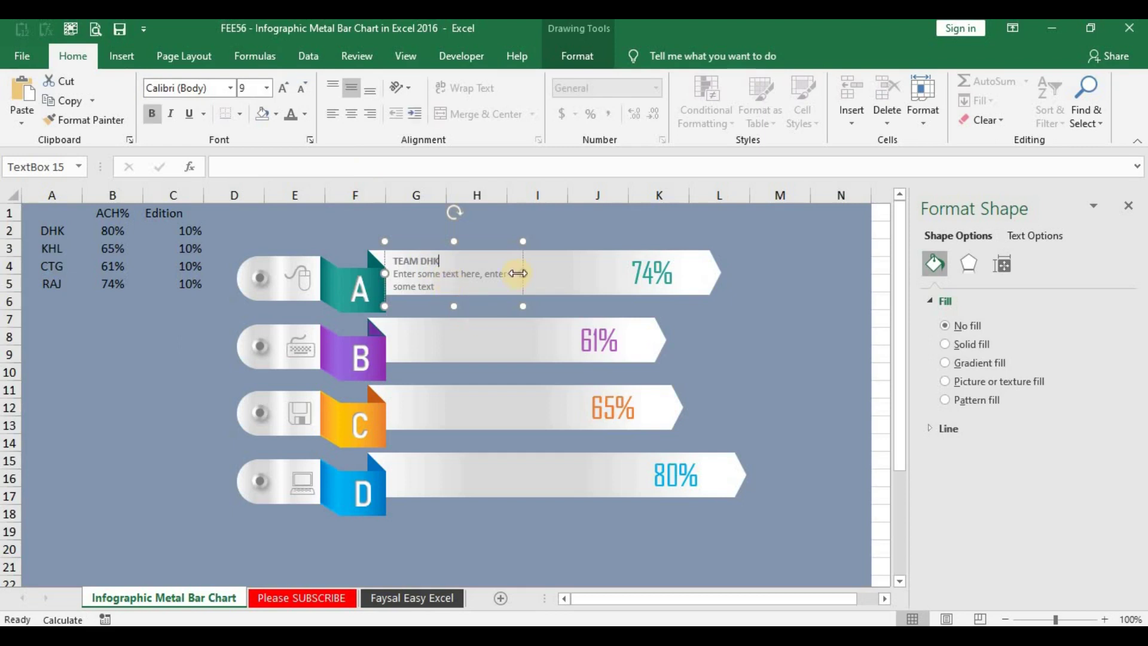
left_click_drag(512, 277, 495, 281)
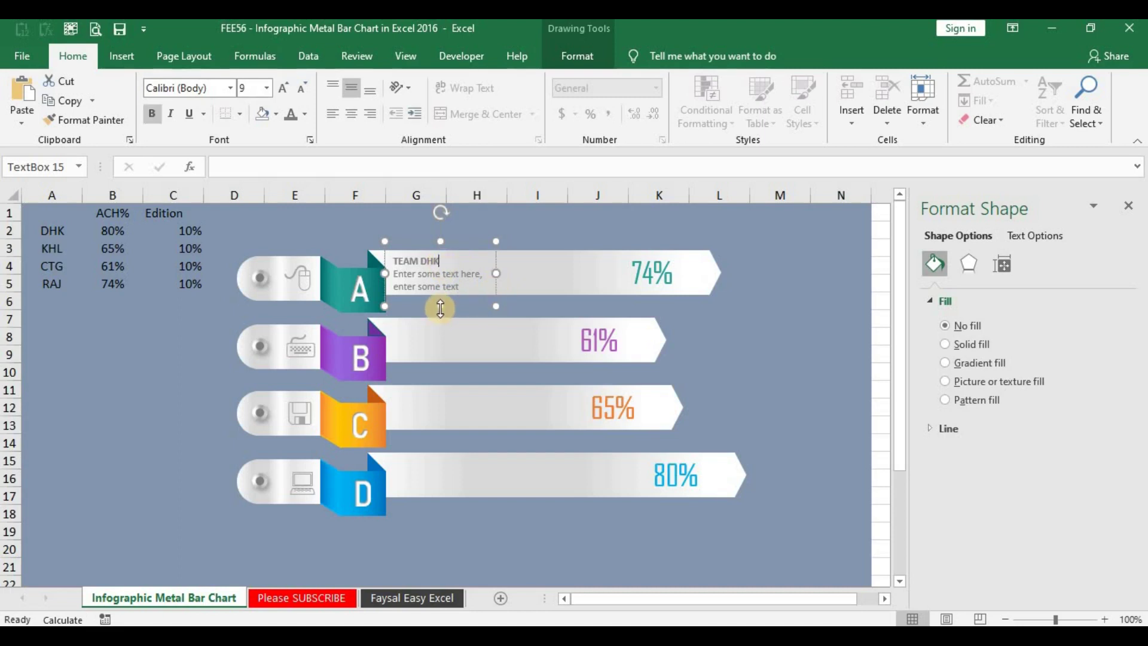
left_click_drag(440, 307, 452, 302)
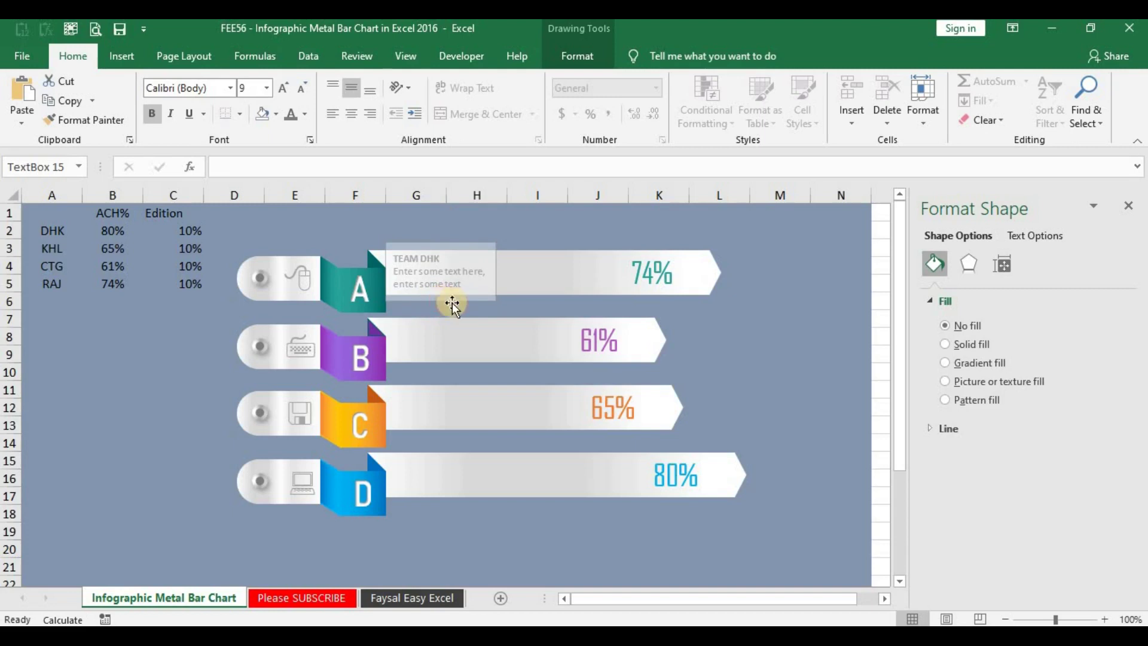
key("Down")
key("Down")
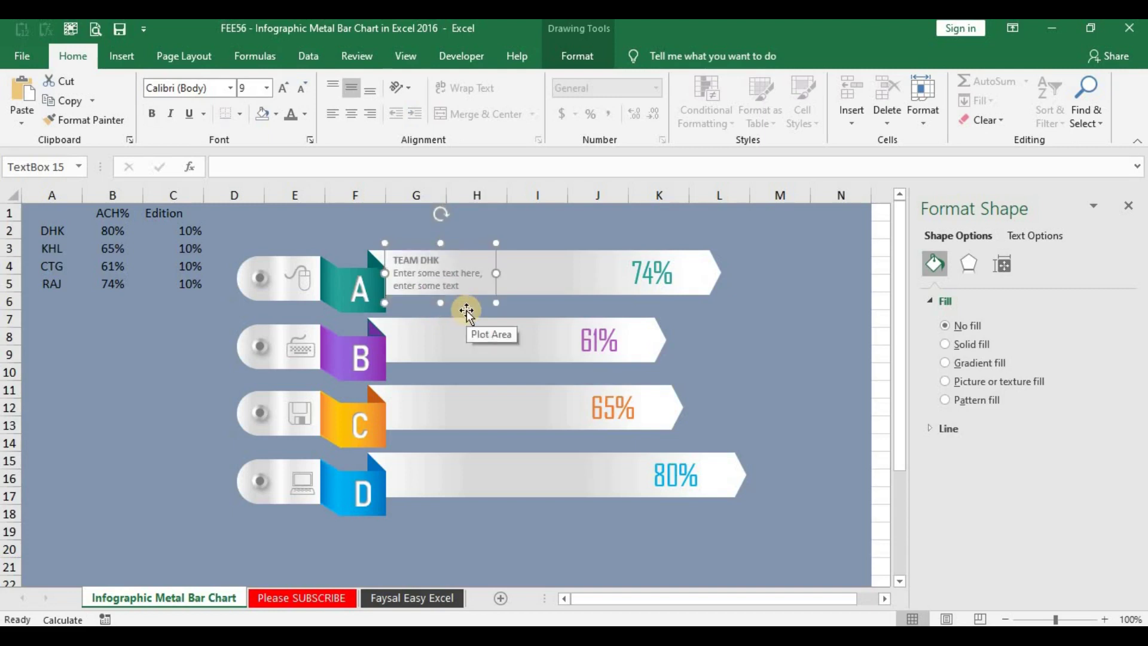
- Move the TEAM DHK box onto bar D and delete the extra copy on bar B
left_click_drag(451, 303, 458, 370)
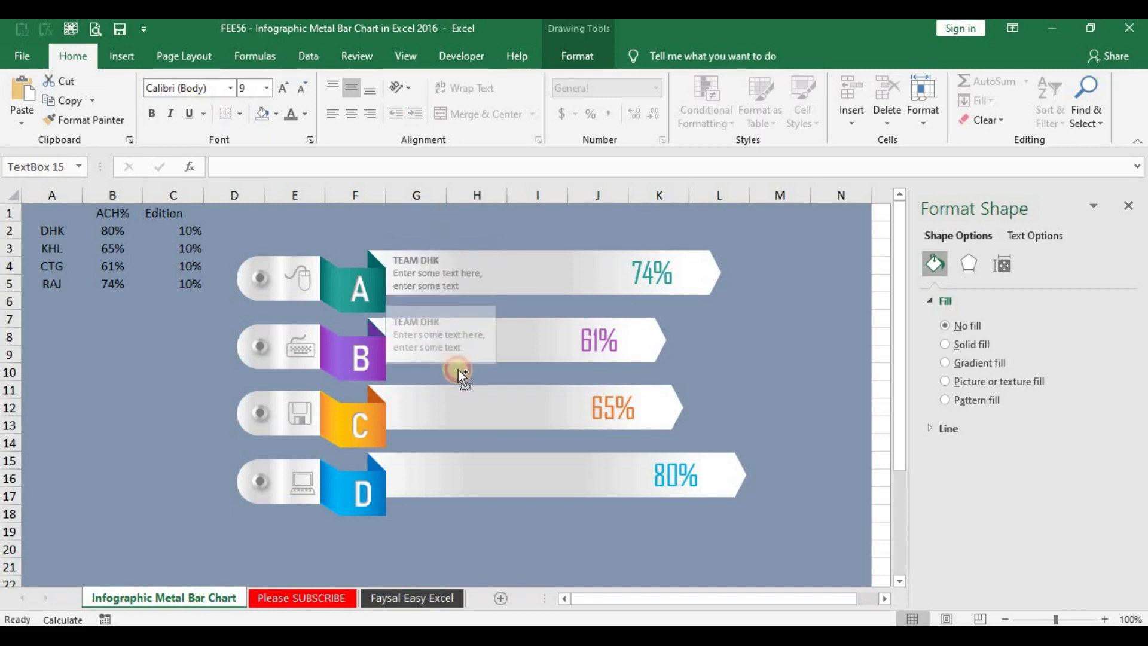
left_click(442, 327)
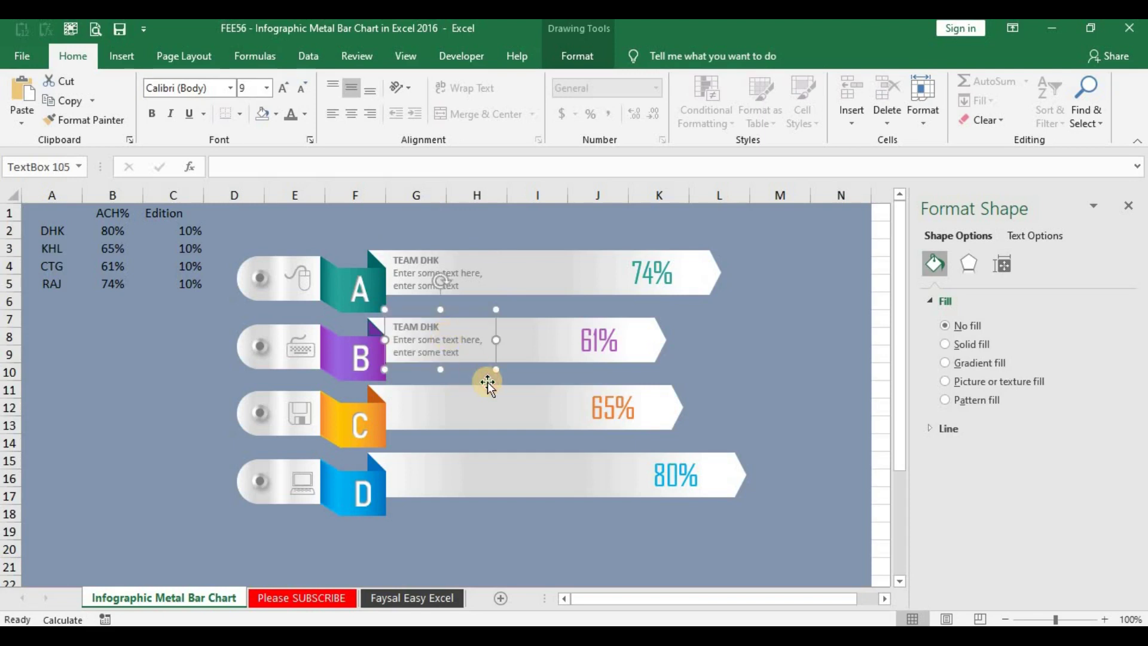
left_click(396, 261)
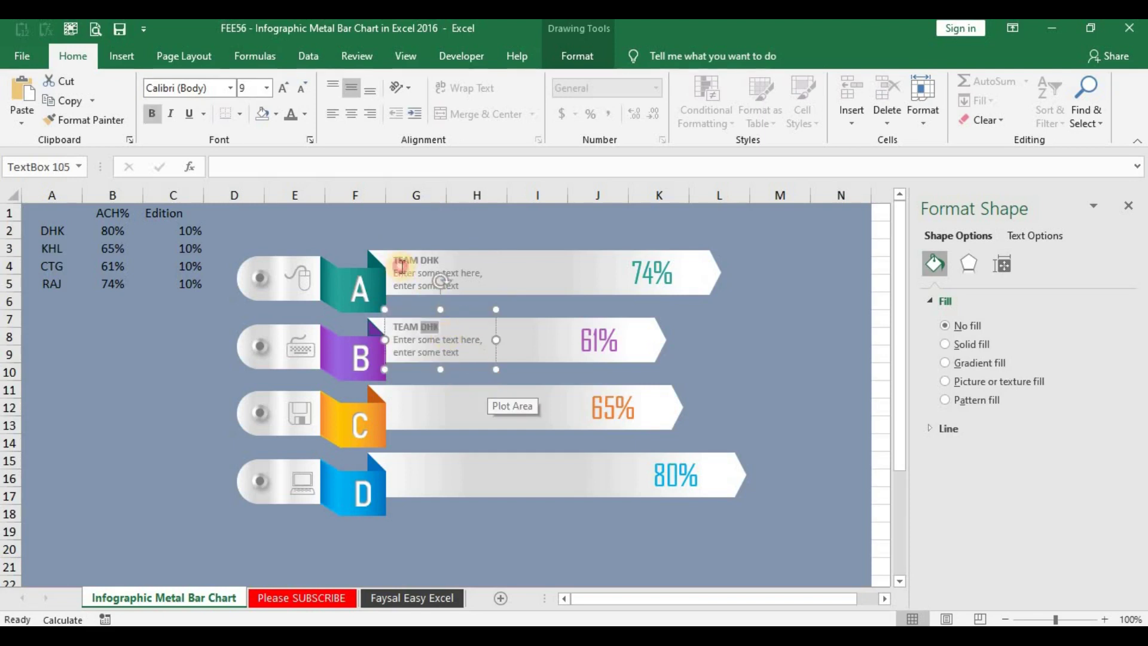
left_click_drag(464, 241, 468, 444)
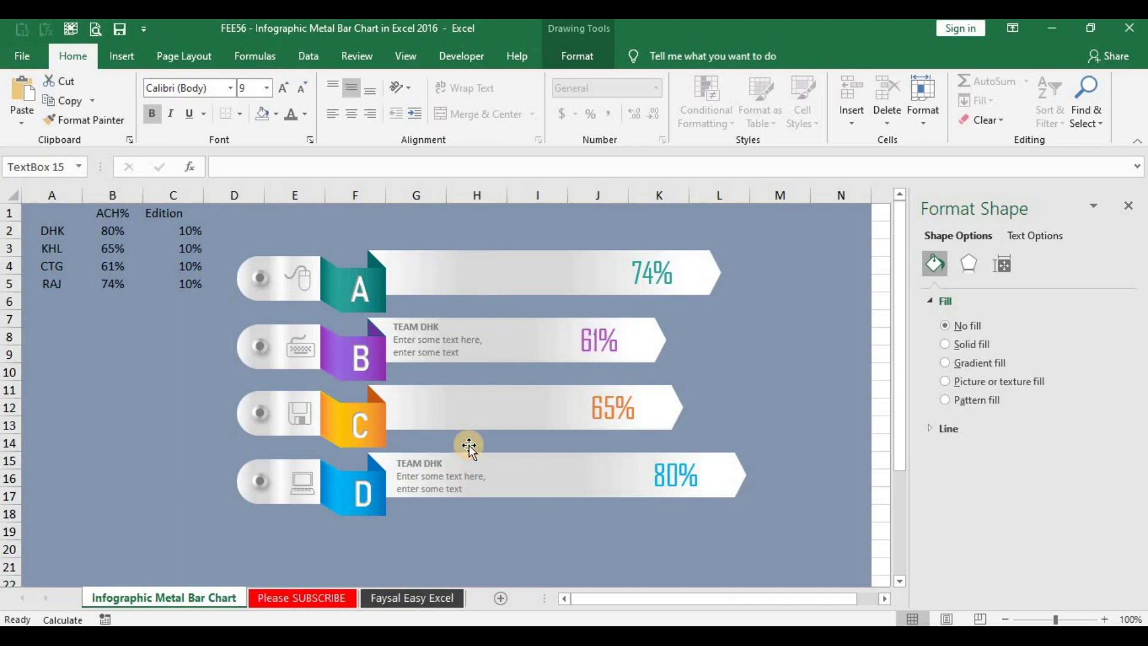
left_click(470, 456)
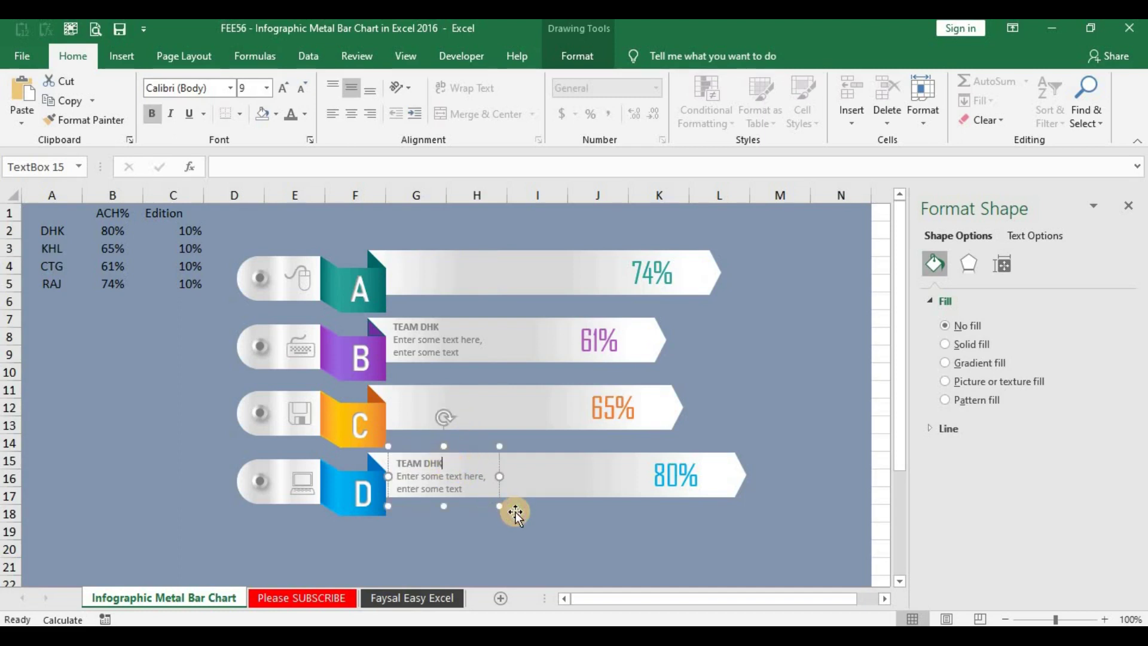
left_click(443, 339)
left_click(458, 312)
key("Delete")
- Copy the caption box onto bar C as TEAM KHL and onto bar B as TEAM CTG
left_click(497, 466)
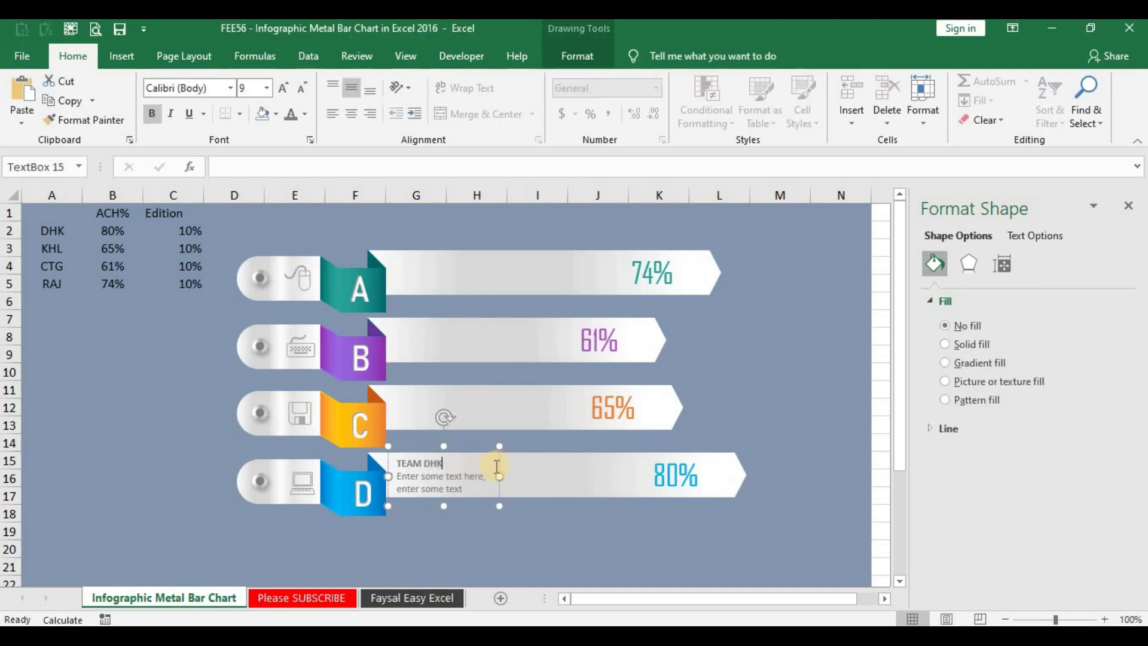
left_click_drag(497, 425, 502, 398)
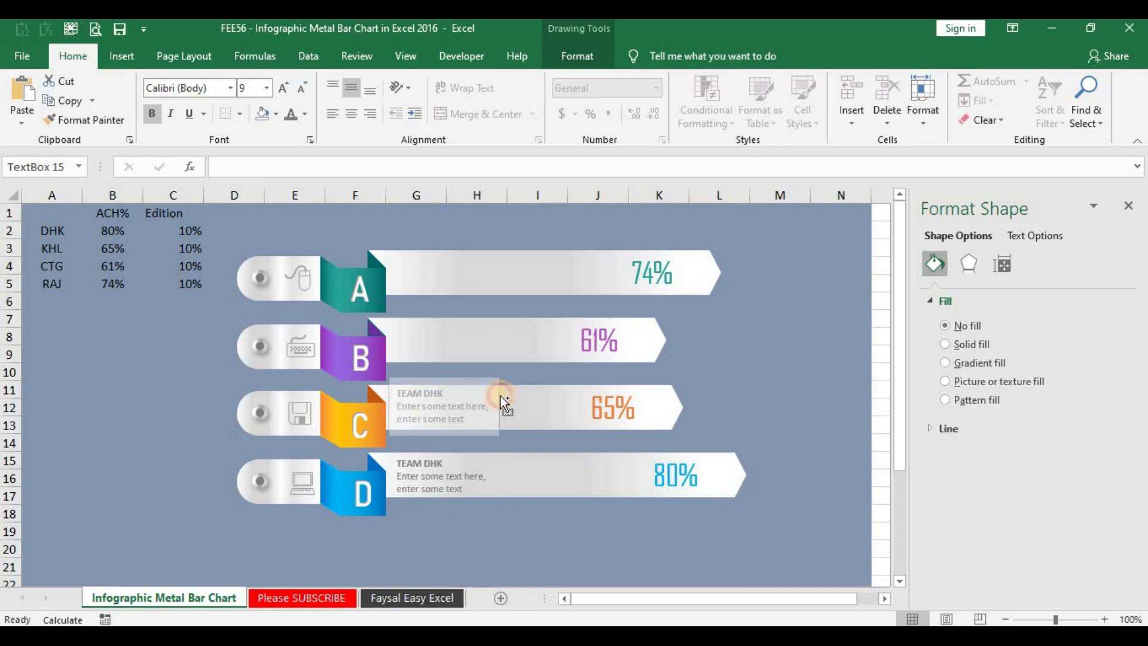
left_click_drag(504, 402, 504, 402)
type("KHL")
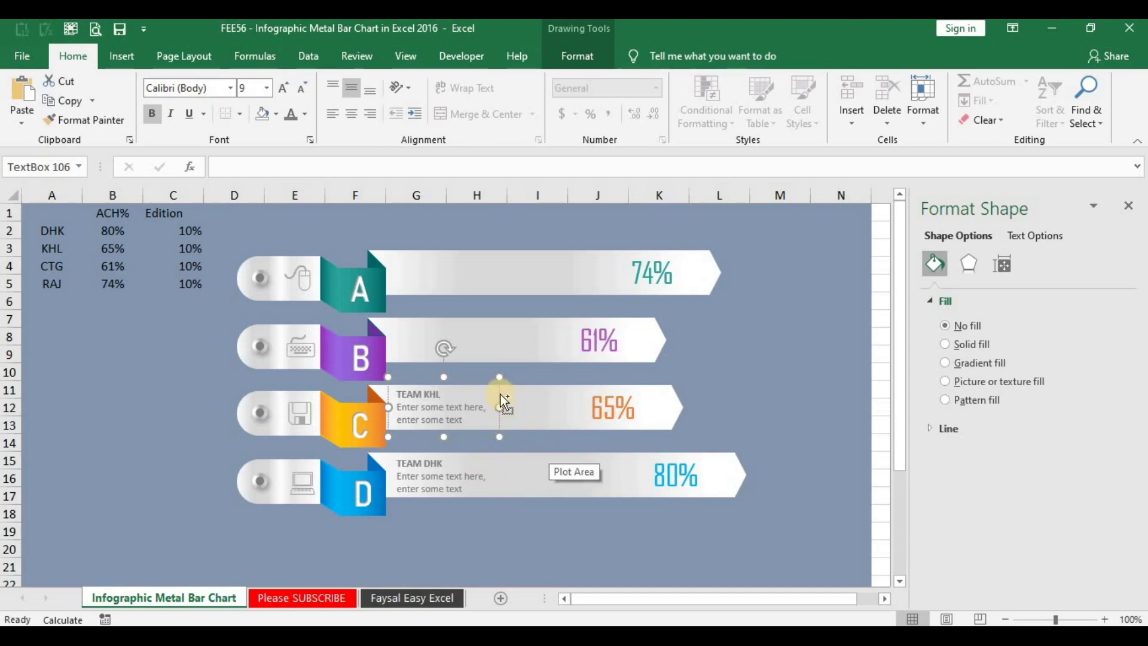
left_click_drag(499, 377, 500, 327)
left_click(458, 329)
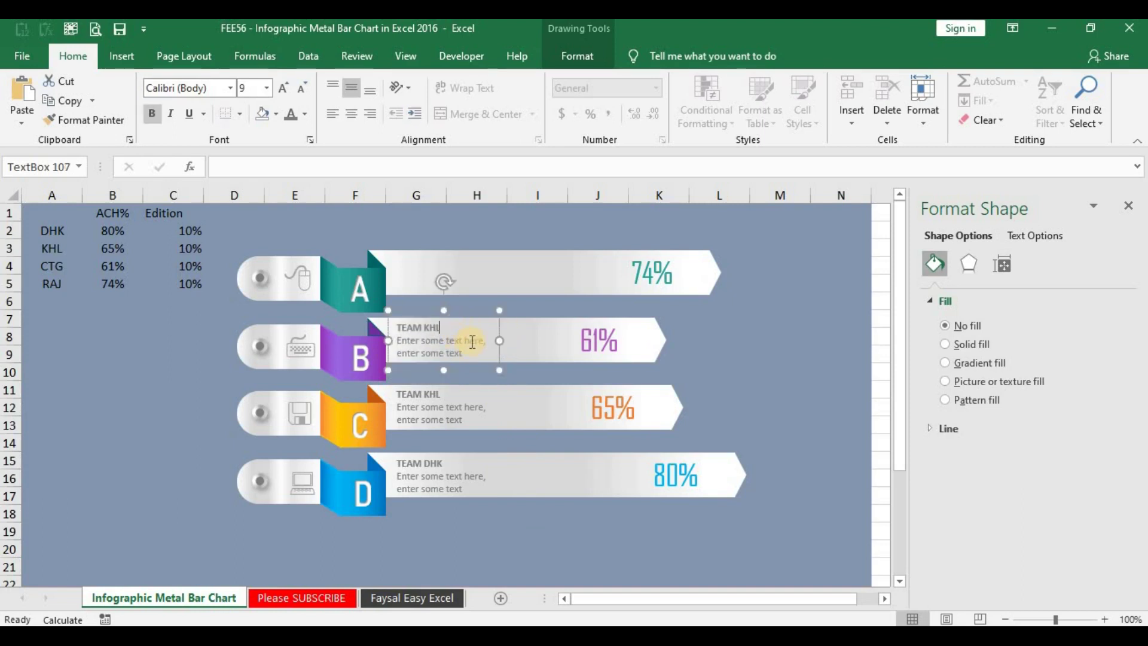
type("G")
- Copy the caption box onto bar A and rename it TEAM RAJ
left_click_drag(500, 328, 501, 260)
left_click(434, 260)
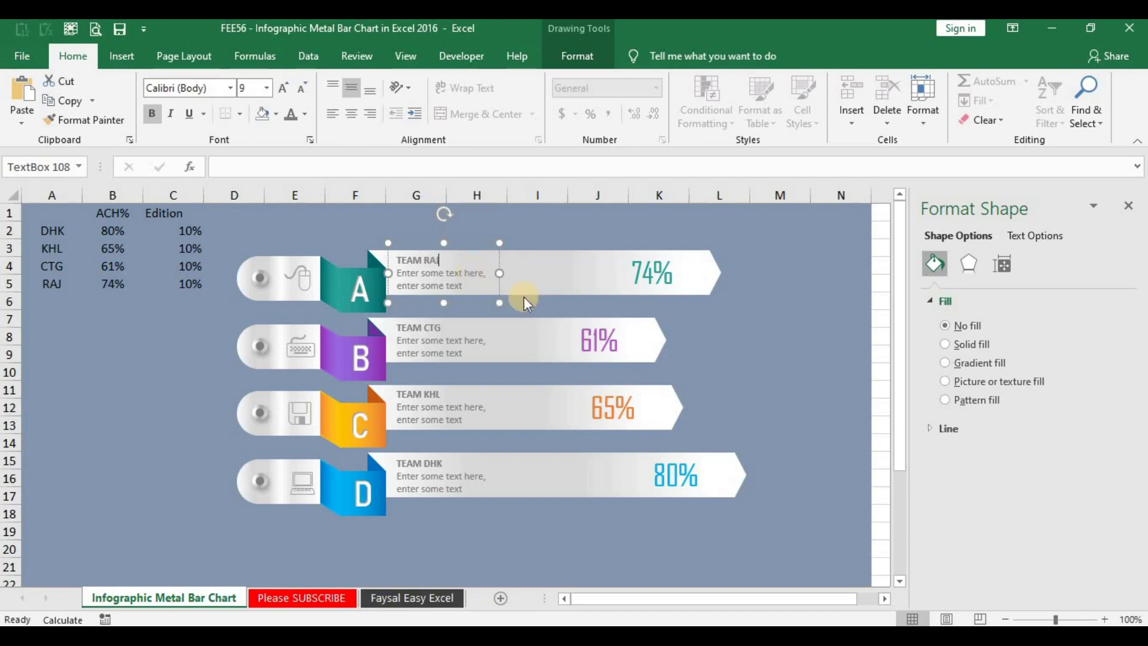
left_click(802, 318)
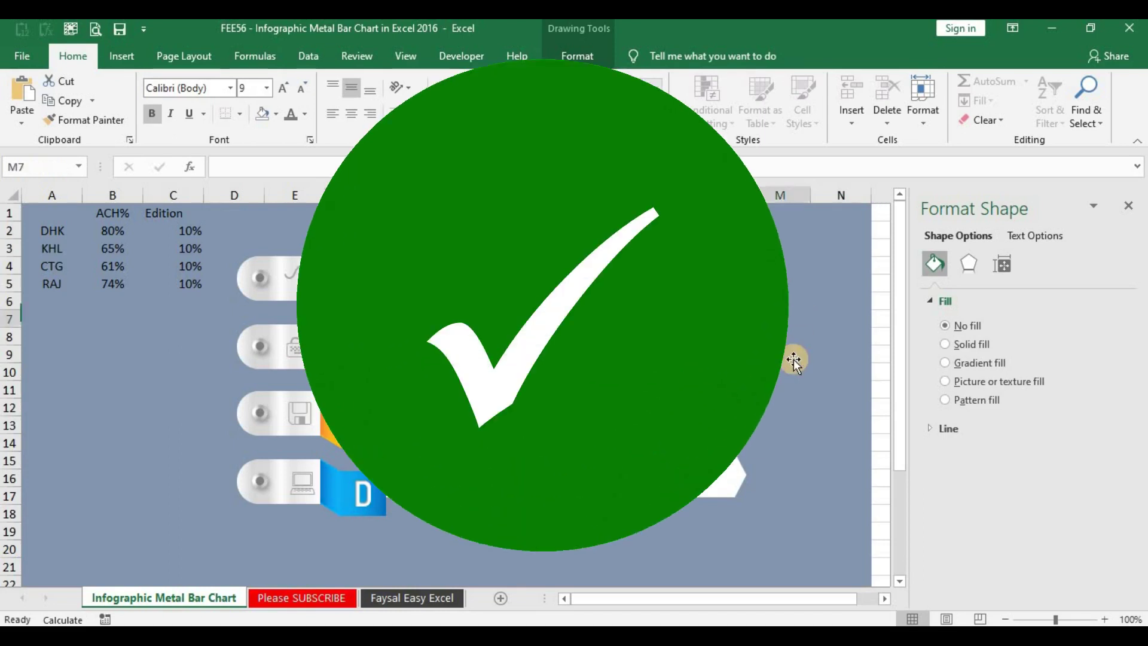